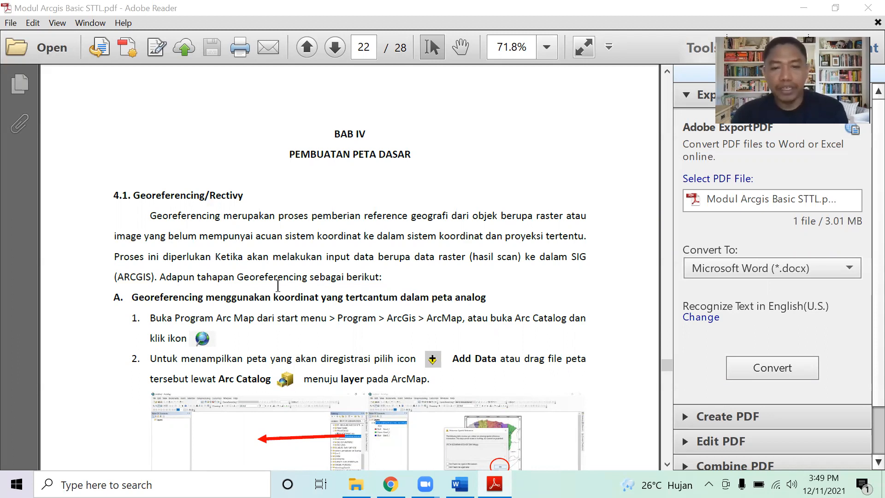
# Switch from the georeferencing module to the Praktek Modul 02 folder and open the PETA SEBARAN BCB KEC BAYAN map image
pyautogui.scroll(-3, 277, 285)
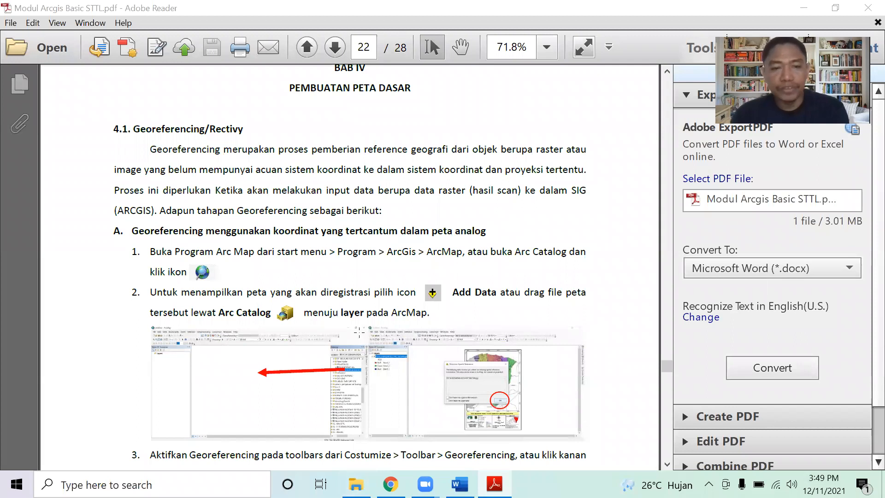
pyautogui.click(356, 484)
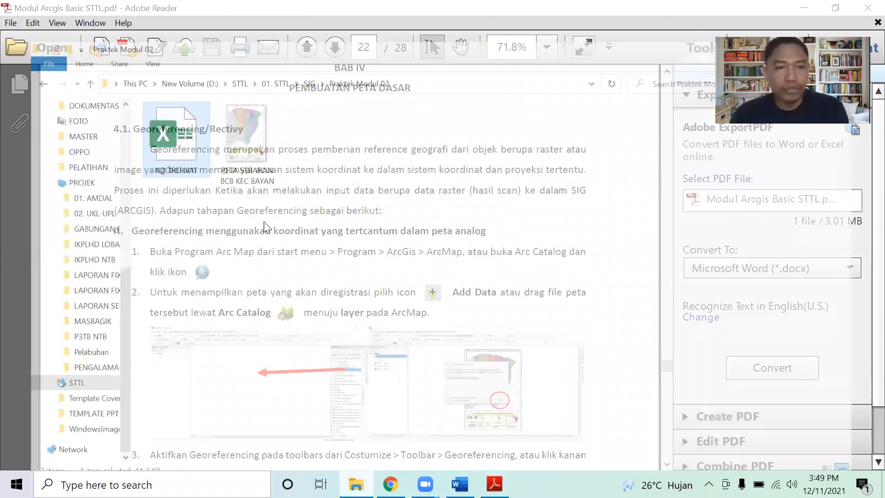
pyautogui.doubleClick(240, 121)
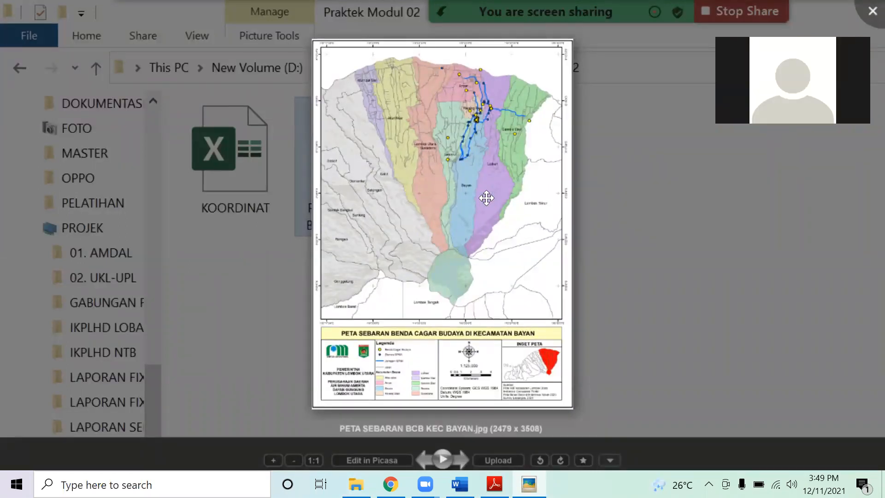
# Examine the map image's districts, frame and coordinate grid at several magnifications, and close the image viewer
pyautogui.scroll(1, 488, 212)
pyautogui.scroll(4, 487, 214)
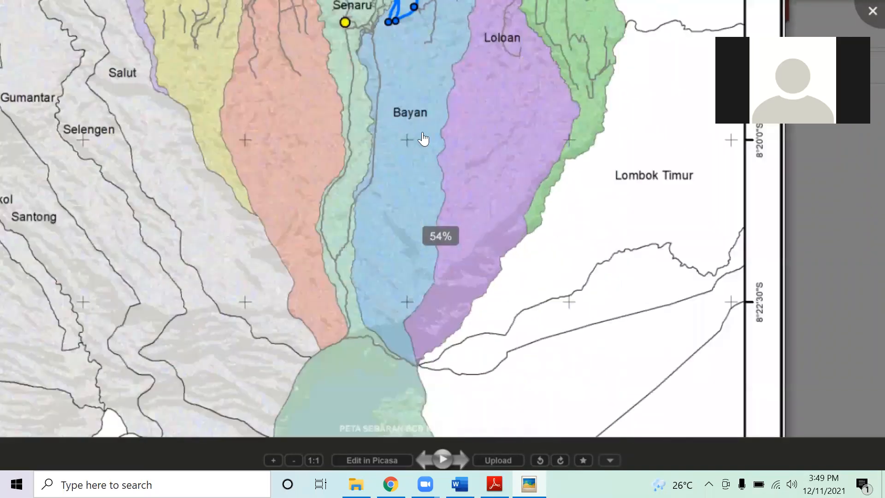
pyautogui.moveTo(424, 139); pyautogui.dragTo(509, 247)
pyautogui.moveTo(463, 114); pyautogui.dragTo(478, 185)
pyautogui.scroll(-1, 478, 185)
pyautogui.scroll(-2, 478, 185)
pyautogui.moveTo(492, 114); pyautogui.dragTo(489, 139)
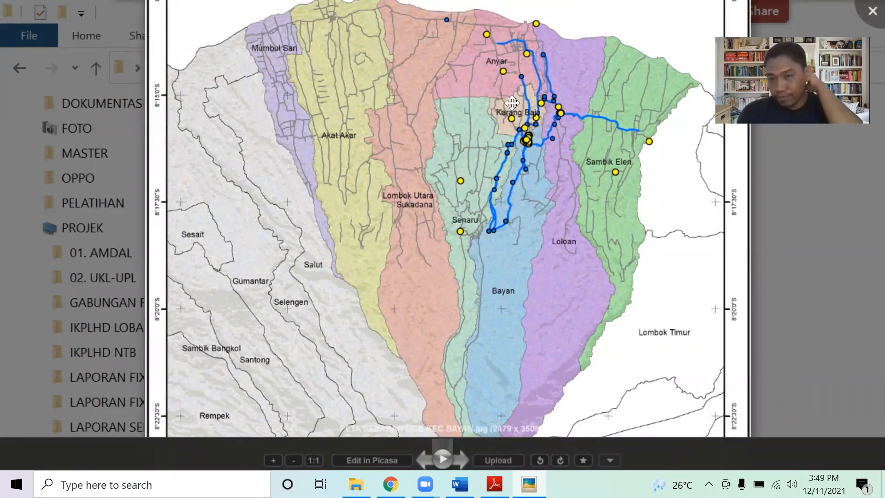
pyautogui.moveTo(478, 121); pyautogui.dragTo(493, 186)
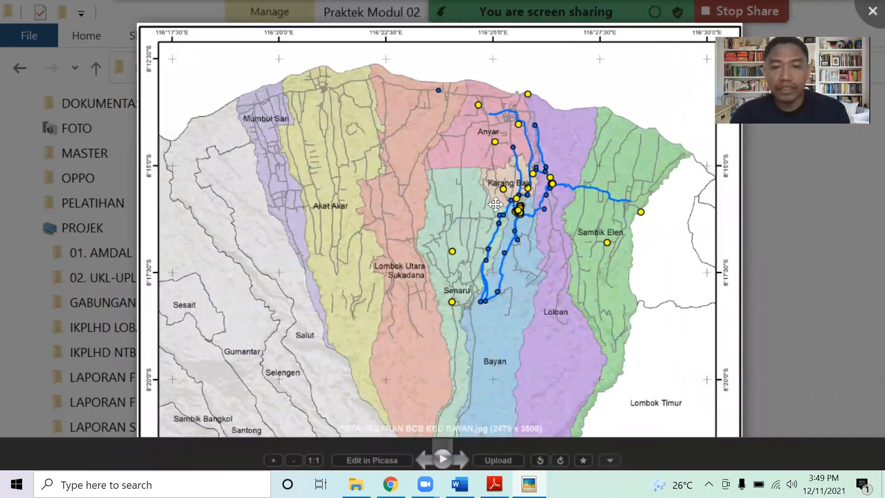
pyautogui.scroll(-4, 496, 204)
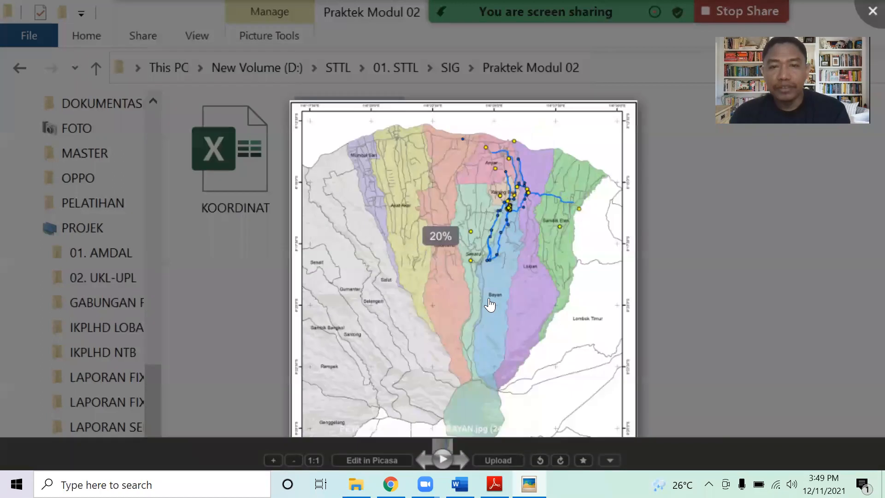
pyautogui.moveTo(490, 305); pyautogui.dragTo(478, 203)
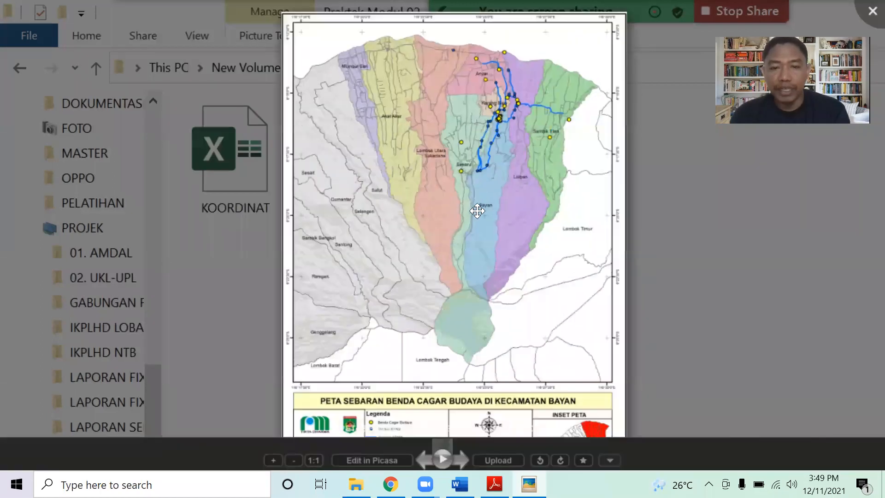
pyautogui.scroll(-1, 478, 207)
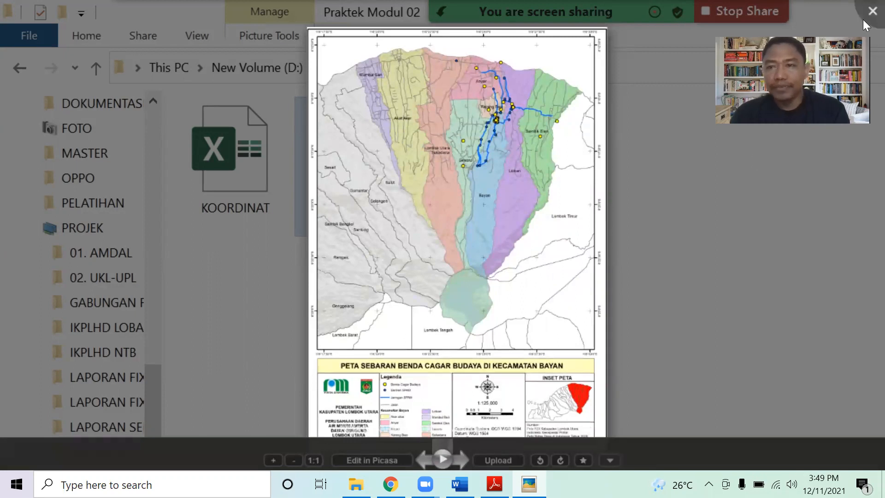
pyautogui.click(251, 194)
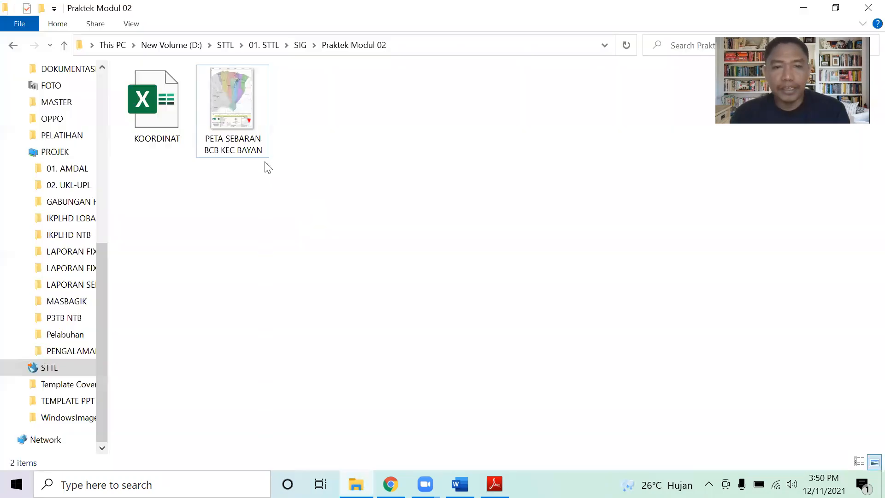
# Reopen the PETA SEBARAN BCB KEC BAYAN map and examine the longitude and latitude labels at its northwest corner
pyautogui.doubleClick(235, 125)
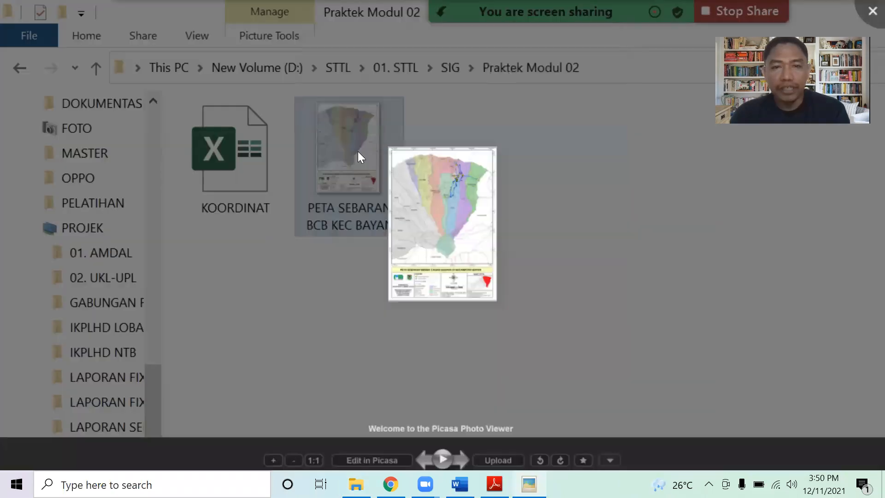
pyautogui.scroll(3, 324, 64)
pyautogui.moveTo(351, 61); pyautogui.dragTo(396, 211)
pyautogui.scroll(1, 344, 146)
pyautogui.scroll(2, 343, 164)
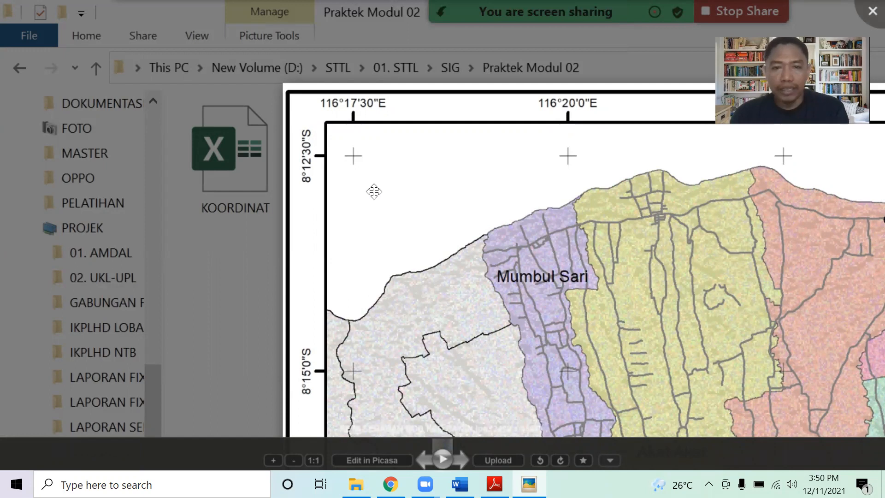
pyautogui.moveTo(392, 216); pyautogui.dragTo(409, 222)
pyautogui.moveTo(591, 238); pyautogui.dragTo(473, 195)
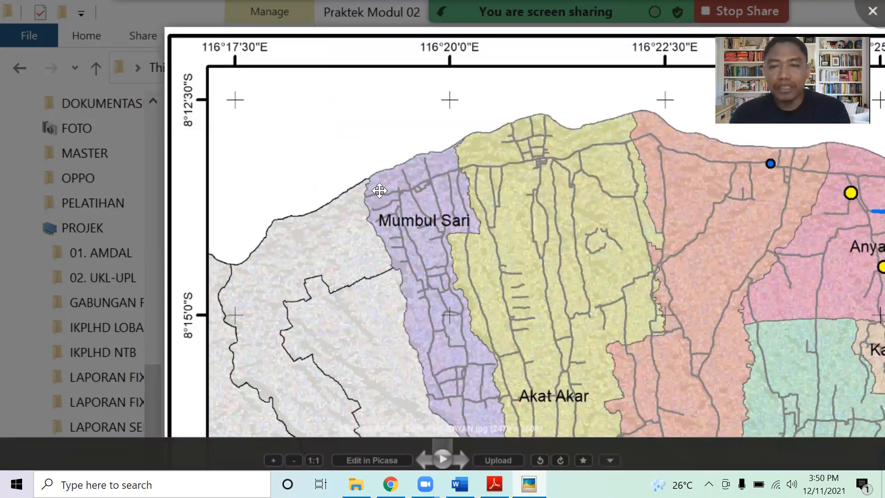
pyautogui.moveTo(397, 188); pyautogui.dragTo(412, 188)
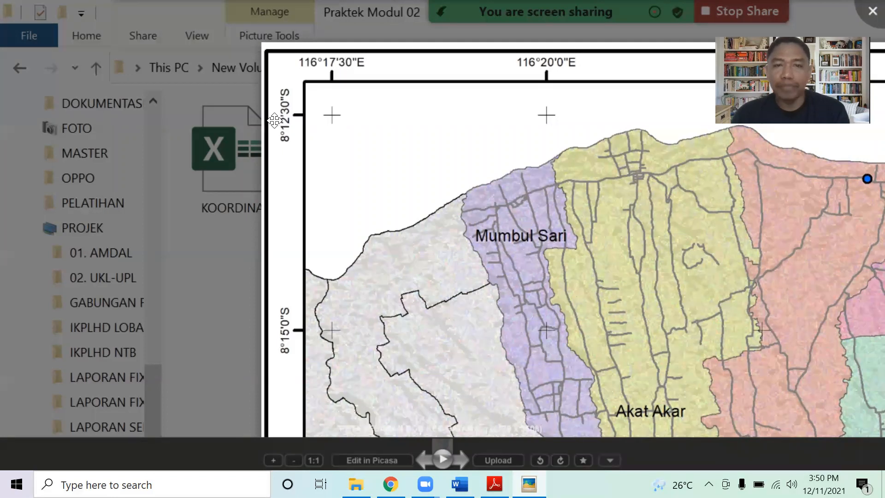
# Examine the coordinate labels at the map's northeast corner and along its southern edge, and close the image viewer
pyautogui.scroll(-2, 400, 225)
pyautogui.scroll(-1, 365, 198)
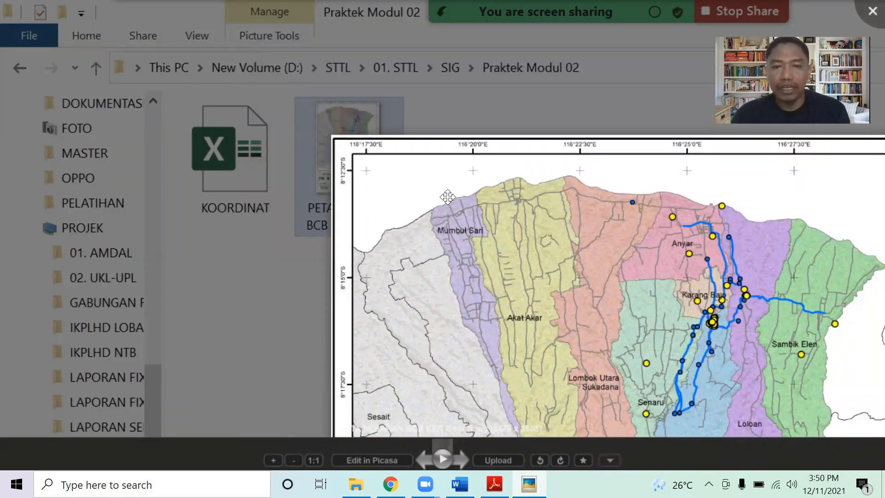
pyautogui.moveTo(778, 231); pyautogui.dragTo(486, 201)
pyautogui.scroll(-2, 623, 140)
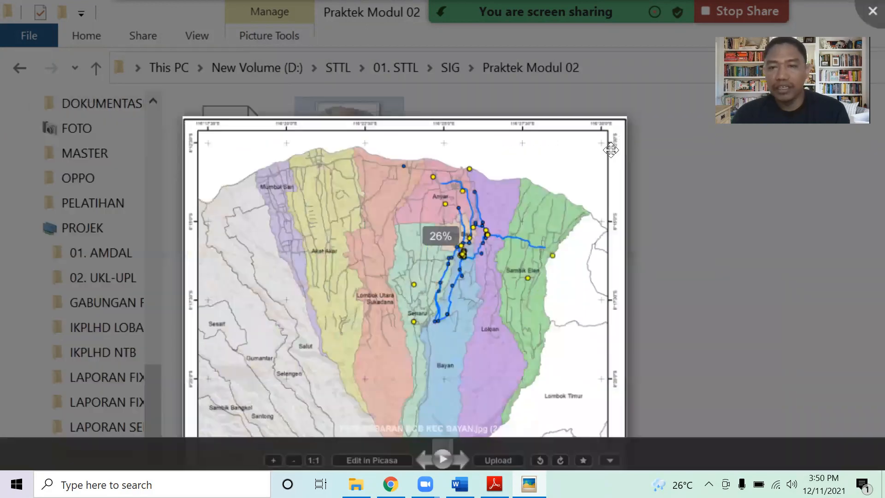
pyautogui.scroll(5, 578, 138)
pyautogui.scroll(-2, 572, 138)
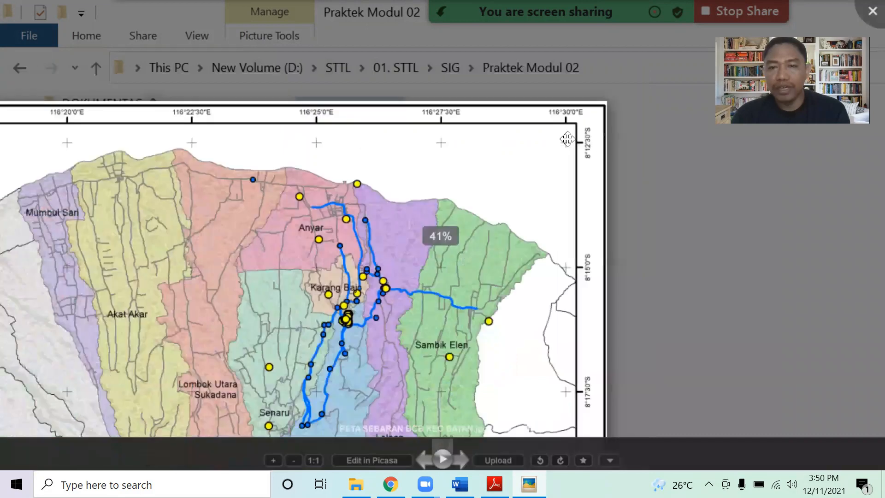
pyautogui.scroll(-2, 584, 243)
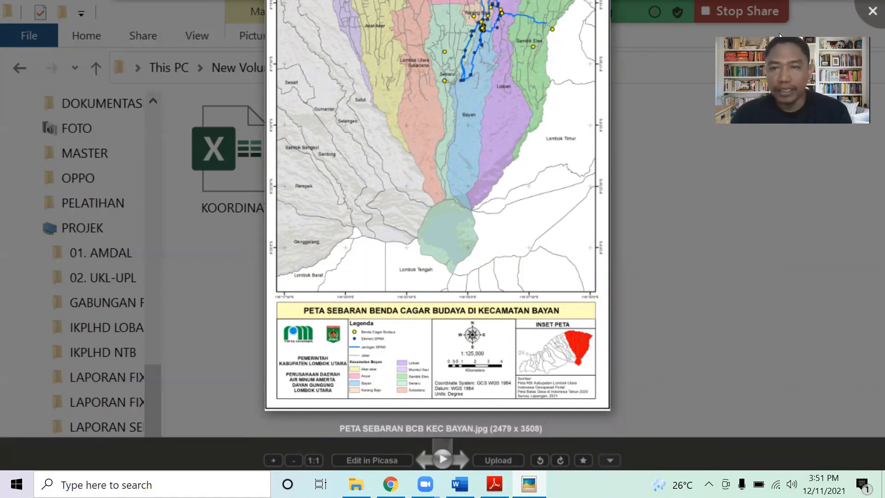
pyautogui.press('Escape')
# Open the KOORDINAT workbook in a maximized window and look through its four numbered control-point blocks
pyautogui.doubleClick(171, 116)
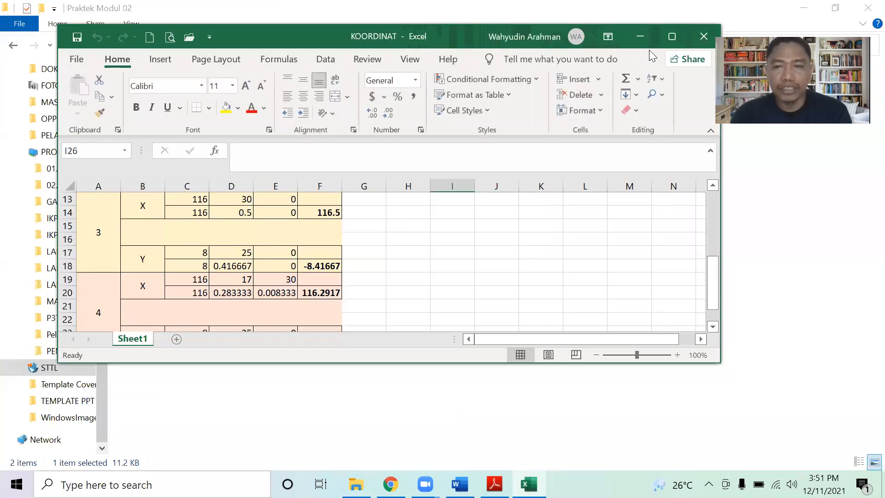
pyautogui.click(678, 34)
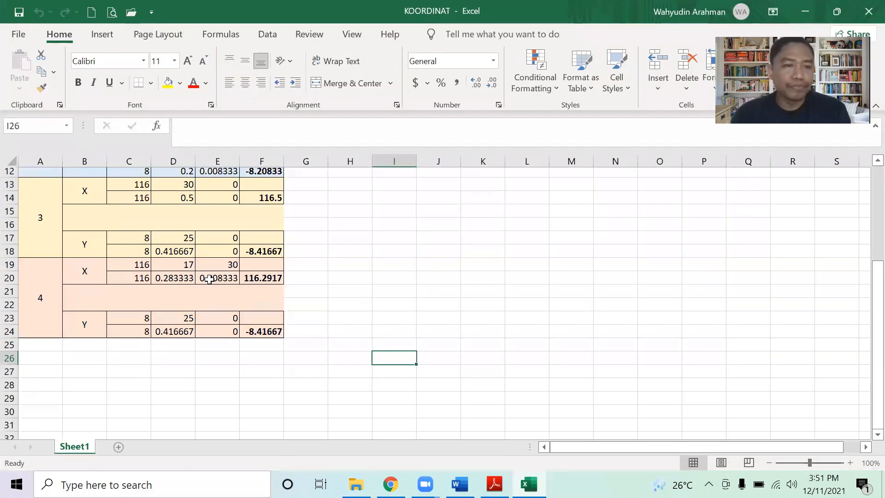
pyautogui.scroll(4, 54, 215)
pyautogui.click(53, 217)
pyautogui.click(48, 281)
pyautogui.click(47, 368)
pyautogui.scroll(-1, 47, 372)
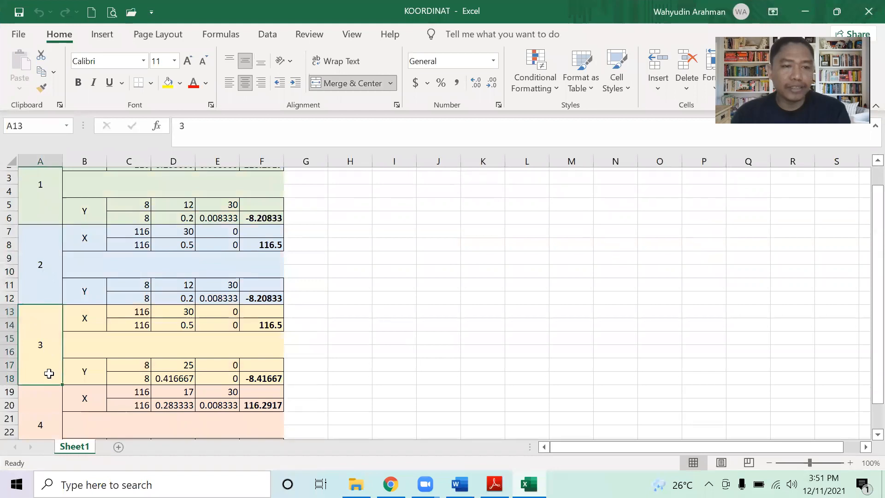
pyautogui.scroll(-2, 45, 388)
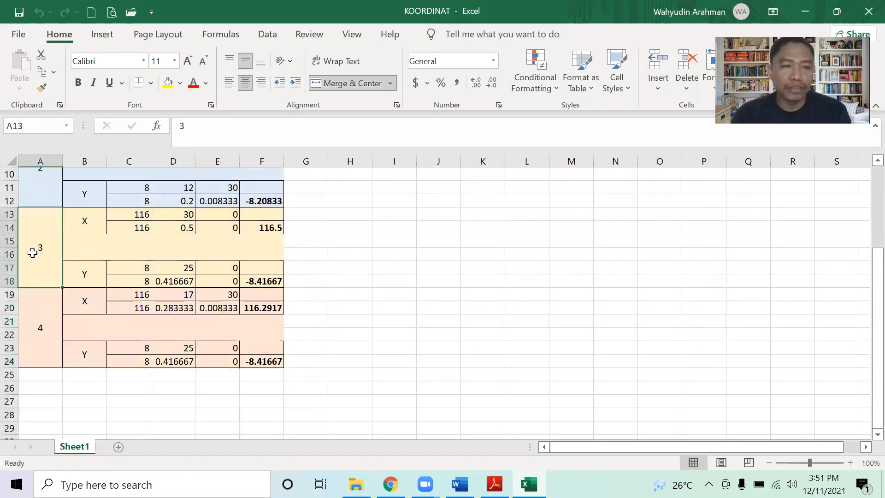
pyautogui.scroll(1, 42, 273)
pyautogui.scroll(3, 42, 273)
# Check the degree, minute and second cells of control point 1's X coordinate in C1:E1
pyautogui.click(86, 182)
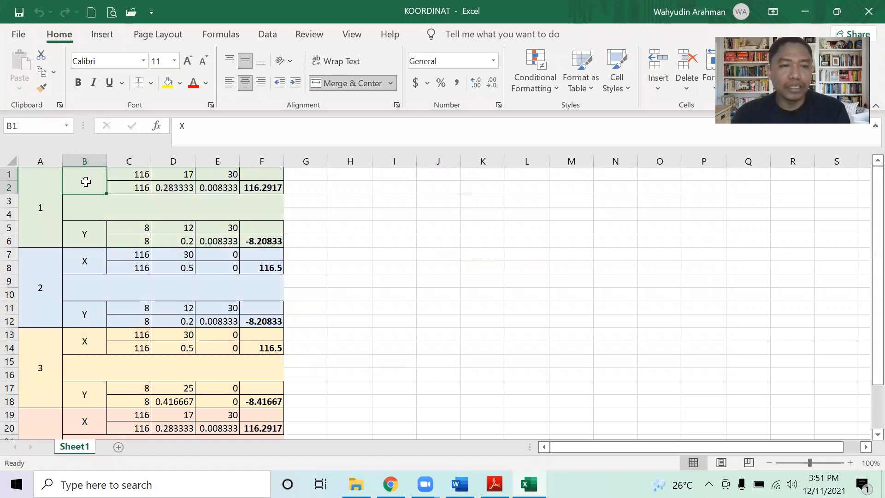
pyautogui.click(139, 175)
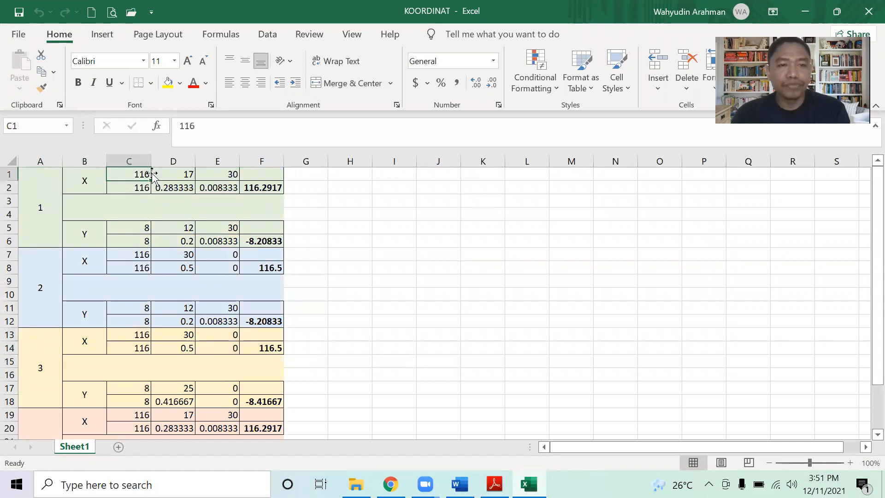
pyautogui.click(182, 175)
pyautogui.click(232, 176)
pyautogui.click(134, 175)
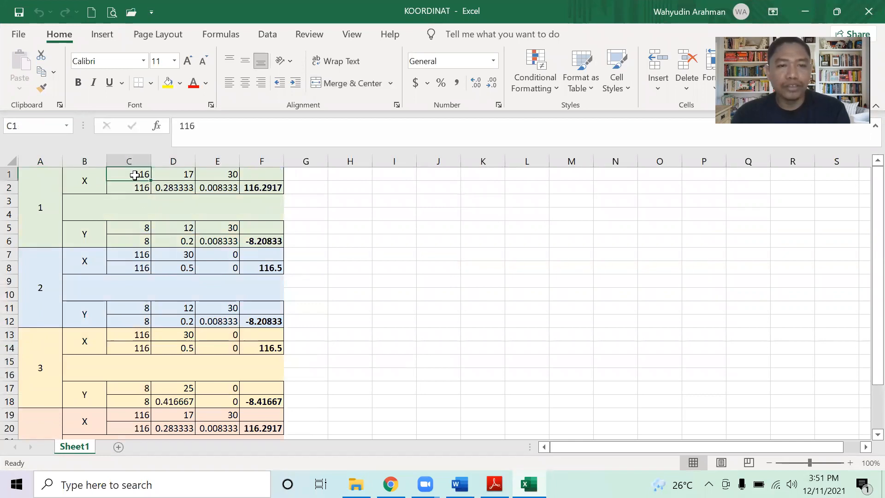
pyautogui.click(183, 178)
pyautogui.click(225, 177)
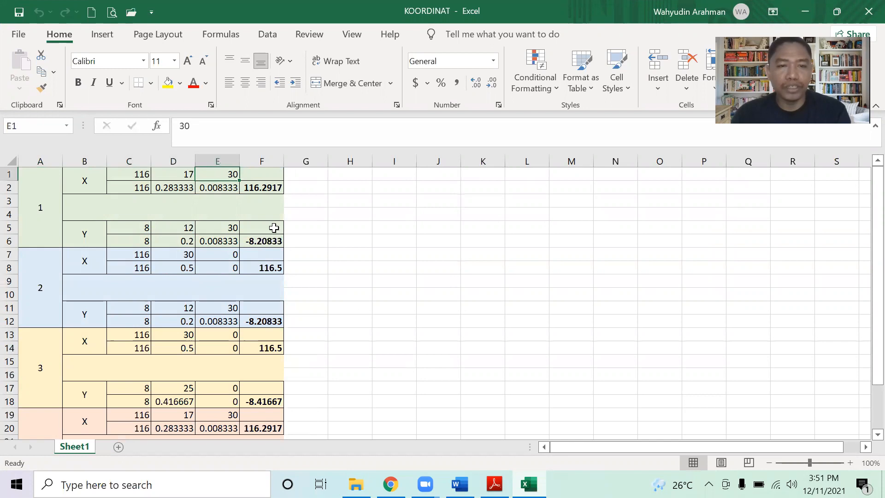
# Switch back to the Praktek Modul 02 folder, reopen the map image and compare the coordinate labels at its northwest corner
pyautogui.click(356, 484)
pyautogui.doubleClick(242, 127)
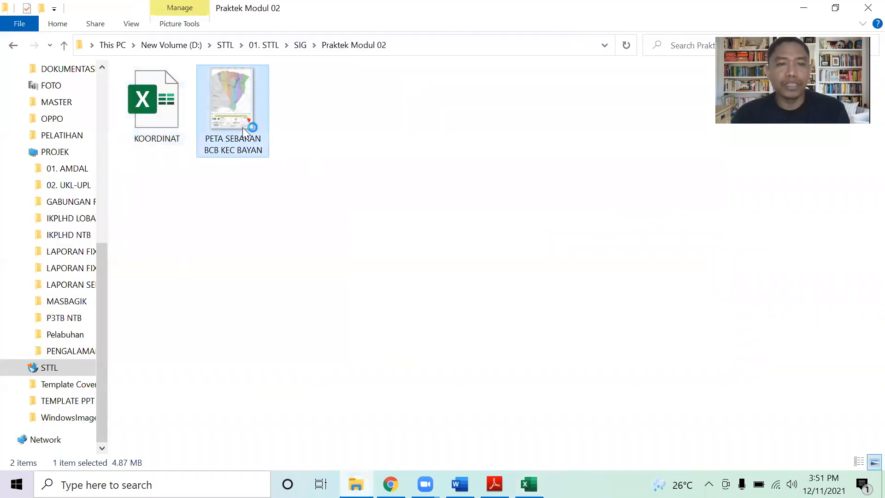
pyautogui.scroll(5, 369, 160)
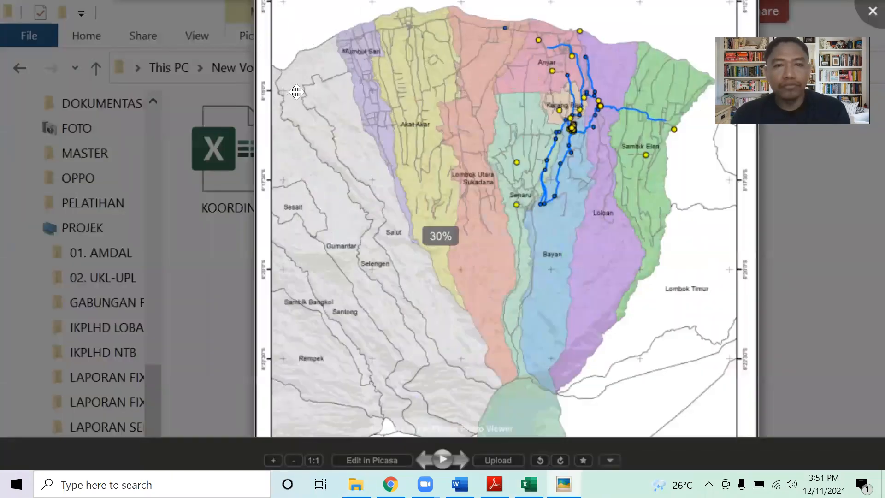
pyautogui.scroll(1, 308, 208)
pyautogui.scroll(2, 330, 173)
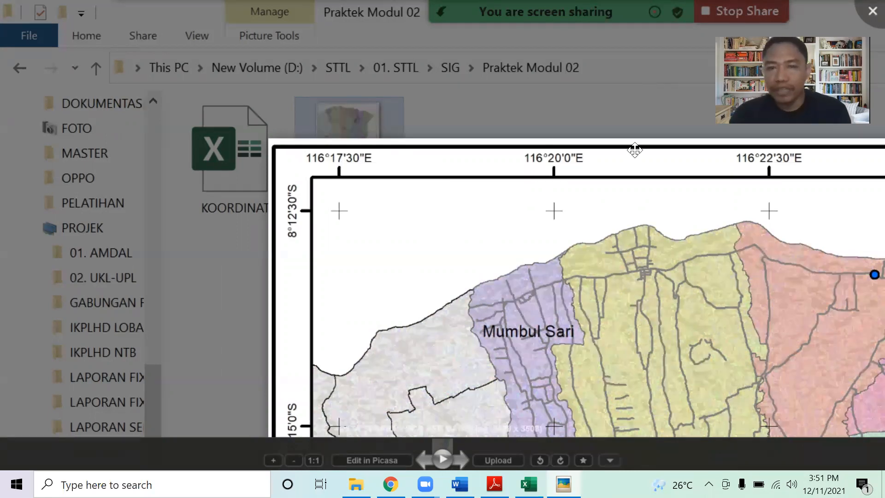
pyautogui.moveTo(337, 159); pyautogui.dragTo(258, 76)
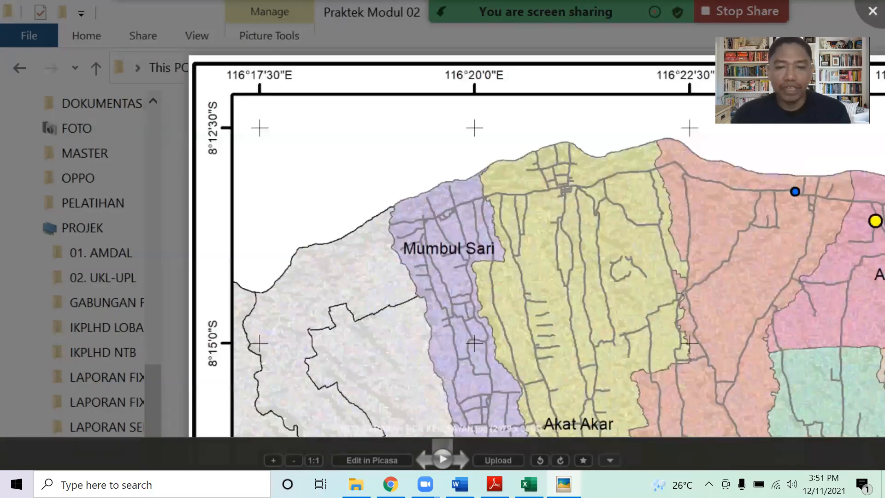
# Return to the KOORDINAT workbook and check the degree, minute and second cells of point 1's Y coordinate in C5:E5
pyautogui.hotkey('alt', 'Tab')
pyautogui.click(89, 231)
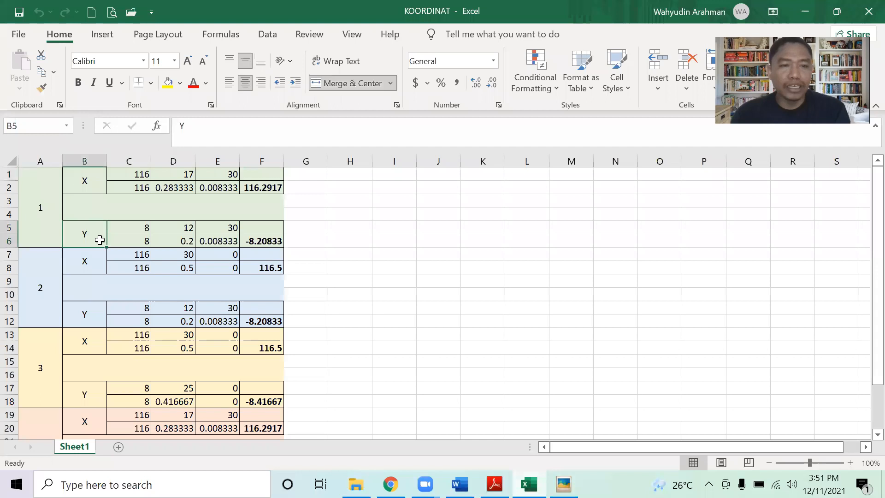
pyautogui.click(133, 225)
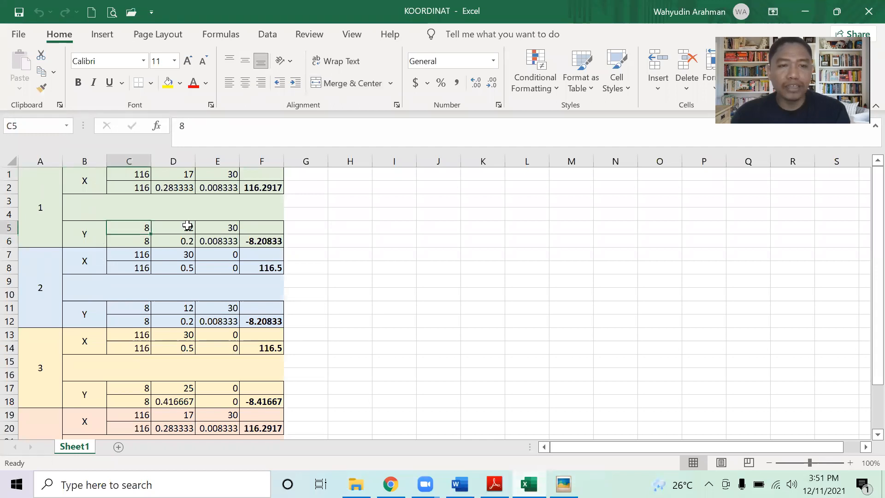
pyautogui.click(183, 232)
pyautogui.click(234, 229)
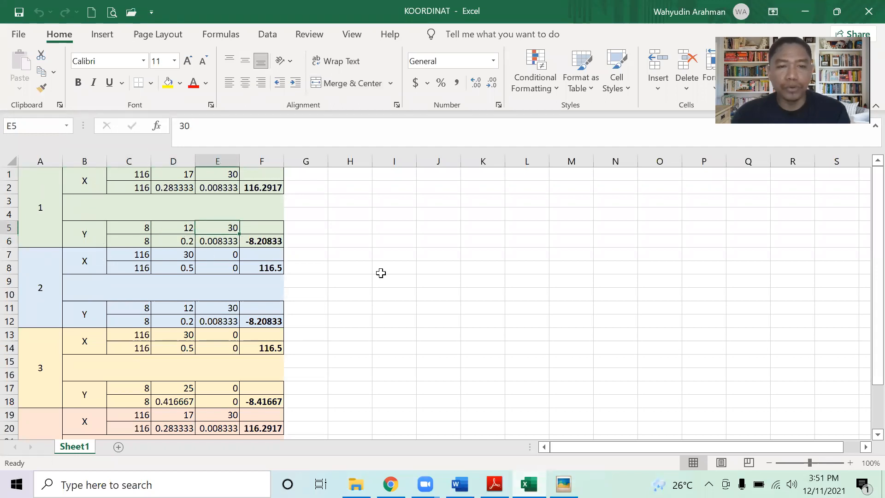
# Inspect the decimal-degree conversion formulas for control point 1's Y coordinate in F6, D6 and E6
pyautogui.click(282, 240)
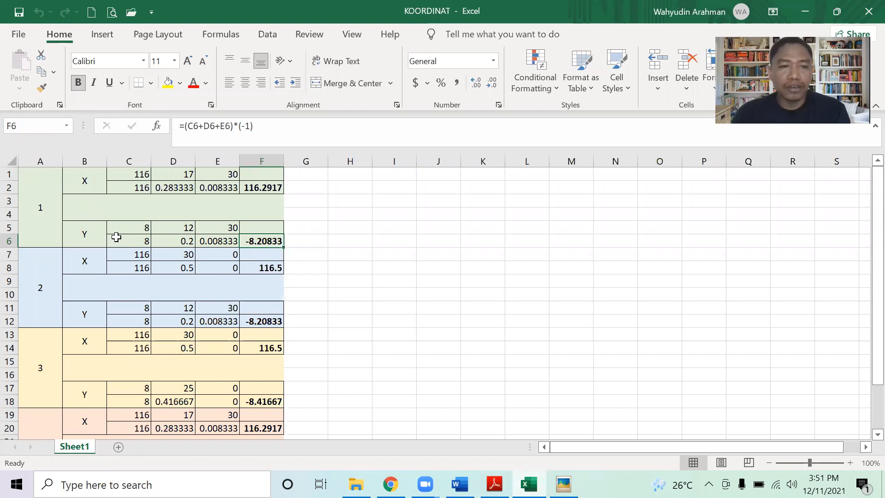
pyautogui.click(169, 238)
pyautogui.press('Right')
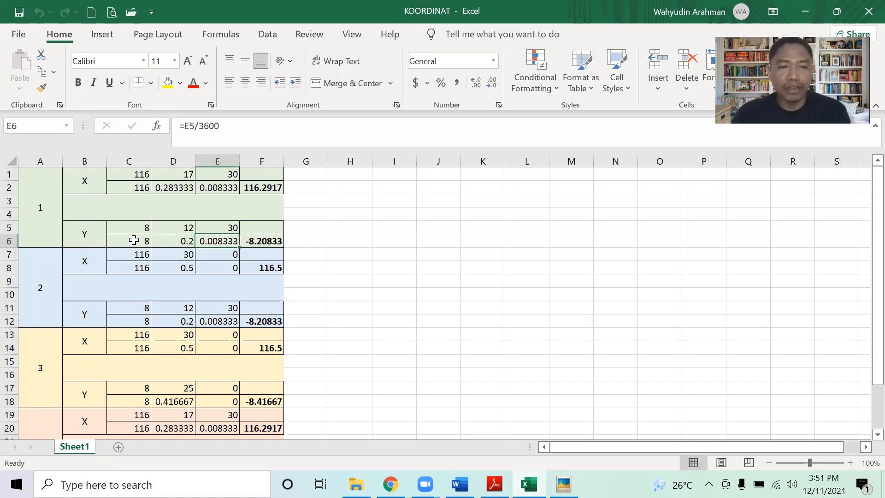
# Review the degree, second and total formulas for control point 1's Y coordinate in C6, E6 and F6
pyautogui.click(134, 240)
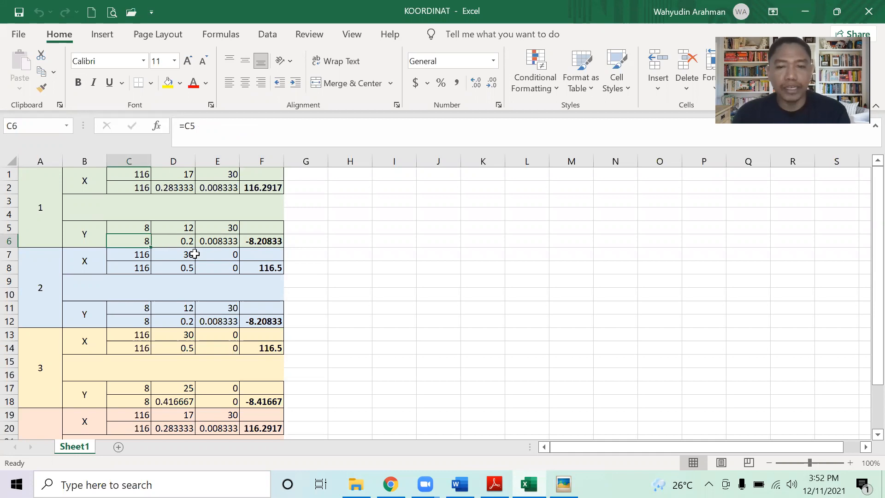
pyautogui.click(226, 241)
pyautogui.click(275, 241)
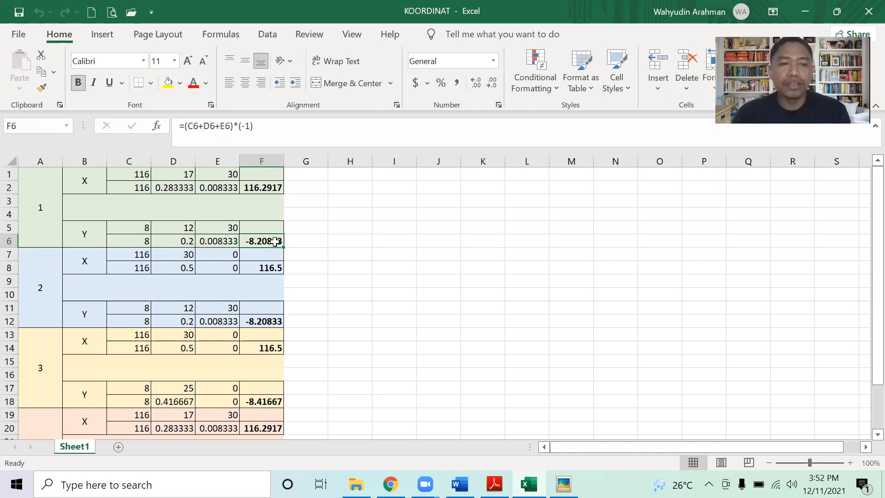
pyautogui.click(323, 243)
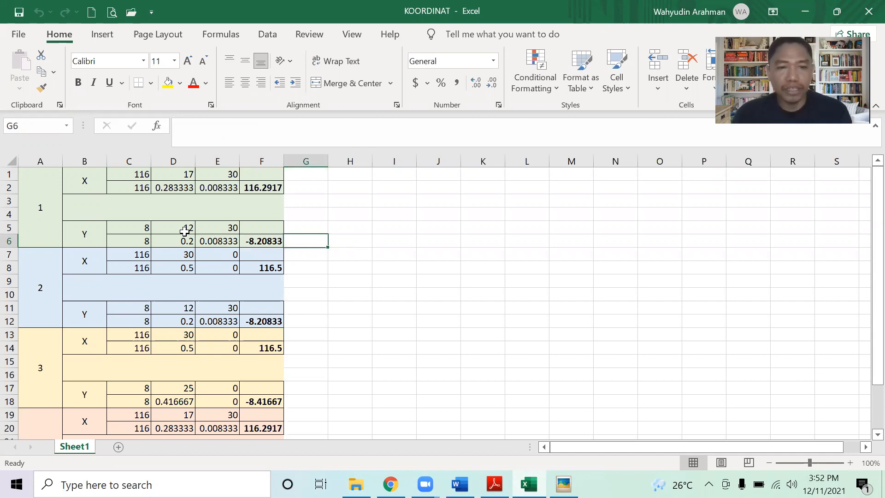
pyautogui.click(236, 241)
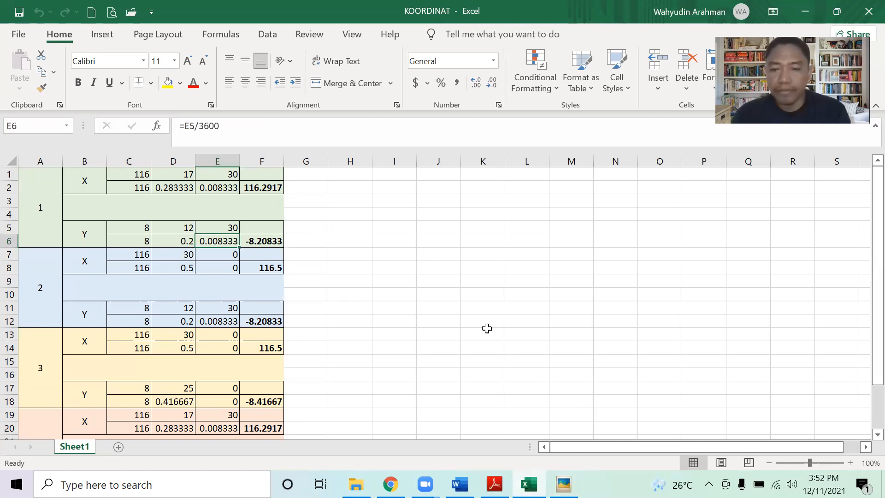
# Compare point 1's decimal Y result in F6 with its degree, minute and second source cells C5:E5
pyautogui.click(563, 484)
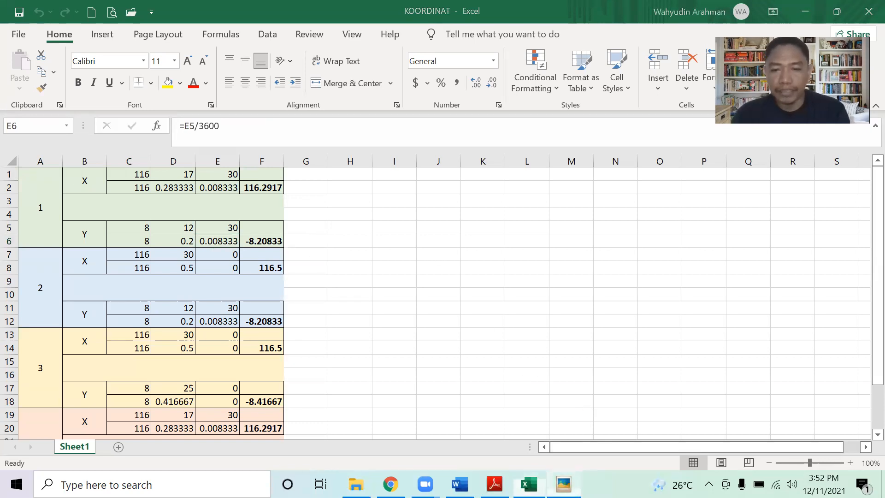
pyautogui.click(267, 240)
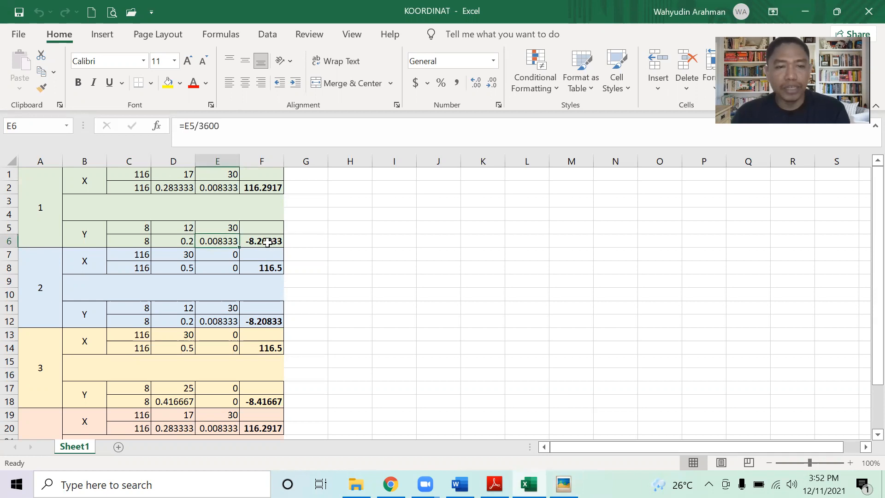
pyautogui.click(146, 241)
pyautogui.click(138, 227)
pyautogui.click(182, 230)
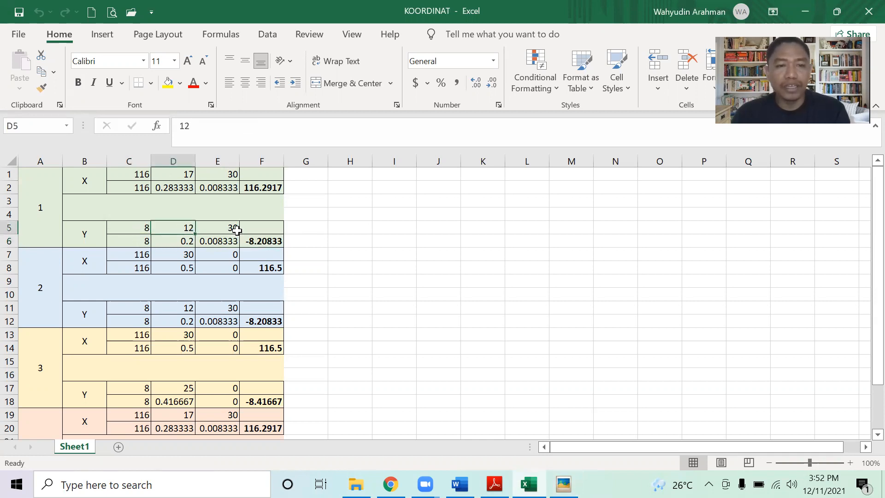
pyautogui.click(218, 229)
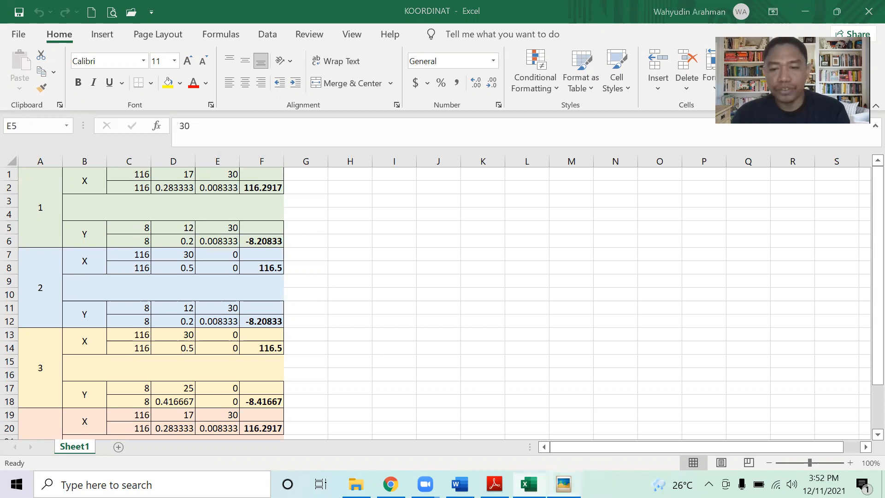
pyautogui.click(815, 10)
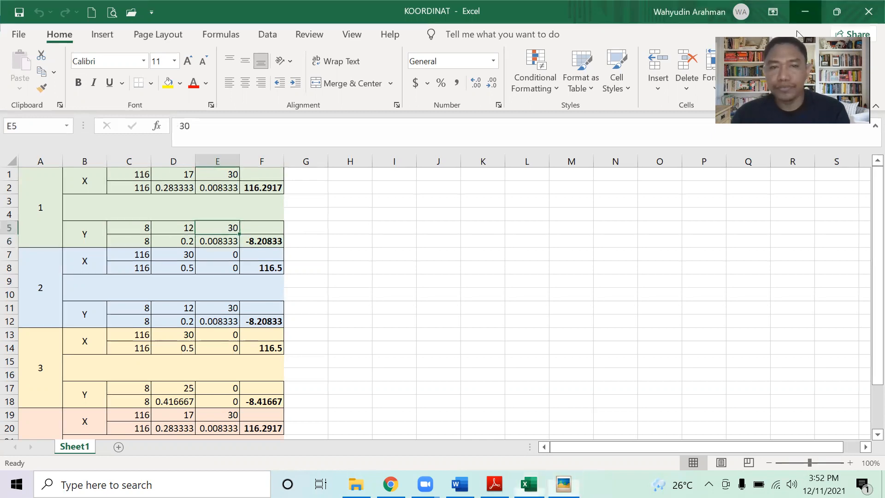
pyautogui.click(805, 11)
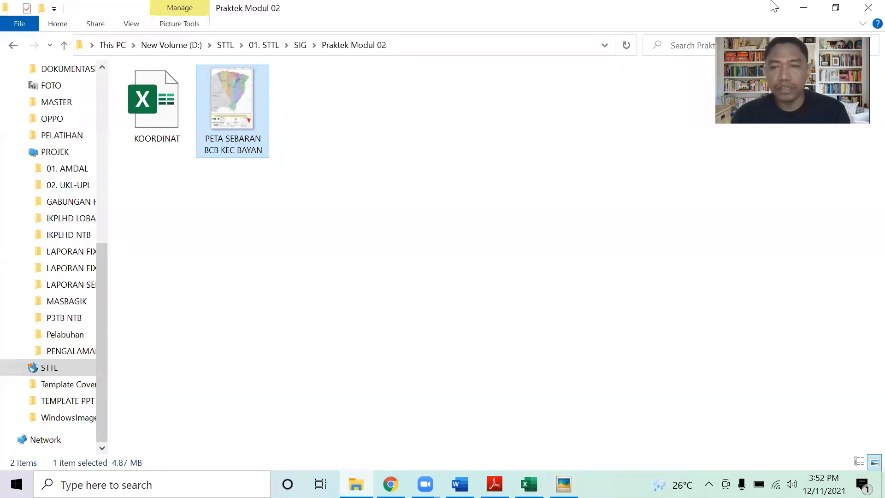
pyautogui.click(802, 6)
pyautogui.click(807, 7)
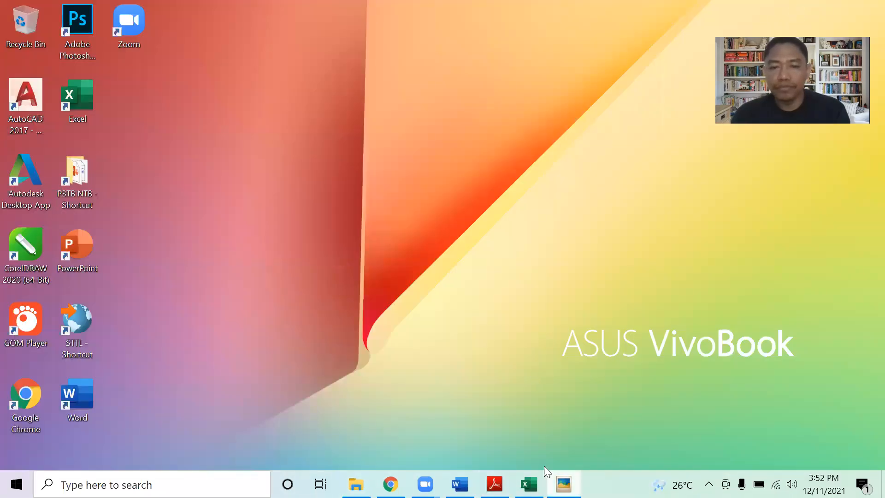
pyautogui.click(529, 484)
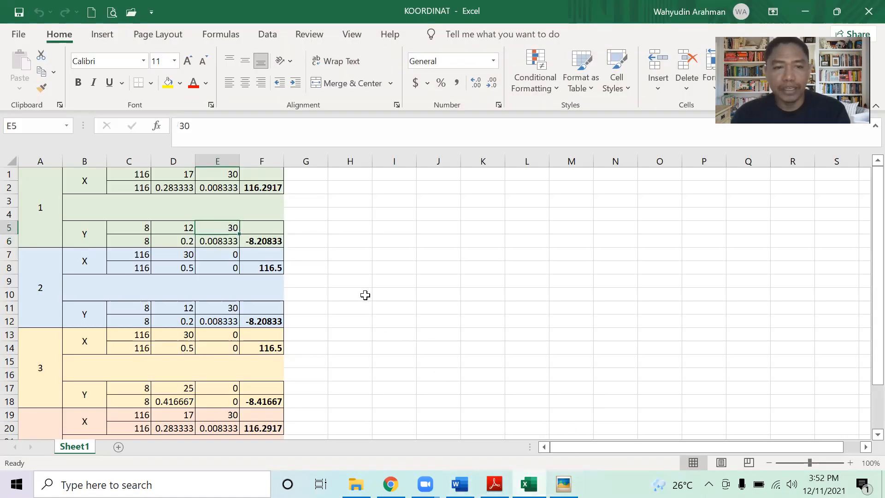
pyautogui.click(432, 232)
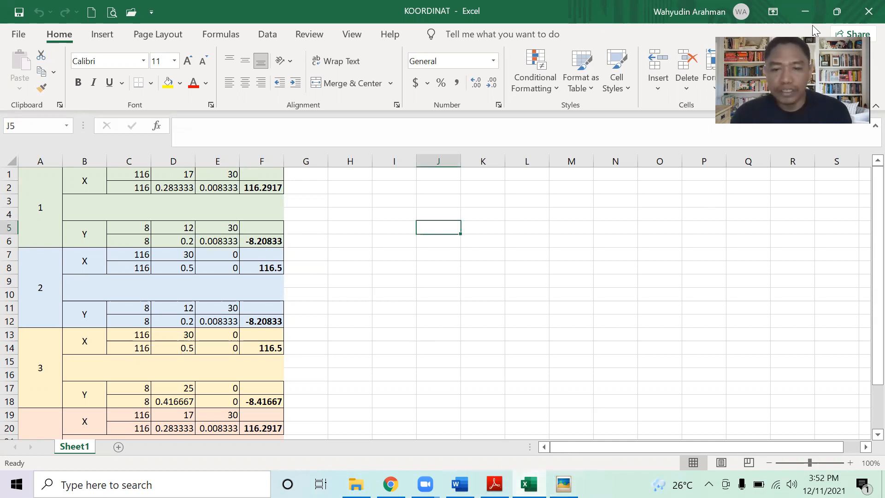
# Switch to File Explorer, go back to the parent SIG folder and reopen the Praktek Modul 02 folder
pyautogui.click(356, 484)
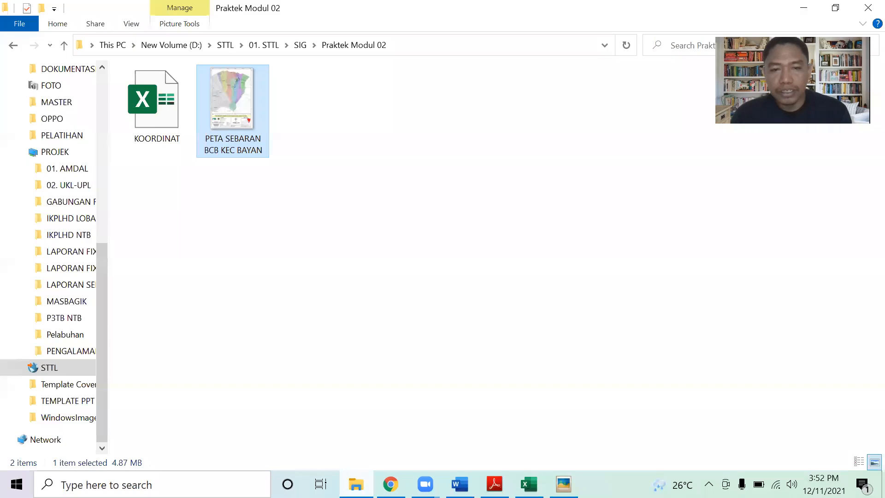
pyautogui.rightClick(384, 165)
pyautogui.click(424, 222)
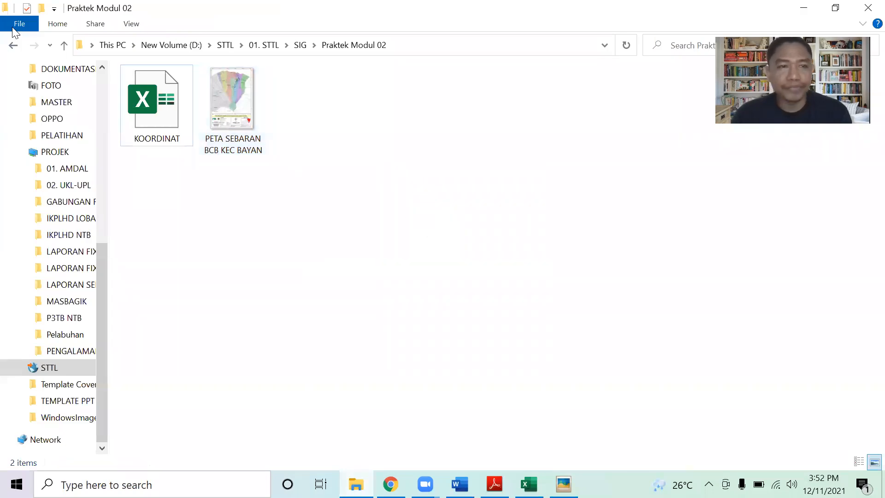
pyautogui.click(13, 45)
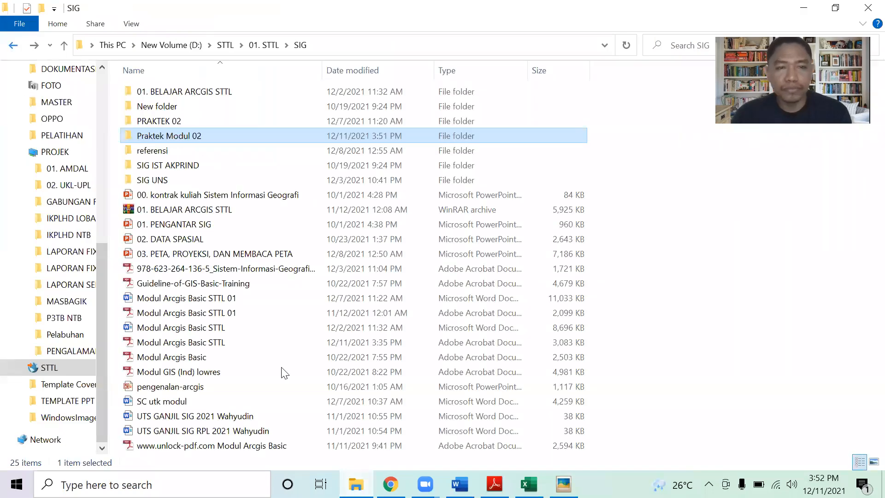
pyautogui.click(677, 291)
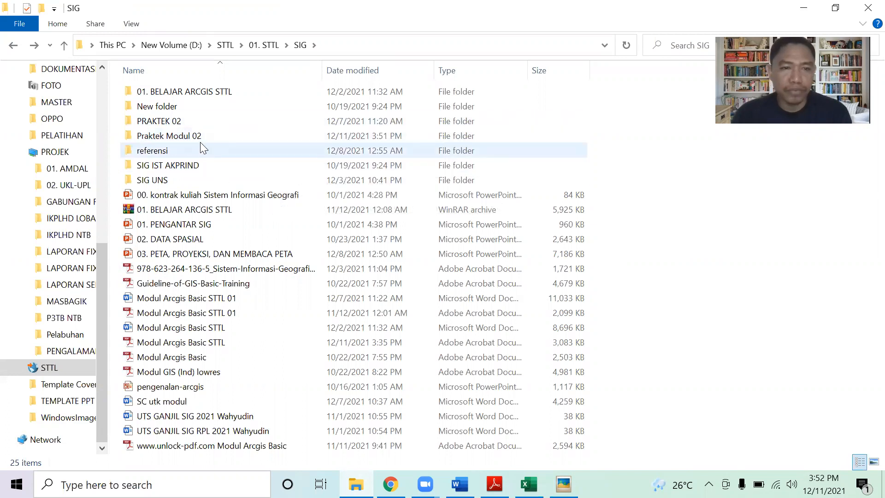
pyautogui.click(182, 134)
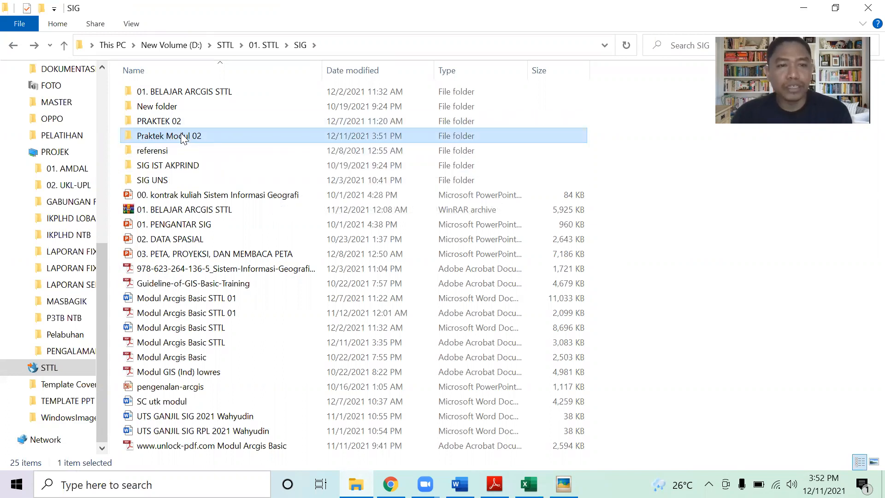
pyautogui.doubleClick(191, 135)
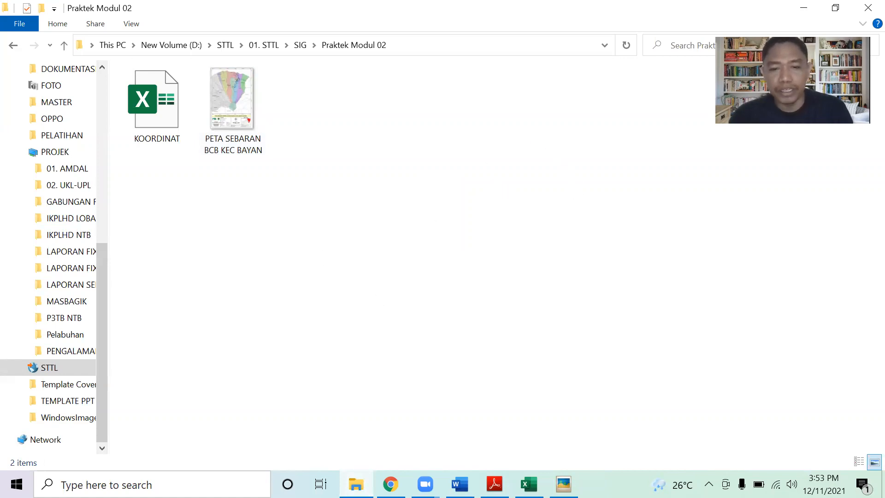
# Launch ArcMap and bring up the georeferencing section of Modul Arcgis Basic STTL.pdf in Adobe Reader
pyautogui.click(16, 484)
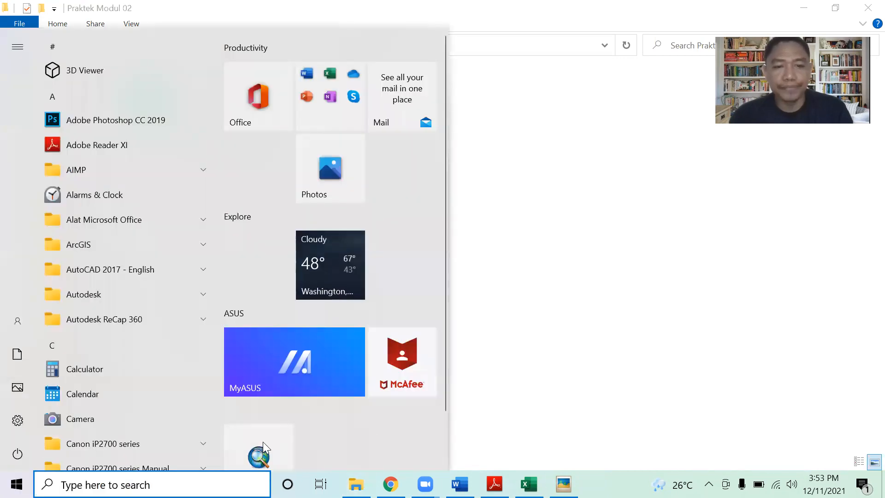
pyautogui.click(262, 442)
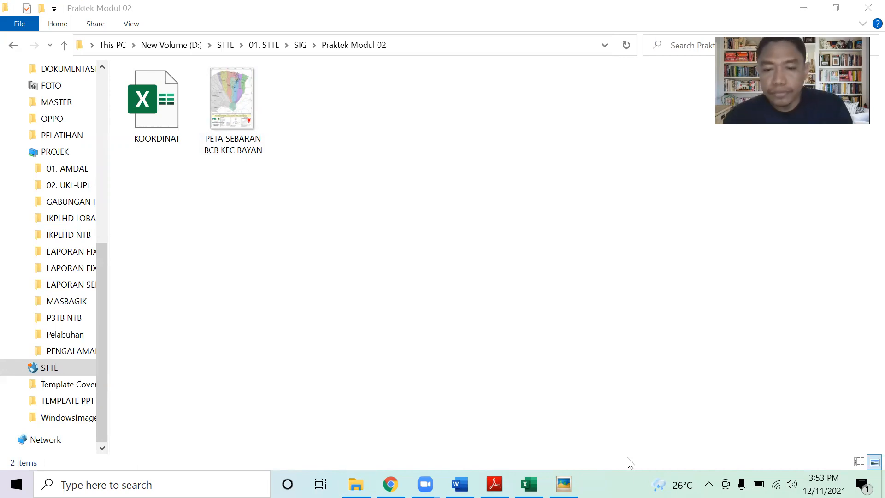
pyautogui.click(494, 484)
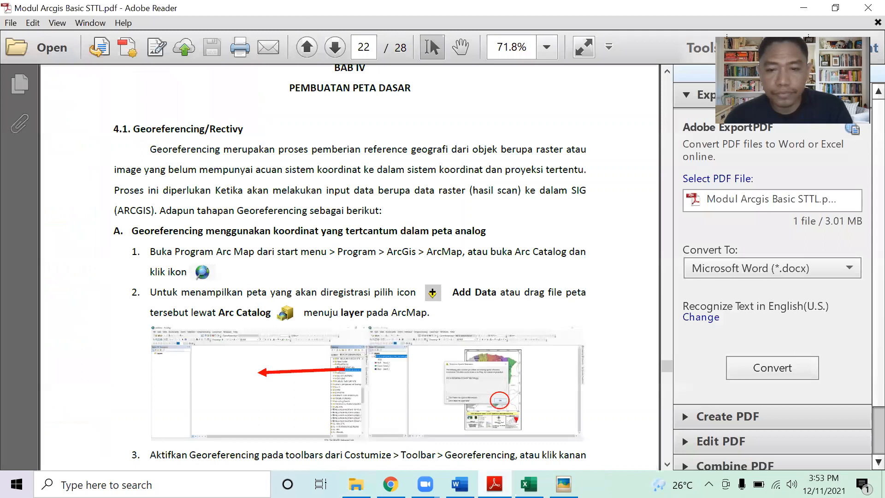
# Close the open image viewer, reopen the PETA SEBARAN BCB KEC BAYAN map and examine the coordinate labels at its northwest corner
pyautogui.click(564, 484)
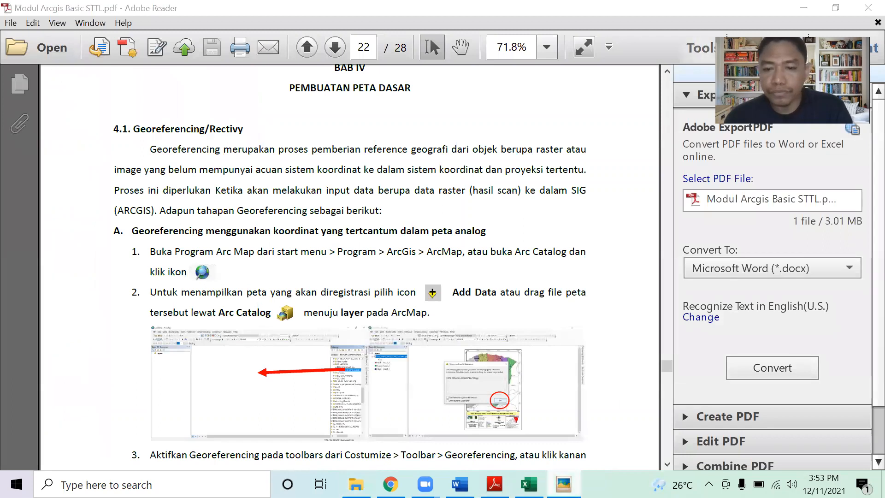
pyautogui.moveTo(563, 484)
pyautogui.click(625, 386)
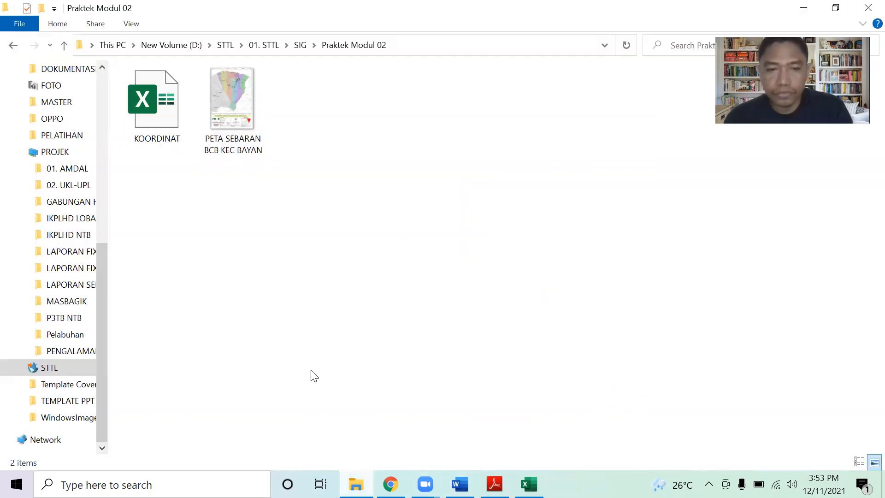
pyautogui.click(356, 484)
pyautogui.click(245, 119)
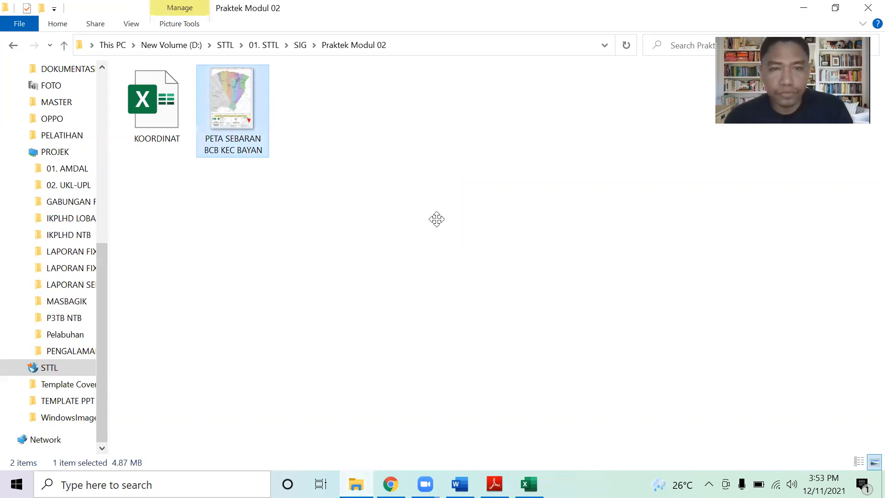
pyautogui.press('Return')
pyautogui.scroll(5, 323, 72)
pyautogui.moveTo(343, 72); pyautogui.dragTo(372, 302)
pyautogui.scroll(2, 364, 290)
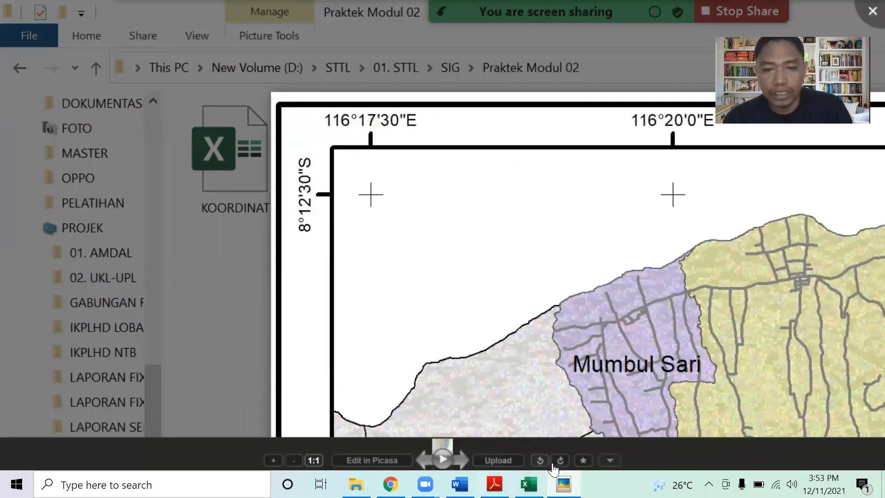
# Return to the KOORDINAT workbook and match the Y degree, minute and second cells C5:E5 to the map's corner label
pyautogui.click(528, 484)
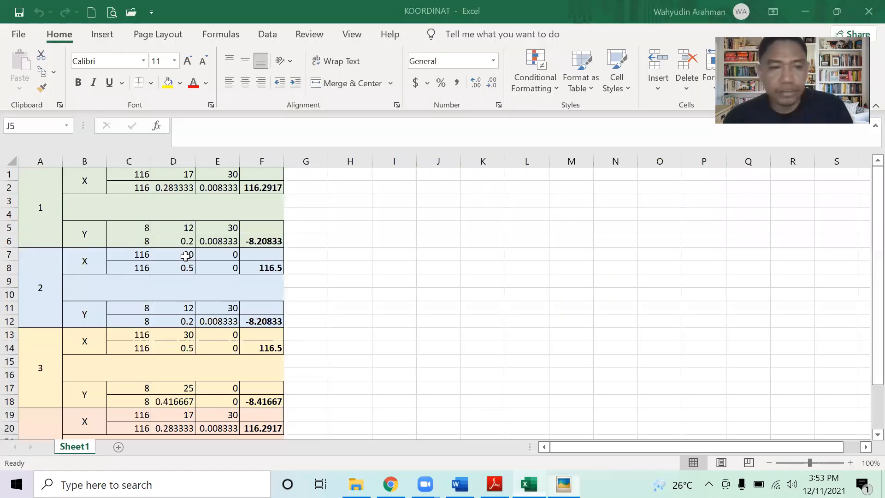
pyautogui.click(138, 227)
pyautogui.click(201, 227)
pyautogui.click(180, 229)
pyautogui.click(222, 228)
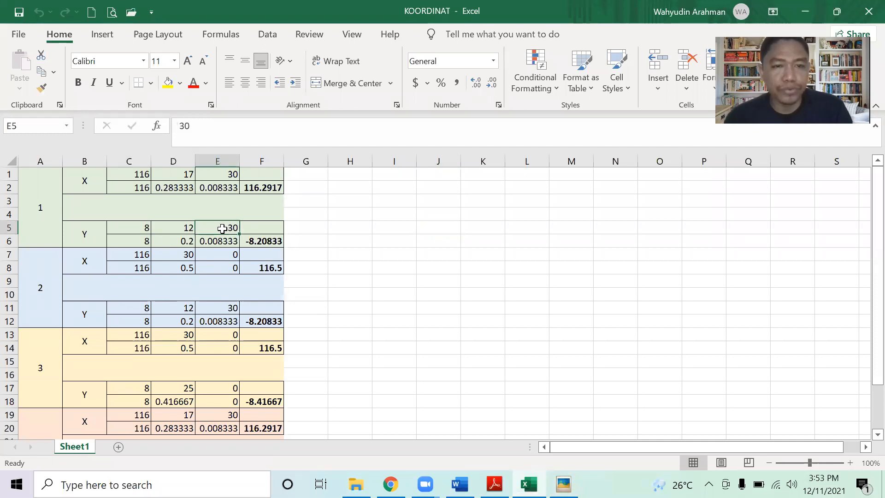
pyautogui.click(359, 299)
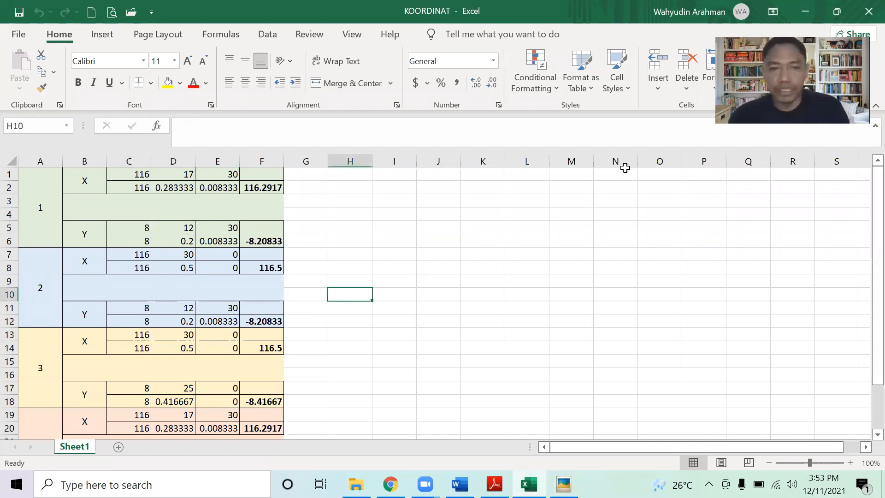
# Review the X and Y coordinate blocks of control points 1 to 4, including B7:F12 and B13:F18
pyautogui.click(33, 204)
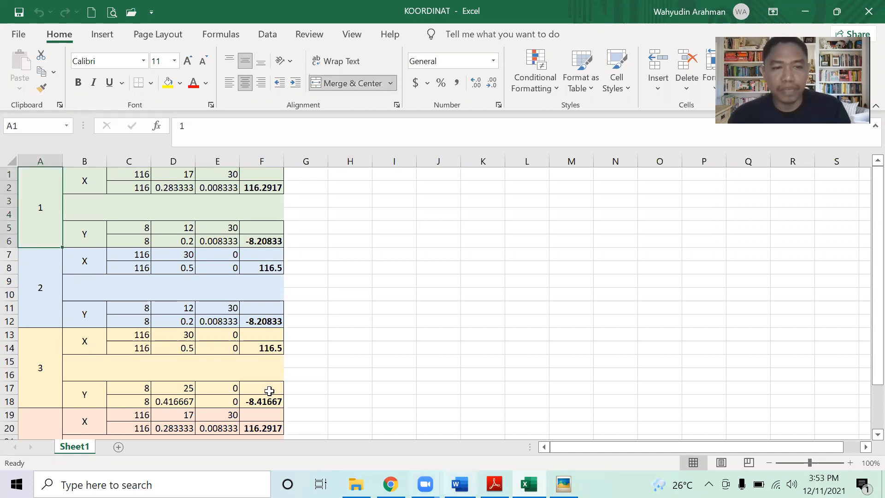
pyautogui.moveTo(102, 266); pyautogui.dragTo(259, 318)
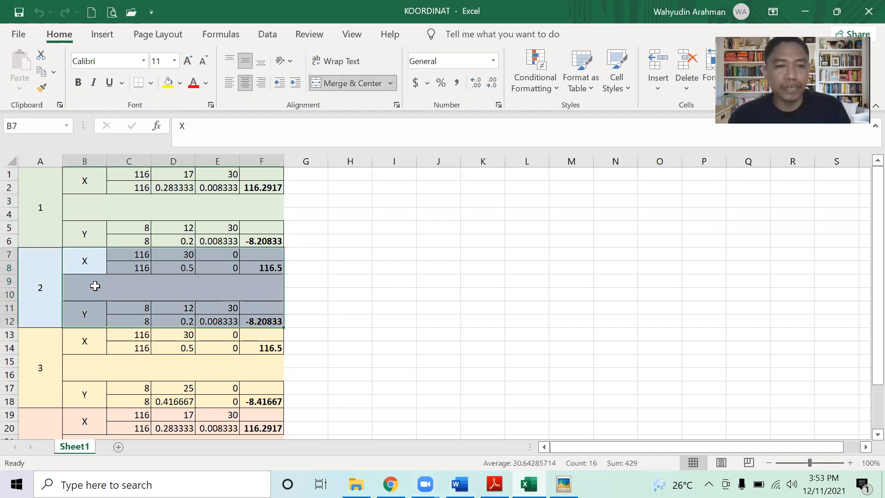
pyautogui.moveTo(85, 336); pyautogui.dragTo(249, 405)
pyautogui.click(330, 398)
pyautogui.scroll(-1, 179, 402)
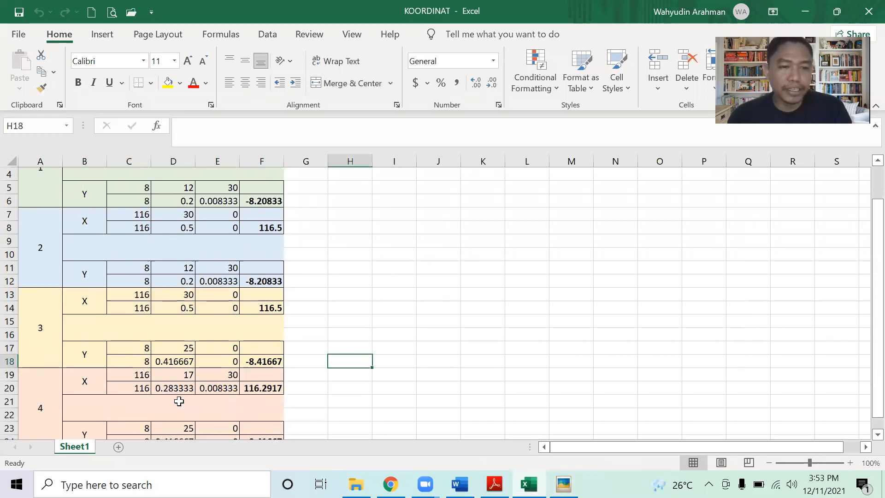
pyautogui.click(74, 387)
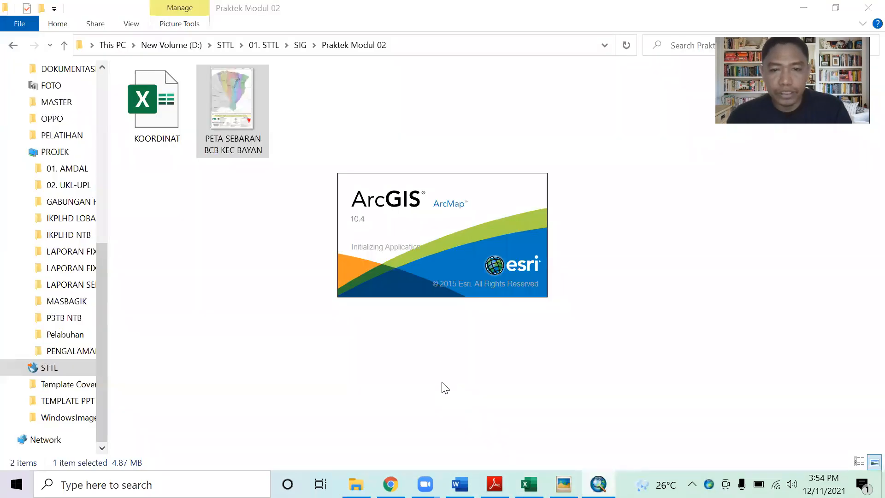
# Switch to Modul Arcgis Basic STTL.pdf in Adobe Reader and consult the steps of section 4.1 Georeferencing
pyautogui.moveTo(495, 484)
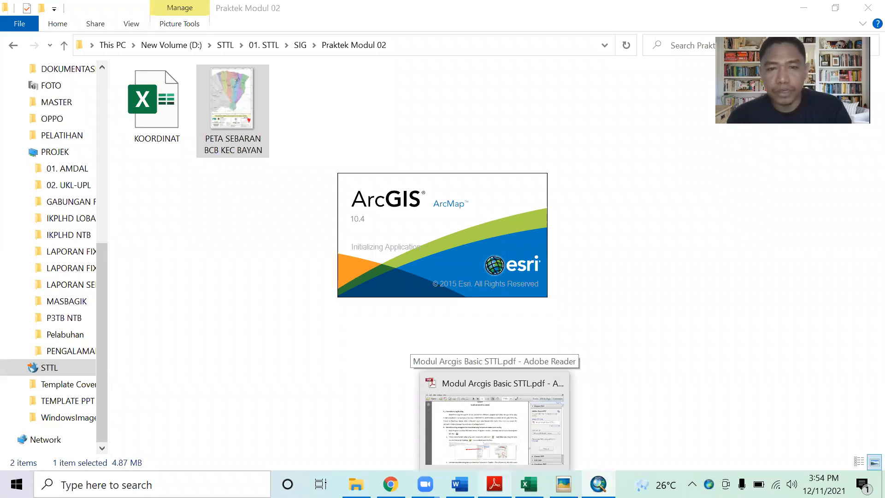
pyautogui.click(494, 419)
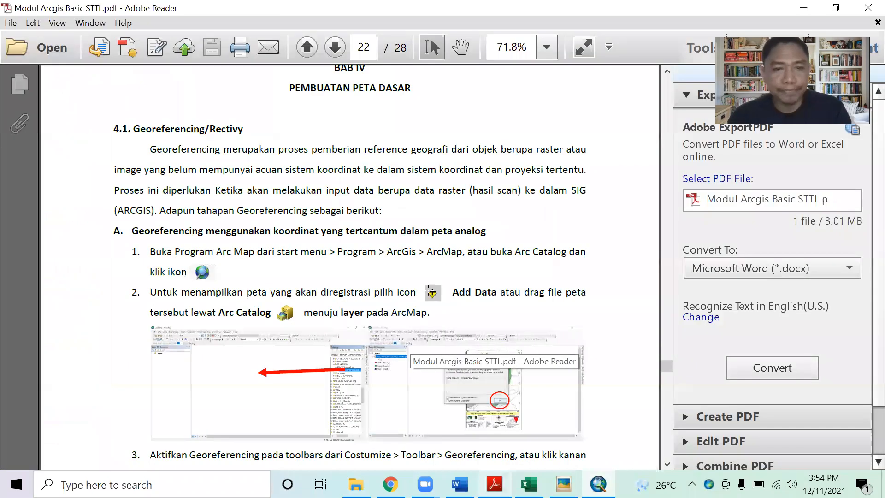
# Read further through the section 4.1 Georeferencing steps in the PDF module
pyautogui.scroll(-2, 424, 289)
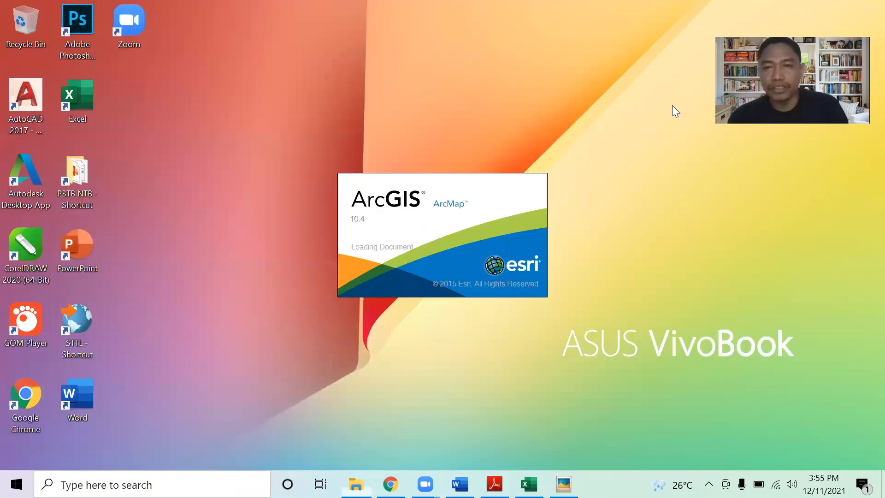
pyautogui.rightClick(654, 58)
pyautogui.click(677, 101)
pyautogui.rightClick(566, 89)
pyautogui.rightClick(593, 107)
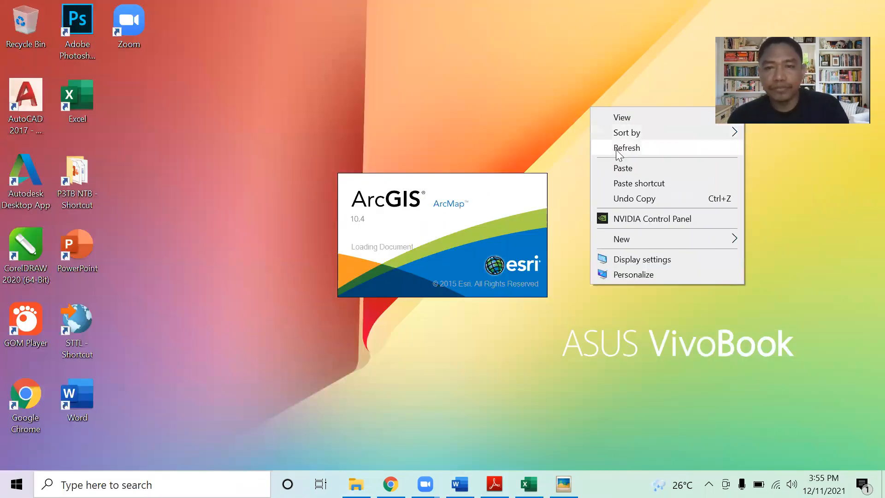
pyautogui.rightClick(602, 132)
pyautogui.click(624, 176)
pyautogui.rightClick(605, 125)
pyautogui.click(627, 170)
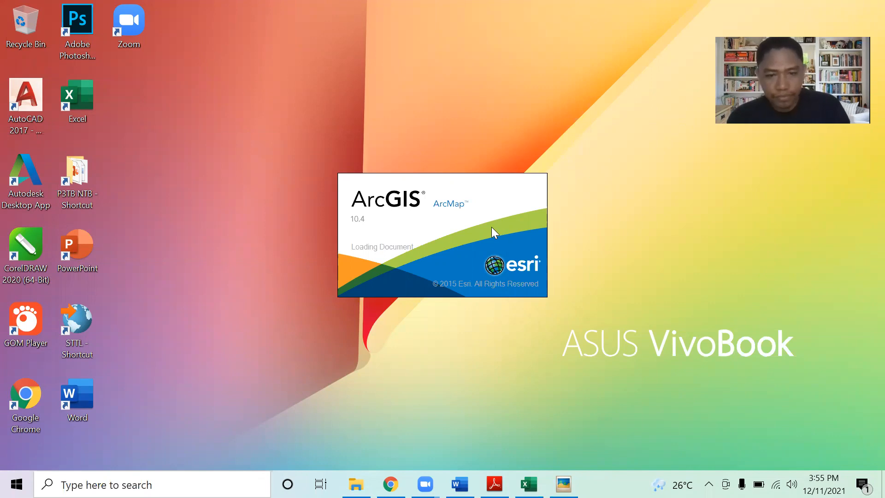
pyautogui.rightClick(639, 238)
pyautogui.click(671, 282)
pyautogui.rightClick(673, 272)
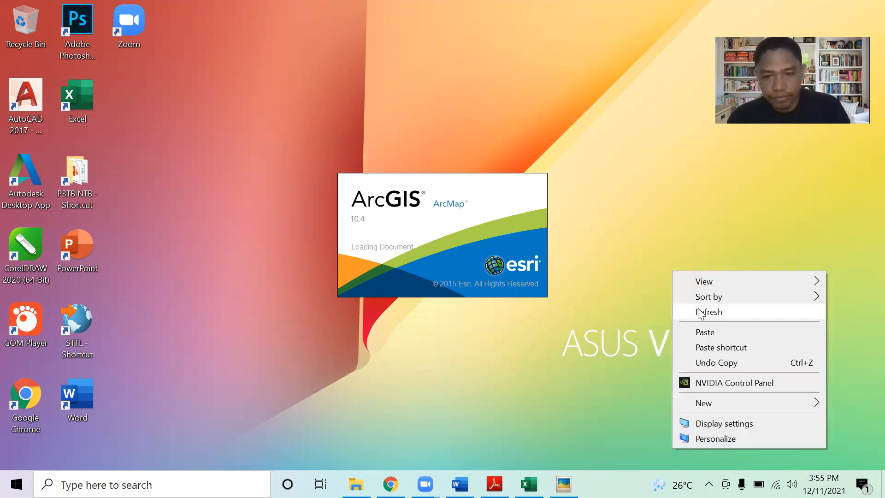
pyautogui.click(703, 313)
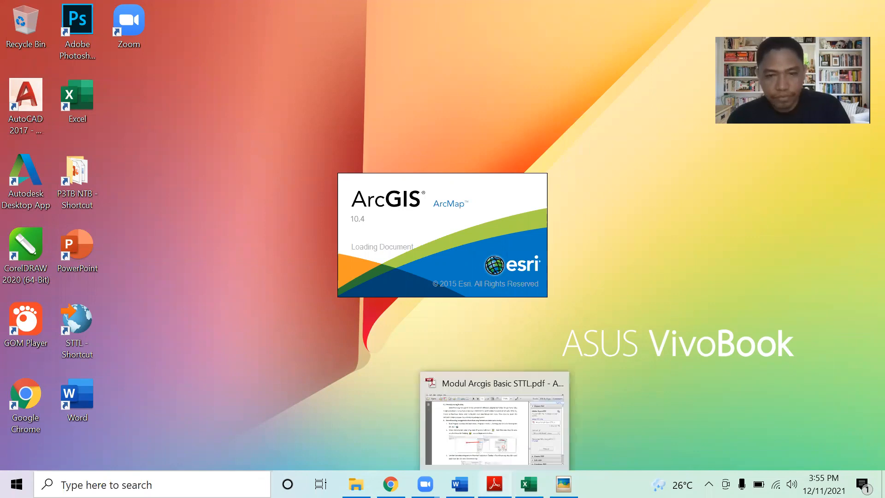
pyautogui.rightClick(719, 226)
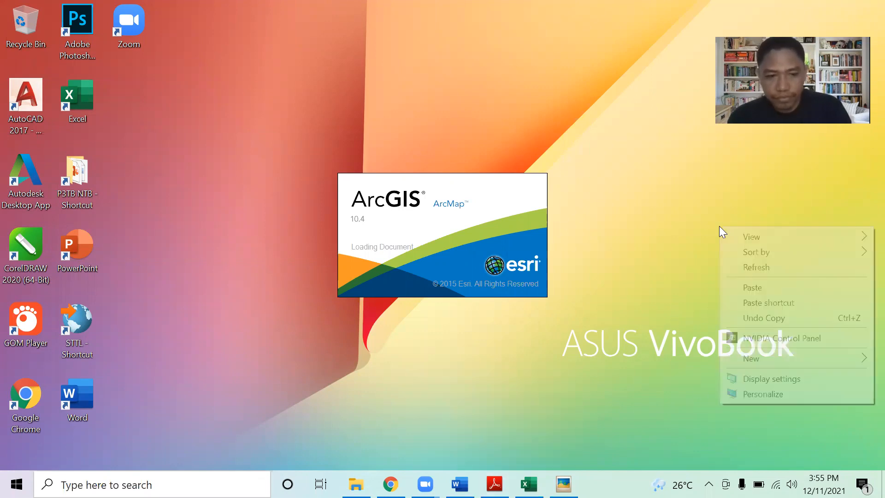
pyautogui.click(740, 269)
pyautogui.rightClick(731, 267)
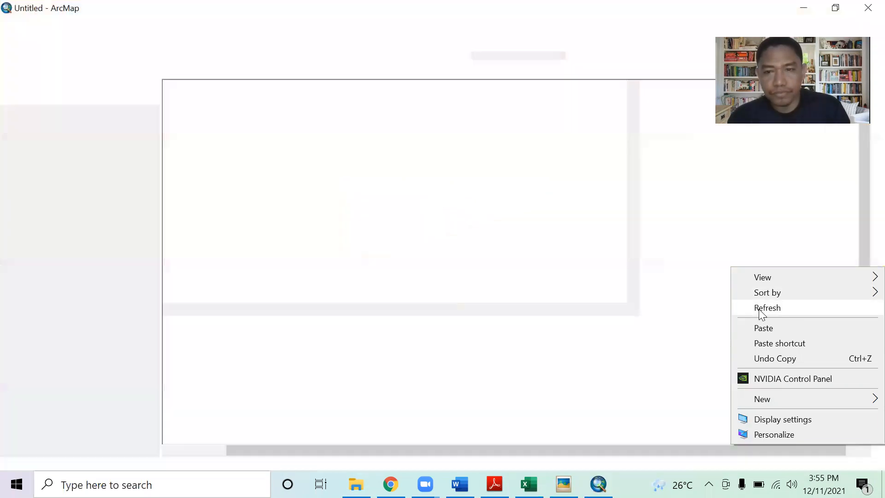
pyautogui.click(762, 309)
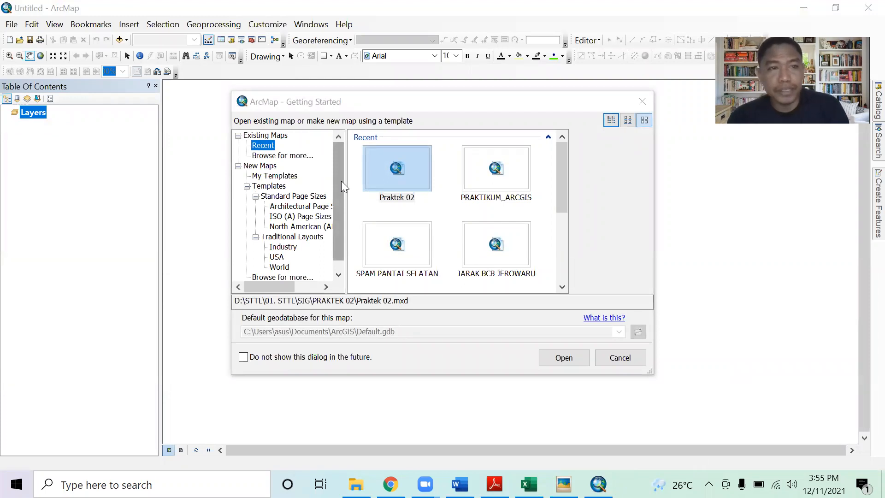
# Start a new ArcMap document from the Blank Map template in My Templates
pyautogui.moveTo(340, 204); pyautogui.dragTo(342, 159)
pyautogui.click(285, 165)
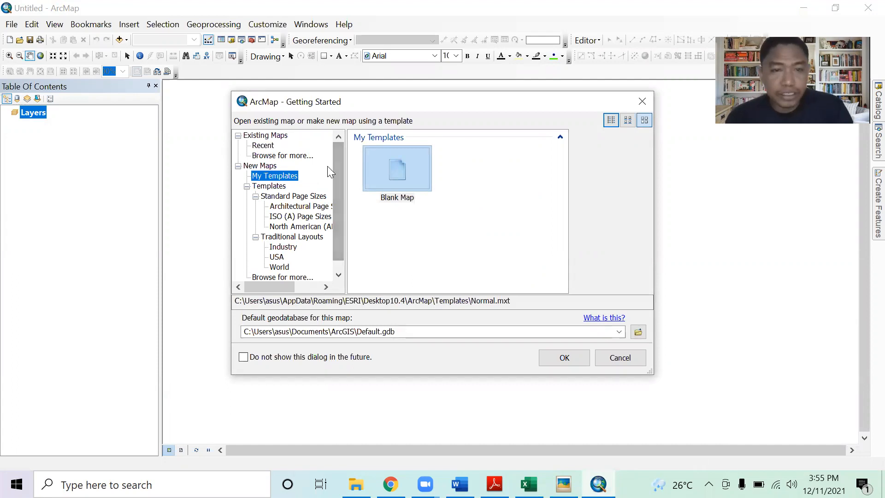
pyautogui.click(400, 174)
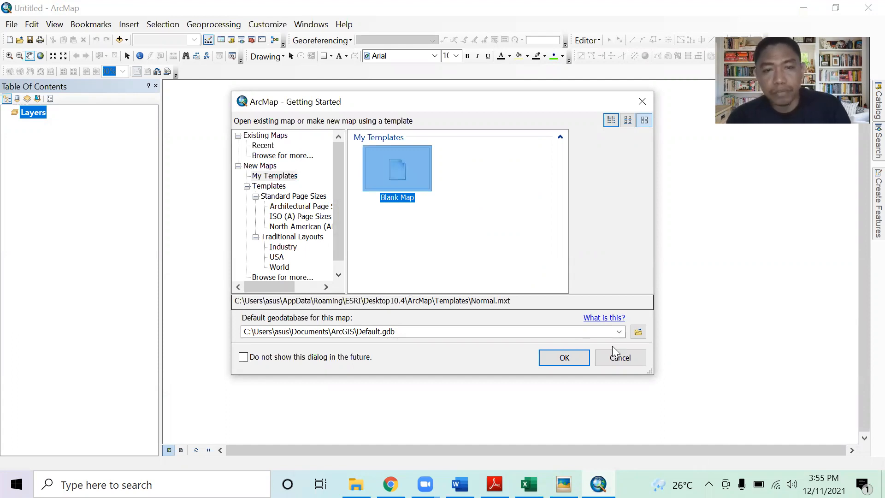
pyautogui.click(574, 355)
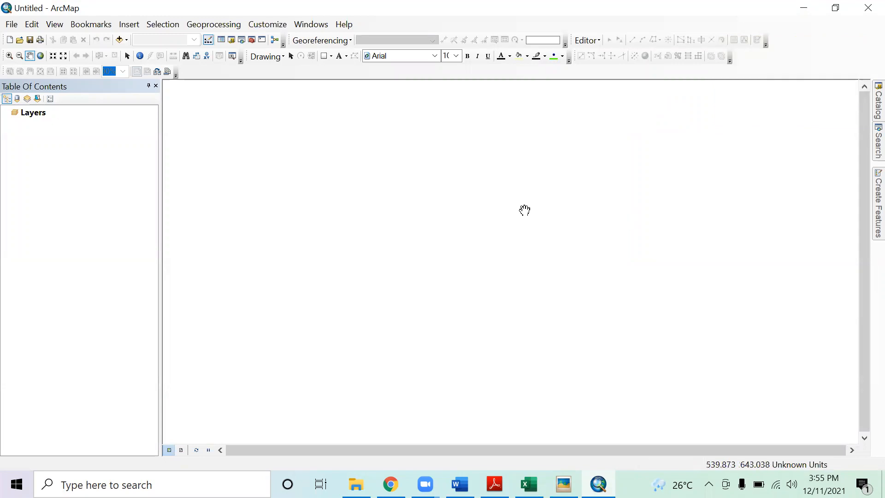
# Begin adding data to the map and browse to PETA SEBARAN BCB KEC BAYAN.jpg in the SIG subfolder Praktek Modul 02
pyautogui.moveTo(864, 103)
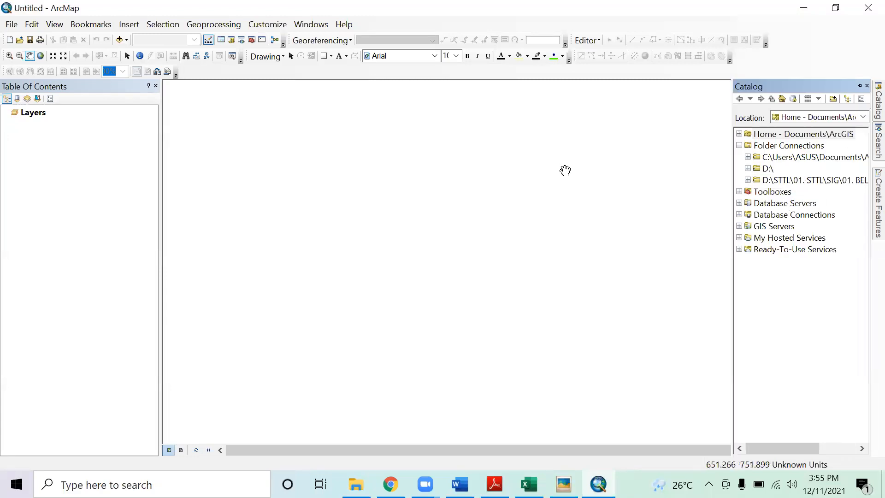
pyautogui.click(121, 40)
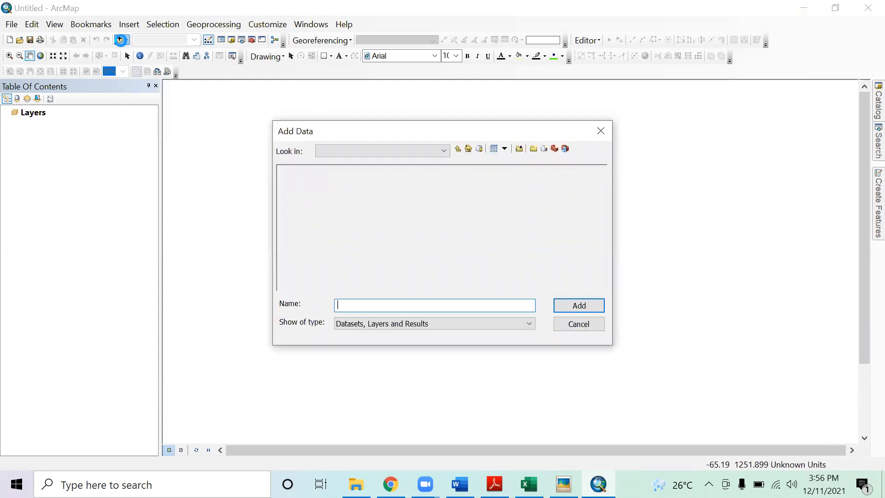
pyautogui.click(446, 151)
pyautogui.click(392, 222)
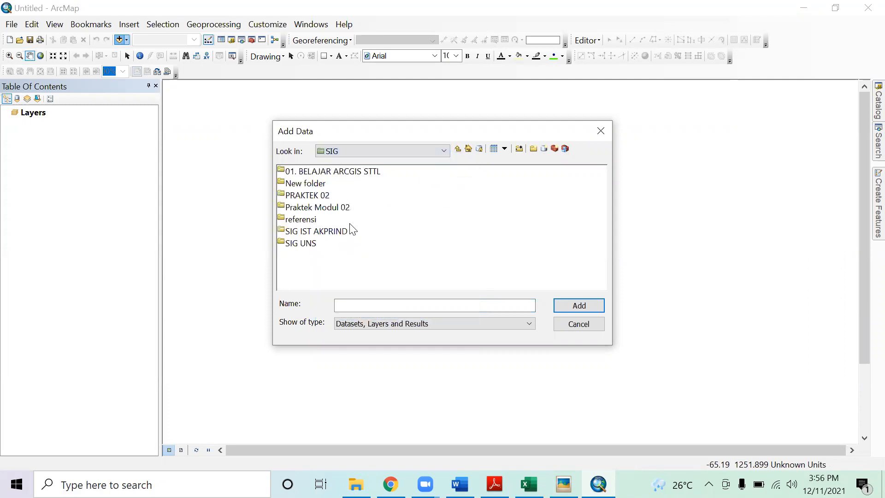
pyautogui.click(338, 208)
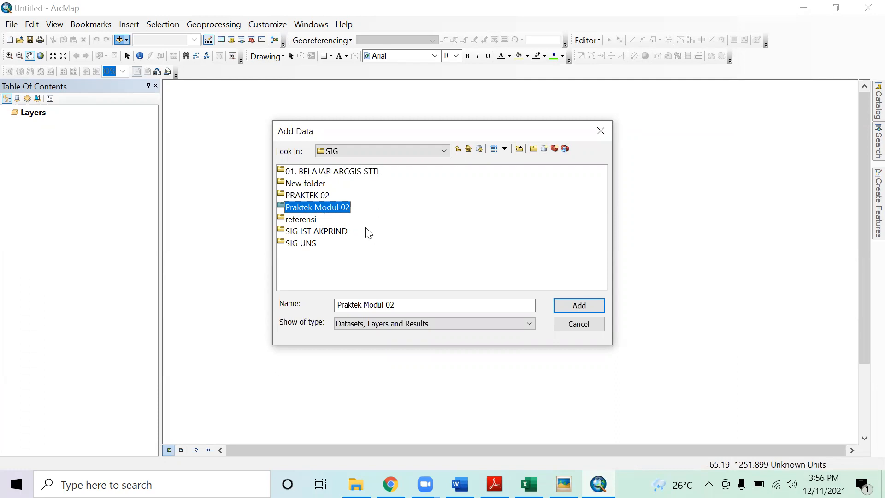
pyautogui.doubleClick(341, 211)
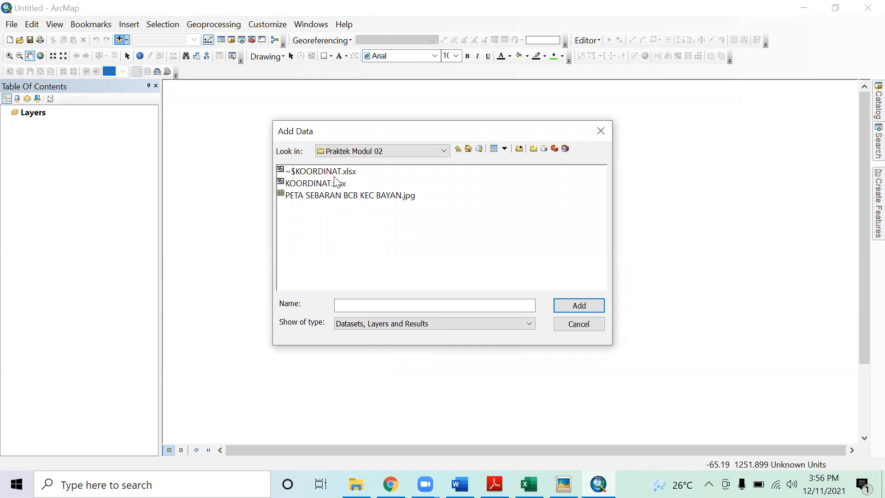
pyautogui.click(315, 198)
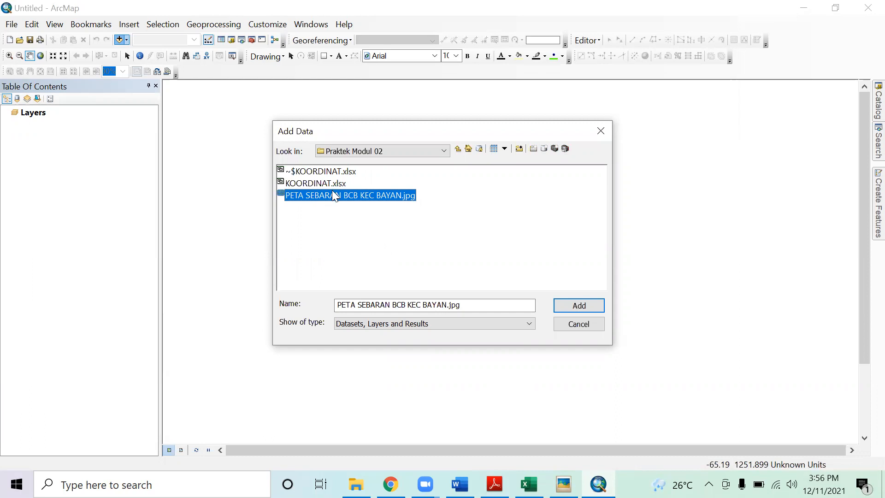
# Pick out KOORDINAT.xlsx in the data list, switch to Excel and close the open KOORDINAT workbook
pyautogui.click(315, 183)
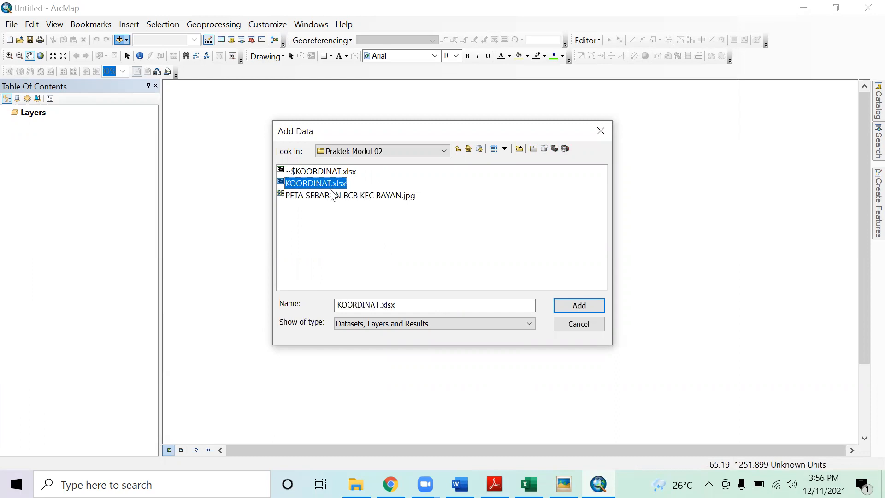
pyautogui.click(529, 484)
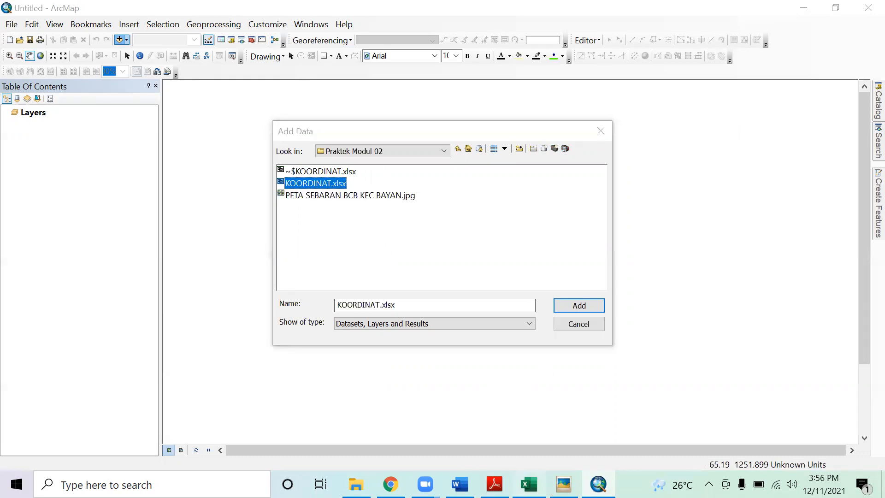
pyautogui.click(865, 14)
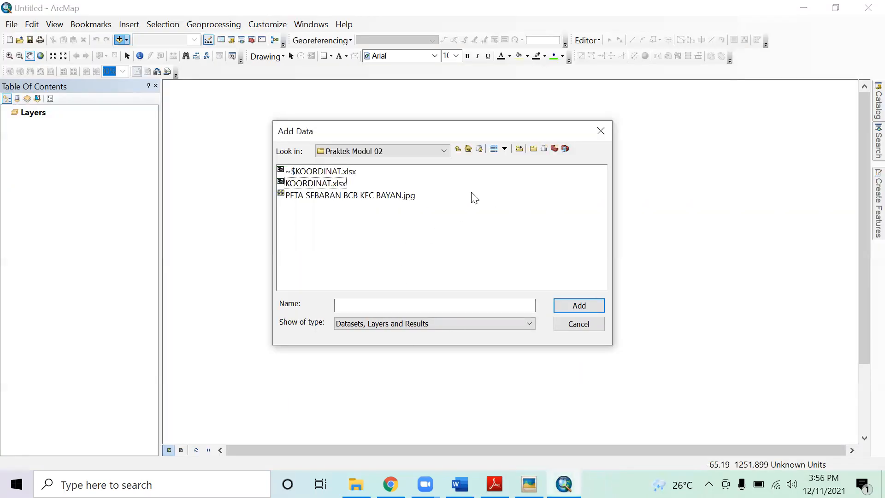
# Add PETA SEBARAN BCB KEC BAYAN.jpg to the map, accepting its missing spatial reference
pyautogui.click(350, 199)
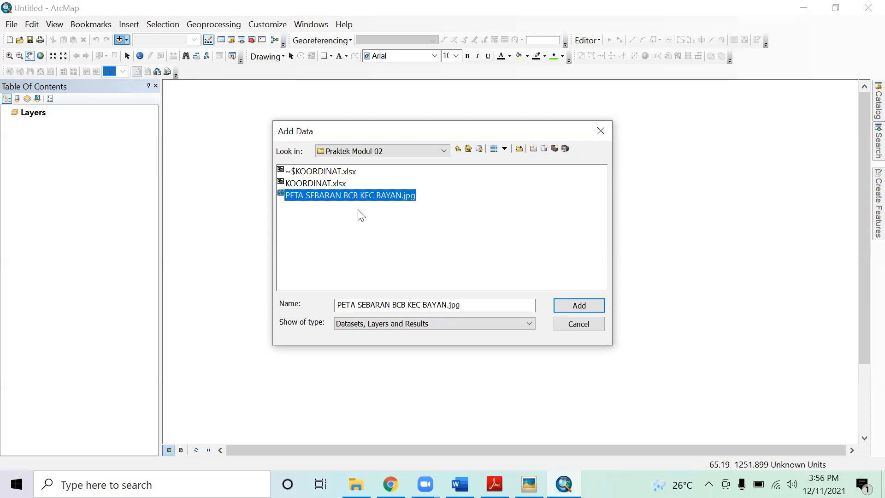
pyautogui.click(564, 309)
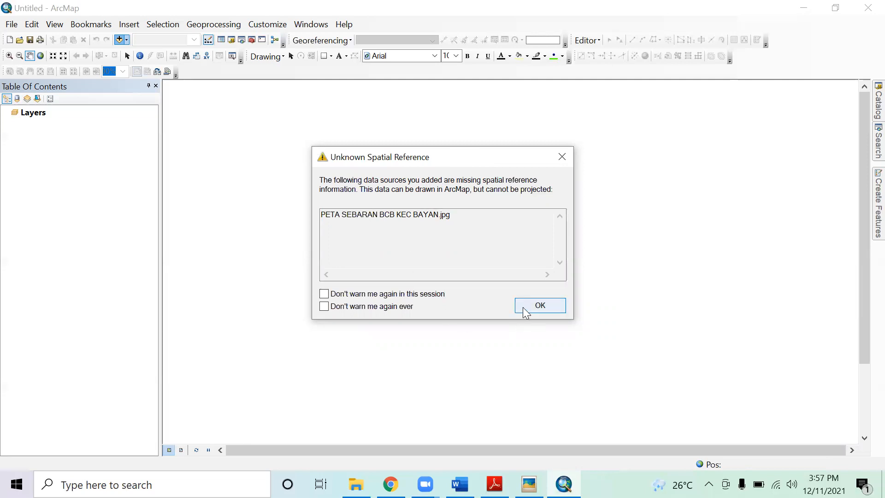
pyautogui.click(556, 306)
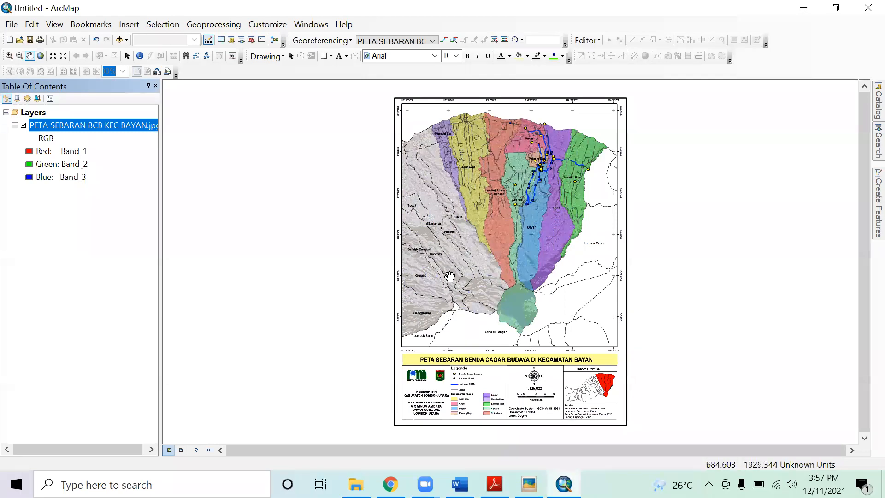
pyautogui.moveTo(489, 235); pyautogui.dragTo(475, 233)
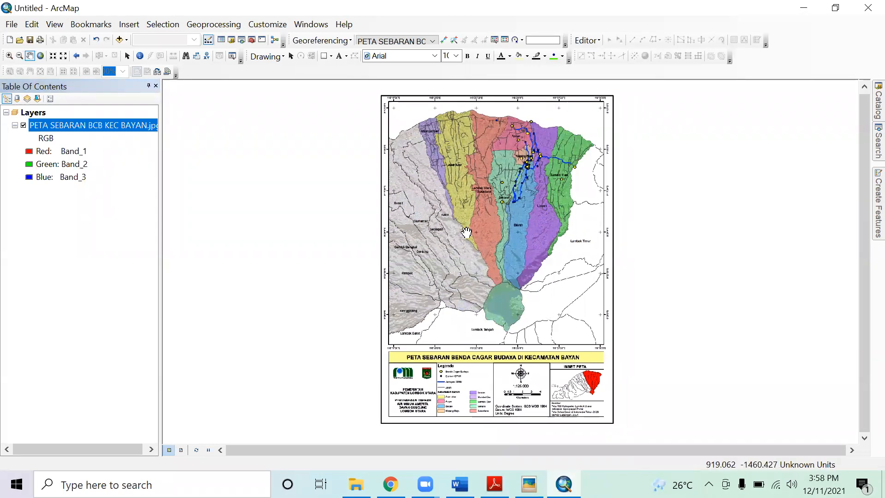
# Open the Layers data frame's properties and choose the favorite WGS 1984 as its coordinate system
pyautogui.rightClick(45, 117)
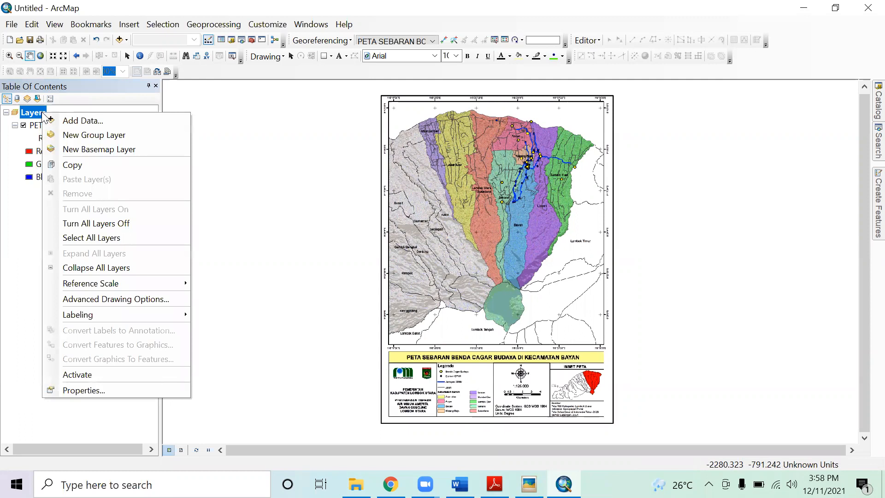
pyautogui.click(108, 391)
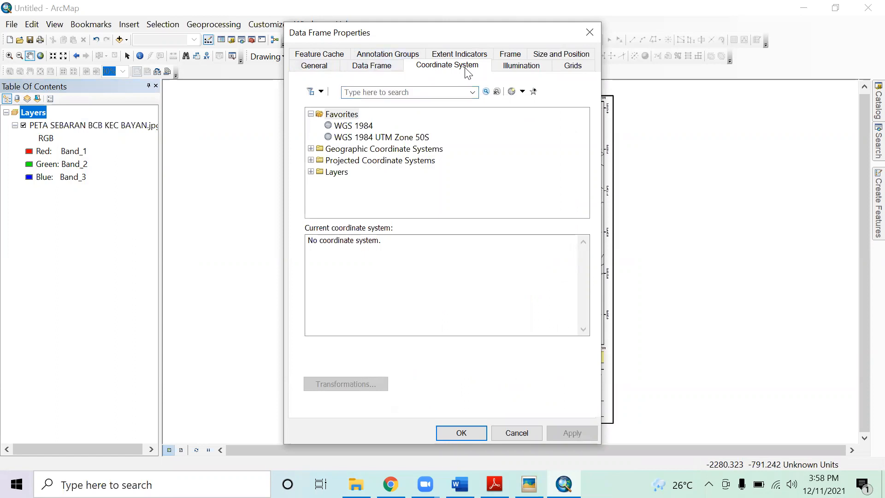
pyautogui.click(363, 128)
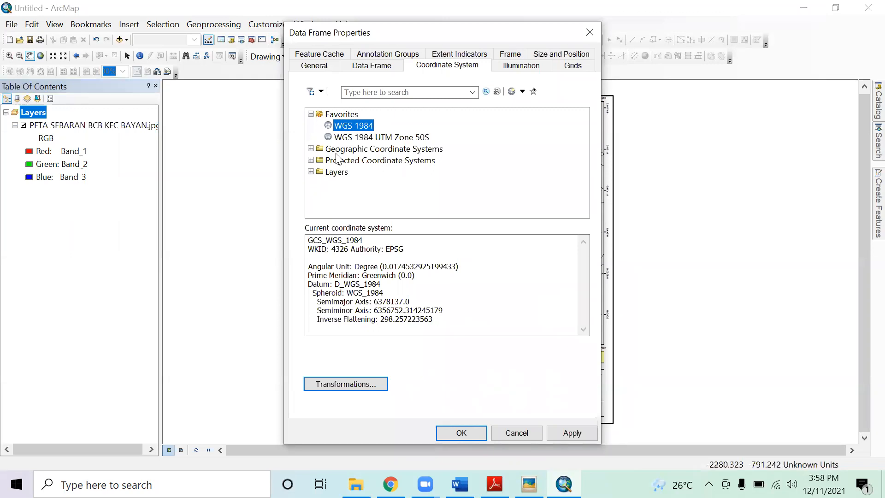
# Select WGS 1984 from the World group of Geographic Coordinate Systems for the data frame
pyautogui.click(311, 148)
pyautogui.scroll(-3, 346, 187)
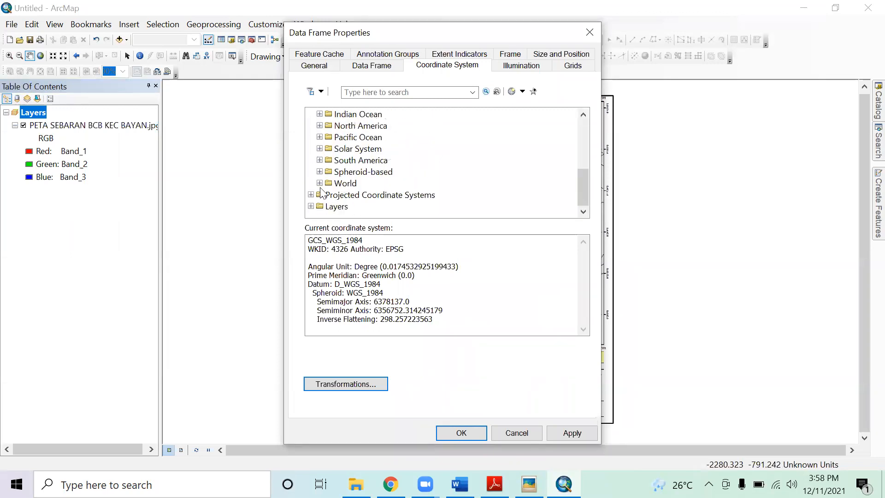
pyautogui.click(319, 183)
pyautogui.scroll(-4, 373, 187)
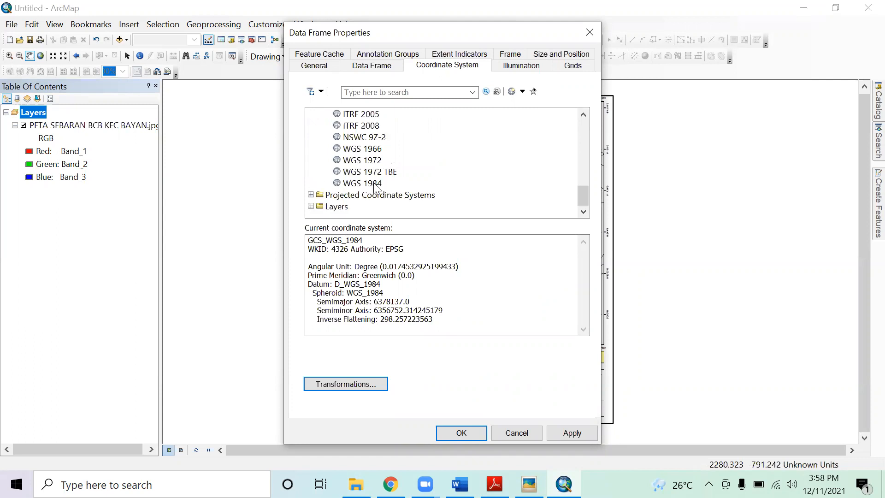
pyautogui.click(374, 183)
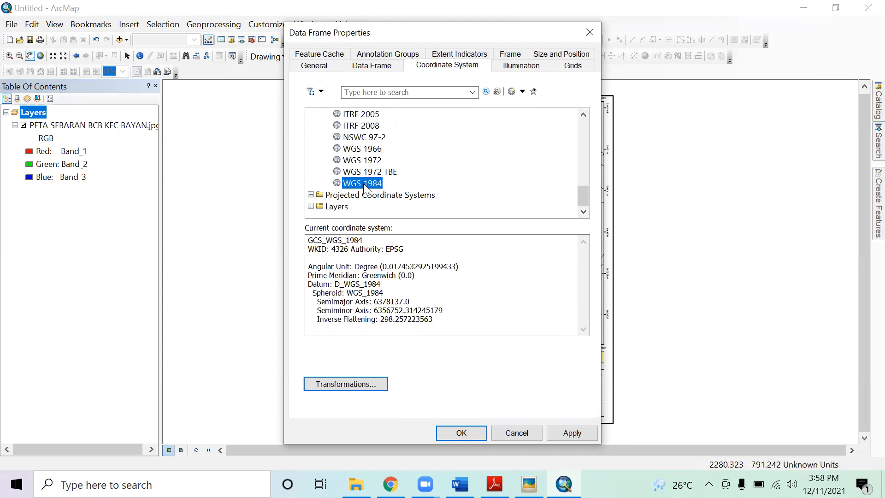
# Retrace the coordinate system list from Favorites through Geographic Coordinate Systems and World, and select WGS 1984 again
pyautogui.scroll(15, 367, 185)
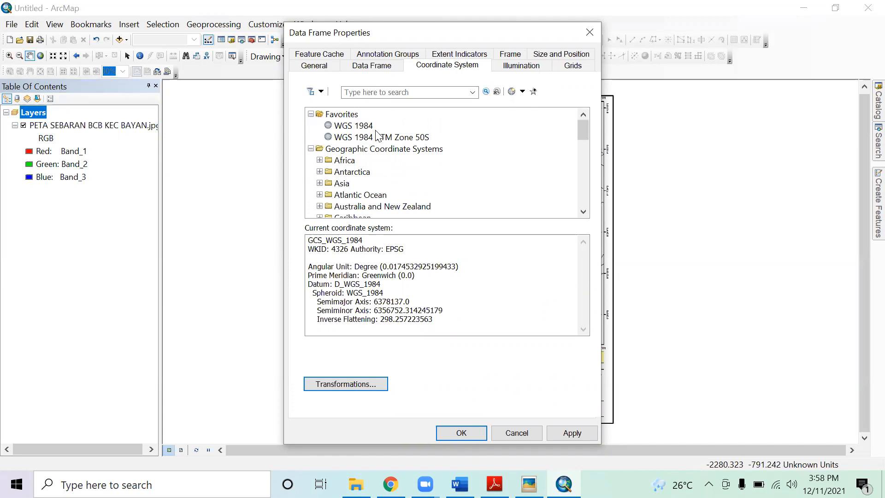
pyautogui.scroll(-15, 375, 138)
pyautogui.scroll(3, 371, 189)
pyautogui.scroll(12, 369, 175)
pyautogui.click(342, 149)
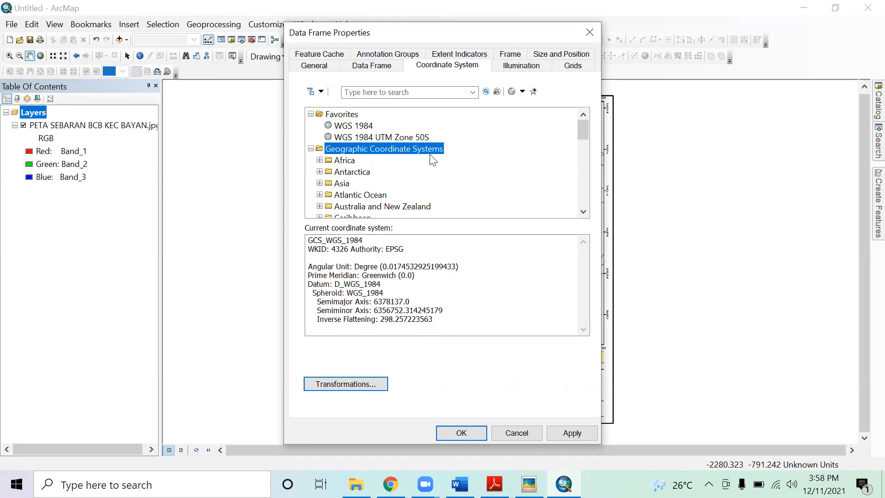
pyautogui.scroll(-15, 431, 160)
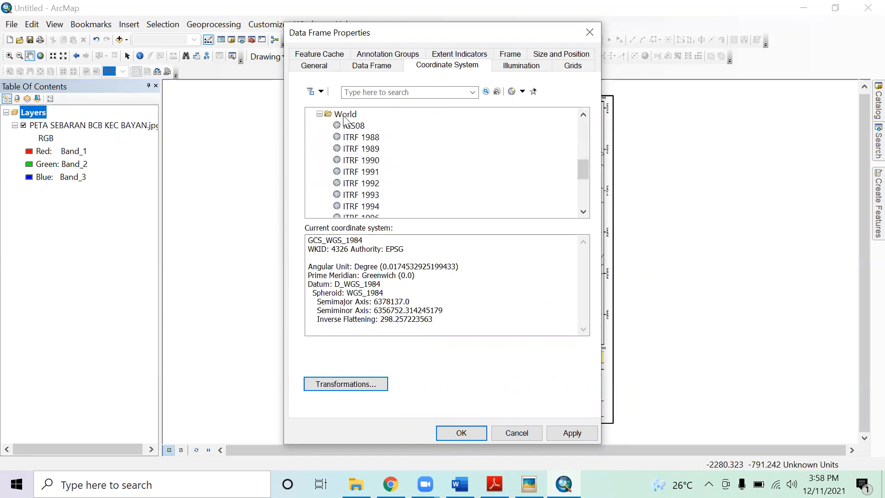
pyautogui.click(344, 116)
pyautogui.scroll(-5, 360, 133)
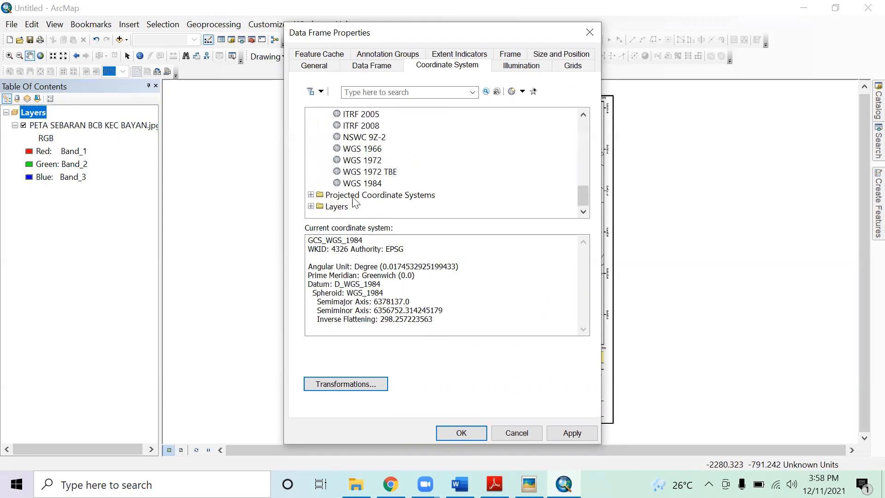
pyautogui.click(366, 184)
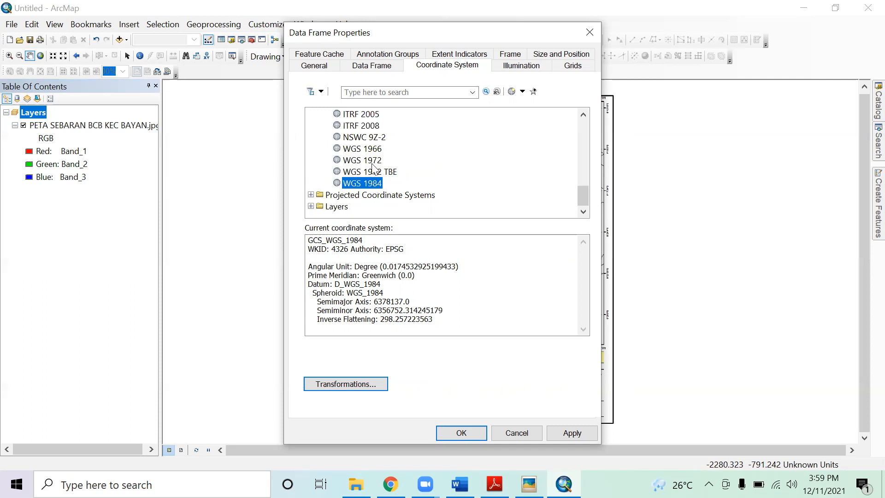
# Select WGS 1984 from the Favorites as the data frame's coordinate system and apply it
pyautogui.click(535, 93)
pyautogui.scroll(10, 388, 198)
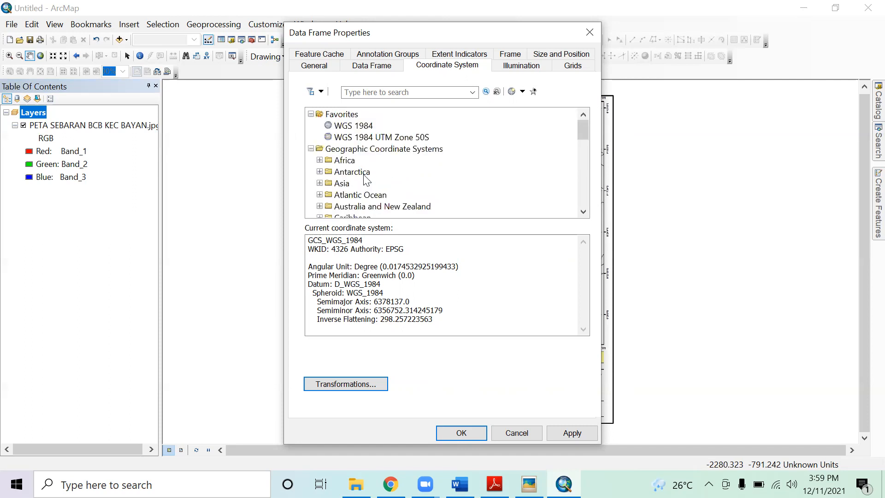
pyautogui.click(360, 128)
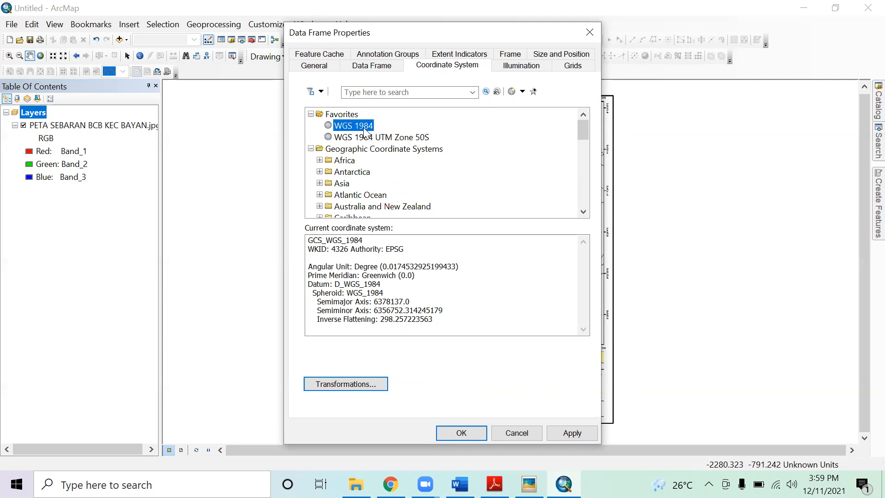
pyautogui.click(457, 436)
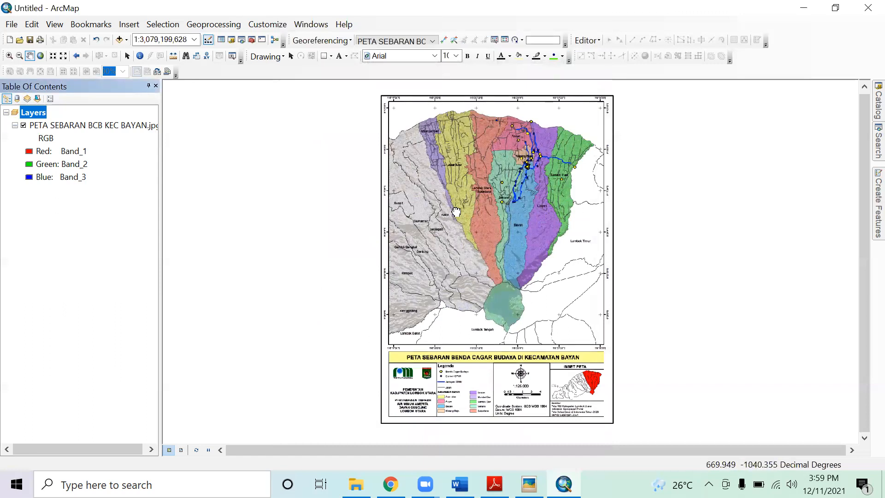
pyautogui.moveTo(455, 212); pyautogui.dragTo(447, 213)
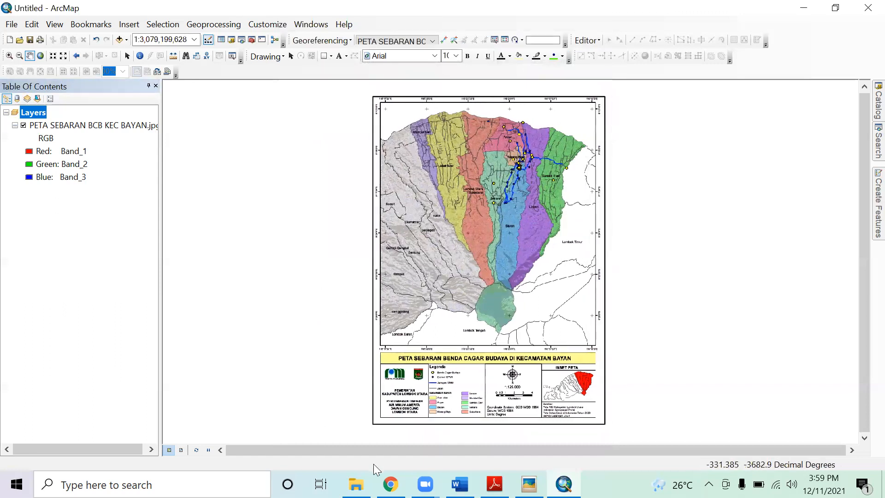
# Switch to File Explorer and open the KOORDINAT workbook in Excel at its first rows
pyautogui.click(356, 484)
pyautogui.doubleClick(168, 111)
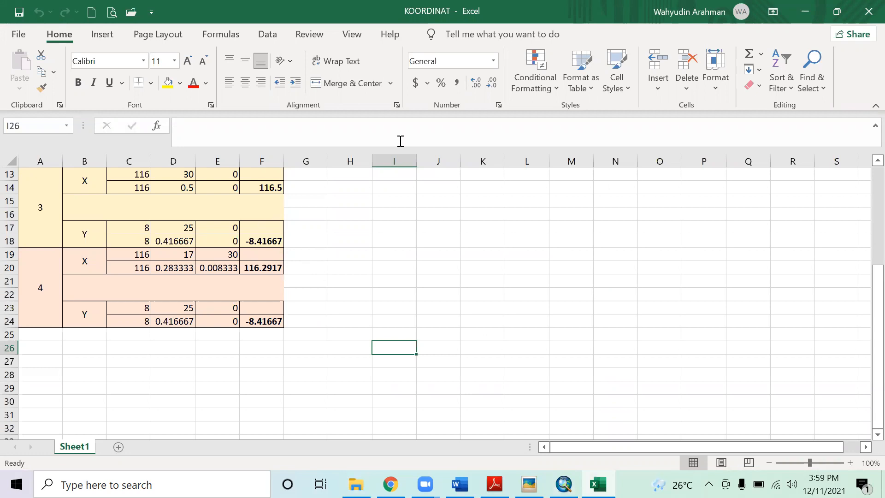
pyautogui.scroll(4, 288, 312)
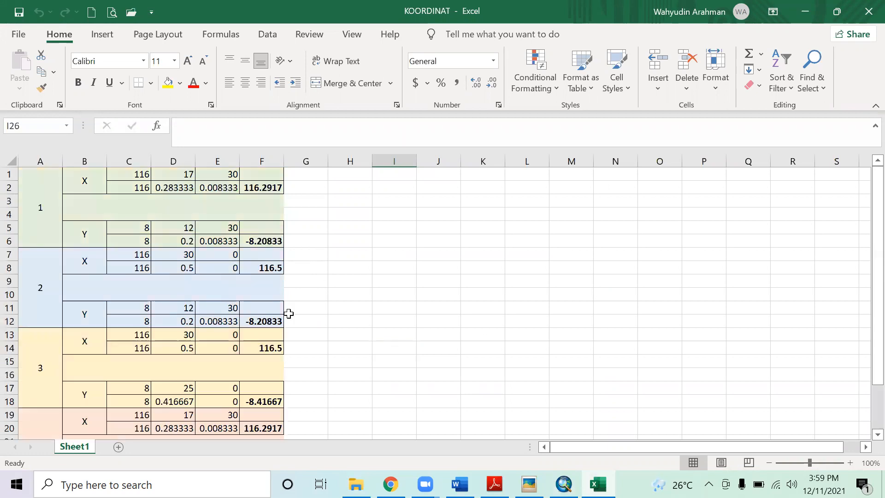
# Examine the degree, minute and second cells of point 1's X coordinate in the KOORDINAT sheet
pyautogui.click(40, 204)
pyautogui.click(87, 175)
pyautogui.click(142, 175)
pyautogui.click(166, 174)
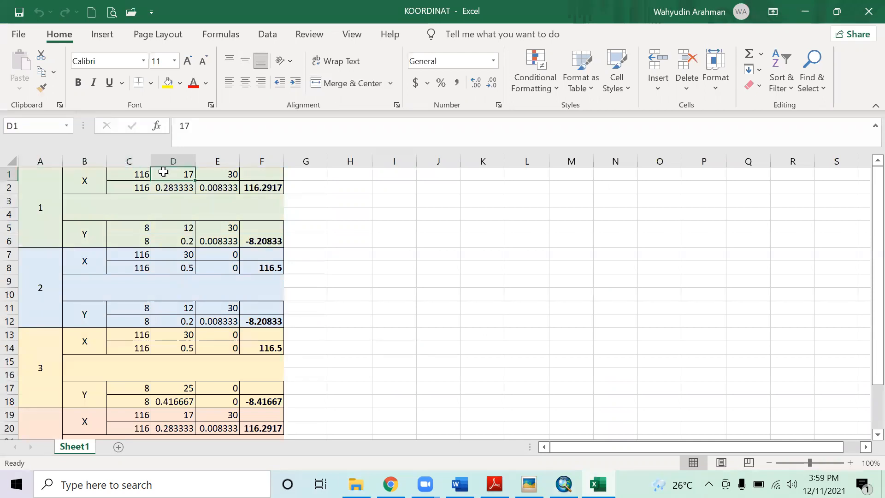
pyautogui.click(202, 176)
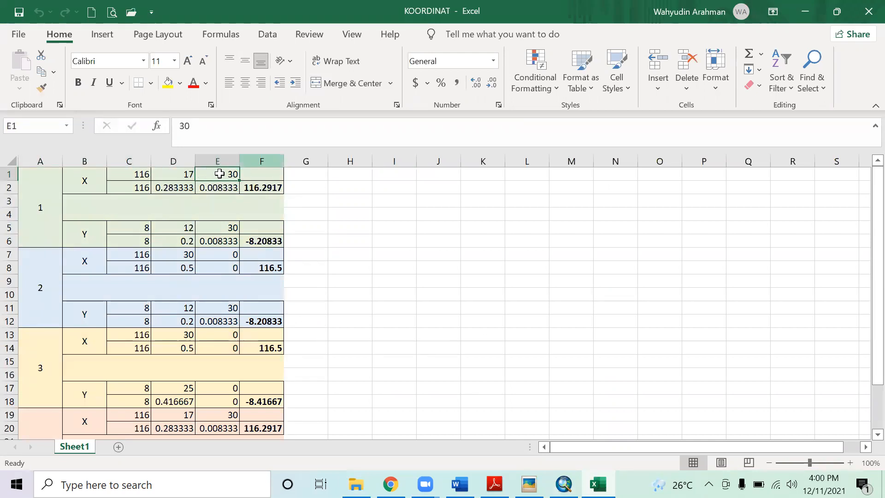
pyautogui.click(124, 176)
pyautogui.click(192, 179)
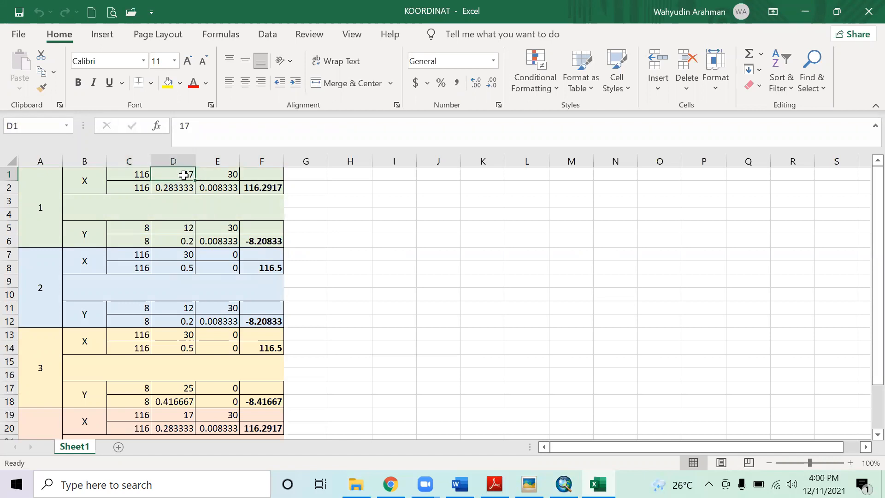
pyautogui.click(217, 172)
pyautogui.click(132, 173)
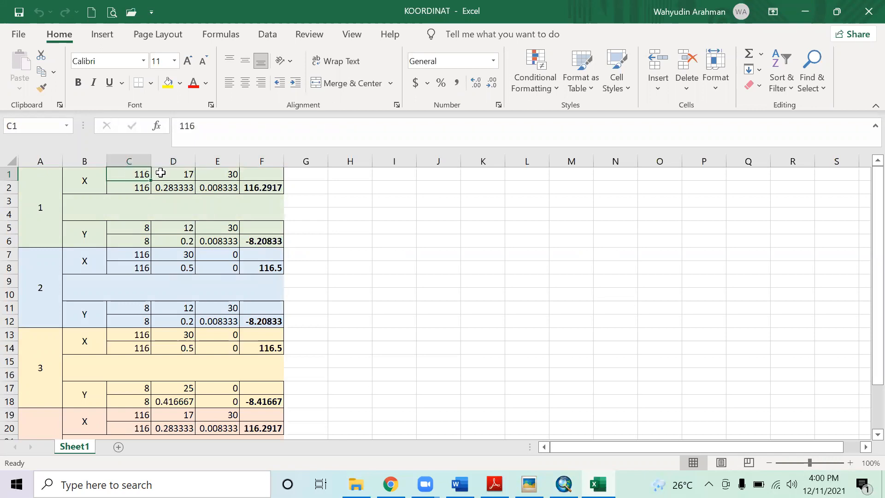
pyautogui.click(180, 177)
pyautogui.click(228, 171)
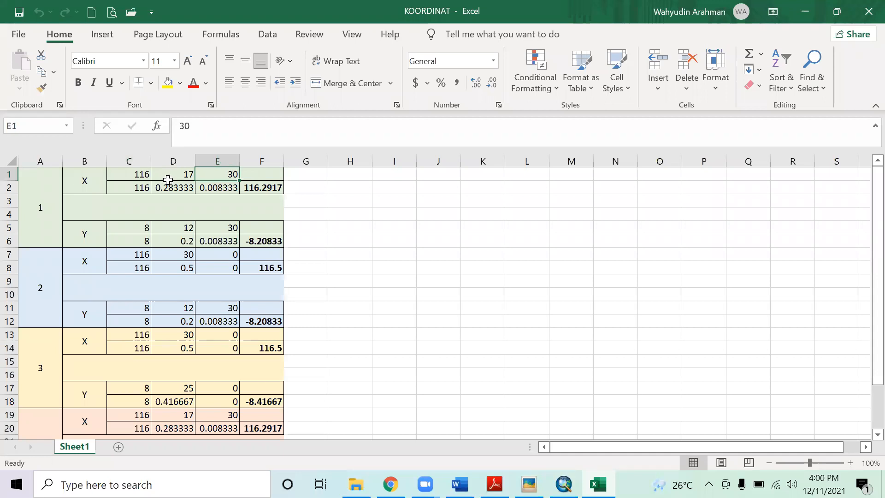
pyautogui.click(172, 175)
pyautogui.click(137, 173)
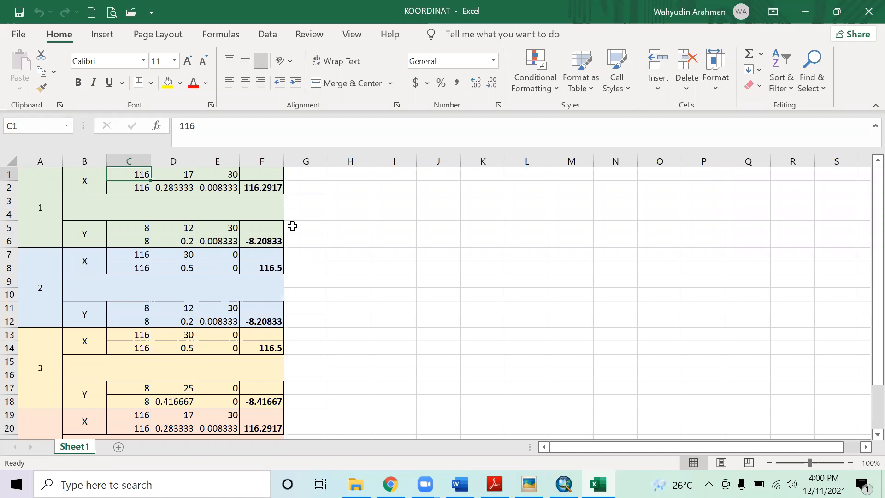
# Switch back to ArcMap and examine the grid cross and coordinate labels at the map's upper-left corner
pyautogui.click(535, 484)
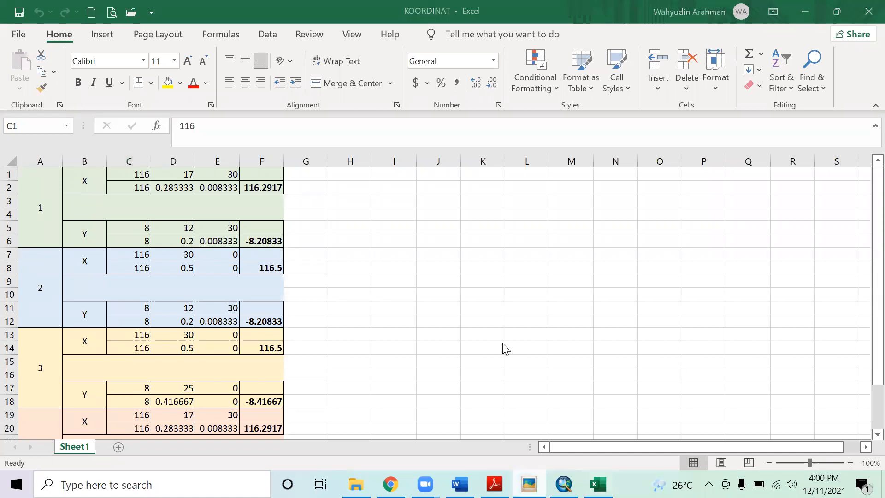
pyautogui.click(564, 484)
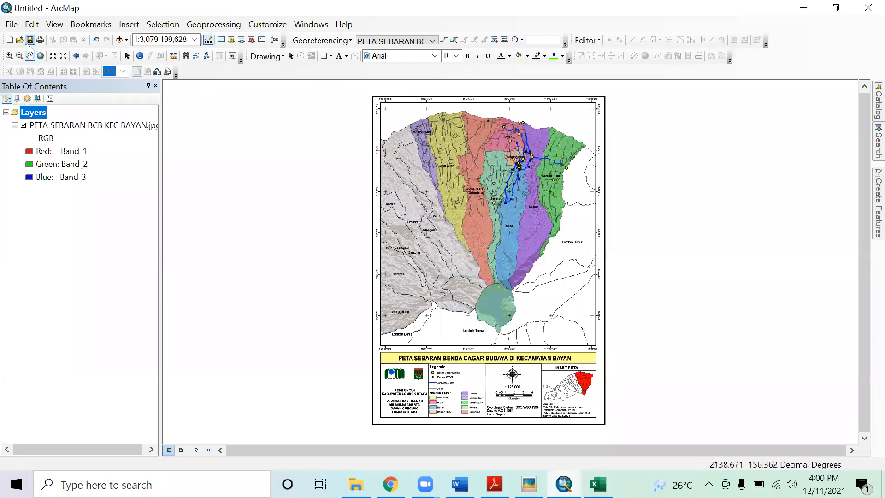
pyautogui.click(9, 56)
pyautogui.moveTo(365, 94); pyautogui.dragTo(398, 124)
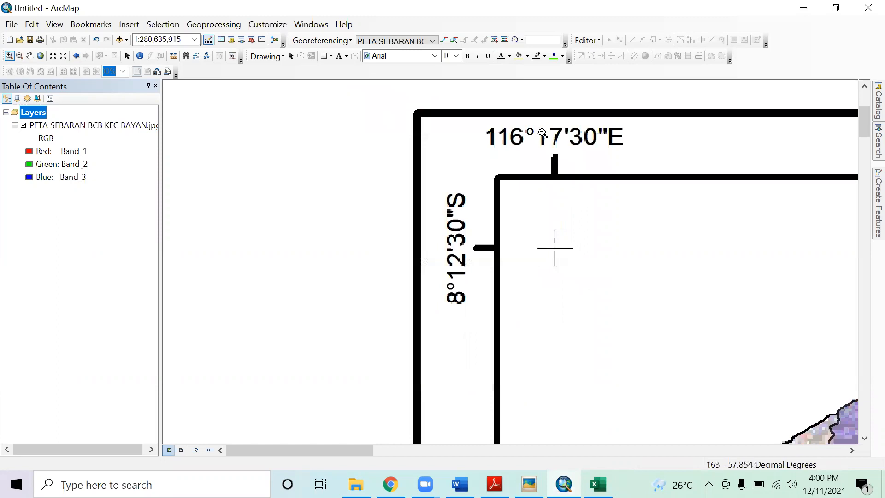
pyautogui.click(29, 55)
pyautogui.moveTo(486, 278); pyautogui.dragTo(433, 275)
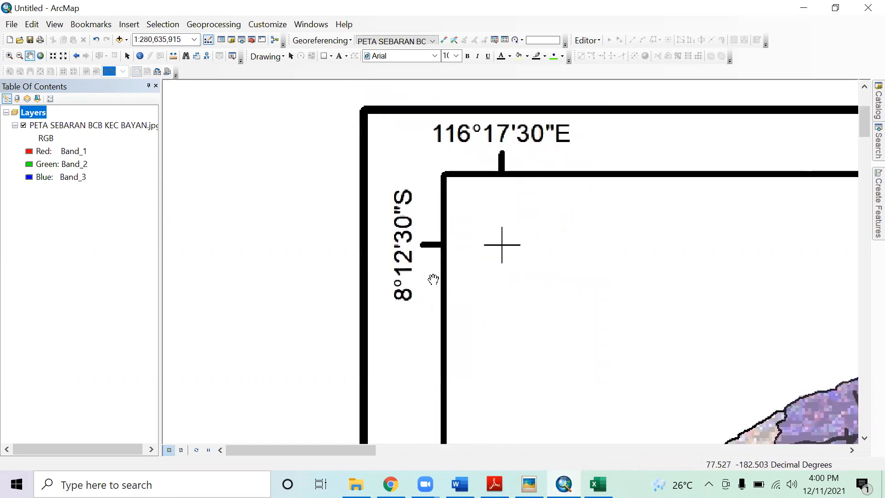
pyautogui.moveTo(572, 287); pyautogui.dragTo(557, 289)
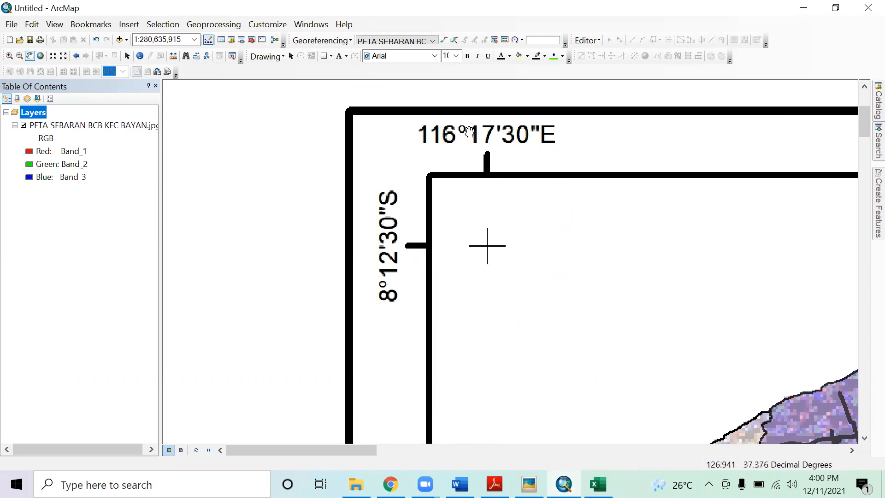
pyautogui.moveTo(513, 259); pyautogui.dragTo(487, 264)
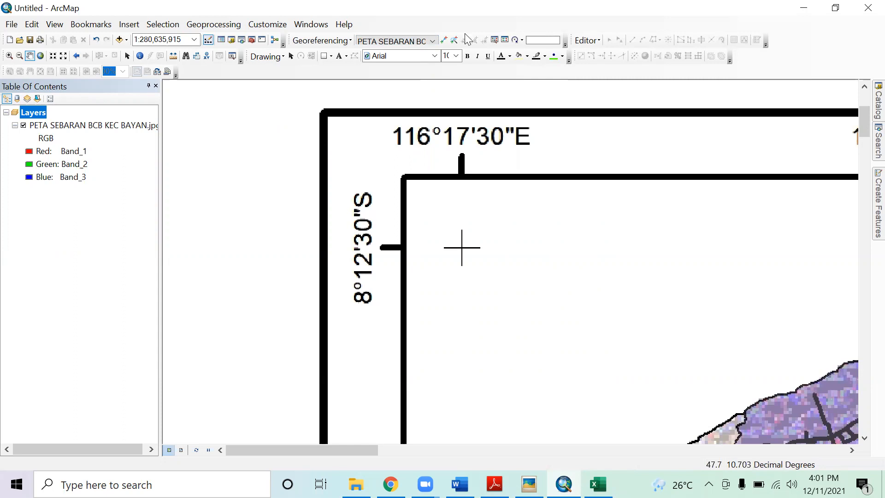
# Check that the Georeferencing toolbar is enabled and its target layer is PETA SEBARAN BCB KEC BAYAN.jpg
pyautogui.rightClick(392, 24)
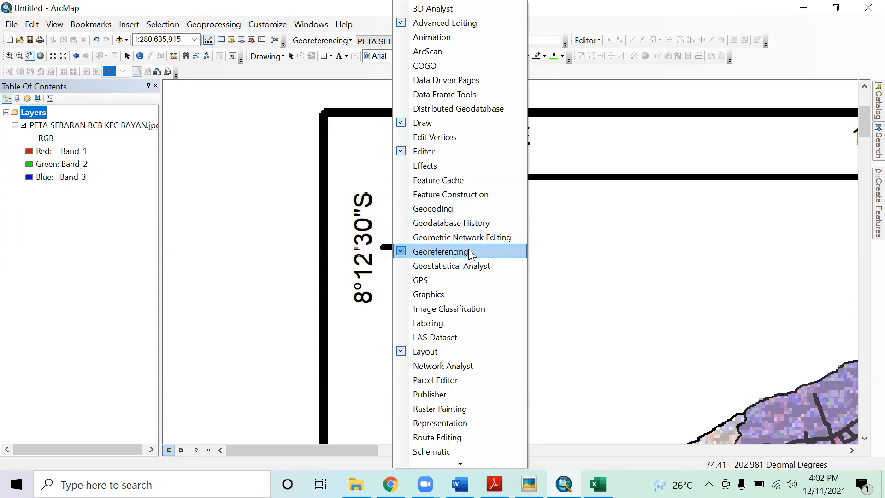
pyautogui.click(565, 133)
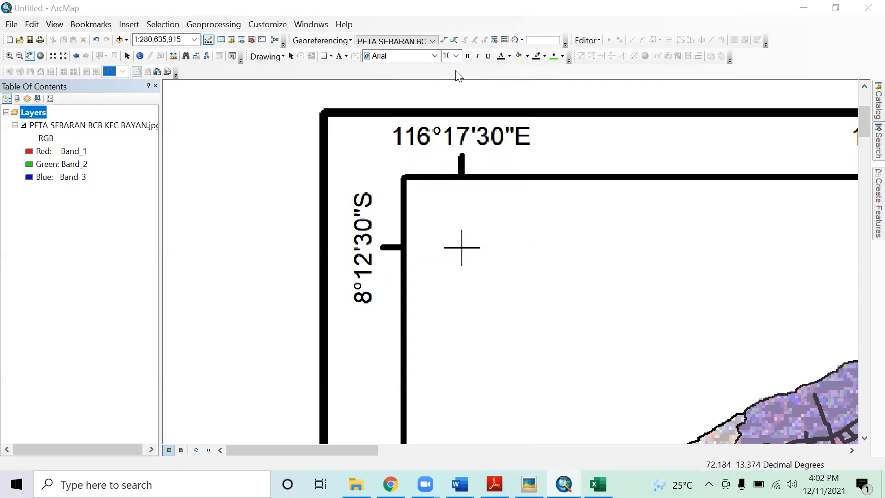
pyautogui.click(337, 44)
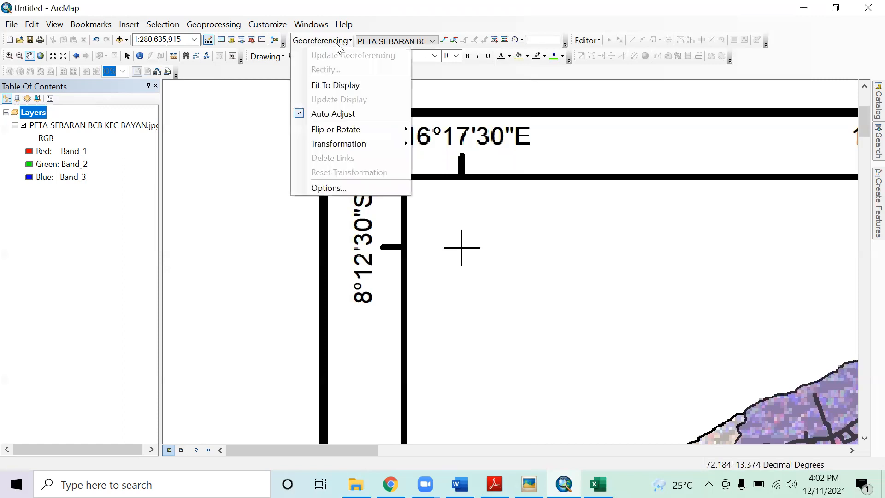
pyautogui.click(325, 42)
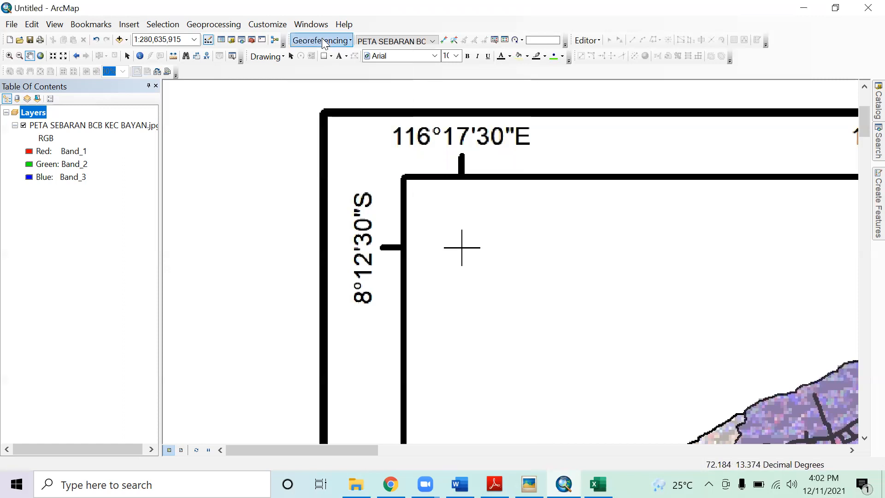
pyautogui.click(432, 42)
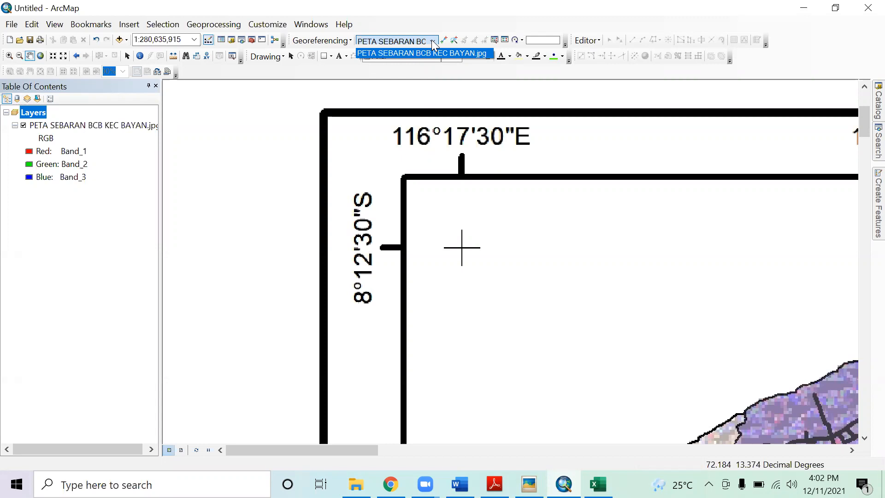
pyautogui.click(375, 52)
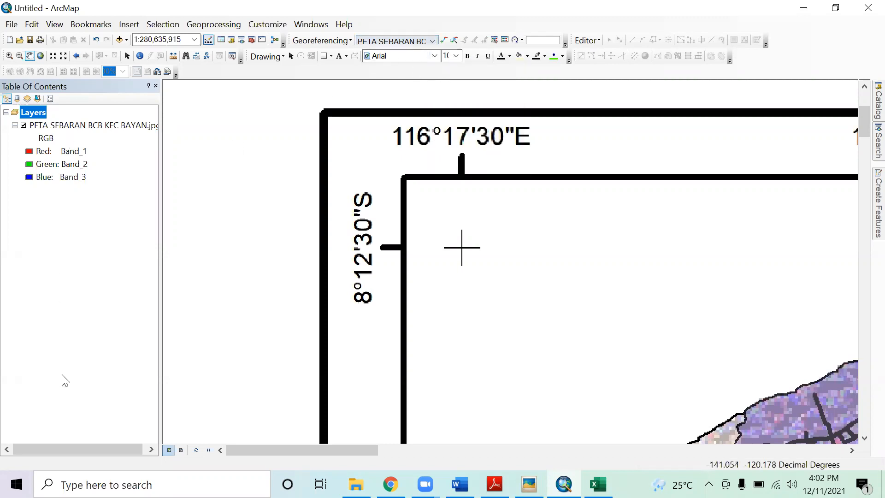
pyautogui.click(415, 41)
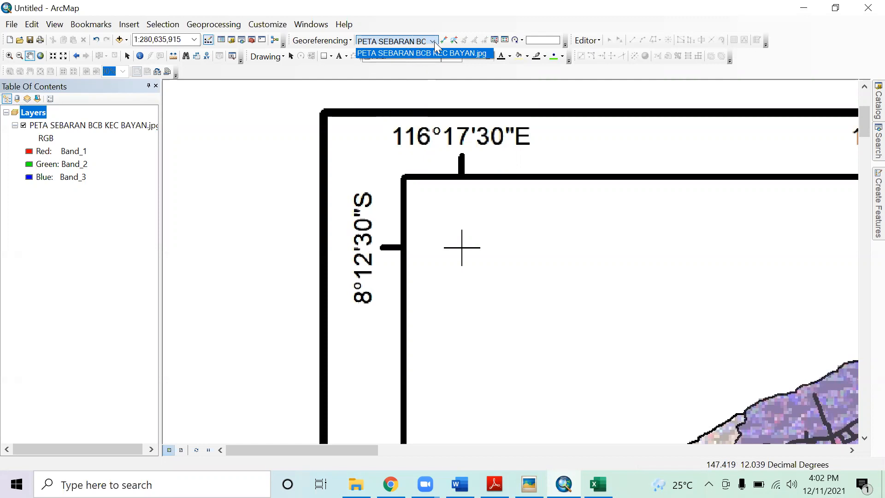
pyautogui.click(434, 42)
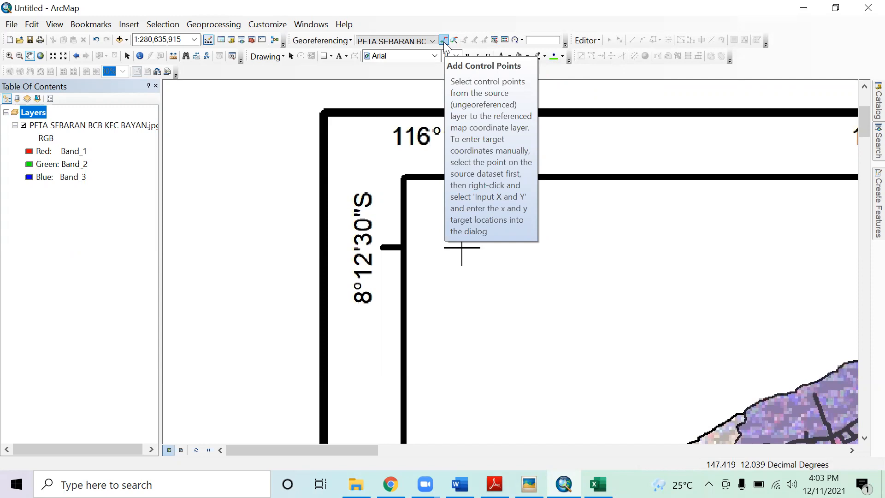
# Add the first control point at the exact centre of the map's upper-left grid cross
pyautogui.click(444, 41)
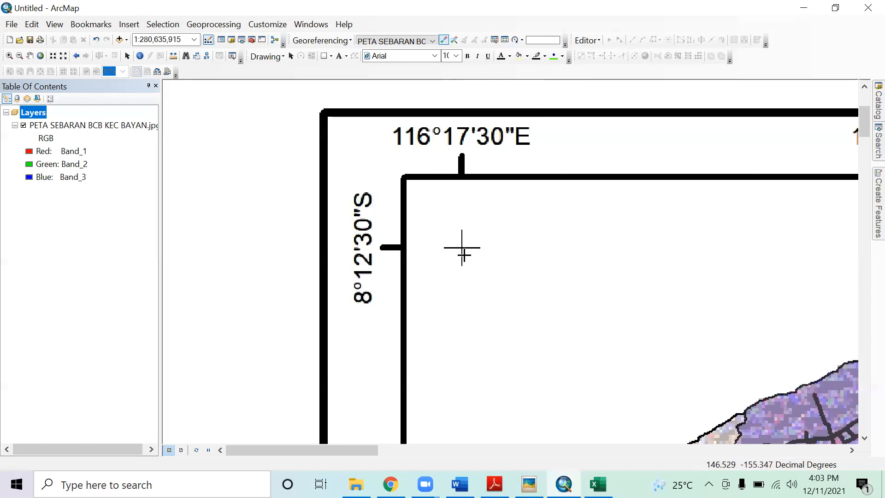
pyautogui.click(8, 57)
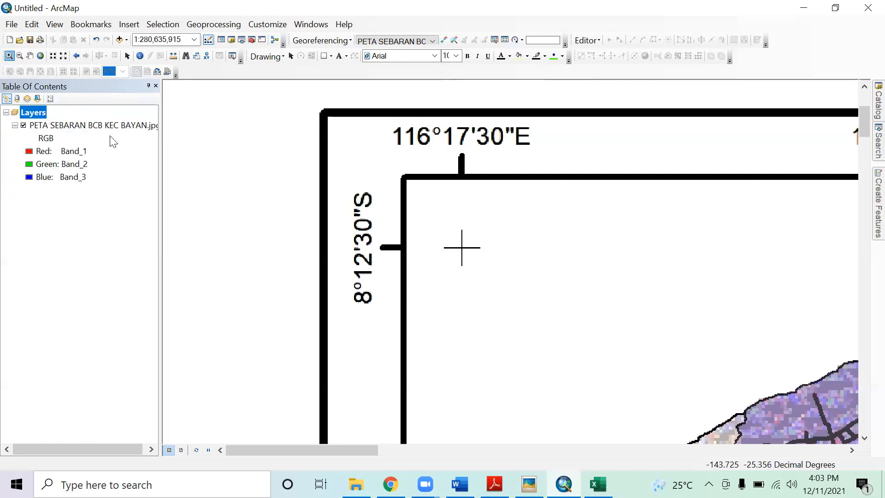
pyautogui.moveTo(445, 231); pyautogui.dragTo(480, 275)
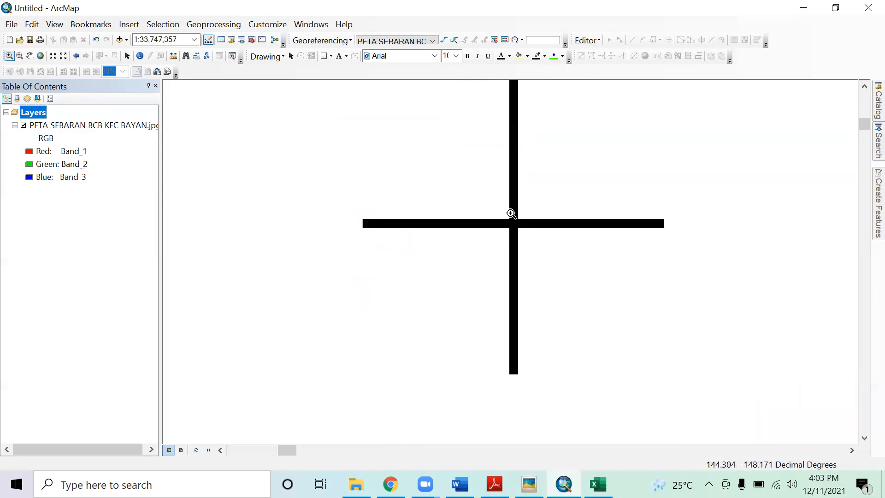
pyautogui.moveTo(468, 194); pyautogui.dragTo(565, 268)
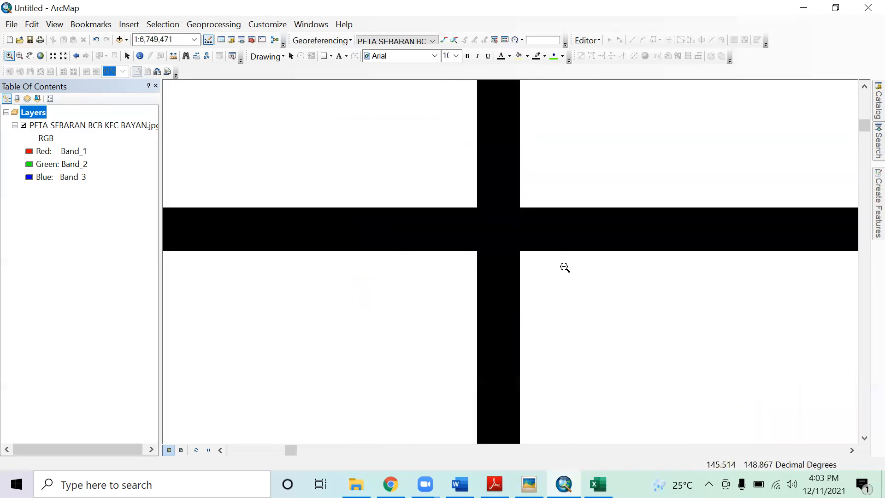
pyautogui.moveTo(384, 137); pyautogui.dragTo(604, 275)
pyautogui.moveTo(609, 334); pyautogui.dragTo(610, 335)
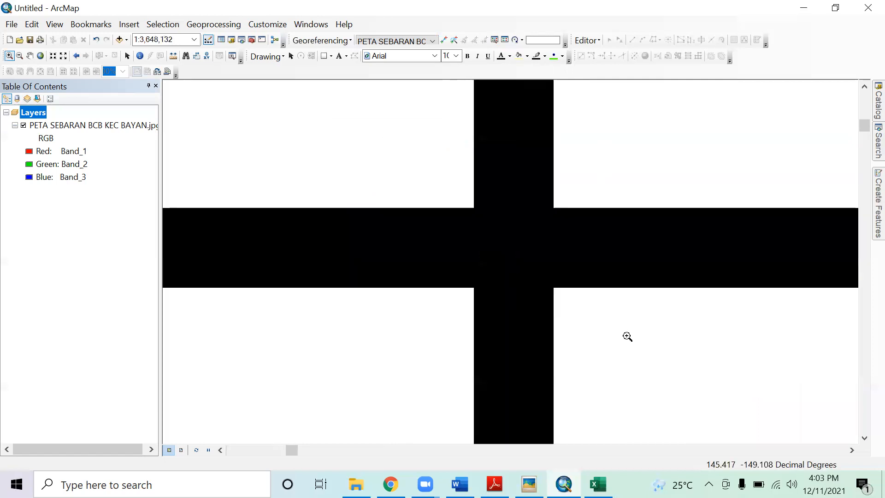
pyautogui.click(443, 40)
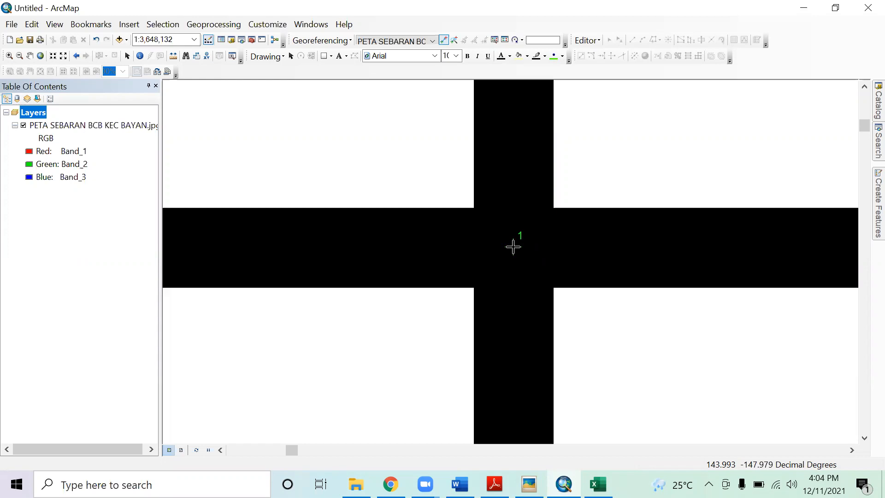
# Open the degree-minute-second longitude and latitude entry for the first control point
pyautogui.rightClick(513, 247)
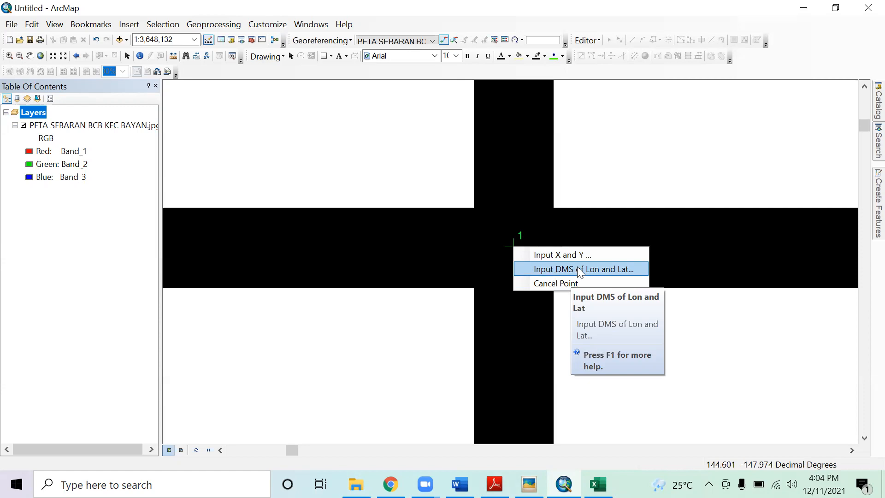
pyautogui.click(594, 270)
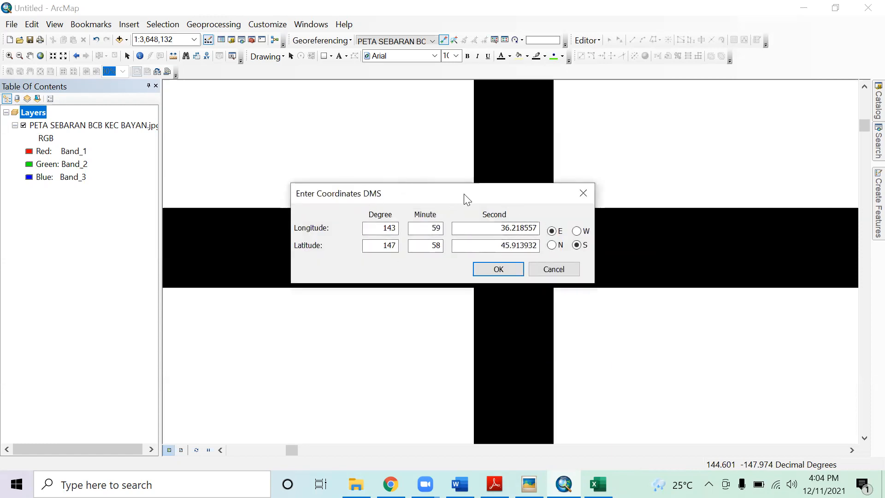
pyautogui.moveTo(463, 193); pyautogui.dragTo(527, 189)
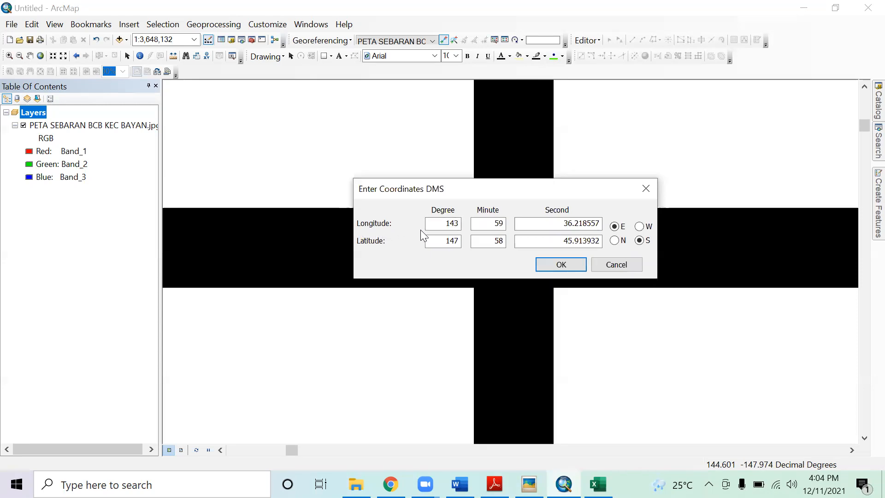
pyautogui.moveTo(439, 226); pyautogui.dragTo(507, 227)
pyautogui.moveTo(438, 240); pyautogui.dragTo(461, 242)
pyautogui.click(448, 223)
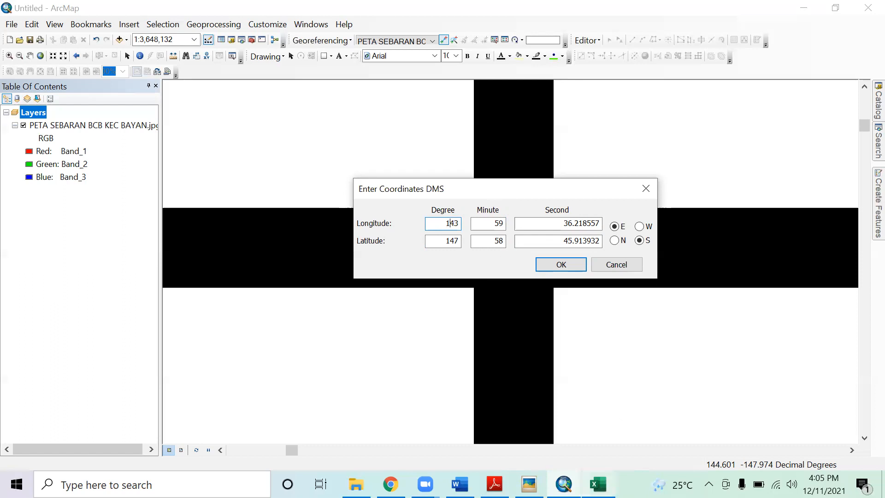
# Switch to the KOORDINAT workbook, shrink its window, and look up the degrees, minutes and seconds of point 1's X coordinate
pyautogui.click(598, 484)
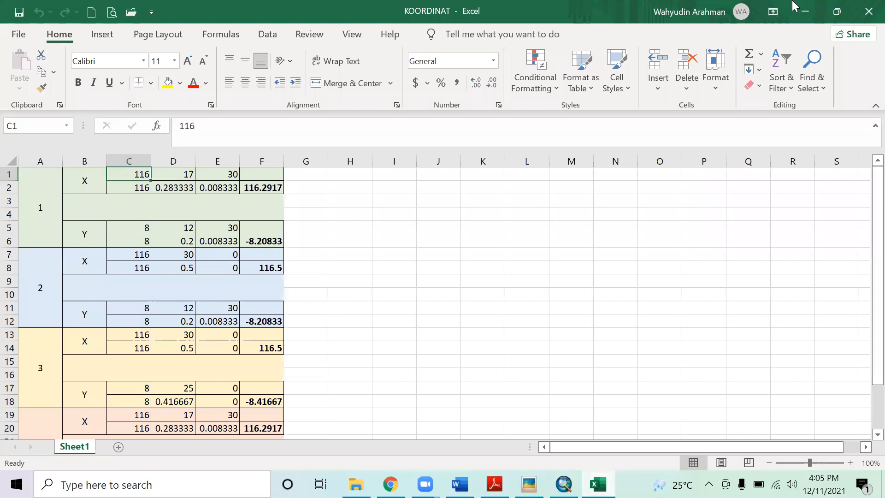
pyautogui.click(837, 11)
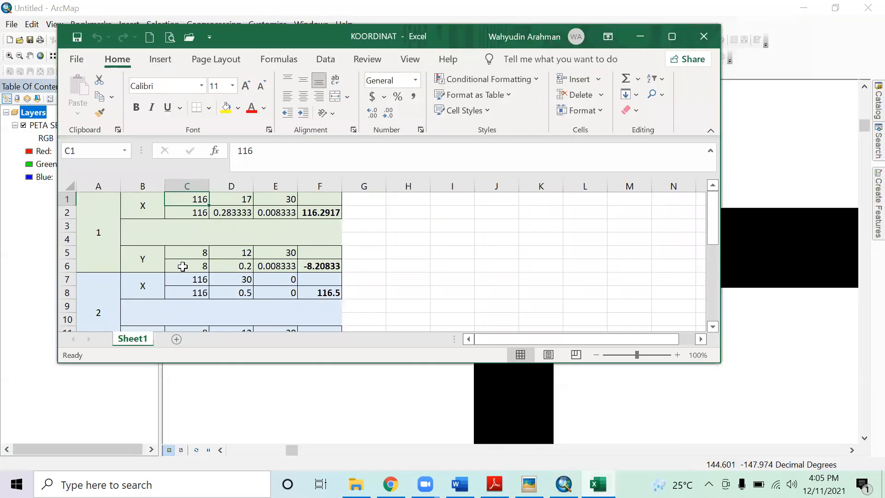
pyautogui.click(92, 231)
pyautogui.click(186, 202)
pyautogui.click(235, 200)
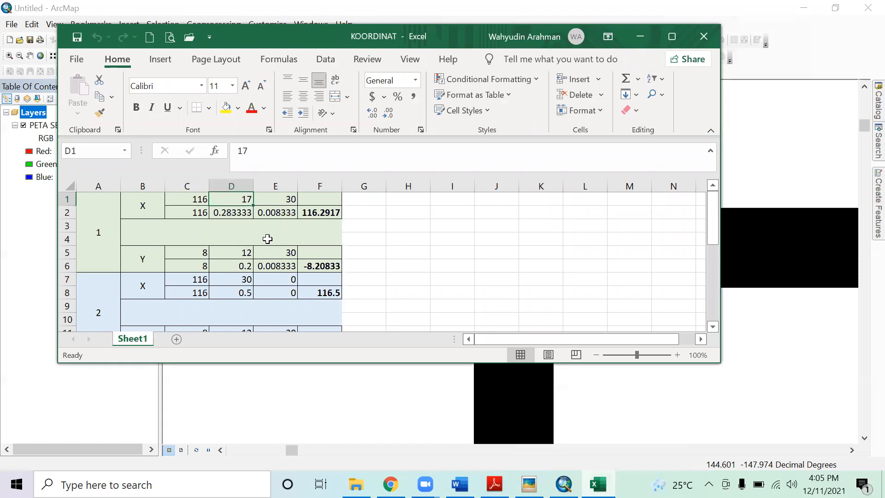
pyautogui.click(278, 204)
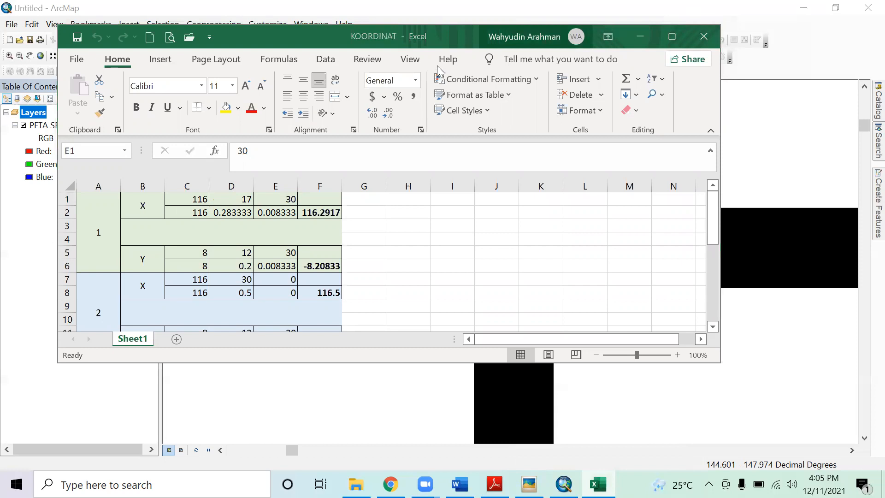
# Return to ArcMap and set the first control point's longitude to 116 degrees, 17 minutes, 30 seconds
pyautogui.click(641, 38)
pyautogui.write('116')
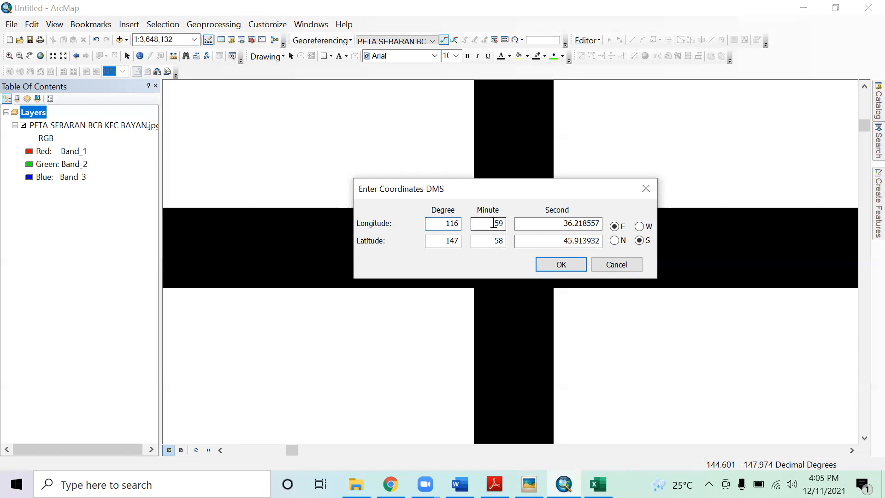
pyautogui.doubleClick(491, 224)
pyautogui.write('17')
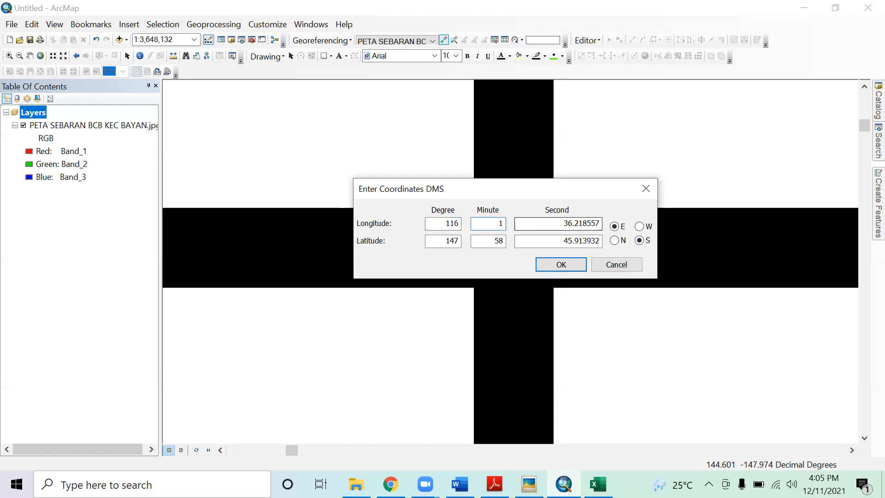
pyautogui.doubleClick(553, 224)
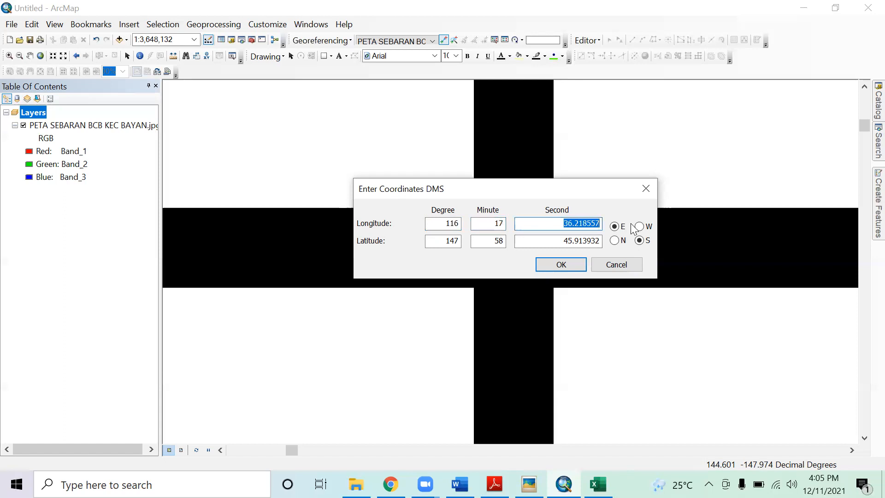
pyautogui.write('30')
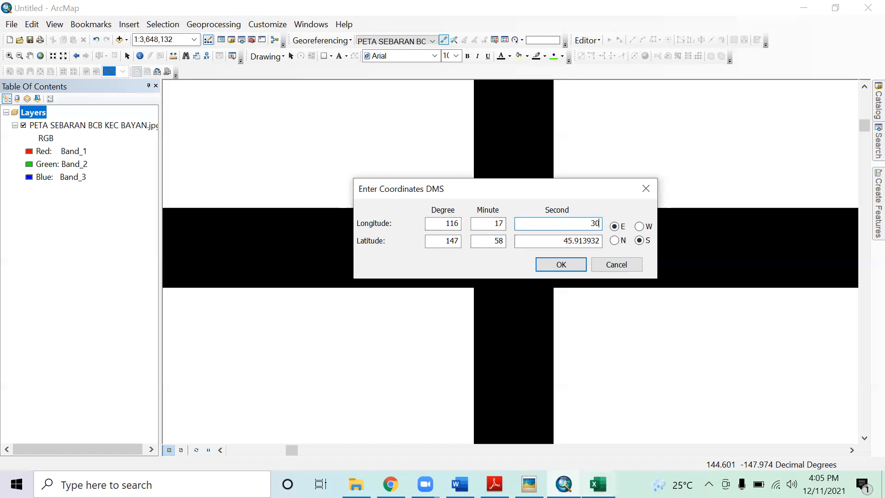
# Recheck the entered longitude against point 1's X degree, minute and second cells in the KOORDINAT workbook
pyautogui.click(598, 484)
pyautogui.click(201, 199)
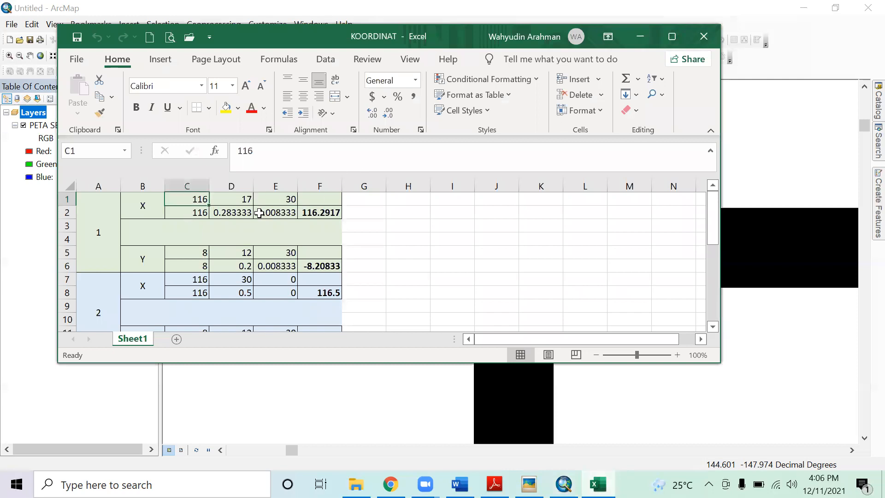
pyautogui.click(250, 198)
pyautogui.click(282, 198)
pyautogui.click(640, 36)
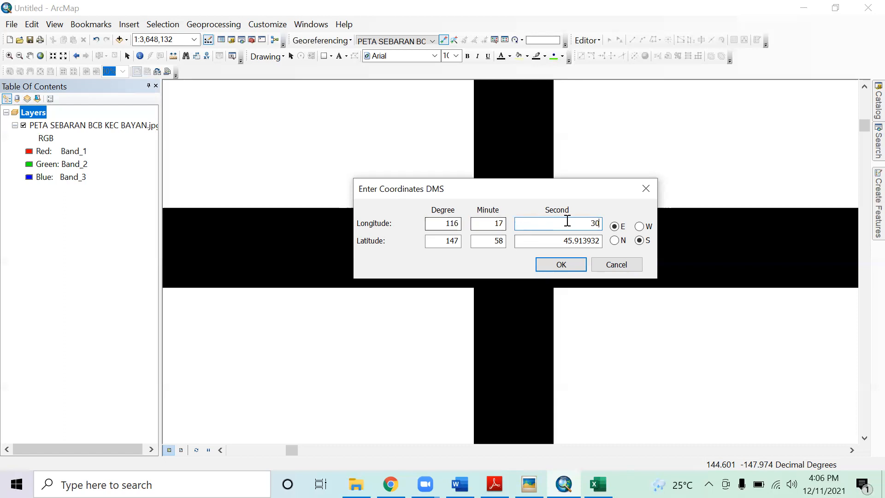
# Look up the degrees, minutes and seconds of point 1's Y coordinate in the KOORDINAT workbook for the latitude
pyautogui.moveTo(437, 240); pyautogui.dragTo(472, 240)
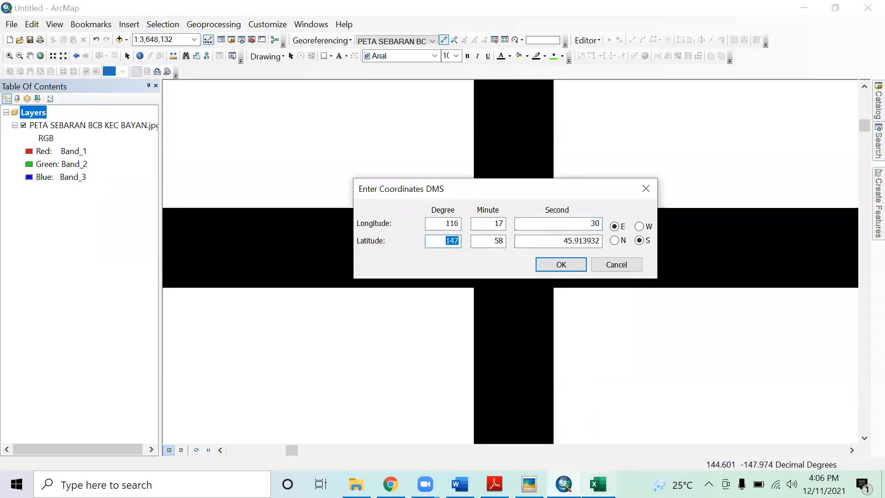
pyautogui.click(598, 484)
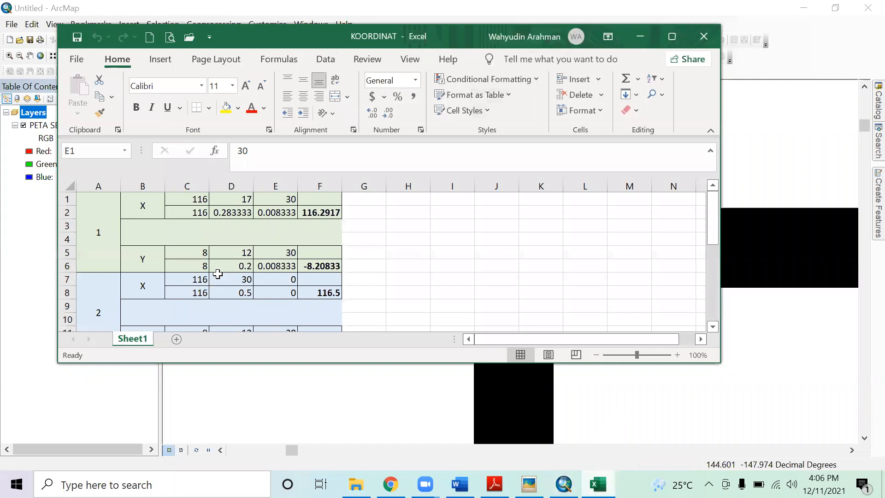
pyautogui.click(186, 252)
pyautogui.click(238, 249)
pyautogui.click(277, 252)
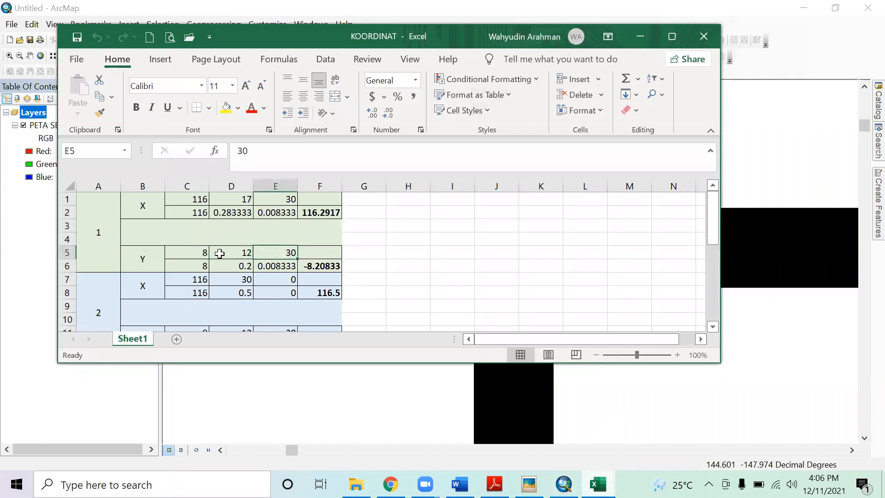
pyautogui.moveTo(206, 253); pyautogui.dragTo(274, 251)
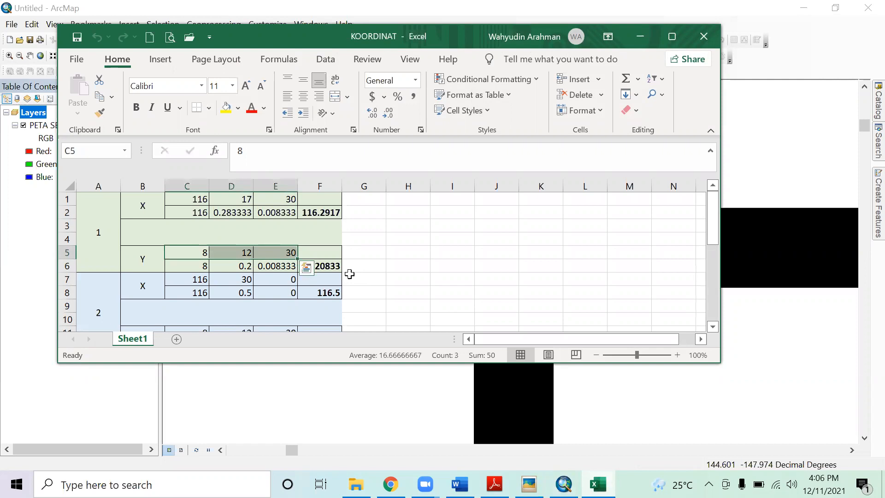
# Compare the decimal-degree results and formulas of point 1's X and Y coordinates in cells F2 and F6
pyautogui.click(328, 212)
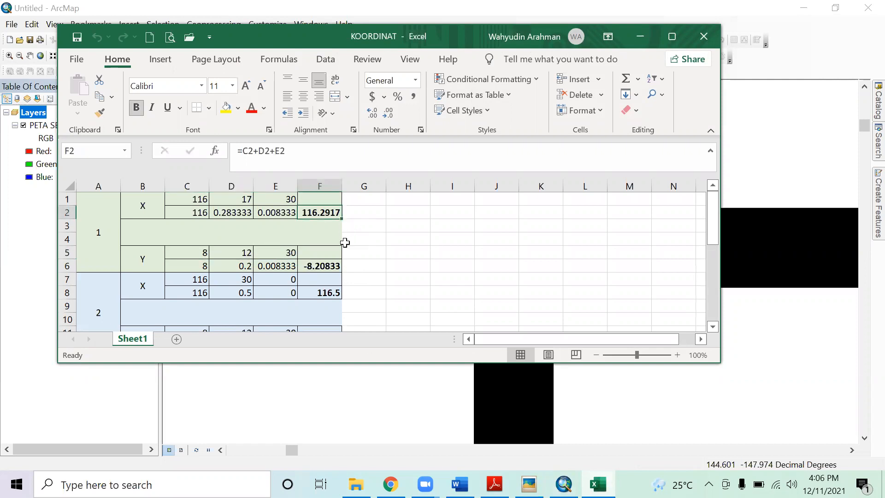
pyautogui.click(326, 266)
pyautogui.click(320, 212)
pyautogui.click(328, 266)
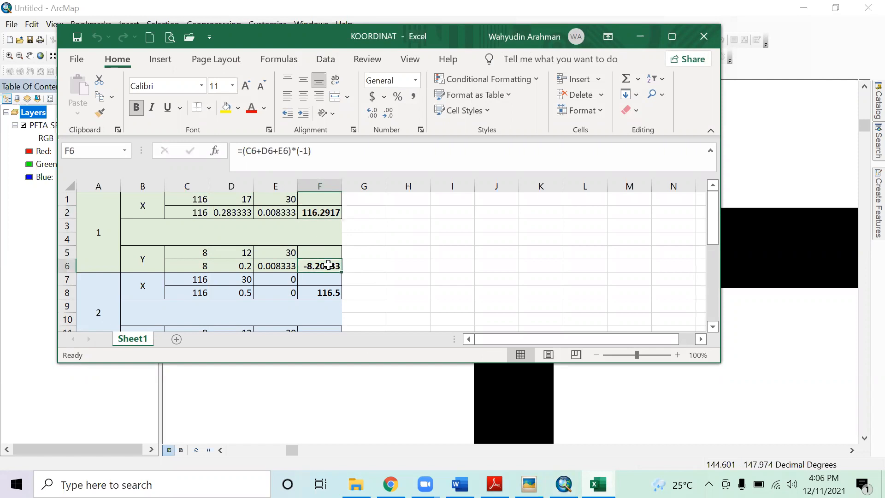
pyautogui.click(318, 203)
pyautogui.click(327, 216)
pyautogui.click(323, 265)
pyautogui.click(321, 215)
pyautogui.click(324, 267)
pyautogui.click(322, 215)
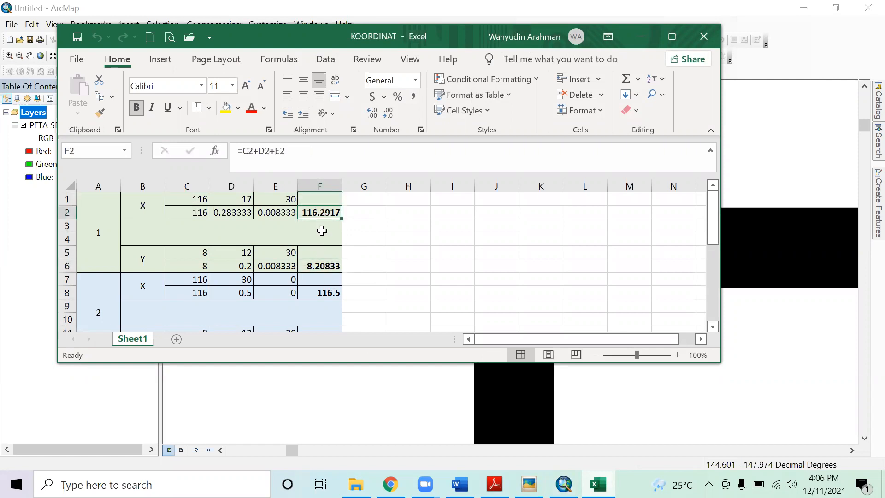
pyautogui.click(323, 266)
pyautogui.click(316, 214)
pyautogui.click(322, 264)
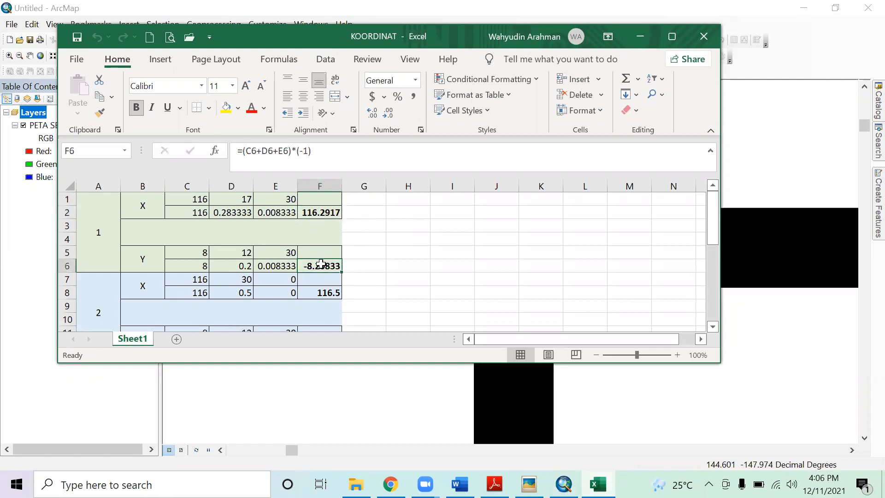
pyautogui.click(307, 211)
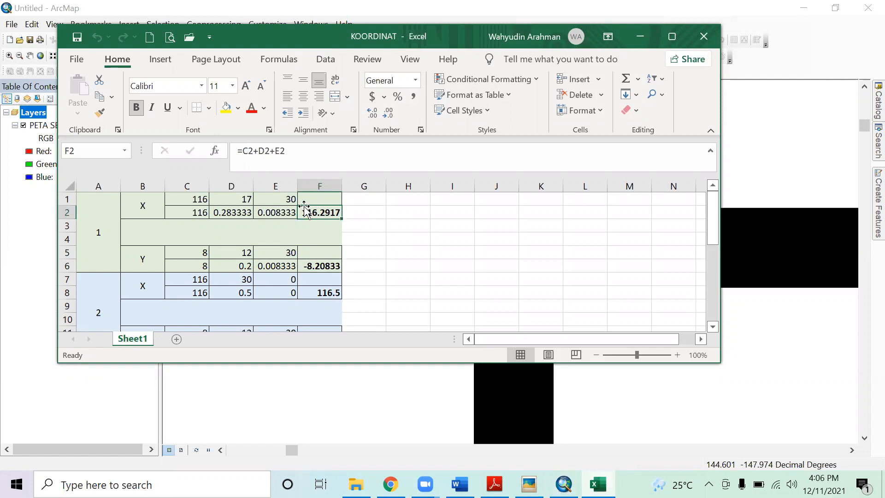
# Review the degree, minute and second rows of point 1's X and Y coordinates in the sheet
pyautogui.moveTo(194, 199); pyautogui.dragTo(266, 199)
pyautogui.moveTo(196, 252); pyautogui.dragTo(277, 253)
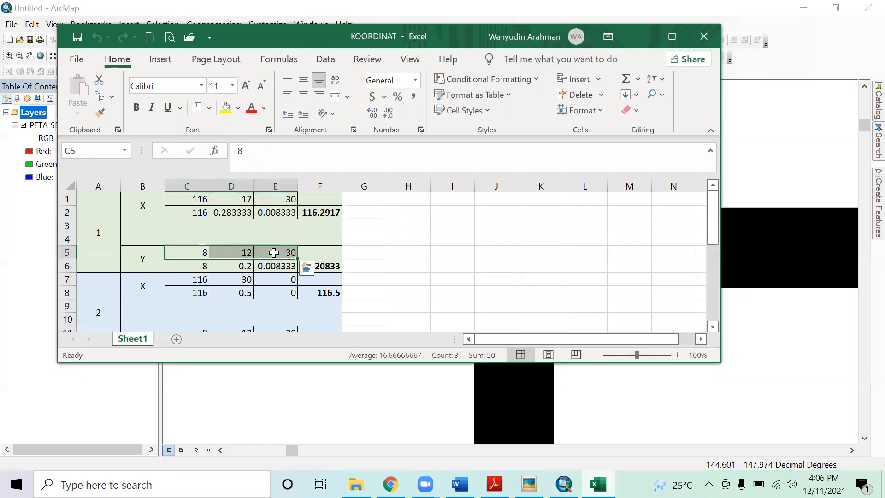
pyautogui.click(191, 253)
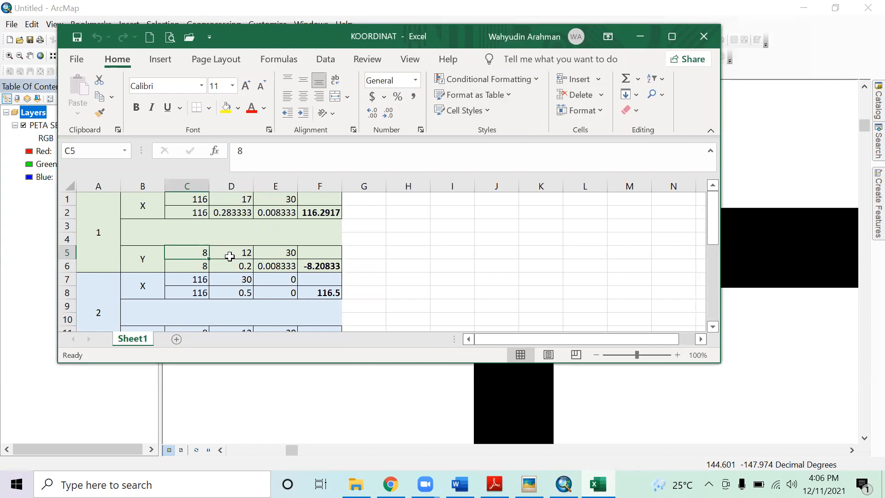
pyautogui.click(227, 253)
pyautogui.click(284, 253)
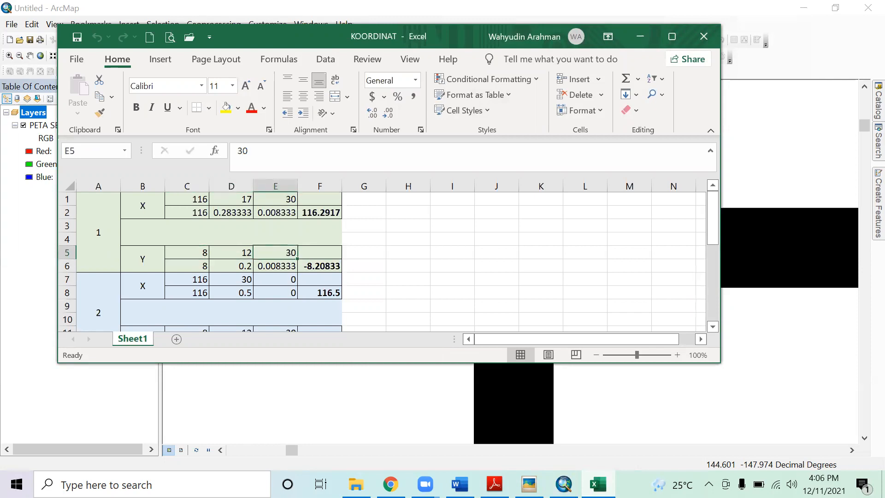
# Return to ArcMap, set the first control point's latitude to 8 degrees, 12 minutes, 30 seconds, and accept the coordinates
pyautogui.click(563, 484)
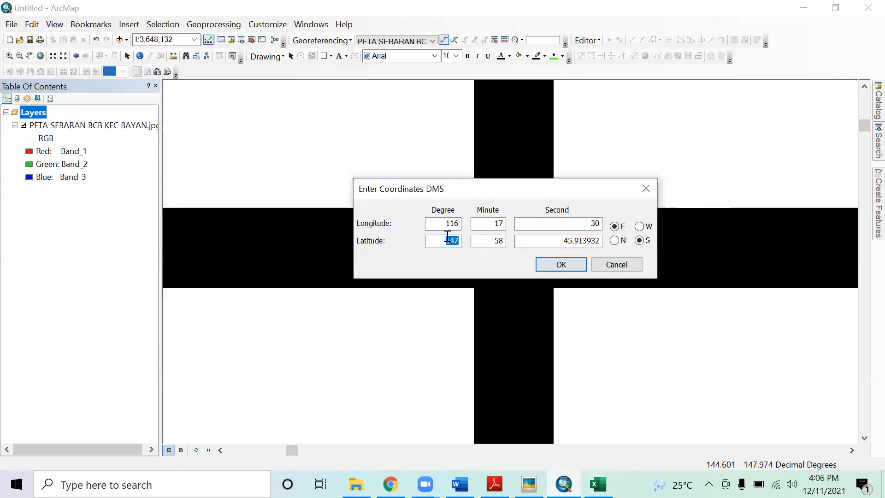
pyautogui.write('8')
pyautogui.press('Tab')
pyautogui.write('12')
pyautogui.press('Tab')
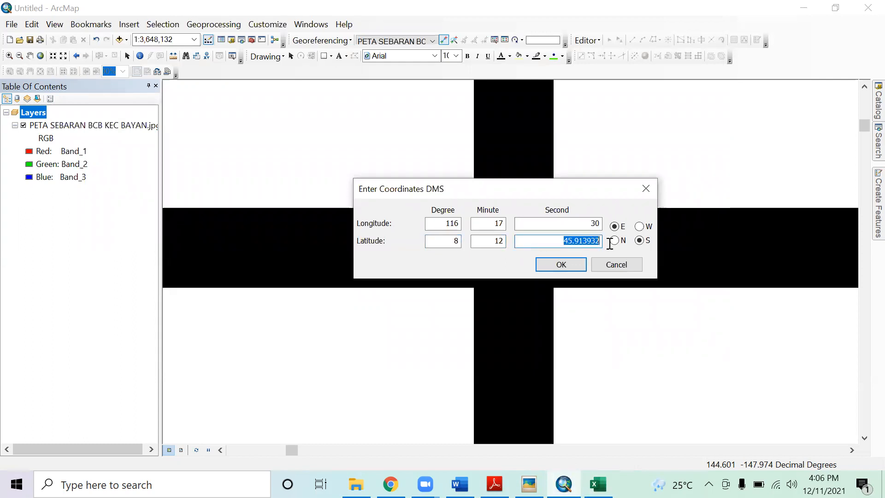
pyautogui.write('30')
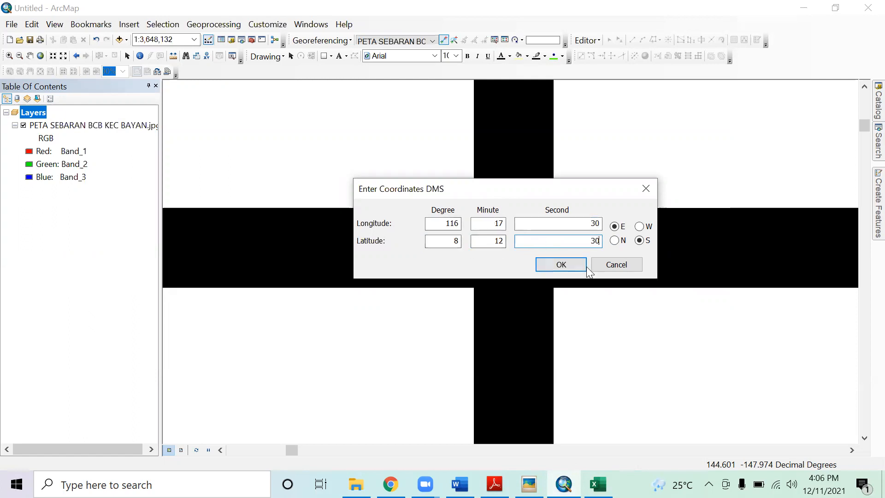
pyautogui.click(559, 265)
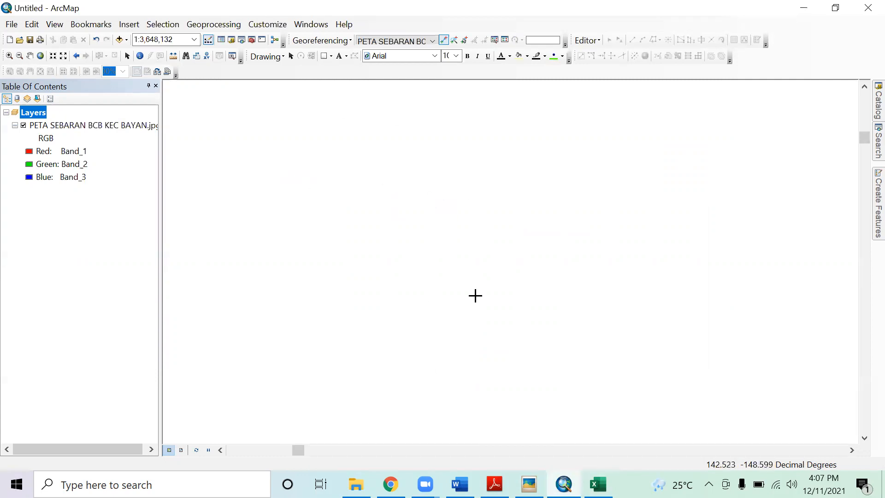
# Place the second control point at the centre of the map's upper-right grid cross and open its degree-minute-second coordinate entry
pyautogui.click(41, 56)
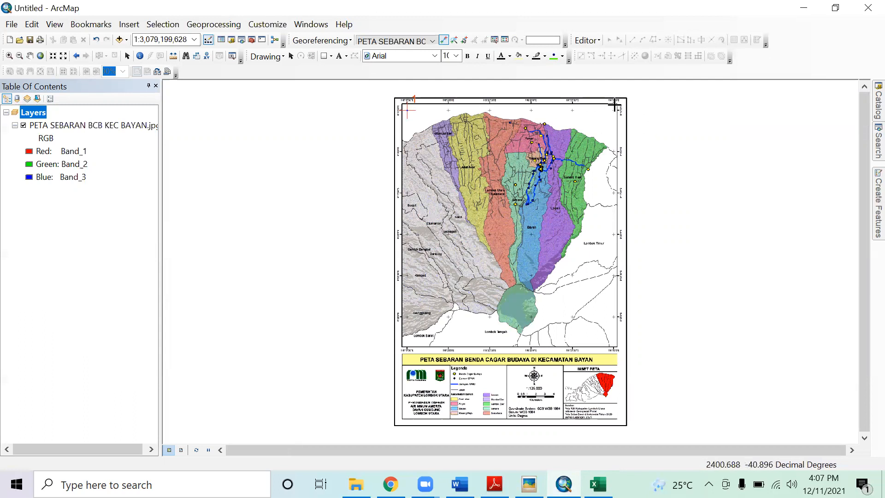
pyautogui.click(10, 56)
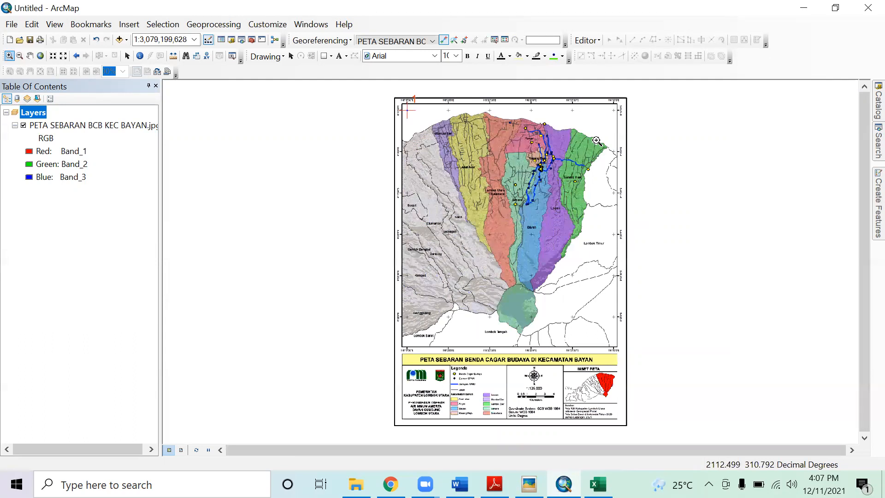
pyautogui.moveTo(605, 104); pyautogui.dragTo(623, 124)
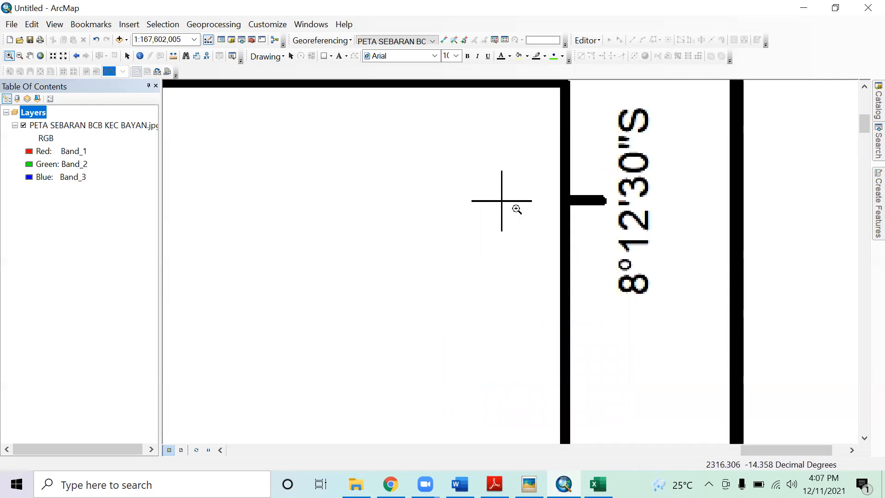
pyautogui.moveTo(480, 184); pyautogui.dragTo(522, 224)
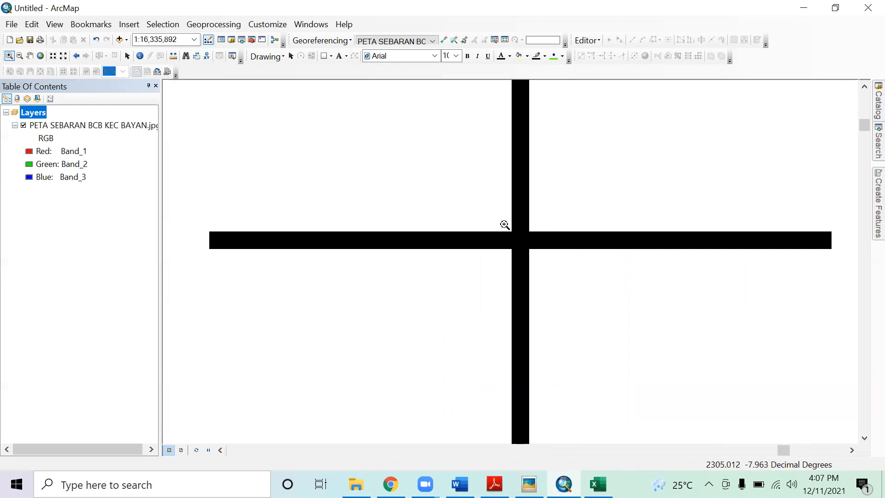
pyautogui.moveTo(467, 202); pyautogui.dragTo(583, 294)
pyautogui.moveTo(374, 118); pyautogui.dragTo(637, 352)
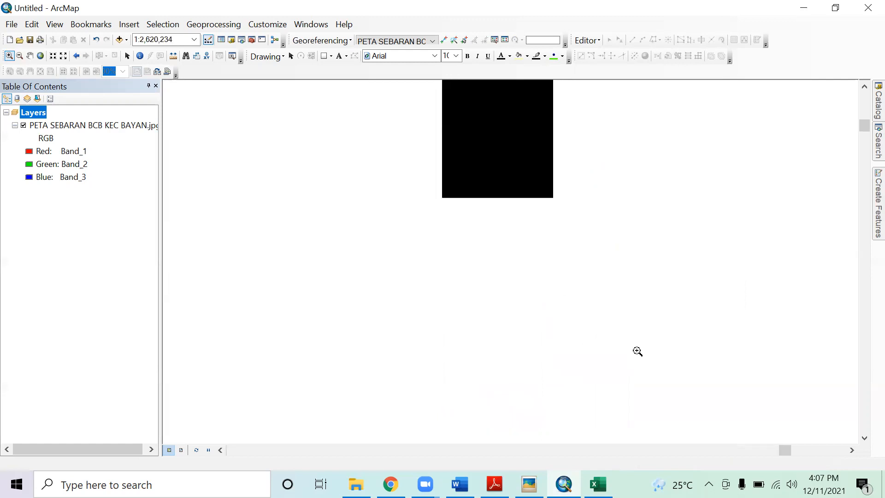
pyautogui.click(442, 40)
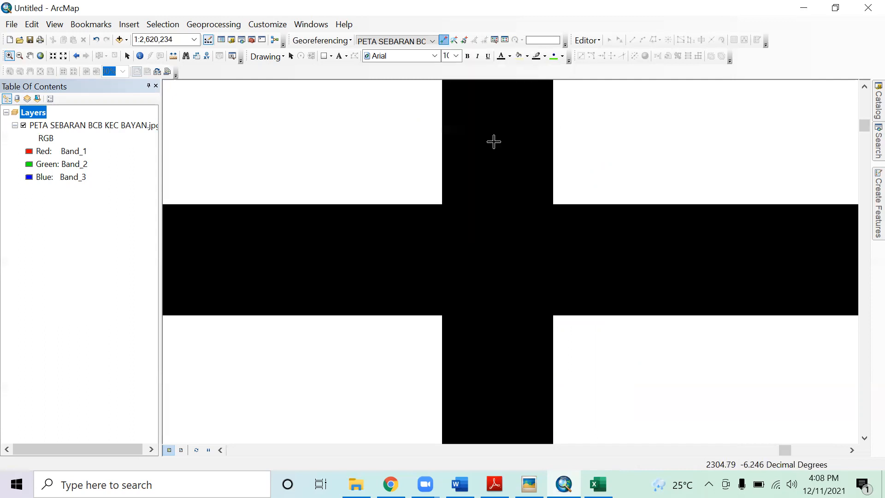
pyautogui.click(495, 259)
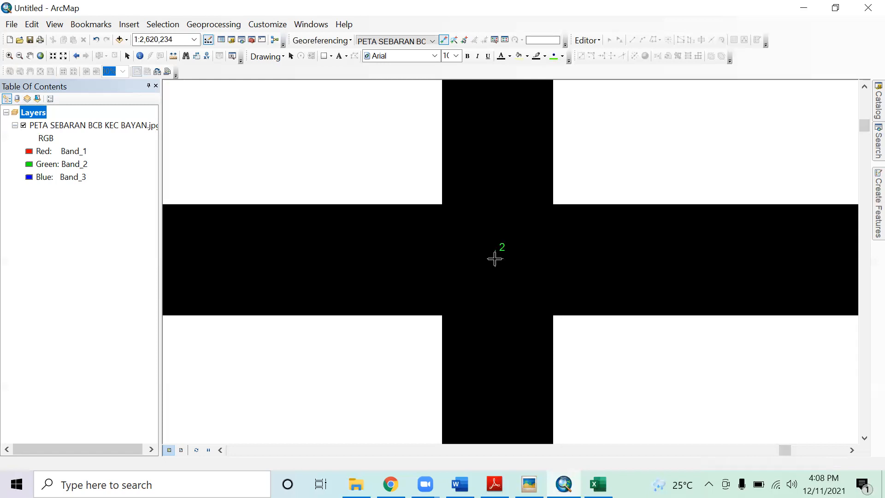
pyautogui.rightClick(496, 259)
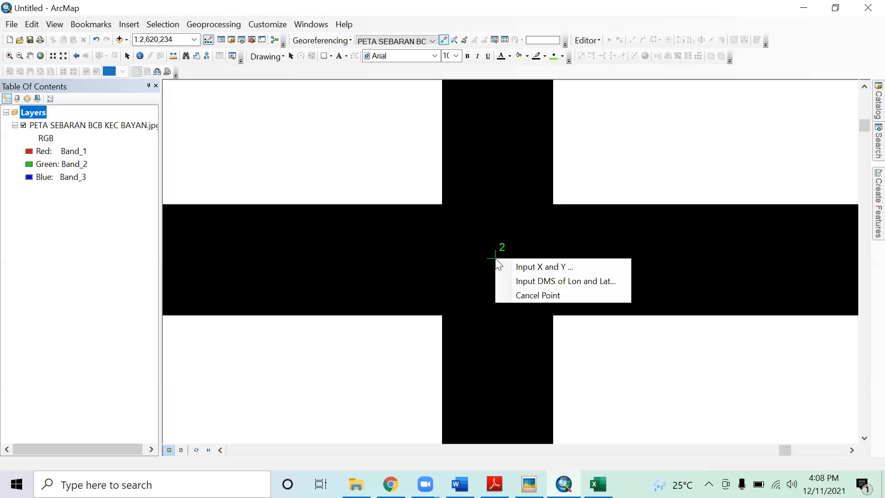
pyautogui.click(541, 284)
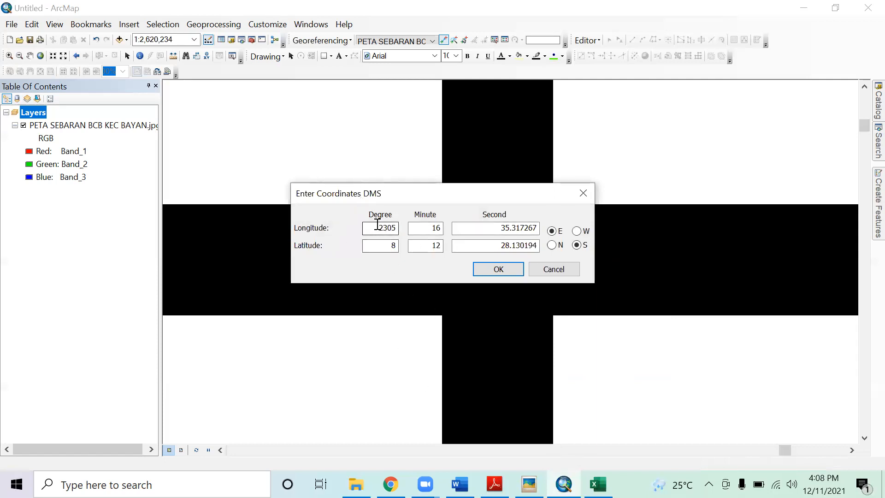
# Look up the degrees, minutes and seconds of point 2's X coordinate in the KOORDINAT workbook for the longitude
pyautogui.click(597, 484)
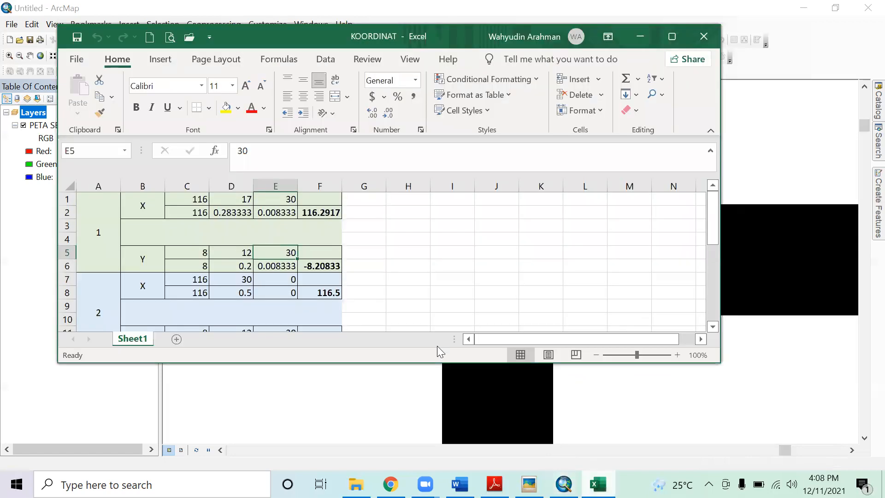
pyautogui.click(157, 287)
pyautogui.scroll(-3, 374, 284)
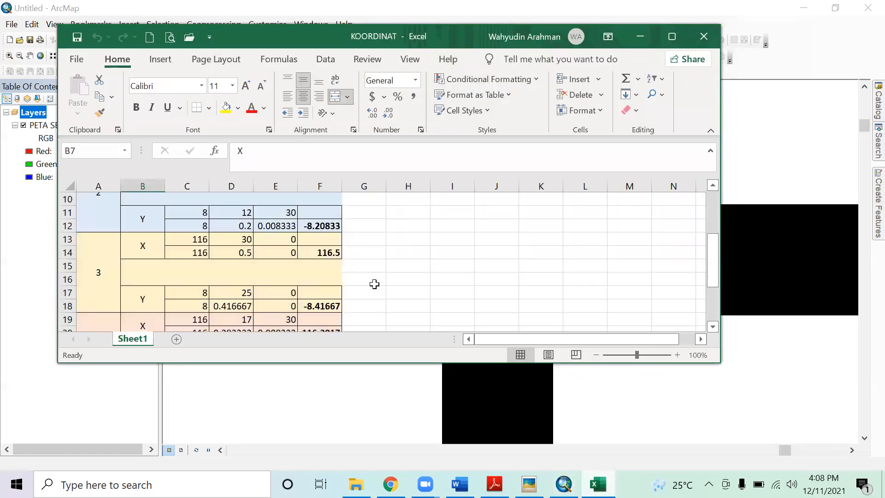
pyautogui.scroll(2, 86, 267)
pyautogui.click(99, 272)
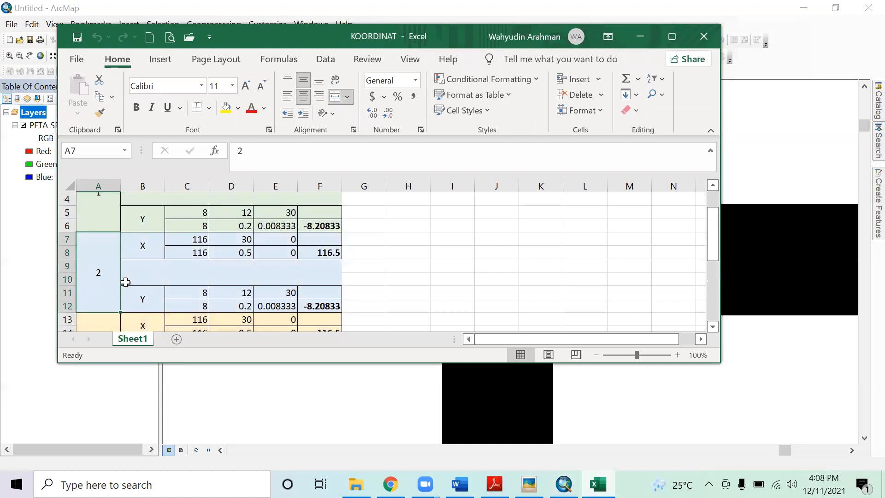
pyautogui.click(139, 243)
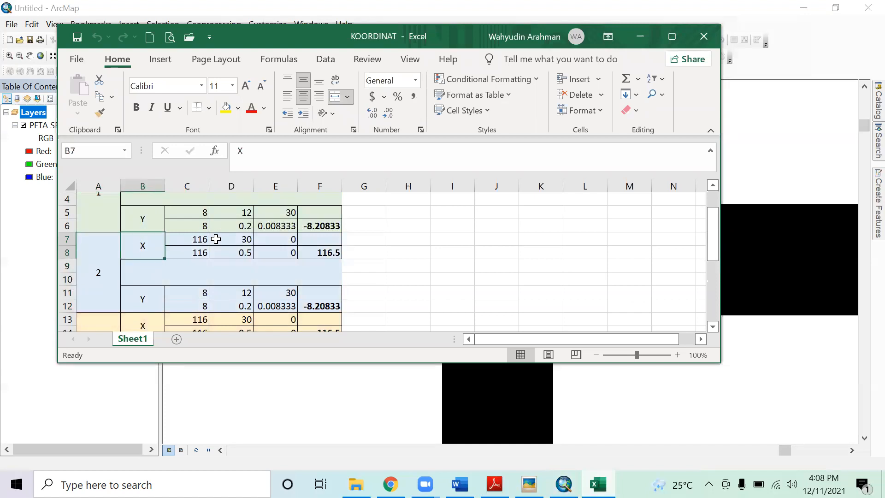
pyautogui.click(190, 240)
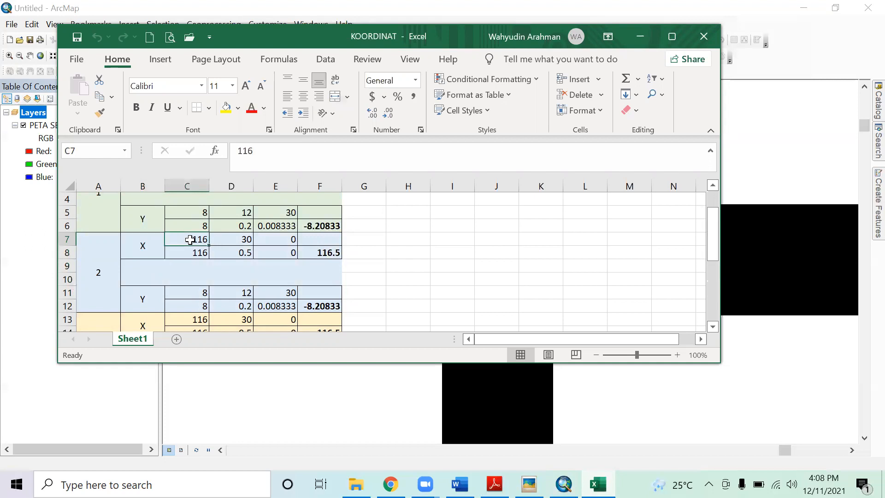
pyautogui.click(232, 240)
pyautogui.click(286, 237)
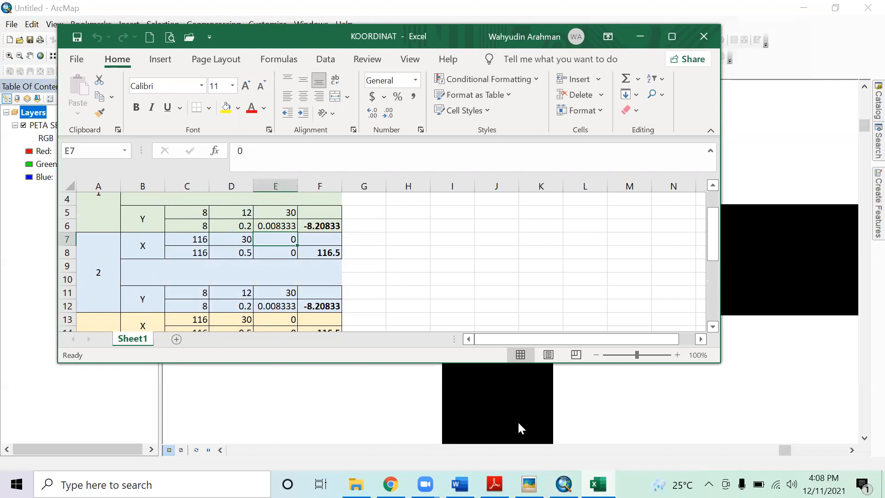
# Return to ArcMap and set the second control point's longitude to 116 degrees, 30 minutes, 0 seconds
pyautogui.click(564, 484)
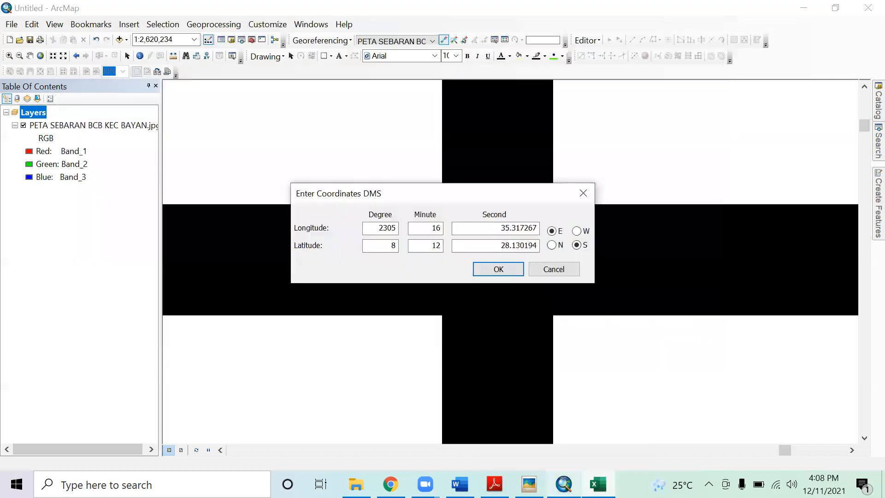
pyautogui.doubleClick(364, 227)
pyautogui.write('116')
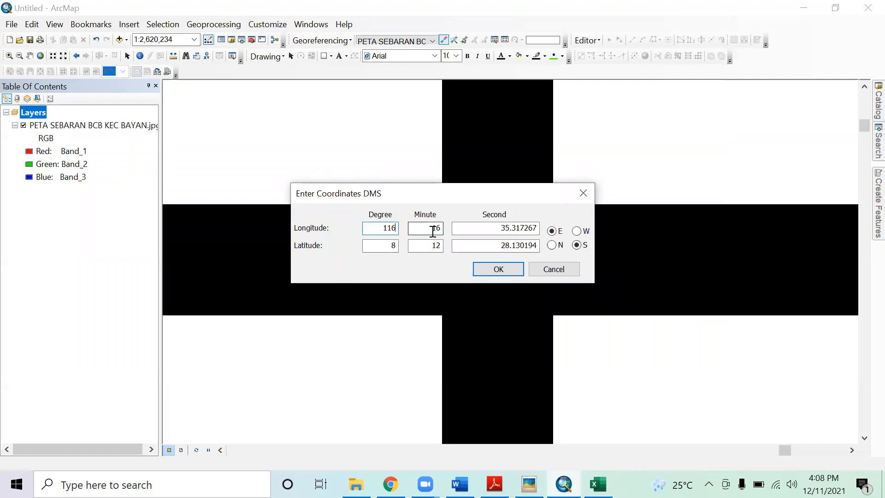
pyautogui.click(598, 484)
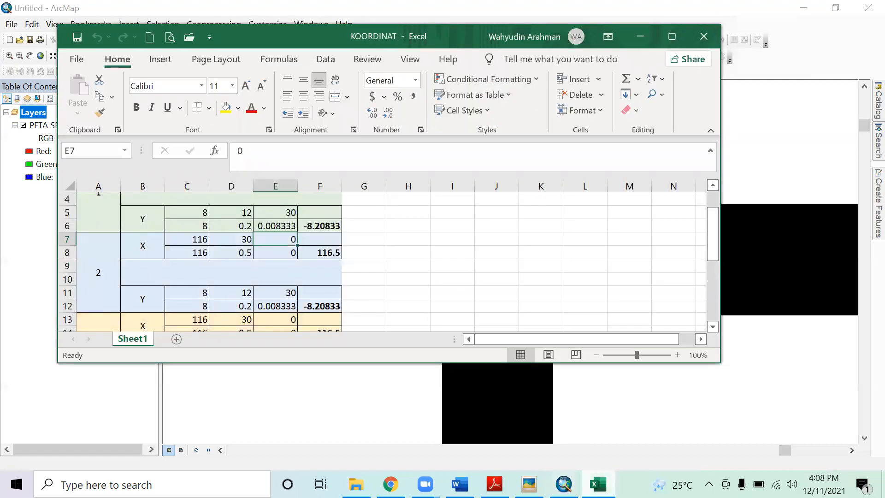
pyautogui.click(598, 484)
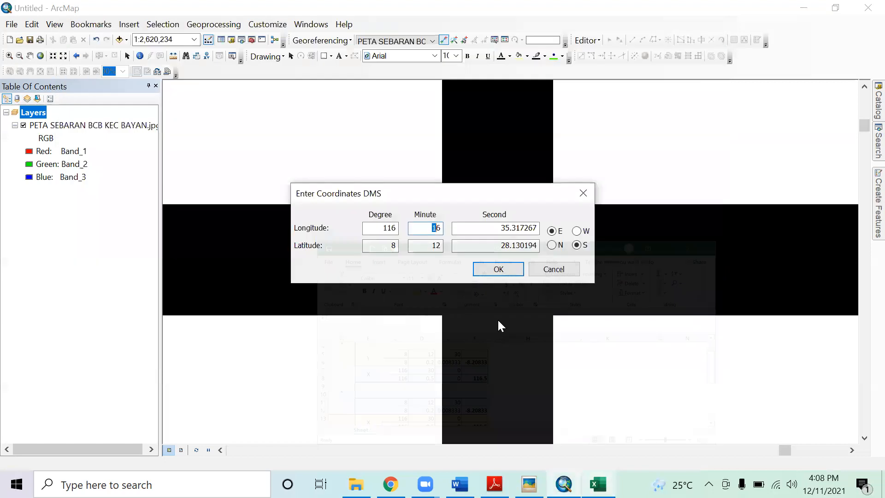
pyautogui.click(431, 231)
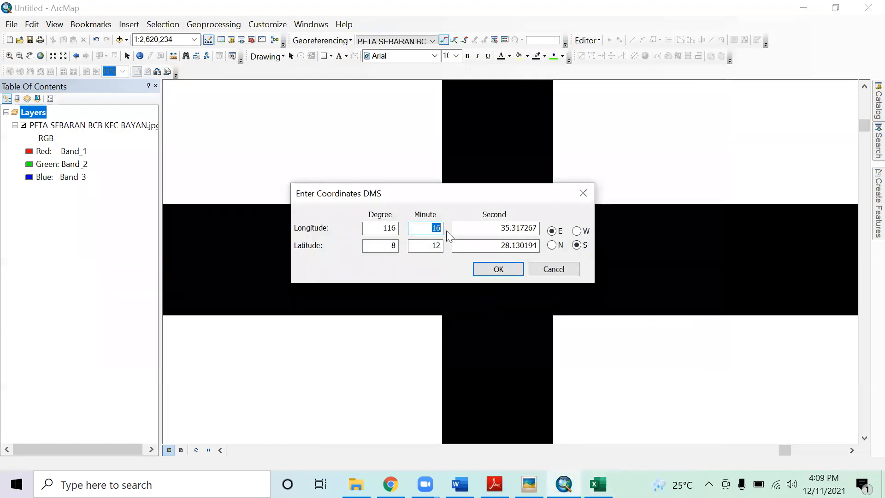
pyautogui.write('30')
pyautogui.click(485, 229)
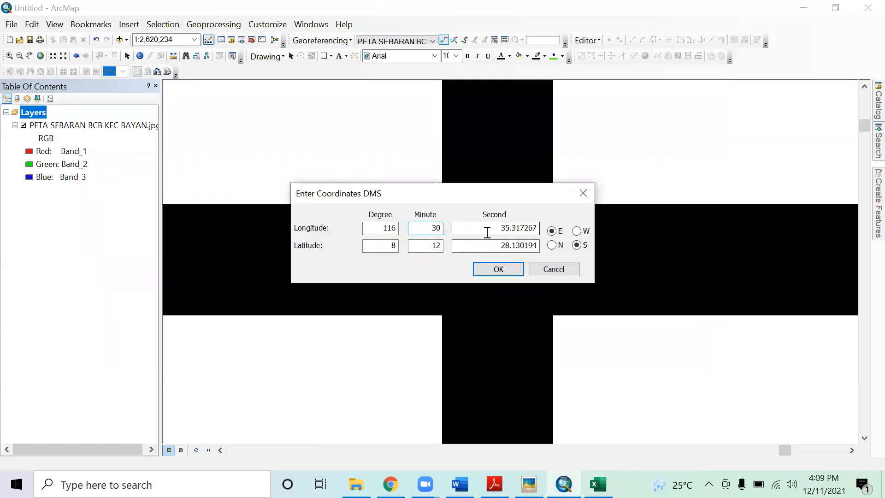
pyautogui.moveTo(549, 230); pyautogui.dragTo(570, 237)
pyautogui.press('BackSpace')
pyautogui.write('0')
# Look up the degrees, minutes and seconds of point 2's Y coordinate in the KOORDINAT workbook for the latitude
pyautogui.click(598, 484)
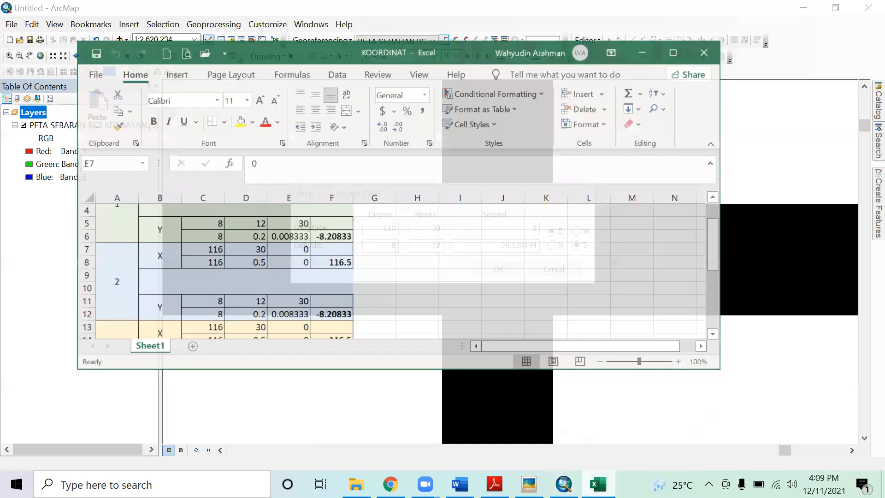
pyautogui.click(189, 291)
pyautogui.click(247, 290)
pyautogui.click(278, 289)
# Return to ArcMap, set the second control point's latitude seconds to 30, and accept the coordinates
pyautogui.click(564, 484)
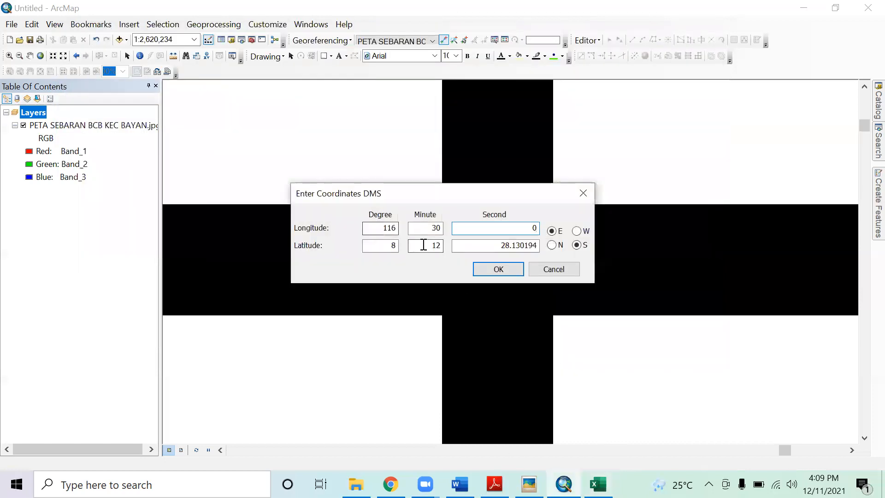
pyautogui.doubleClick(530, 245)
pyautogui.write('3')
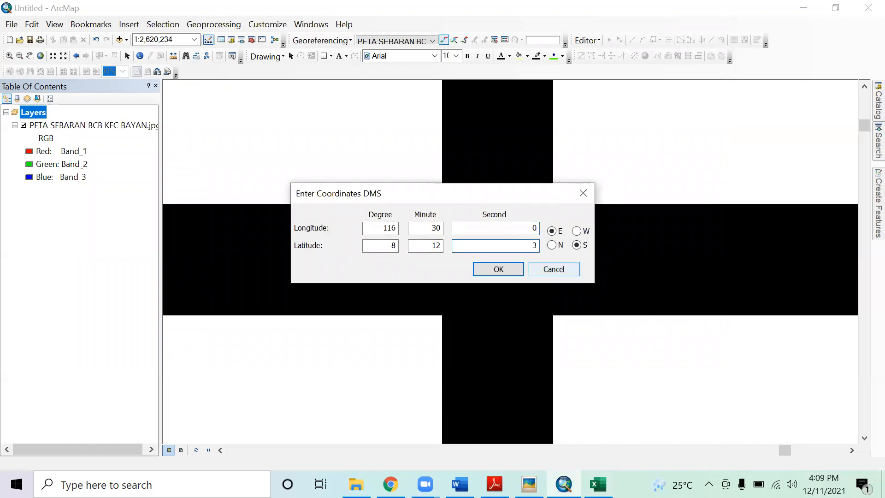
pyautogui.write('0')
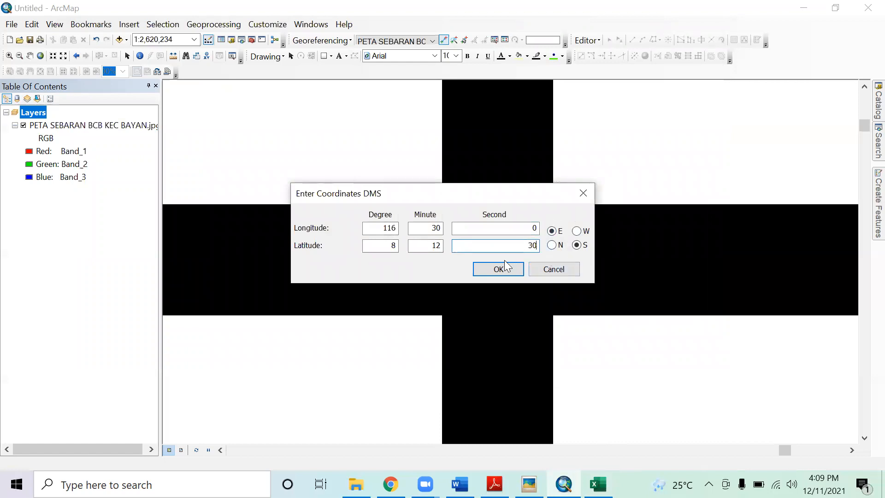
pyautogui.click(489, 268)
# Place the third control point at the centre of the map's lower-right grid cross and open its degree-minute-second coordinate entry
pyautogui.click(40, 55)
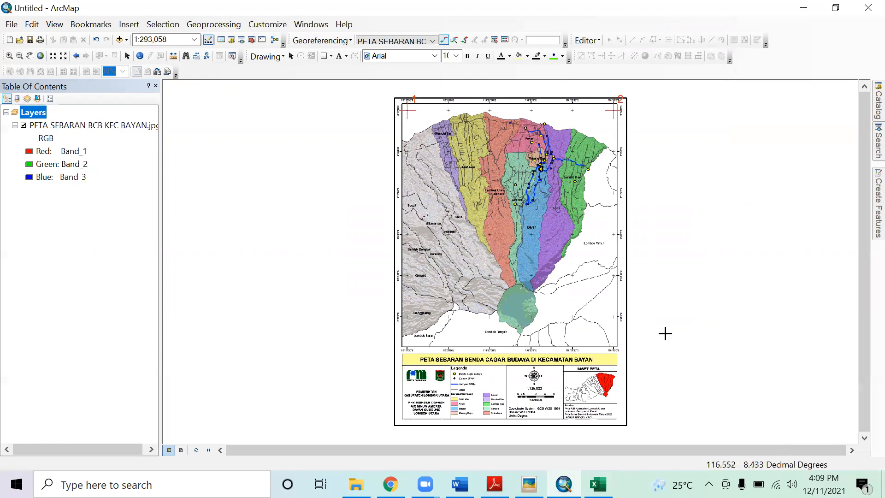
pyautogui.click(9, 55)
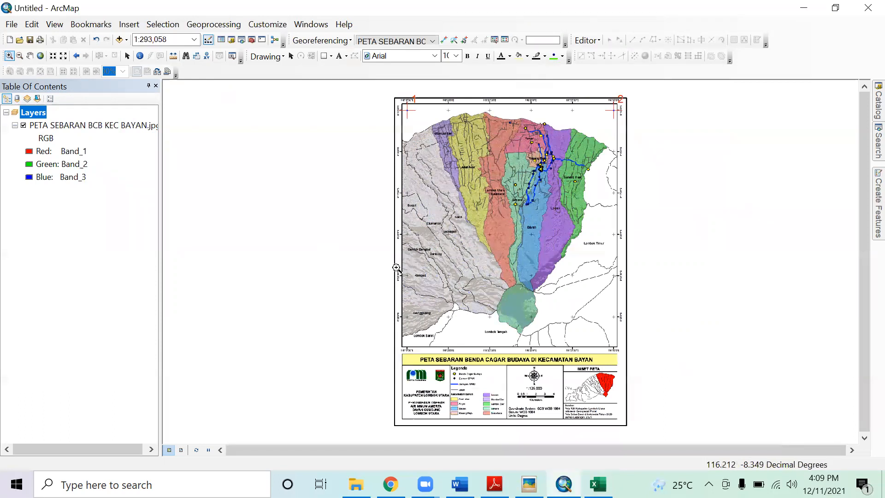
pyautogui.moveTo(604, 305); pyautogui.dragTo(622, 326)
pyautogui.moveTo(512, 263); pyautogui.dragTo(517, 270)
pyautogui.moveTo(429, 178); pyautogui.dragTo(531, 275)
pyautogui.moveTo(617, 351); pyautogui.dragTo(625, 367)
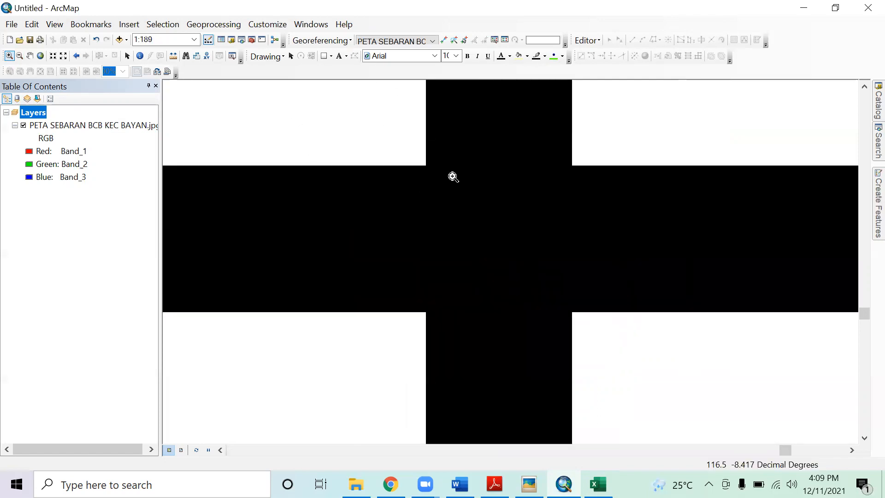
pyautogui.click(444, 40)
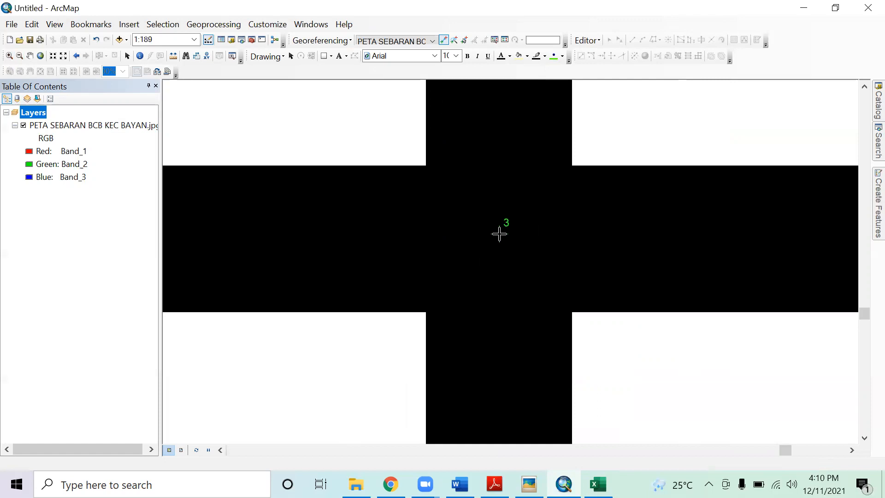
pyautogui.rightClick(499, 234)
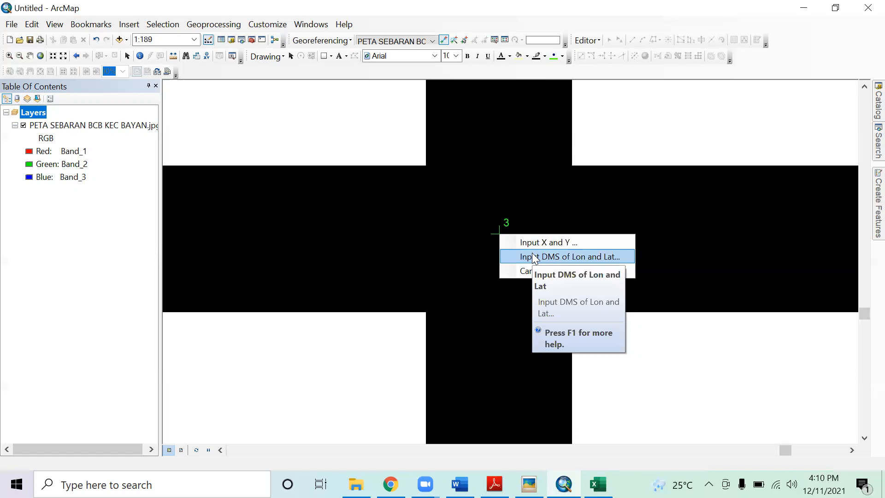
pyautogui.click(558, 258)
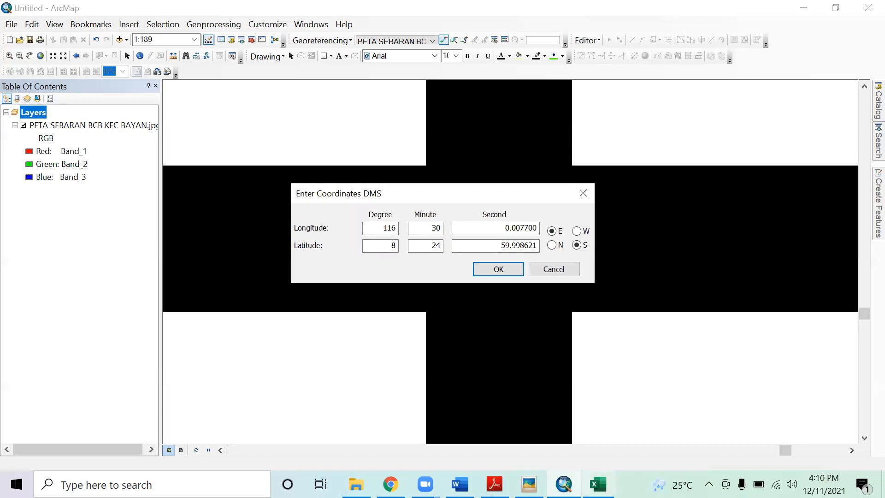
# Look up the degrees, minutes and seconds of point 3's X coordinate in the KOORDINAT workbook for the longitude
pyautogui.click(598, 484)
pyautogui.click(121, 263)
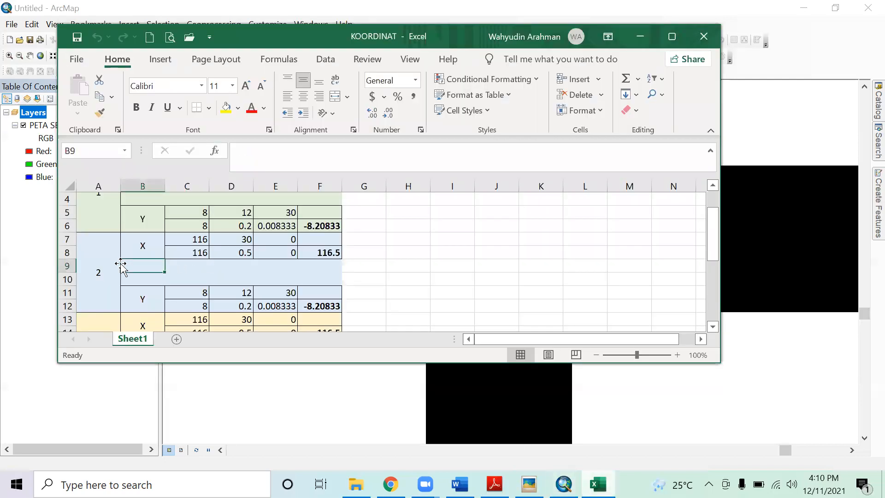
pyautogui.scroll(-3, 120, 258)
pyautogui.click(93, 217)
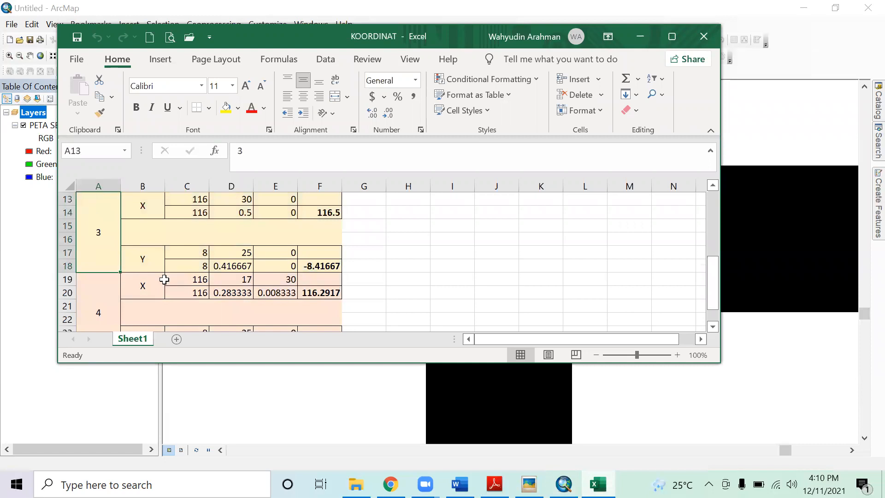
pyautogui.click(200, 202)
pyautogui.click(224, 201)
pyautogui.click(297, 203)
pyautogui.click(286, 202)
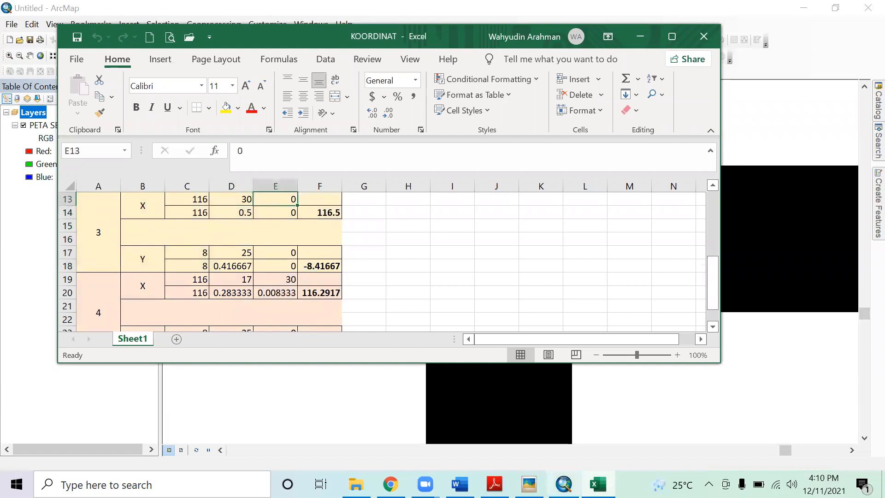
pyautogui.moveTo(564, 484)
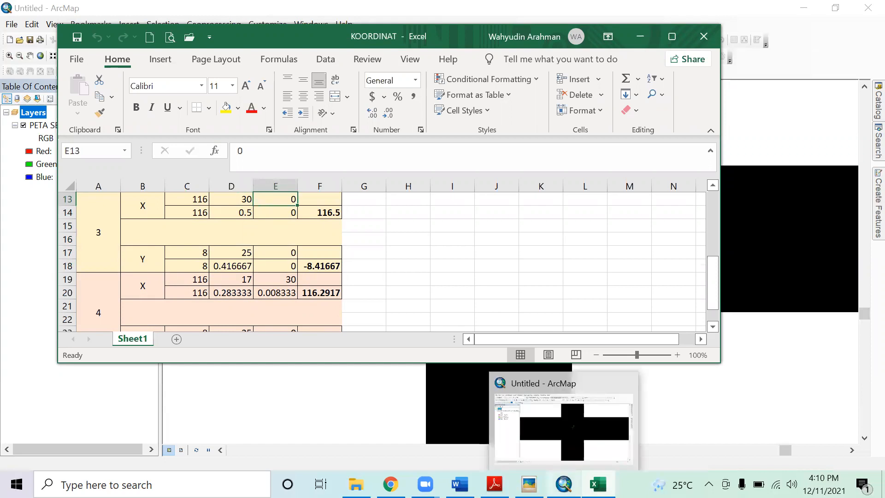
# Return to ArcMap and set the third control point's longitude seconds to 0
pyautogui.click(563, 484)
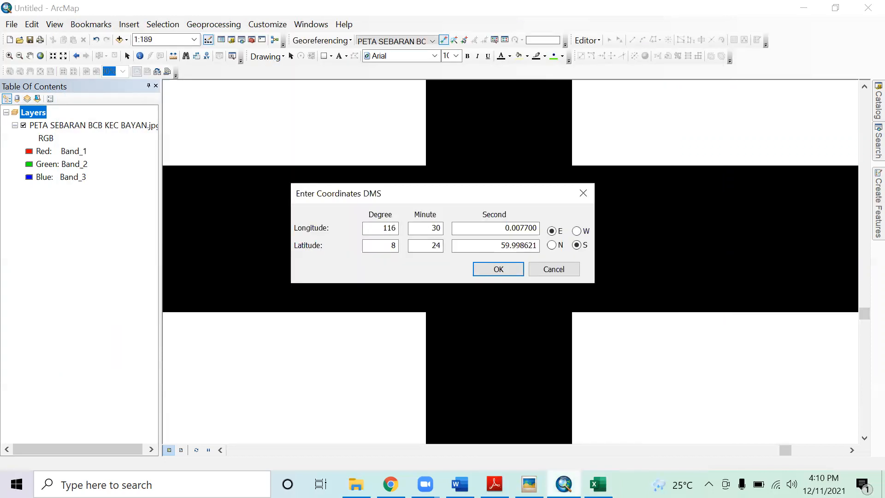
pyautogui.click(423, 226)
pyautogui.moveTo(501, 229); pyautogui.dragTo(582, 236)
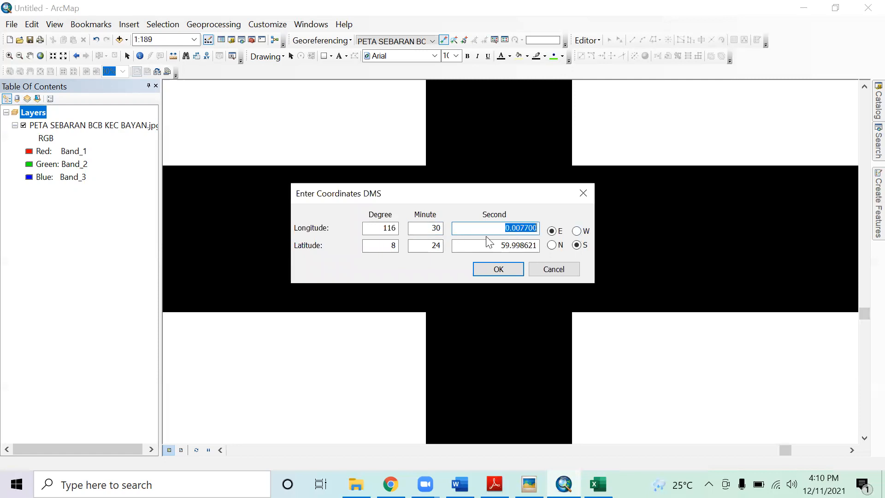
pyautogui.write('0')
# Look up the degrees, minutes and seconds of point 3's Y coordinate in the KOORDINAT workbook, and return to ArcMap
pyautogui.click(598, 484)
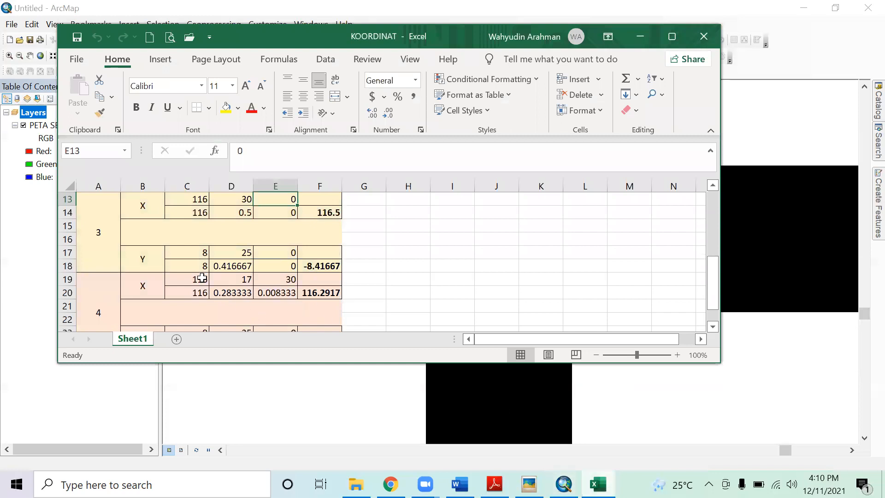
pyautogui.click(193, 254)
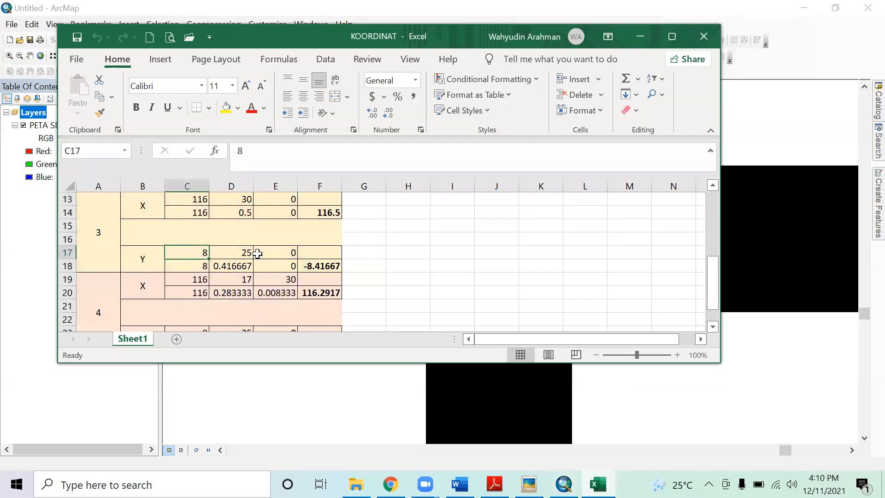
pyautogui.click(236, 251)
pyautogui.click(385, 392)
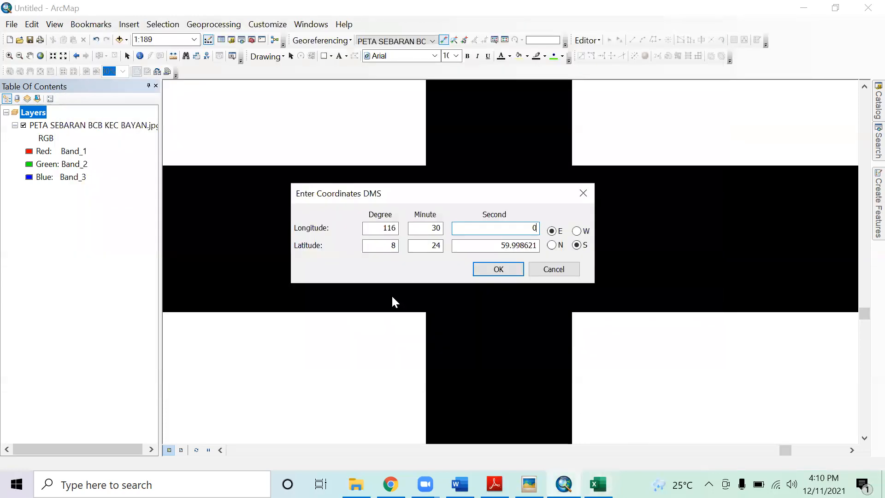
# Set the third control point's latitude to 25 minutes and 0 seconds, and accept the coordinates
pyautogui.doubleClick(437, 246)
pyautogui.write('25')
pyautogui.moveTo(484, 247); pyautogui.dragTo(553, 249)
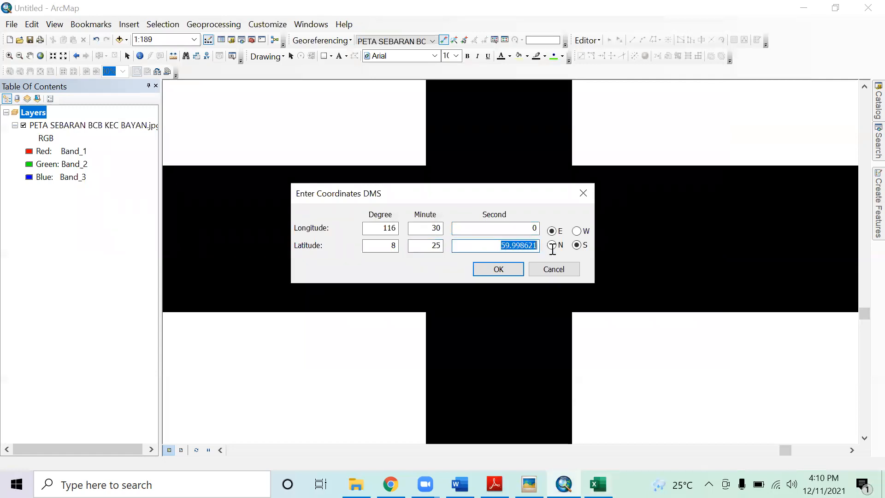
pyautogui.write('0')
pyautogui.click(509, 270)
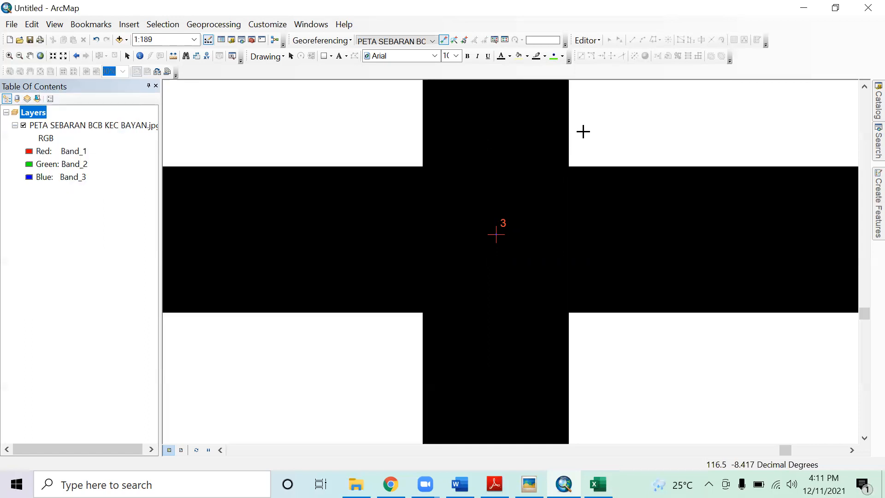
# Place the fourth control point at the centre of the map's lower-left grid cross and open its degree-minute-second coordinate entry
pyautogui.click(41, 55)
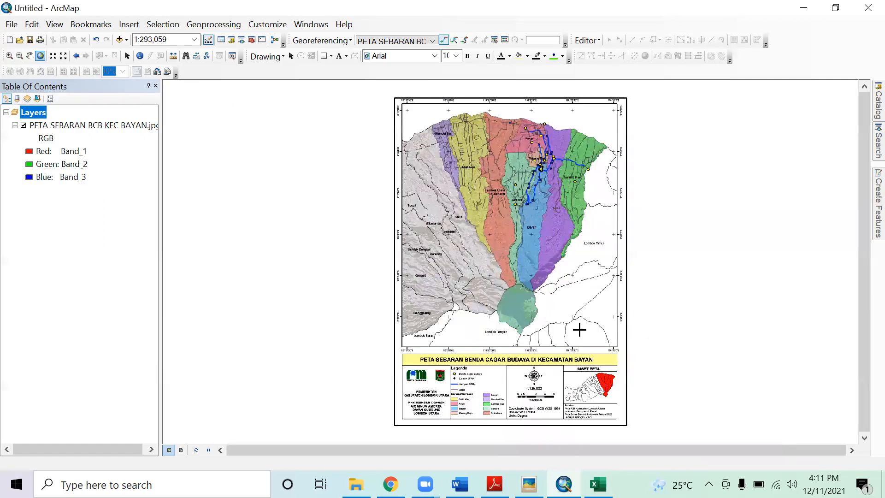
pyautogui.click(8, 56)
pyautogui.click(443, 41)
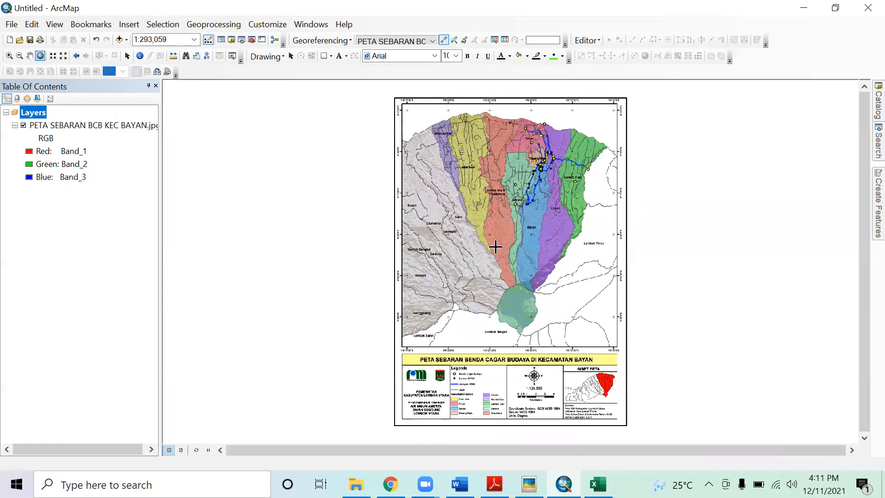
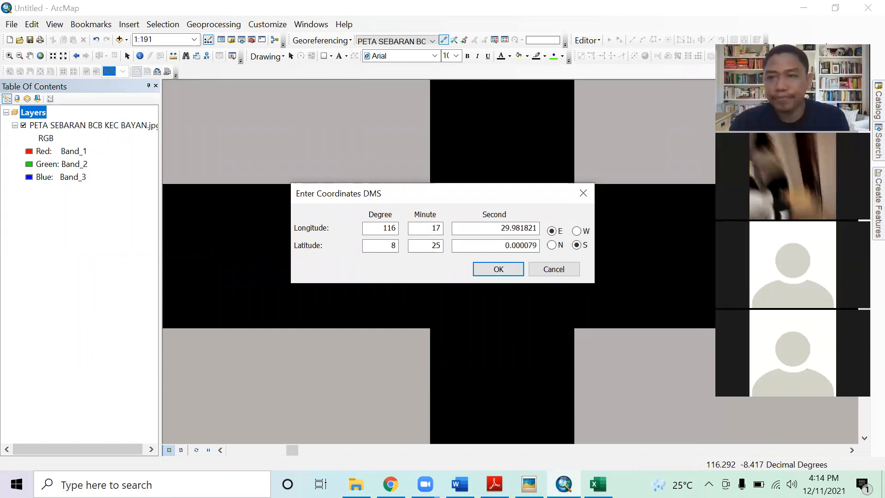
# Look up the degrees, minutes and seconds of point 4's X coordinate in the KOORDINAT workbook for the longitude
pyautogui.click(598, 484)
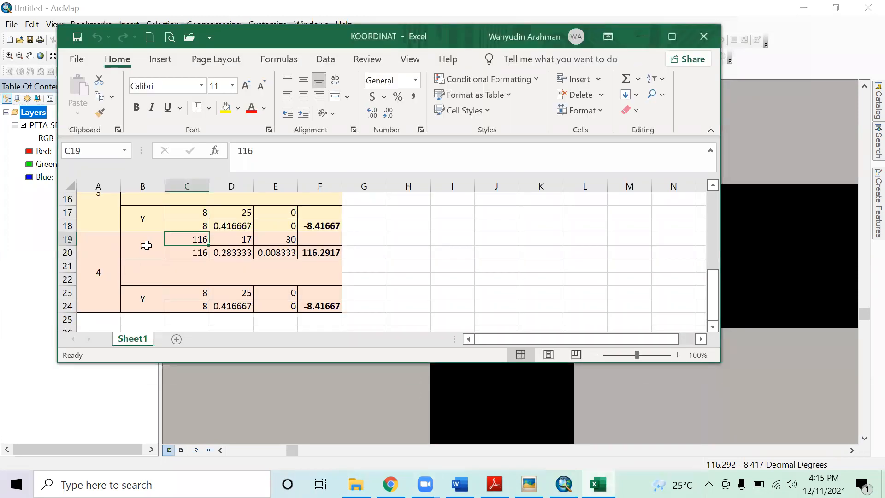
pyautogui.click(146, 245)
pyautogui.click(184, 239)
pyautogui.click(231, 236)
pyautogui.click(196, 237)
pyautogui.click(238, 235)
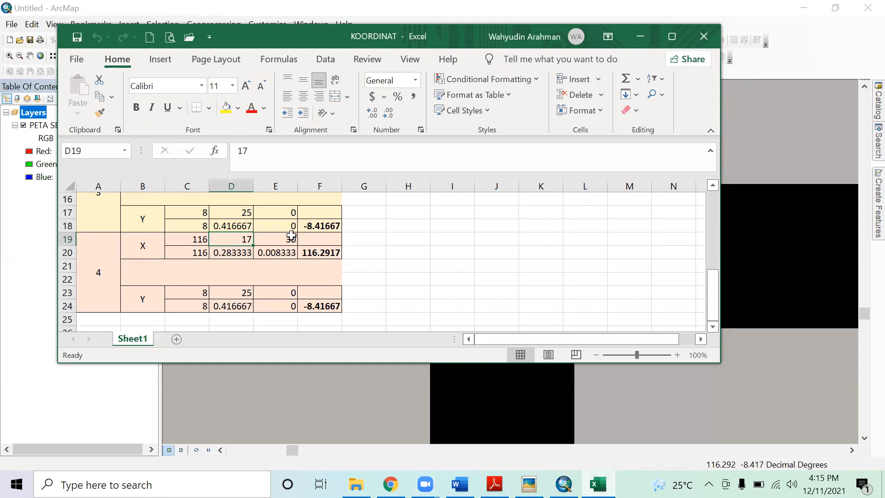
pyautogui.click(290, 235)
# Return to ArcMap and set the fourth control point's longitude seconds to 30
pyautogui.click(564, 484)
pyautogui.click(598, 484)
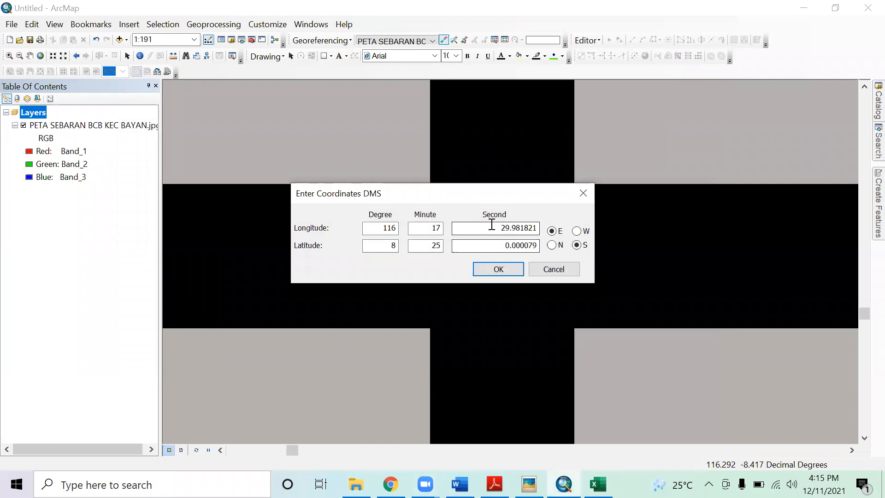
pyautogui.moveTo(492, 225); pyautogui.dragTo(636, 223)
pyautogui.write('30')
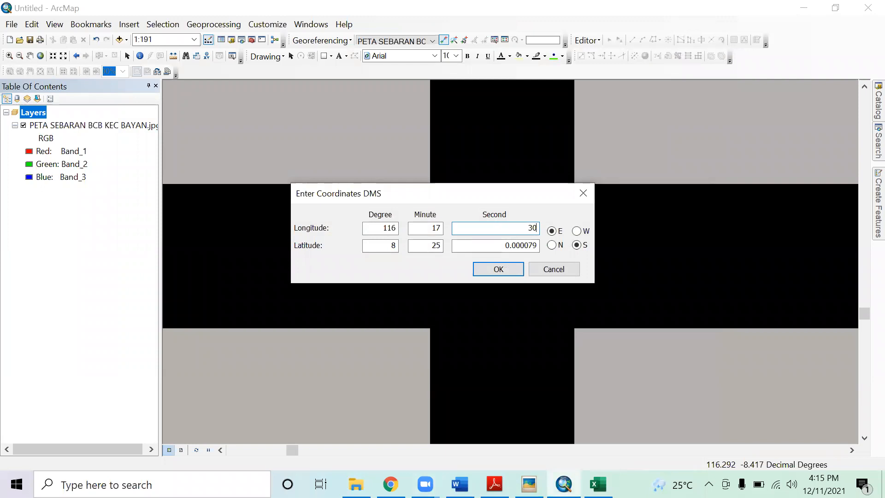
# Check point 4's Y coordinate in the KOORDINAT workbook, set the control point's latitude seconds to 0 in ArcMap, and accept the coordinates
pyautogui.click(598, 484)
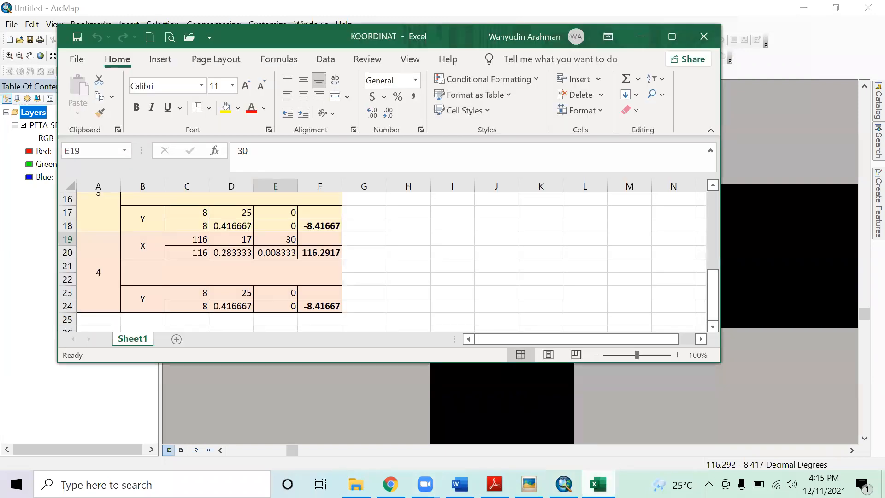
pyautogui.click(437, 385)
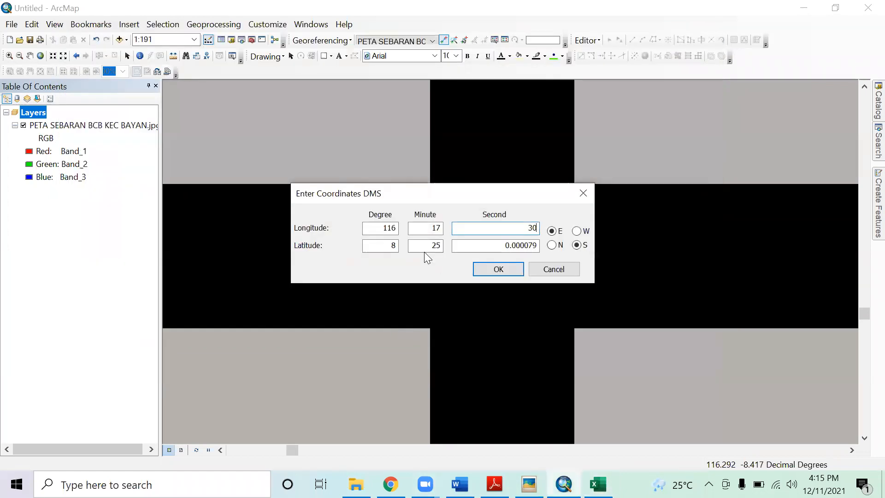
pyautogui.moveTo(483, 242); pyautogui.dragTo(584, 250)
pyautogui.write('0')
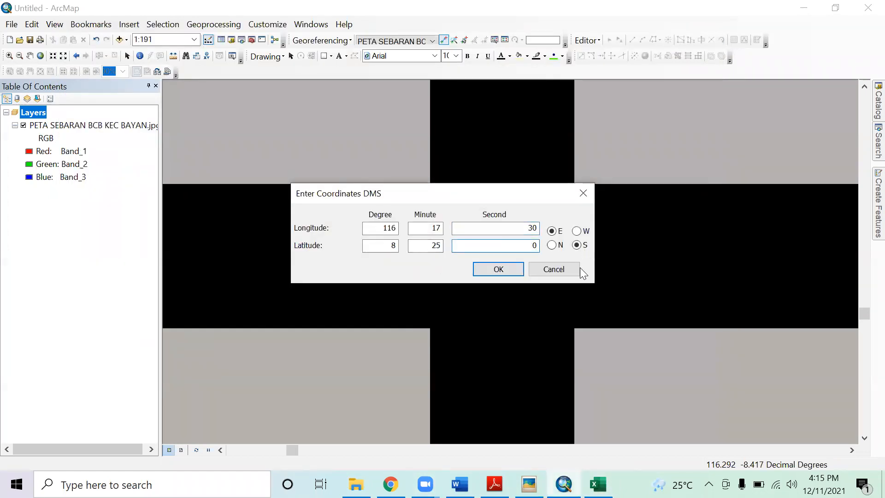
pyautogui.click(497, 268)
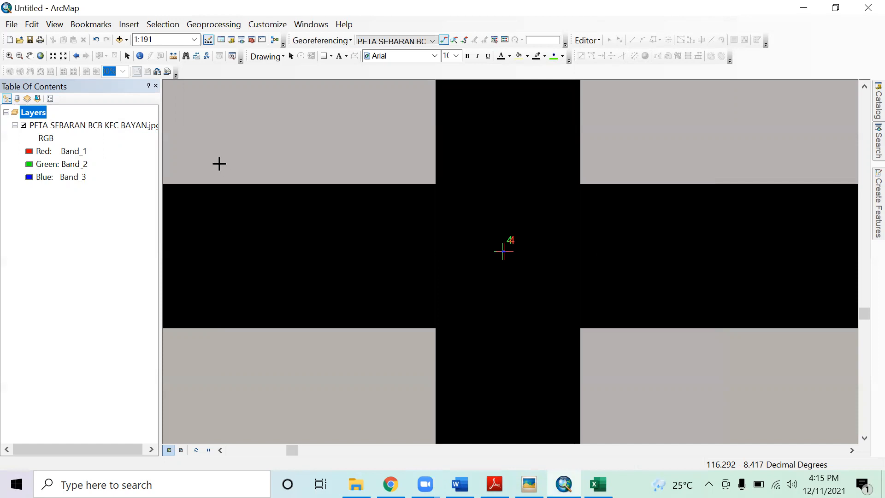
# Show the full map extent and open the link table for the four control points
pyautogui.click(40, 55)
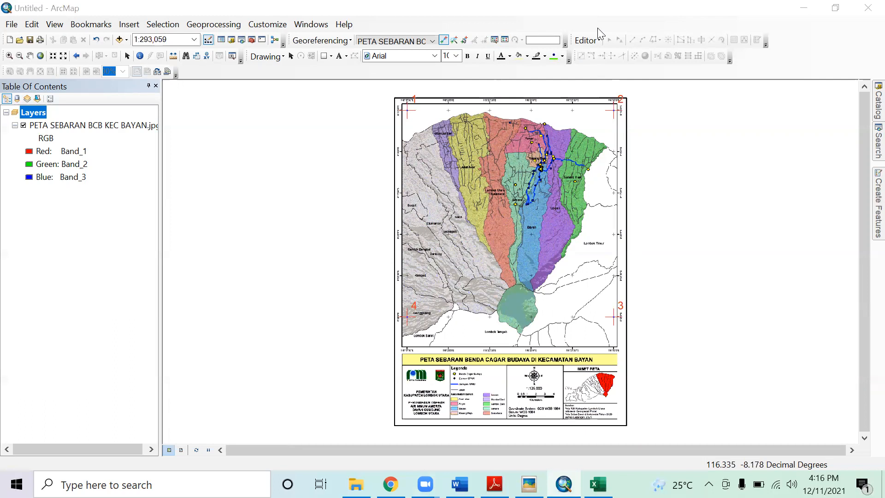
pyautogui.click(761, 16)
pyautogui.click(505, 40)
pyautogui.moveTo(511, 161); pyautogui.dragTo(509, 138)
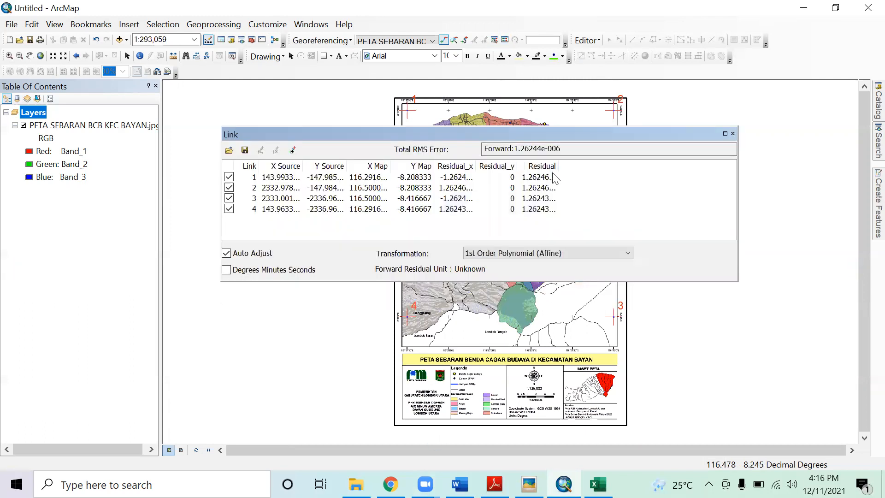
# Widen the residual, map and source coordinate columns of the link table so their values show in full
pyautogui.moveTo(559, 166); pyautogui.dragTo(628, 166)
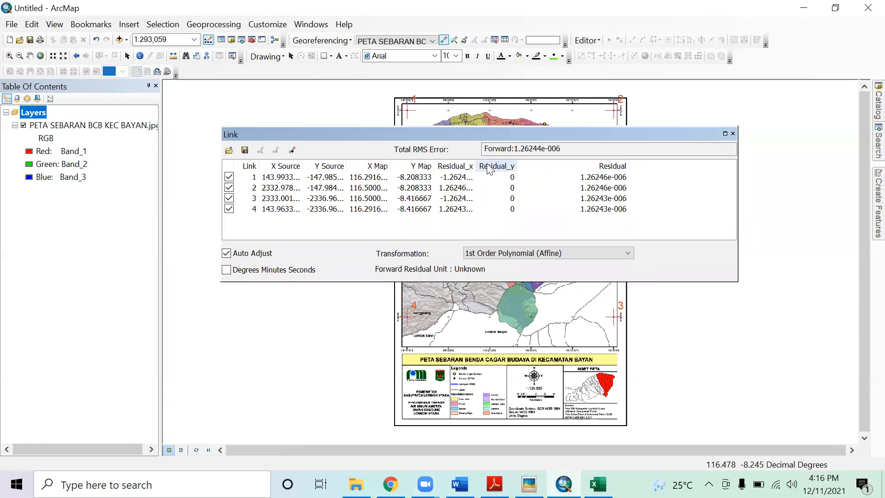
pyautogui.moveTo(476, 166); pyautogui.dragTo(523, 166)
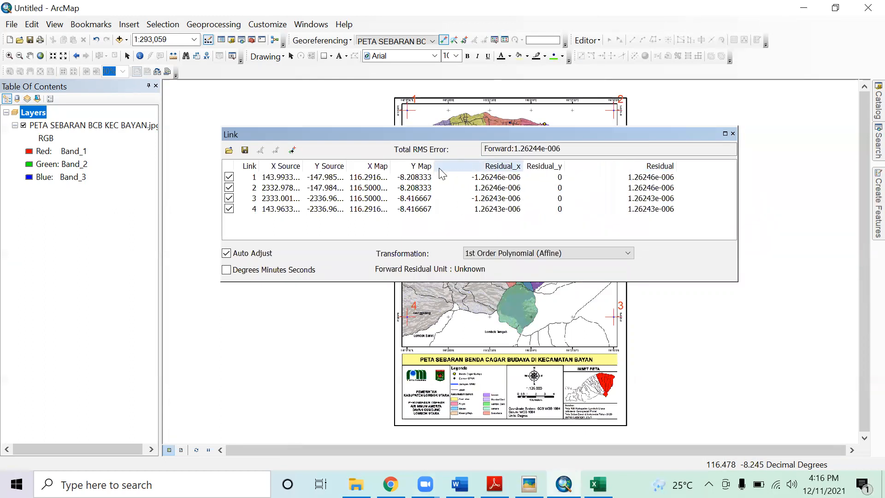
pyautogui.moveTo(434, 166); pyautogui.dragTo(463, 166)
pyautogui.moveTo(393, 165); pyautogui.dragTo(427, 166)
pyautogui.moveTo(346, 166); pyautogui.dragTo(386, 167)
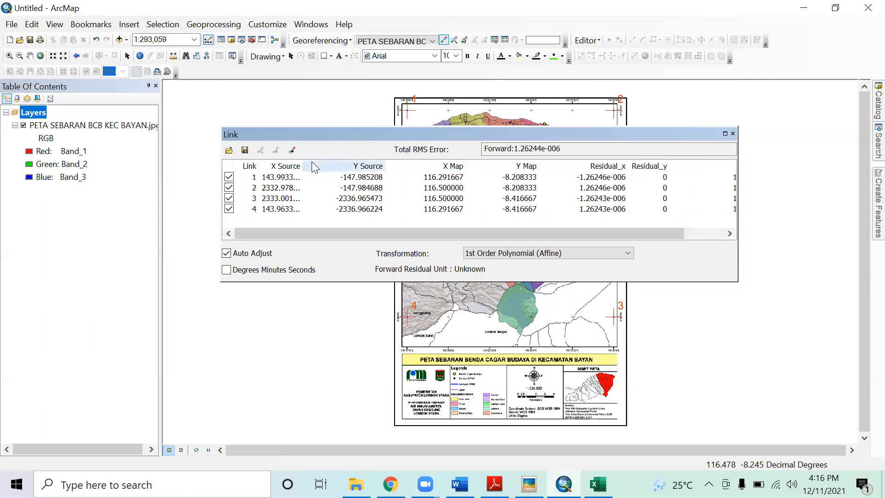
pyautogui.moveTo(303, 165); pyautogui.dragTo(343, 165)
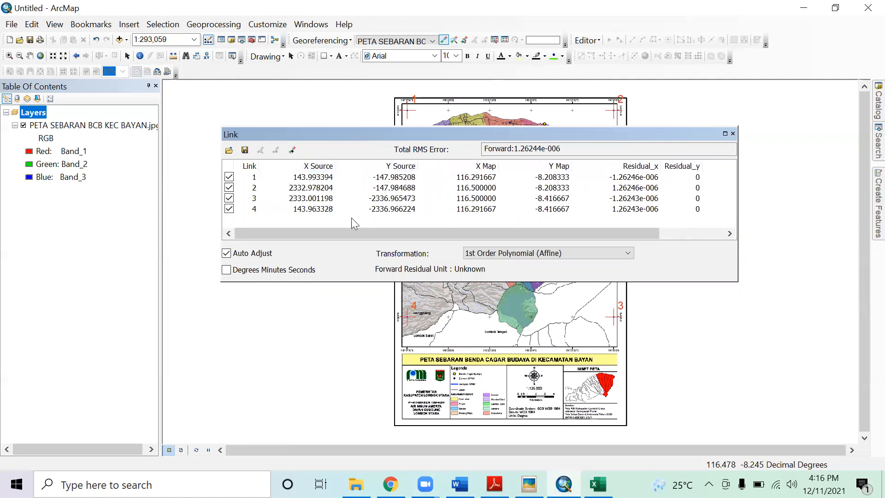
# Compare the X Source values of control points 1 and 4 in the link table
pyautogui.click(296, 210)
pyautogui.click(300, 181)
pyautogui.click(312, 210)
pyautogui.click(305, 179)
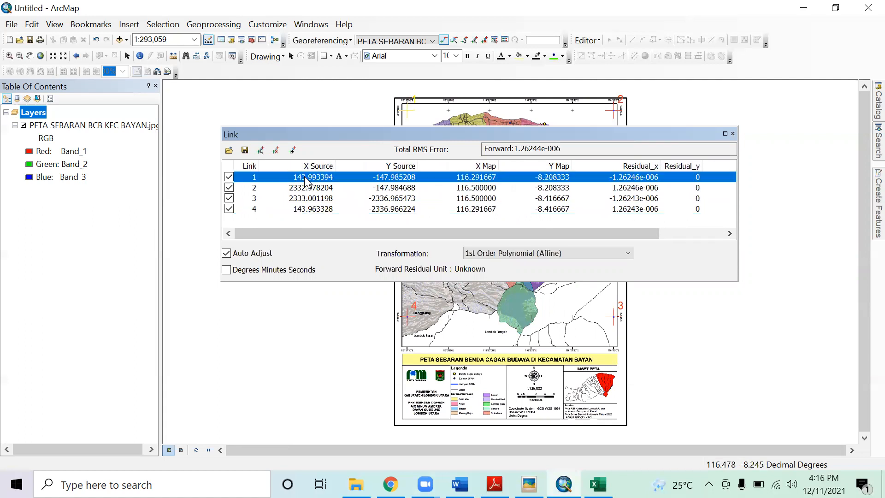
pyautogui.click(307, 210)
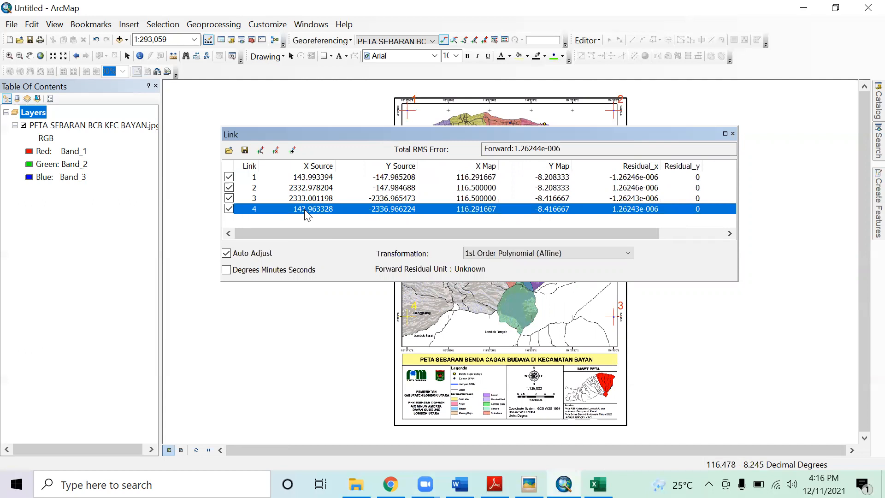
# Sort the link table by X Source in ascending order and examine the control points' source coordinates, residuals and total RMS error
pyautogui.click(313, 166)
pyautogui.click(310, 177)
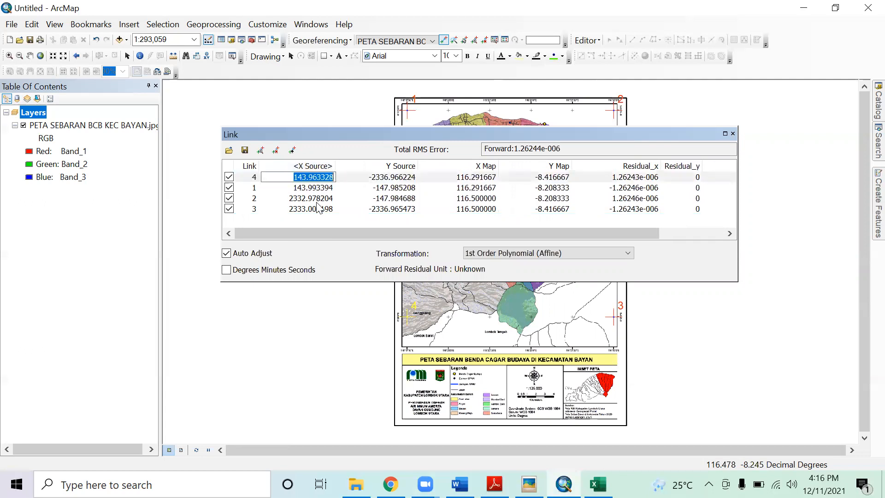
pyautogui.click(316, 207)
pyautogui.click(308, 169)
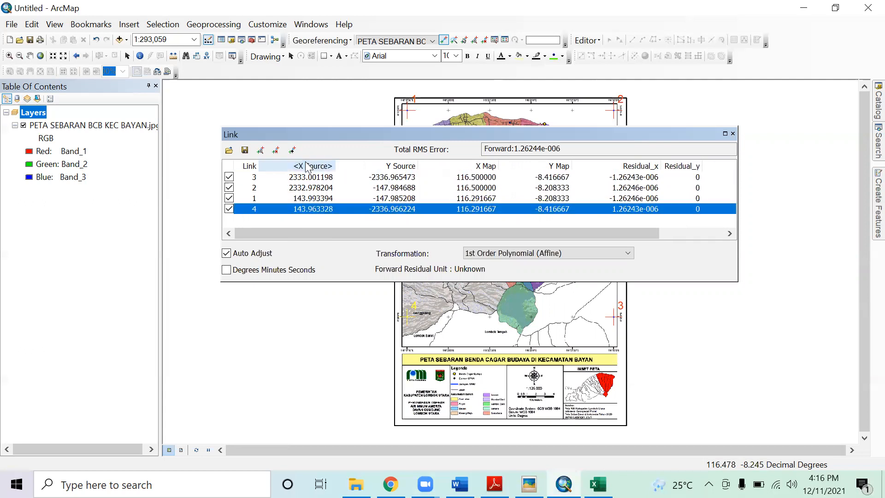
pyautogui.click(308, 168)
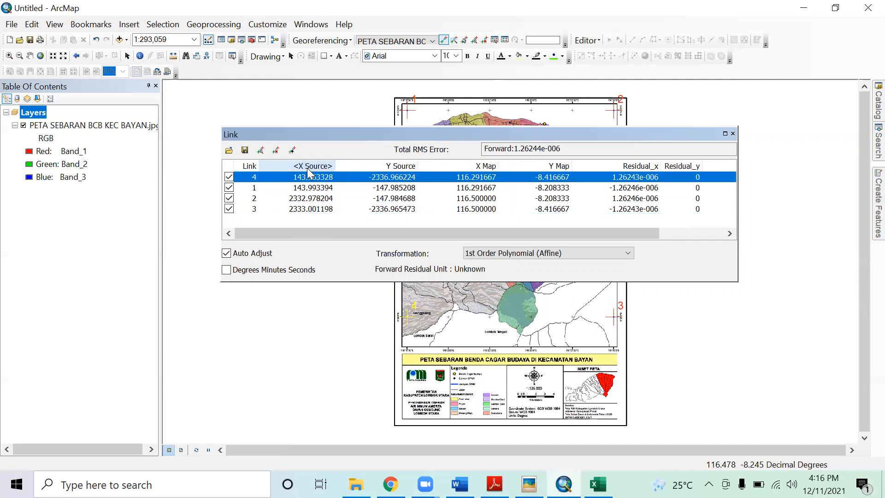
pyautogui.click(310, 188)
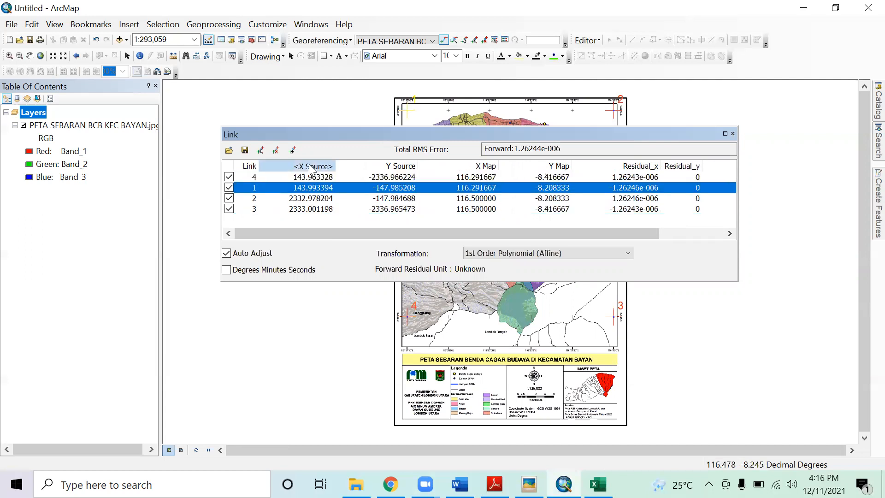
pyautogui.click(310, 167)
pyautogui.click(310, 167)
pyautogui.click(311, 167)
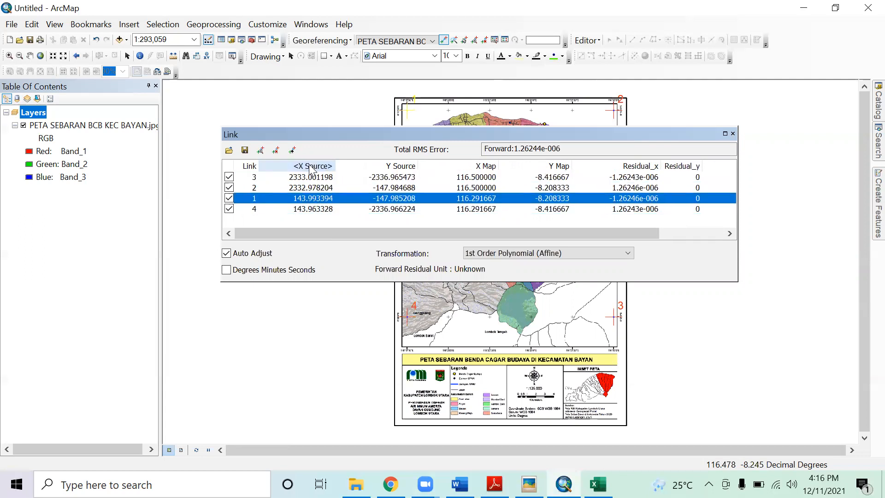
pyautogui.click(310, 167)
pyautogui.click(310, 166)
pyautogui.click(310, 167)
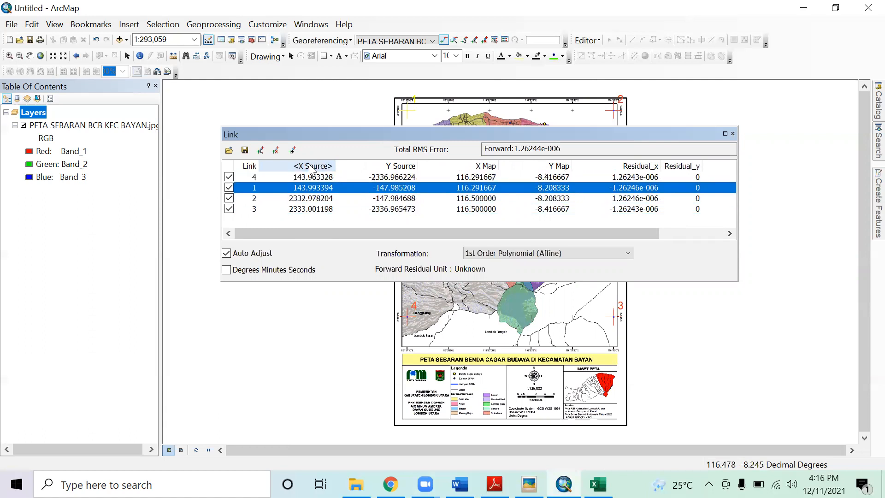
pyautogui.click(313, 179)
pyautogui.click(314, 167)
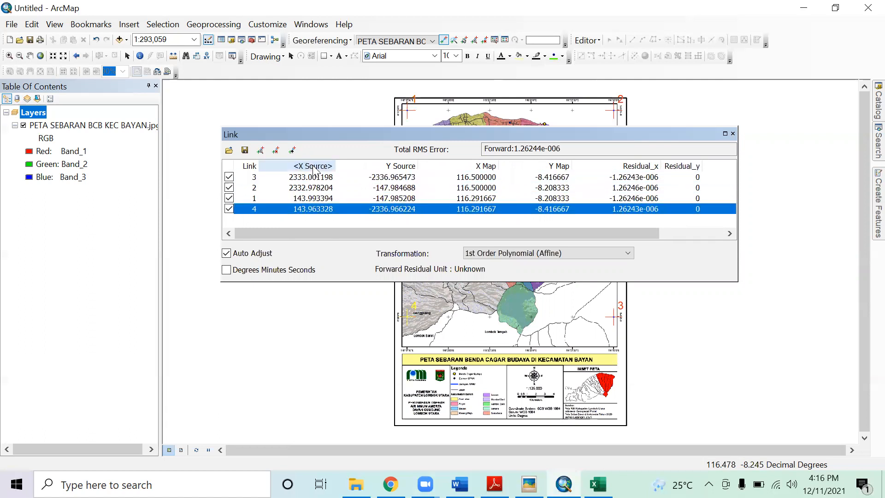
pyautogui.click(317, 198)
pyautogui.click(316, 167)
pyautogui.click(316, 167)
pyautogui.click(317, 167)
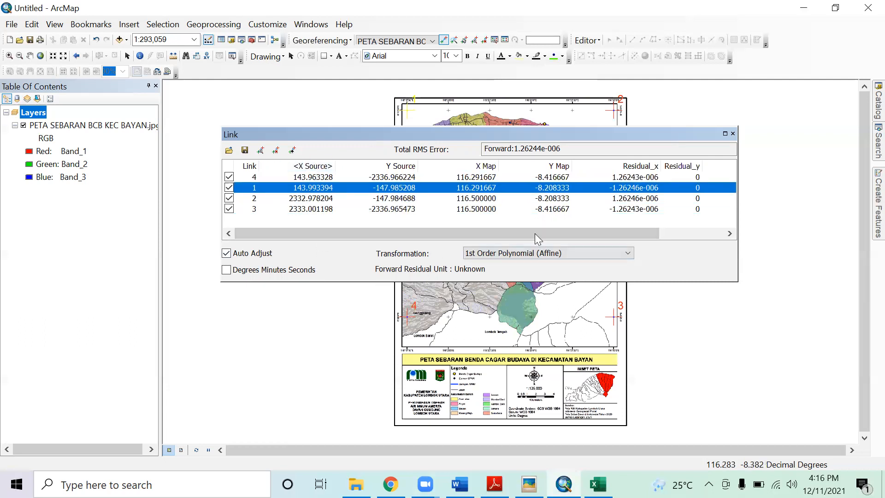
pyautogui.moveTo(583, 232); pyautogui.dragTo(625, 233)
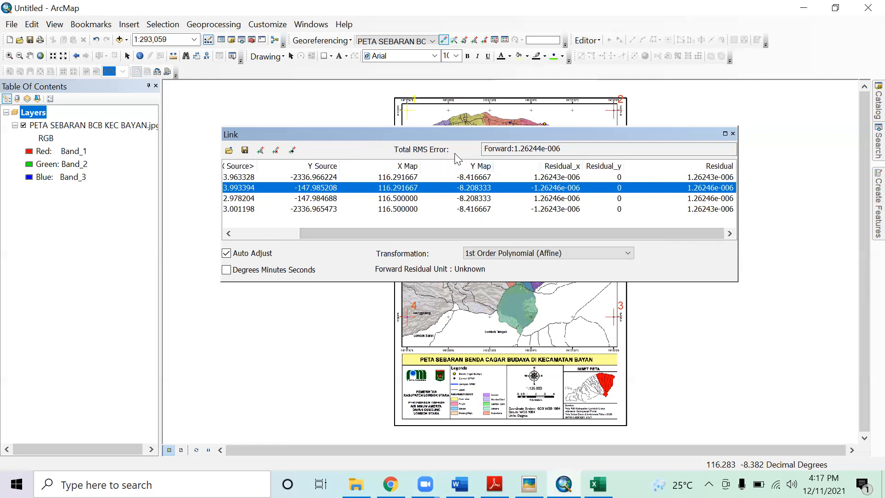
# Check the total RMS error in the link table and change the transformation to Projective Transformation
pyautogui.moveTo(514, 149); pyautogui.dragTo(572, 149)
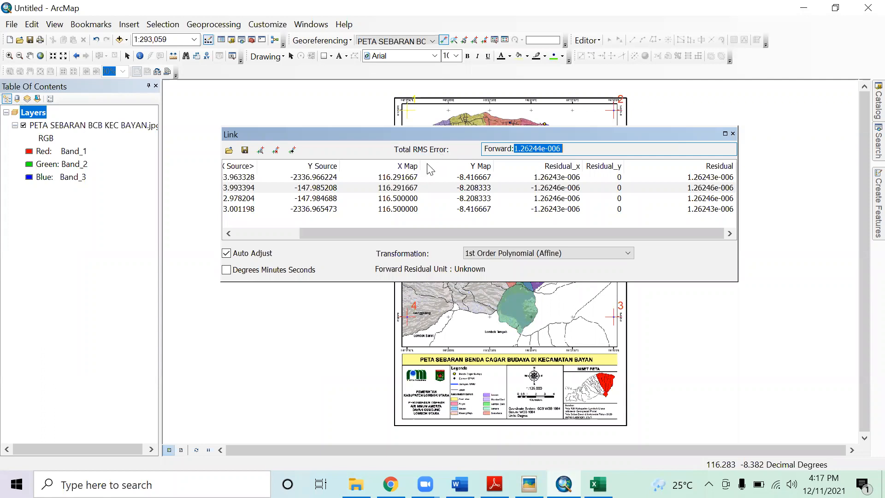
pyautogui.click(522, 258)
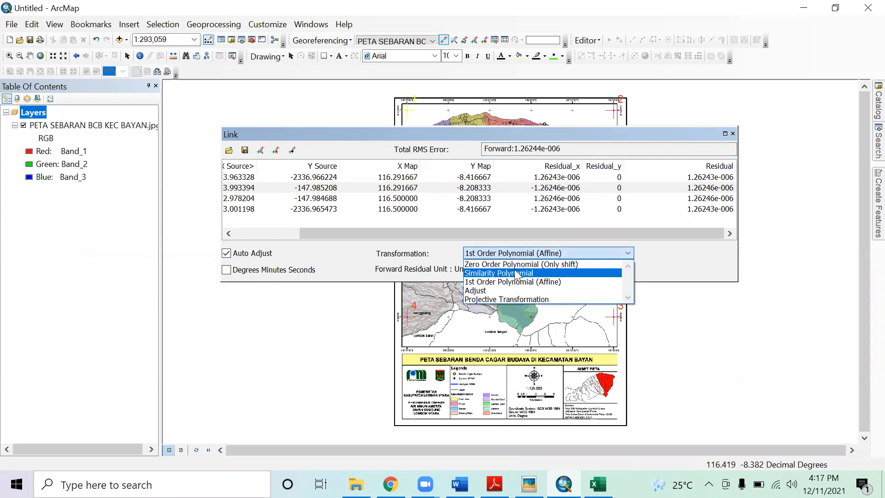
pyautogui.click(528, 300)
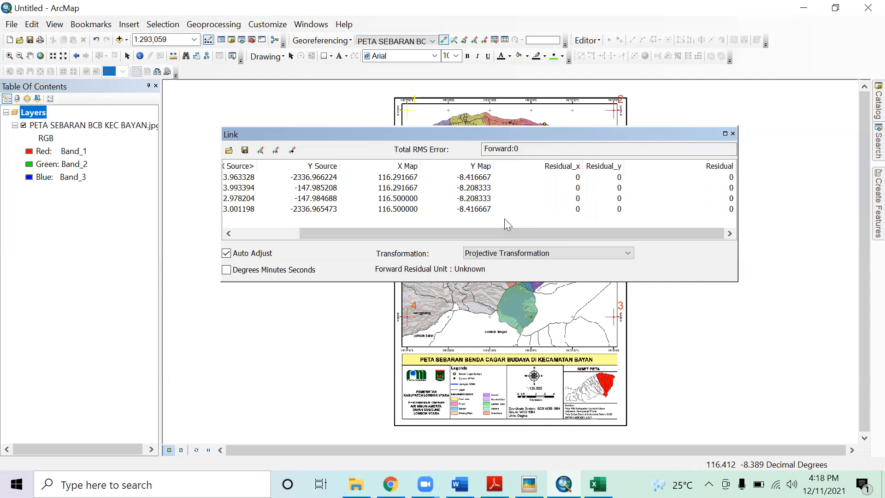
pyautogui.moveTo(504, 234); pyautogui.dragTo(435, 233)
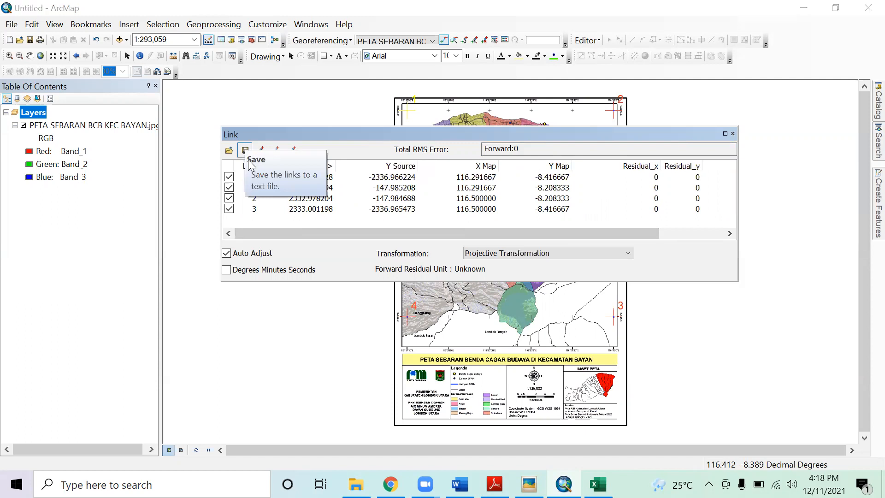
# Save the control point links as a text file named "peta prek" in the PRAKTEK 02 folder and close the link table
pyautogui.click(244, 151)
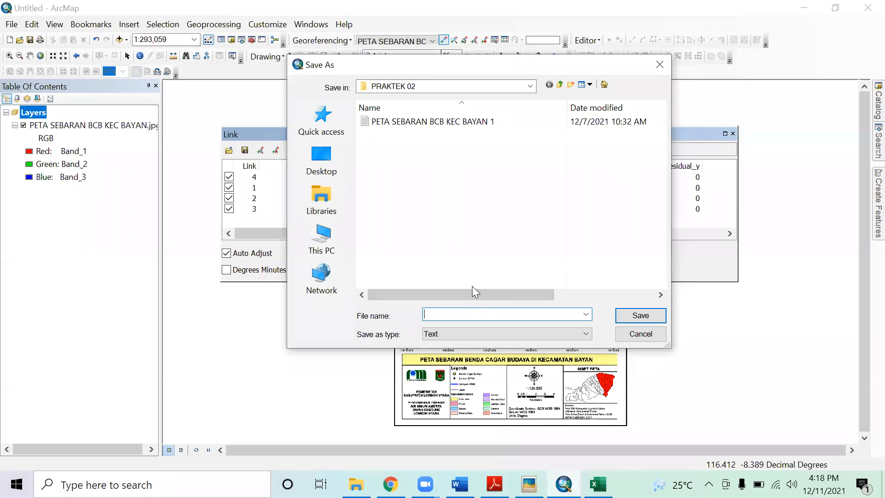
pyautogui.write('p')
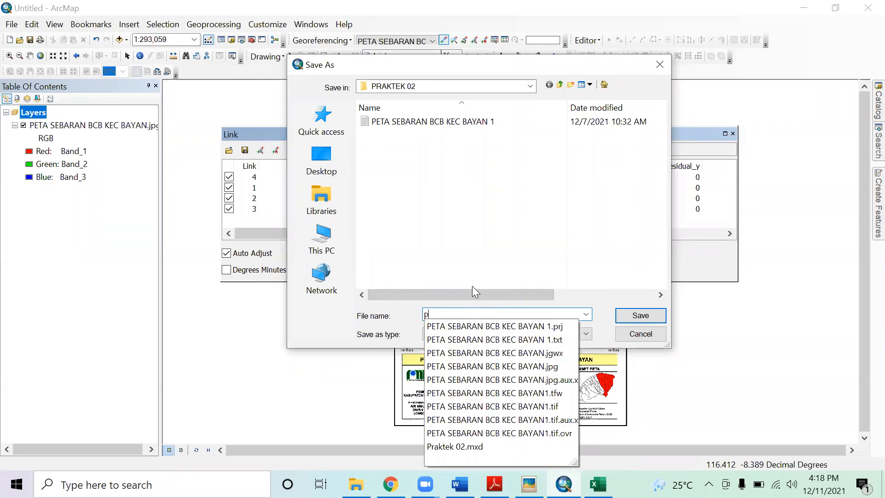
pyautogui.write('eta prek')
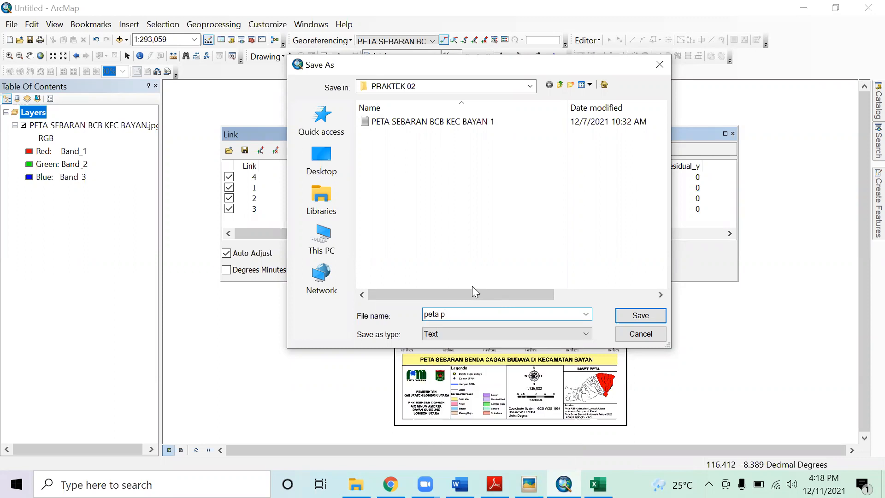
pyautogui.press('BackSpace')
pyautogui.write('rek')
pyautogui.click(656, 317)
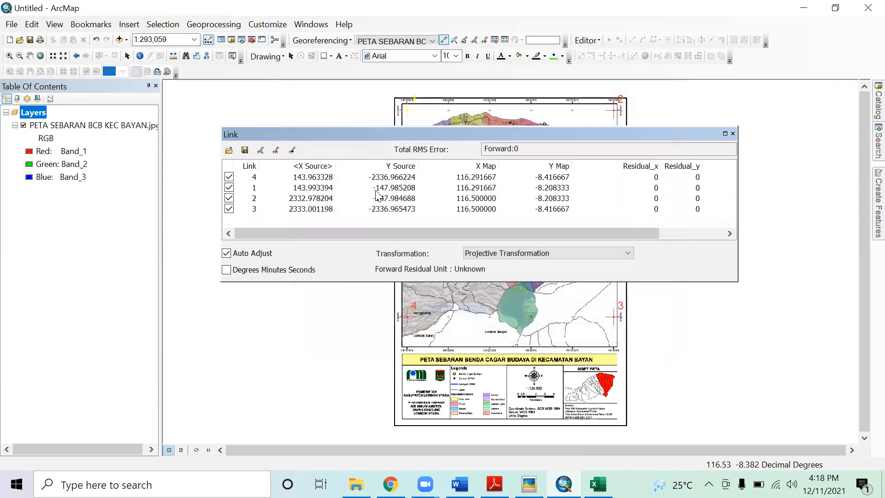
pyautogui.click(733, 133)
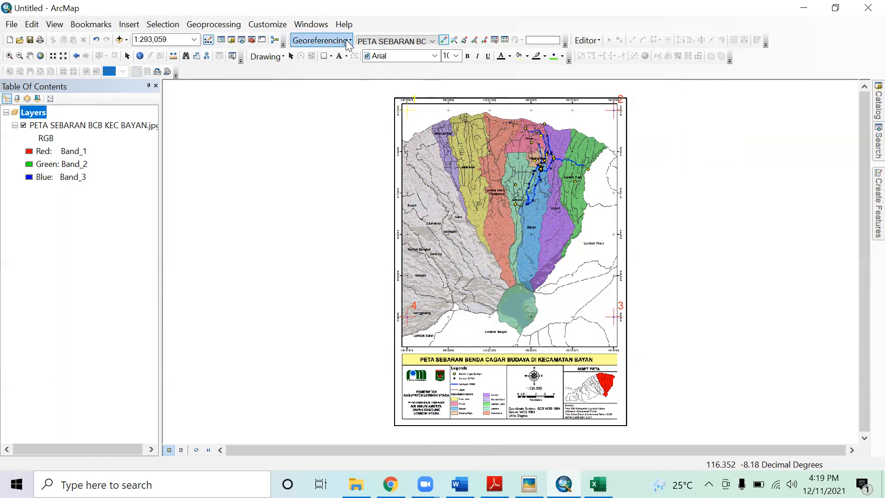
# Start rectifying the georeferenced map to a new TIFF dataset and browse up to the SIG folder for its output location
pyautogui.click(321, 43)
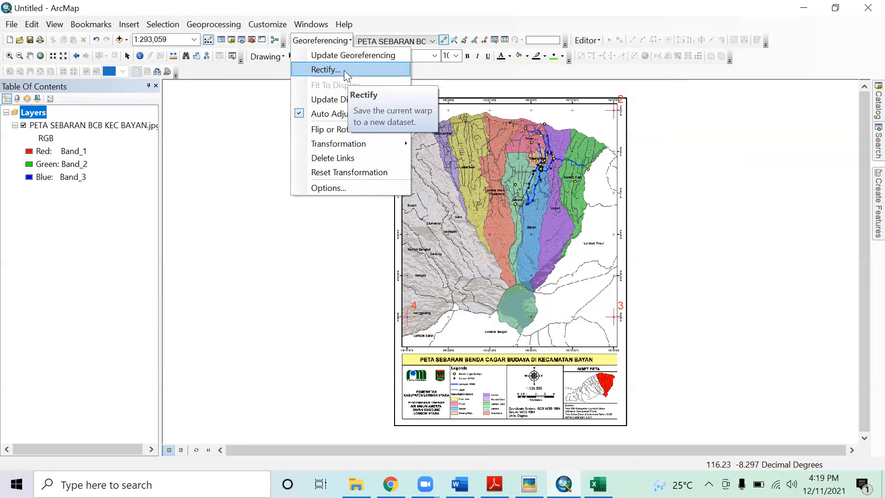
pyautogui.click(346, 73)
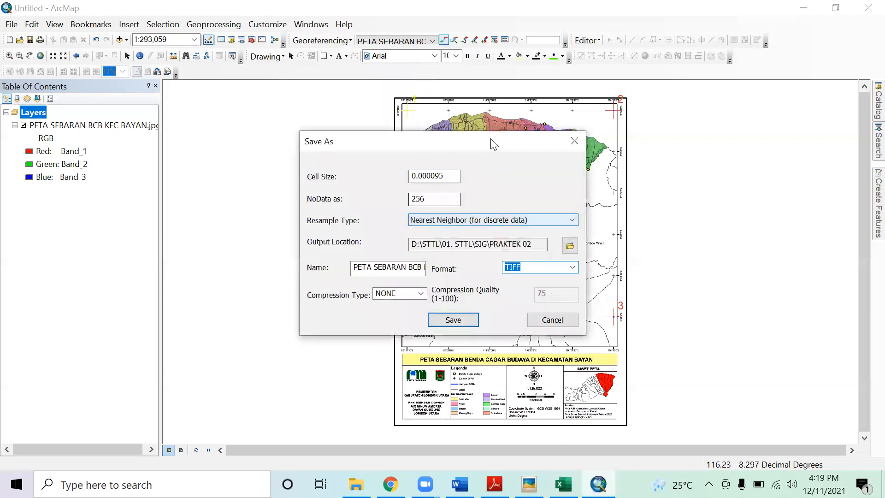
pyautogui.moveTo(482, 146); pyautogui.dragTo(429, 83)
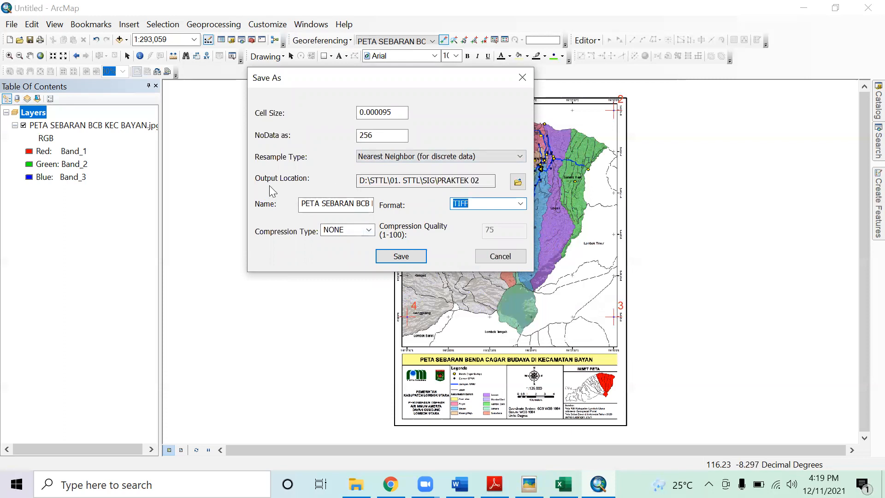
pyautogui.click(518, 183)
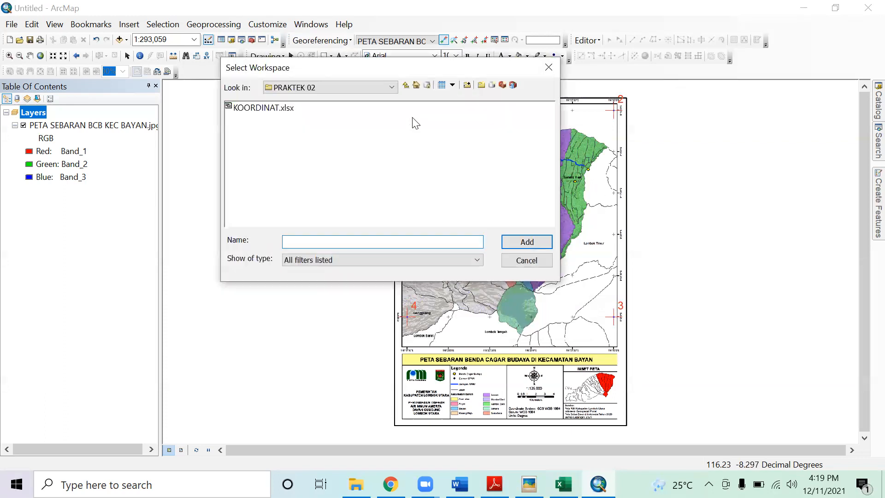
pyautogui.click(406, 85)
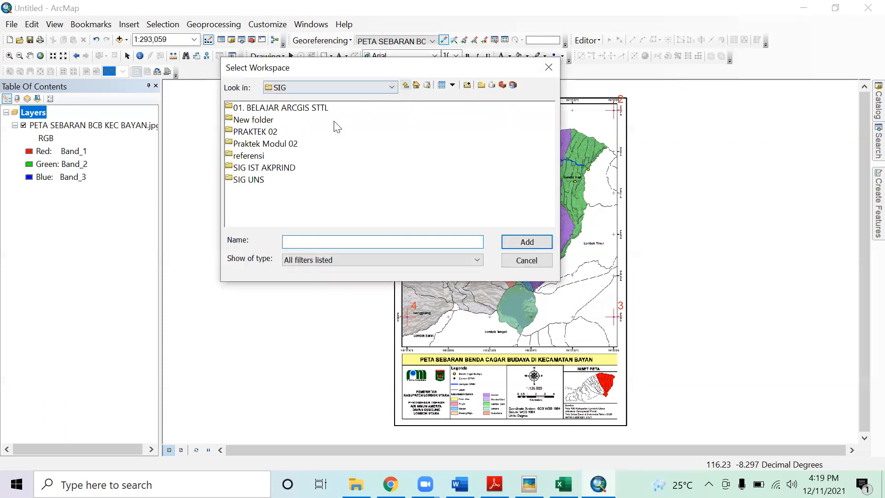
pyautogui.click(272, 146)
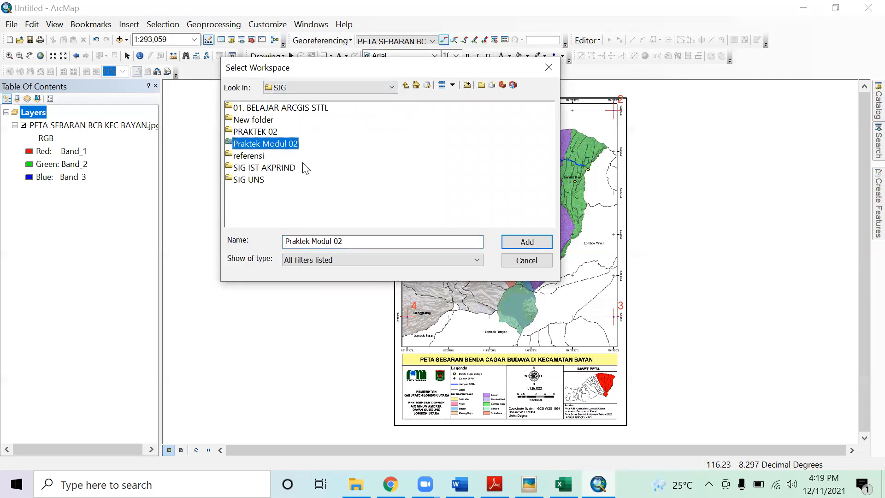
pyautogui.doubleClick(289, 146)
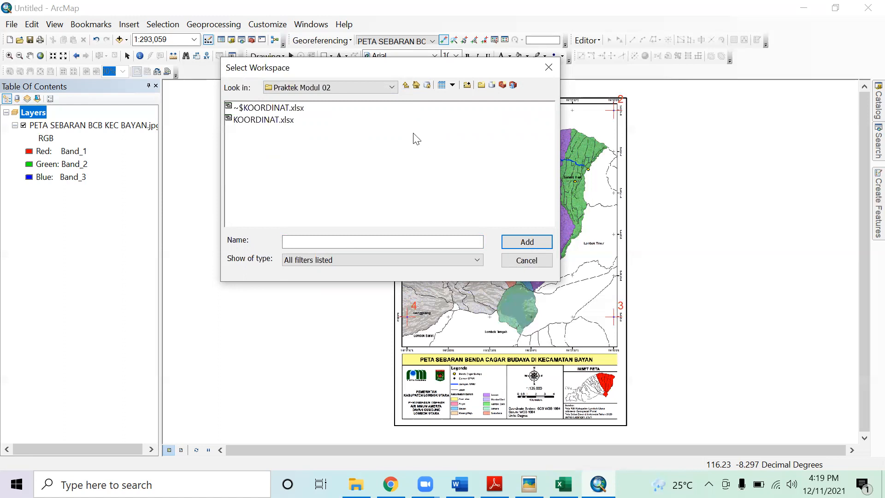
pyautogui.click(414, 87)
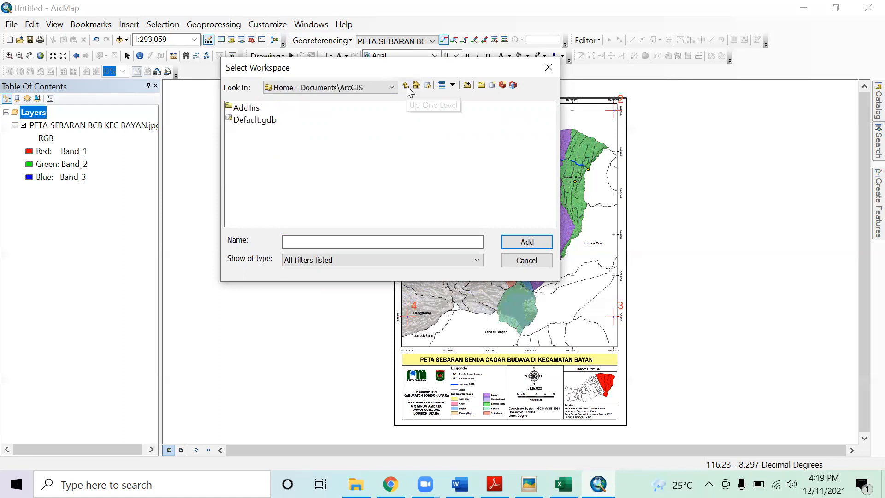
pyautogui.click(405, 86)
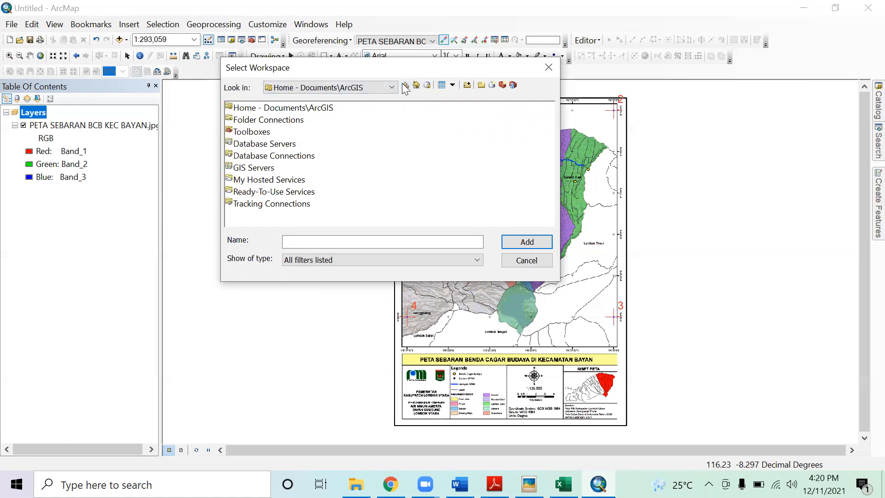
pyautogui.click(361, 88)
pyautogui.click(312, 140)
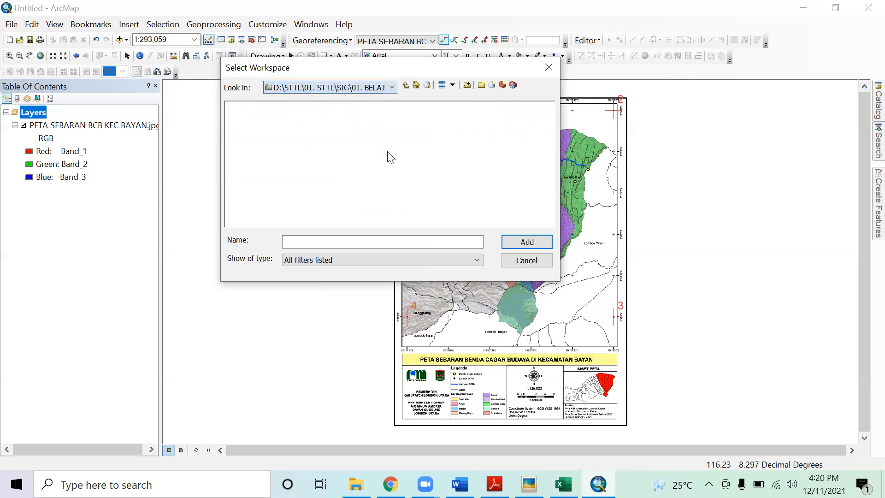
# Browse to the folder D:\STTL\01. STTL\SIG for the rectified map's output workspace
pyautogui.click(394, 85)
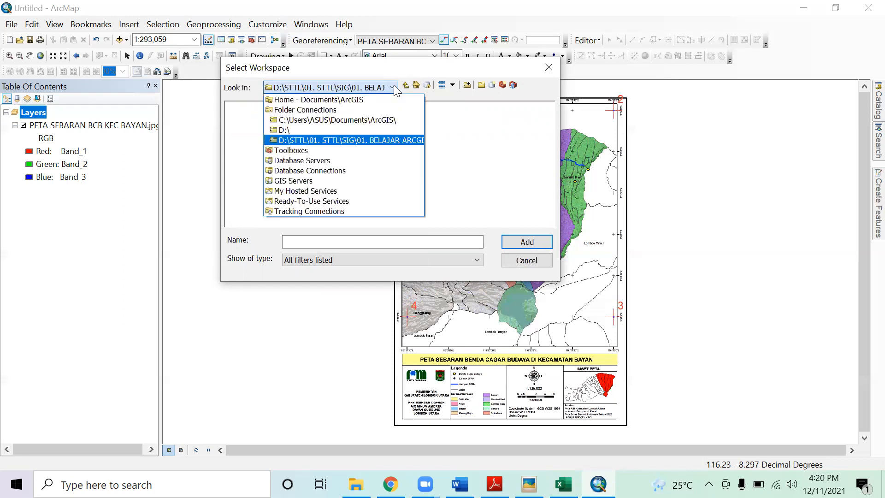
pyautogui.click(286, 134)
pyautogui.doubleClick(242, 203)
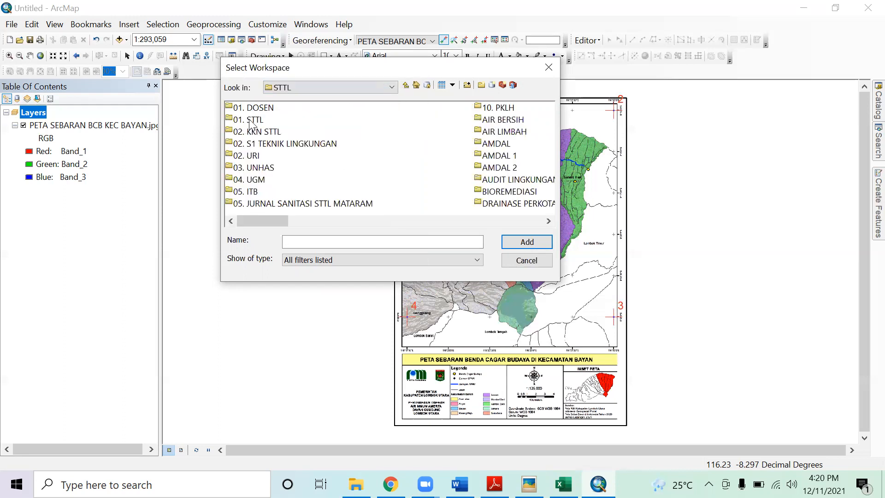
pyautogui.doubleClick(254, 120)
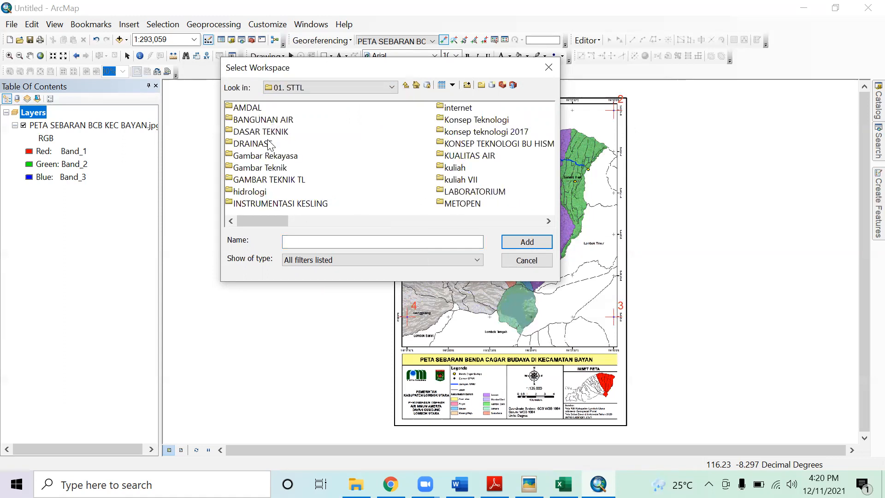
pyautogui.scroll(-1, 362, 169)
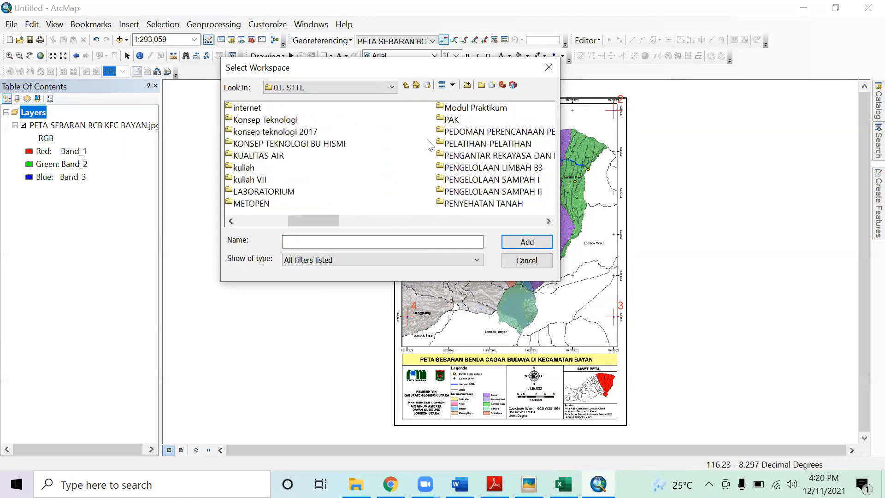
pyautogui.scroll(-1, 290, 180)
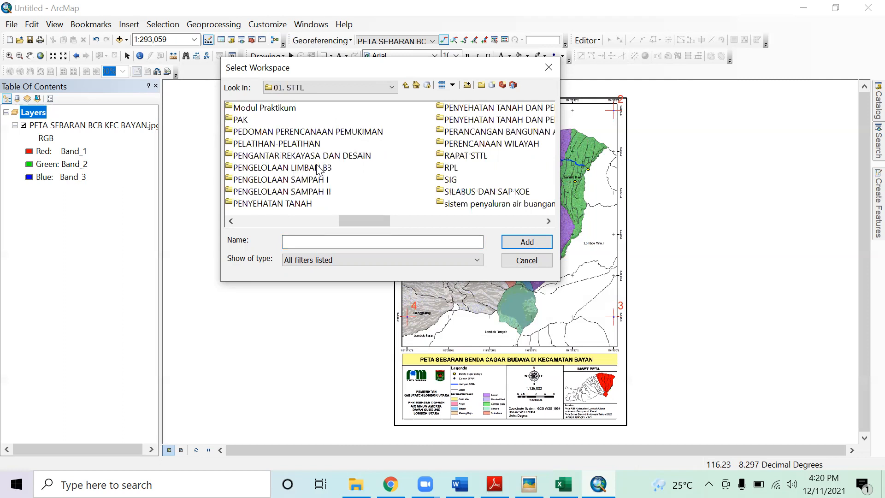
pyautogui.doubleClick(447, 180)
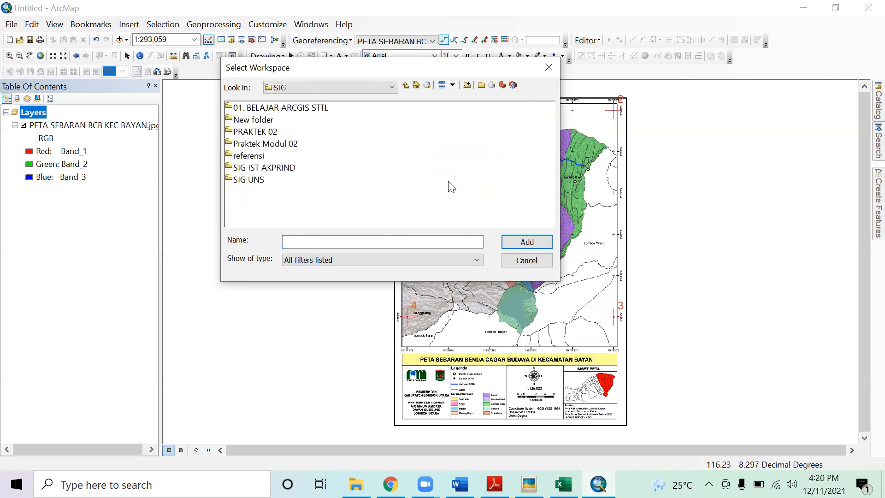
# Save the rectified raster as the TIFF "peta praktek 02.tif" in the Praktek Modul 02 folder
pyautogui.click(261, 143)
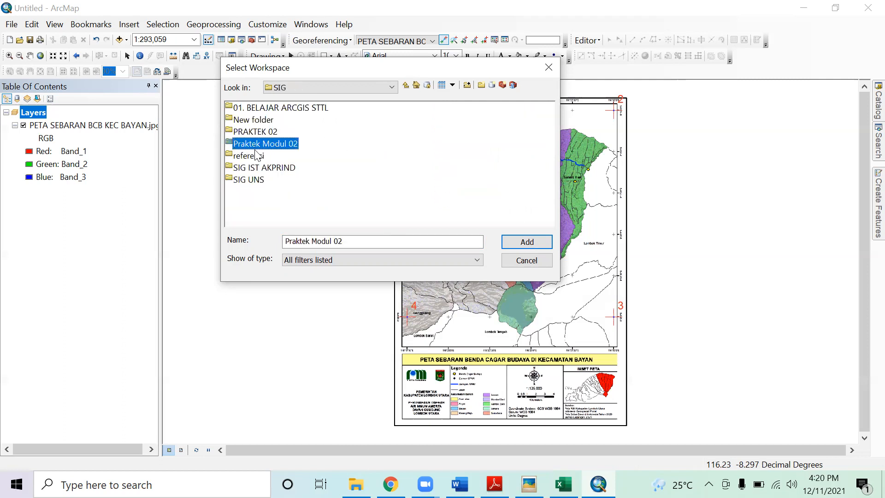
pyautogui.click(526, 243)
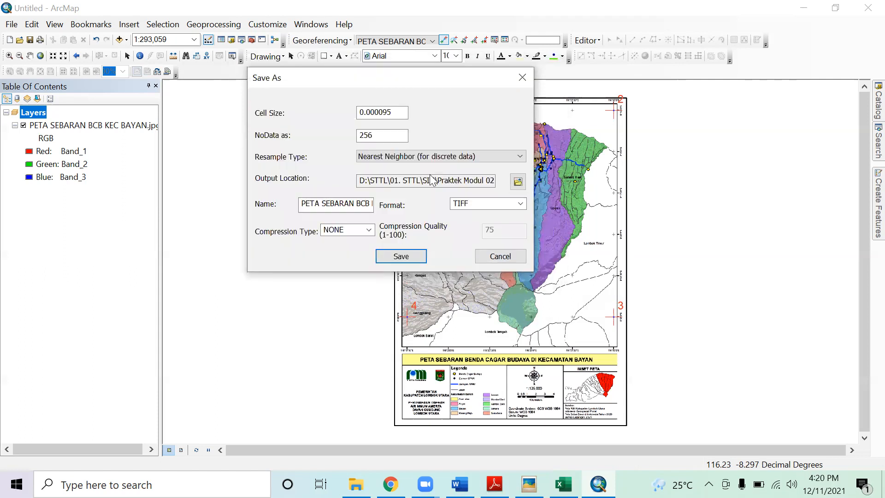
pyautogui.moveTo(301, 203); pyautogui.dragTo(391, 203)
pyautogui.click(343, 204)
pyautogui.click(362, 203)
pyautogui.moveTo(343, 203); pyautogui.dragTo(261, 201)
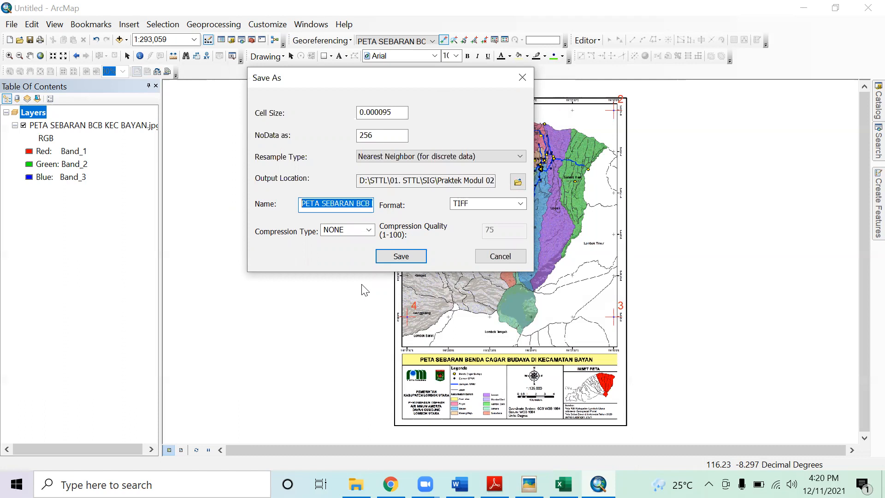
pyautogui.write('p.tif')
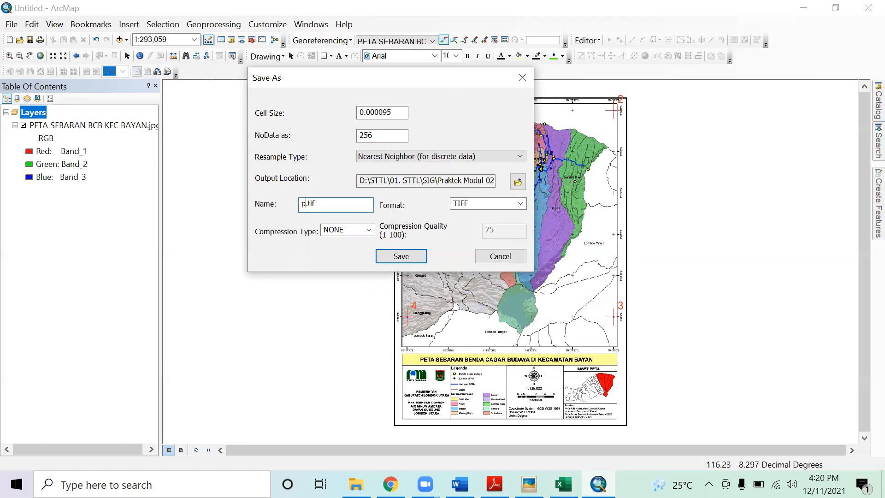
pyautogui.press('BackSpace')
pyautogui.write('peta praktek 02')
pyautogui.click(401, 260)
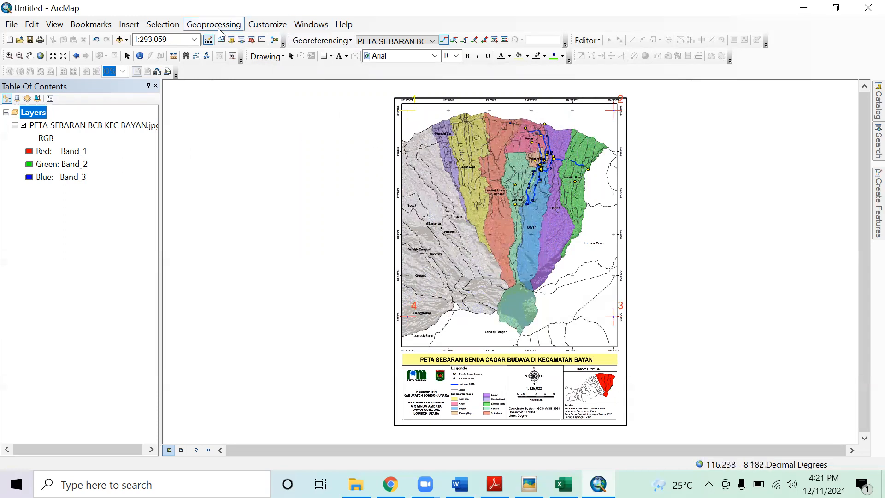
# Update the georeferencing of the PETA SEBARAN BCB KEC BAYAN.jpg image to save its current warp
pyautogui.click(198, 25)
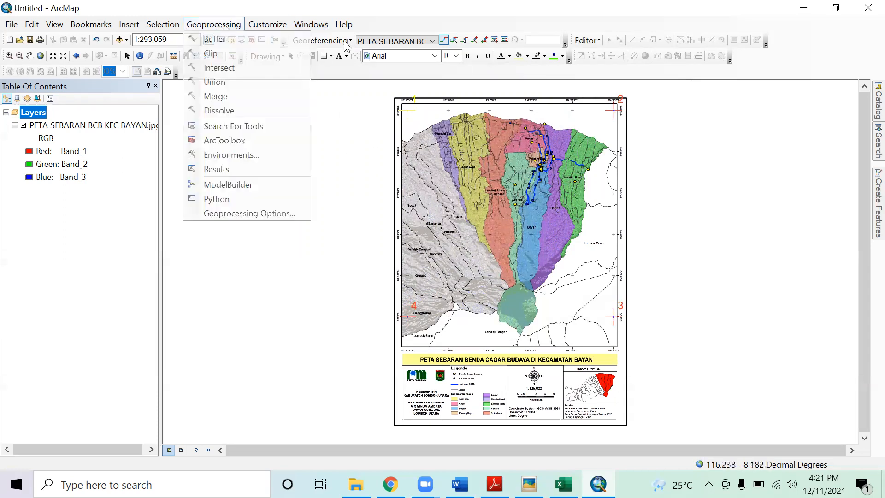
pyautogui.click(318, 45)
pyautogui.click(317, 45)
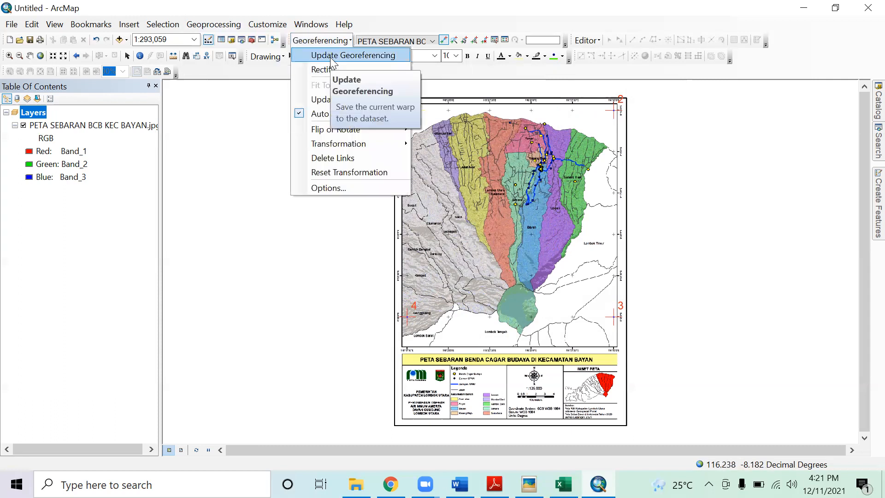
pyautogui.click(330, 55)
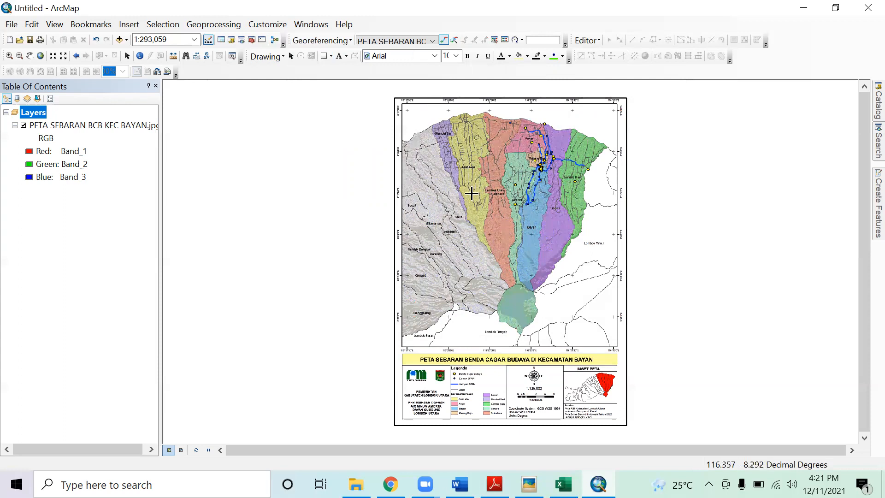
# Remove the PETA SEBARAN BCB KEC BAYAN.jpg layer from the map
pyautogui.rightClick(82, 126)
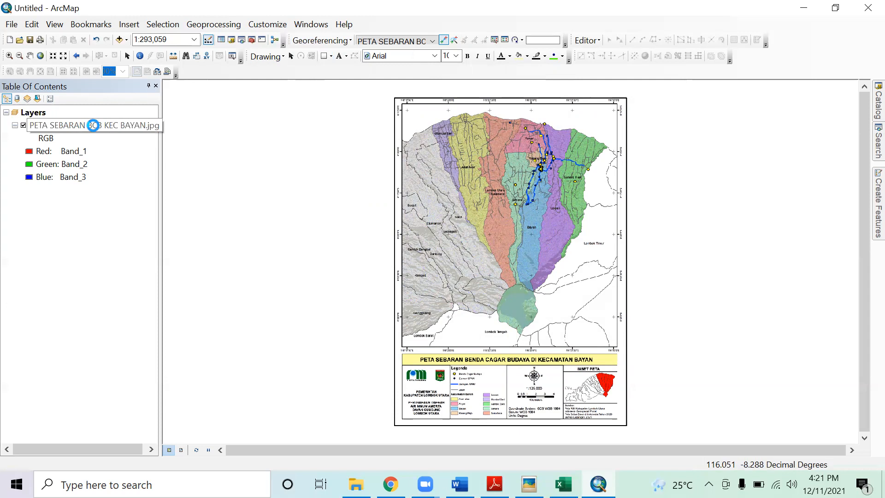
pyautogui.rightClick(85, 126)
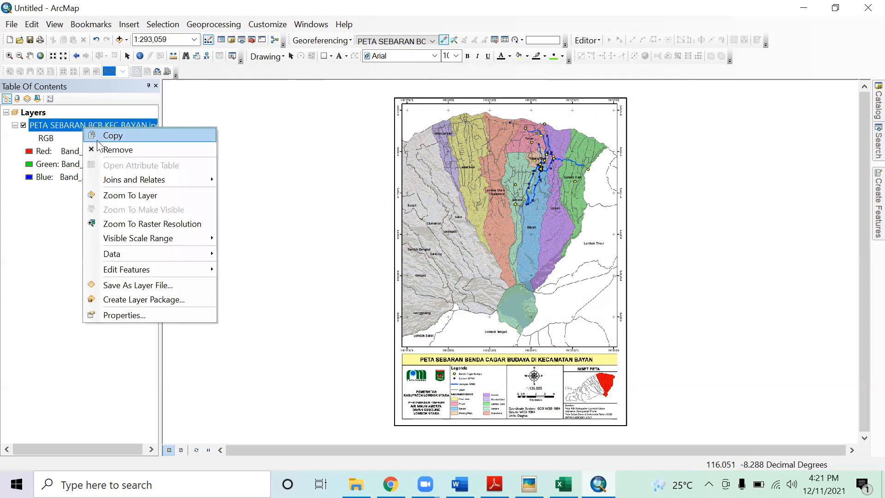
pyautogui.click(108, 151)
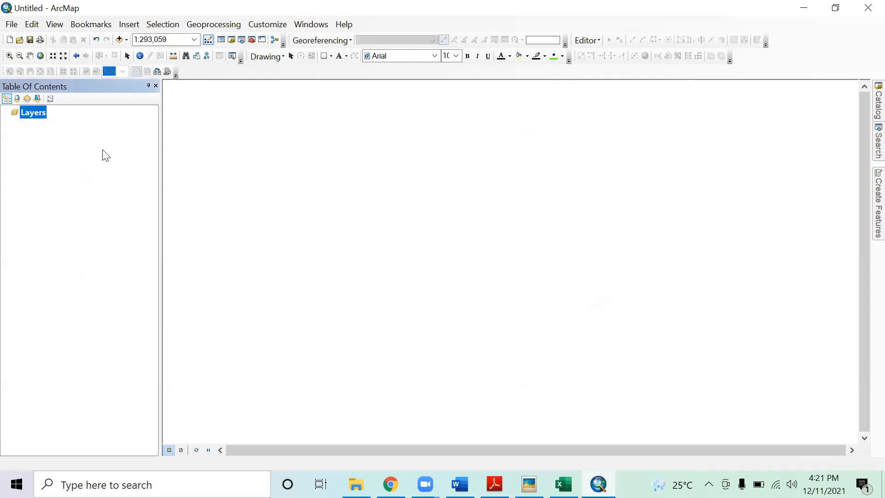
# Add the raster peta praktek 02.tif from the Praktek Modul 02 folder to the map
pyautogui.click(119, 41)
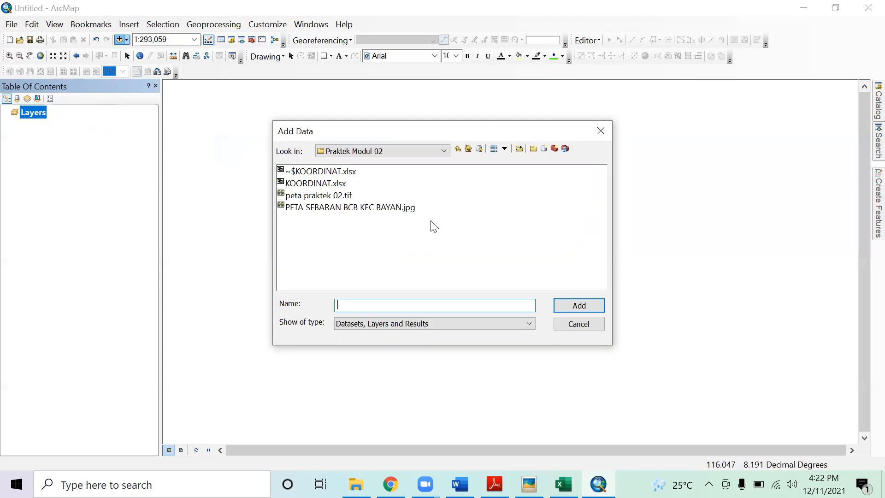
pyautogui.click(321, 197)
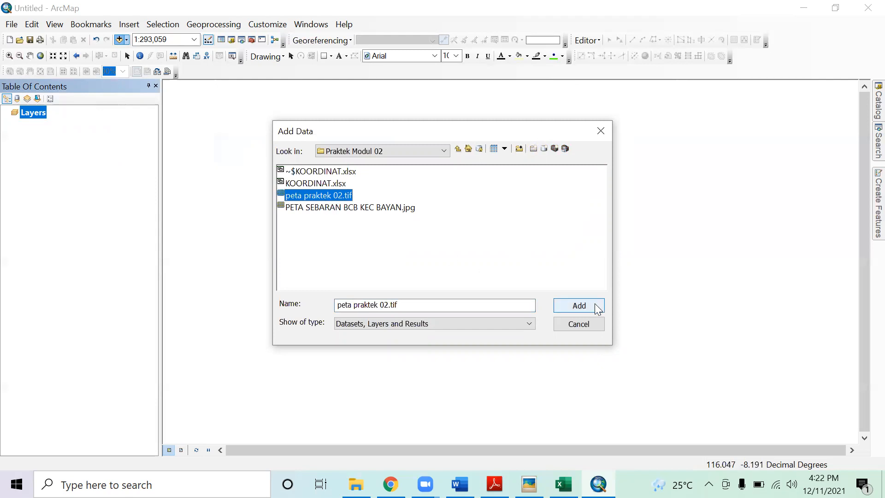
pyautogui.click(579, 306)
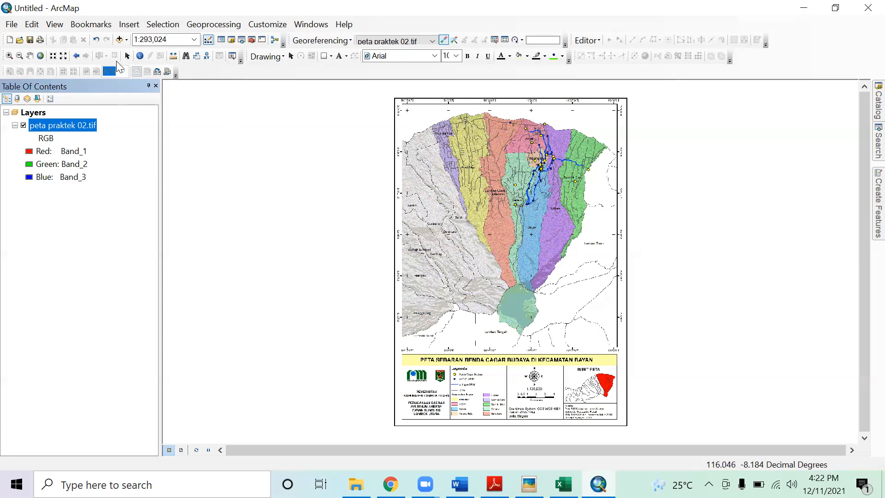
pyautogui.click(30, 56)
pyautogui.moveTo(511, 247); pyautogui.dragTo(489, 247)
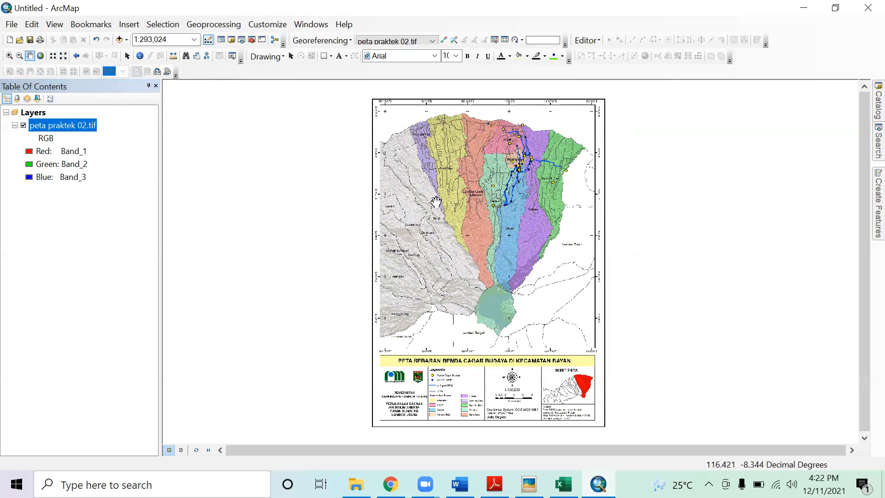
pyautogui.moveTo(428, 164); pyautogui.dragTo(436, 168)
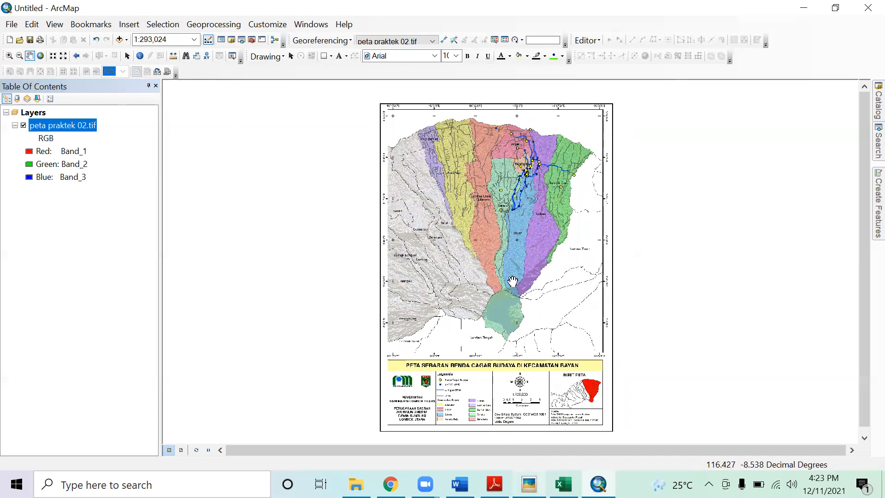
pyautogui.moveTo(513, 282); pyautogui.dragTo(509, 279)
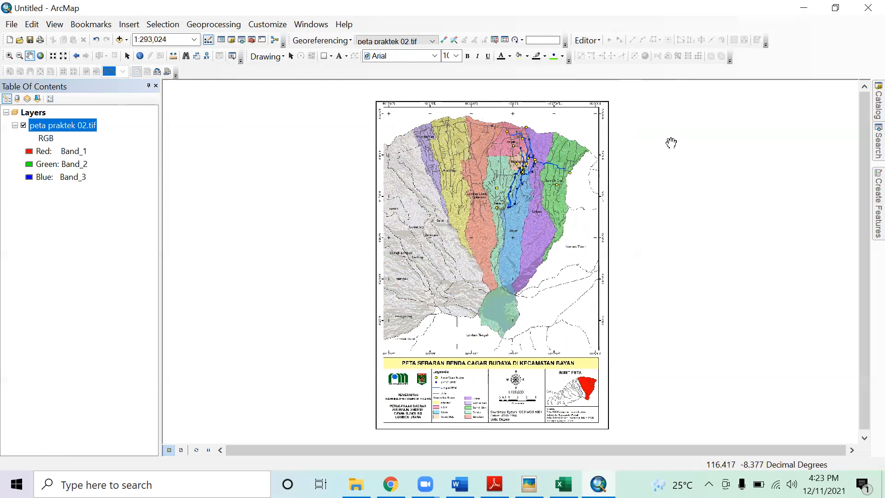
pyautogui.moveTo(512, 214); pyautogui.dragTo(503, 210)
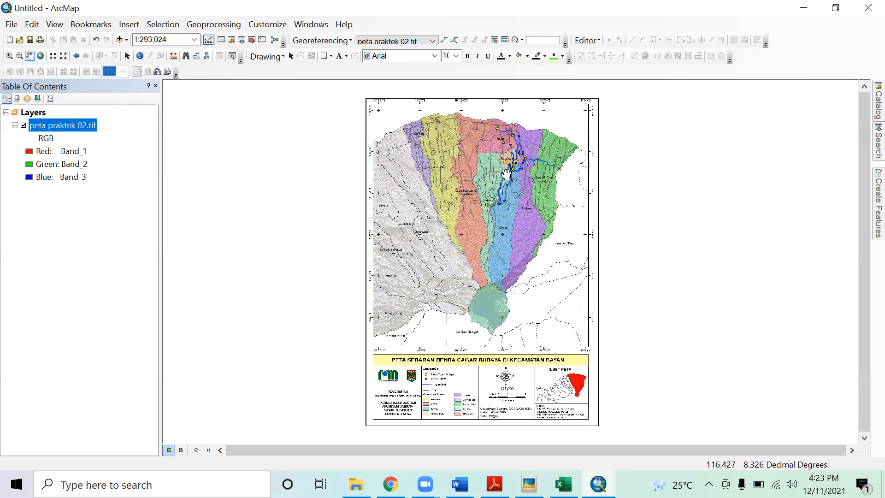
pyautogui.scroll(-1, 502, 187)
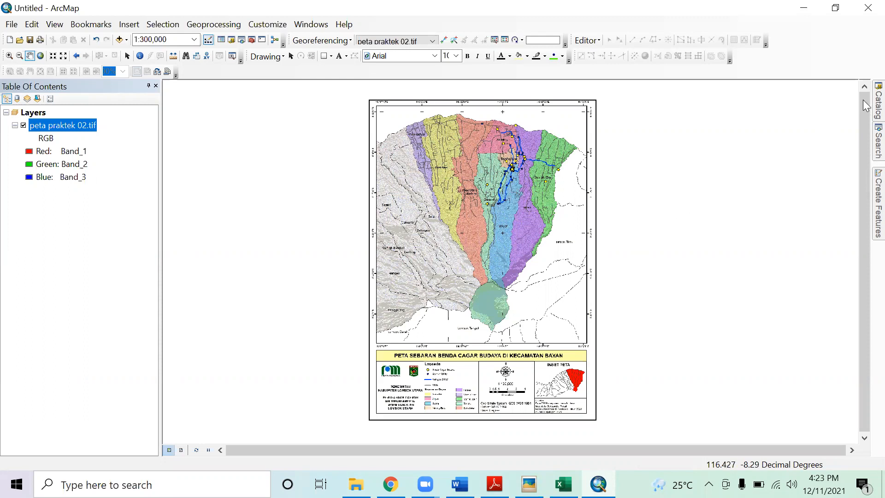
# Browse the catalog to D:\STTL\01. STTL\SIG\Praktek Modul 02 and expand that folder's contents
pyautogui.click(878, 102)
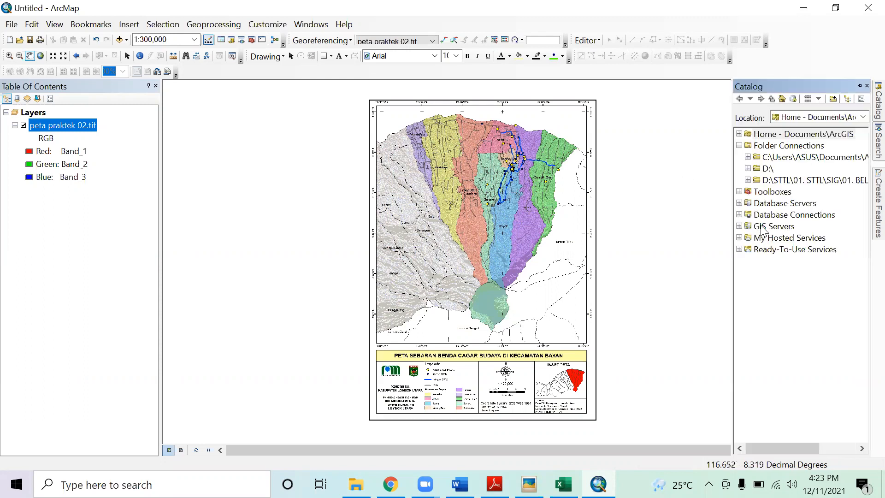
pyautogui.click(749, 180)
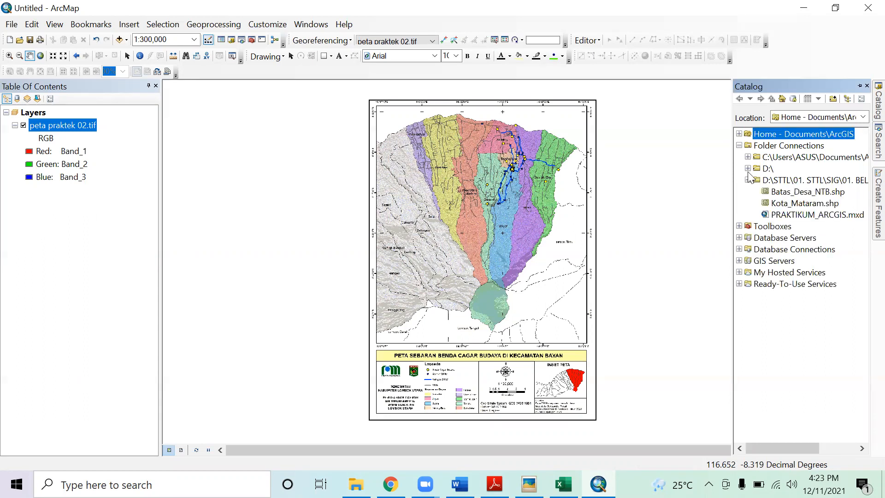
pyautogui.click(749, 180)
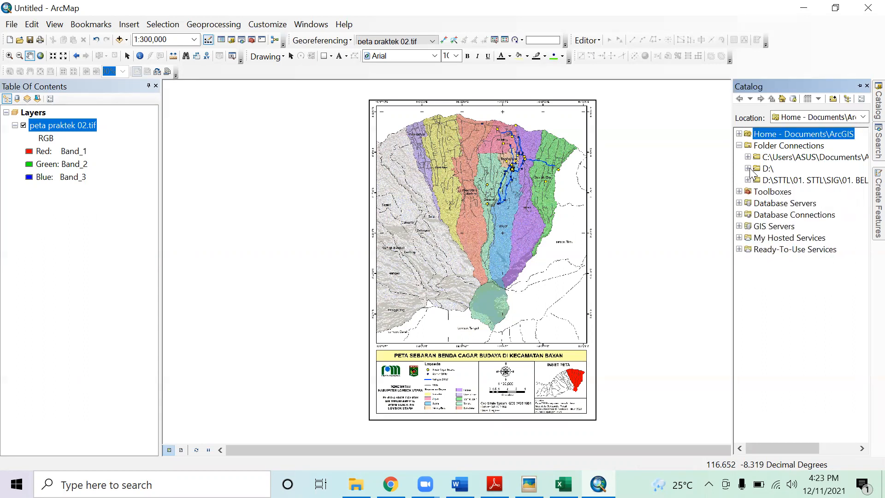
pyautogui.click(748, 168)
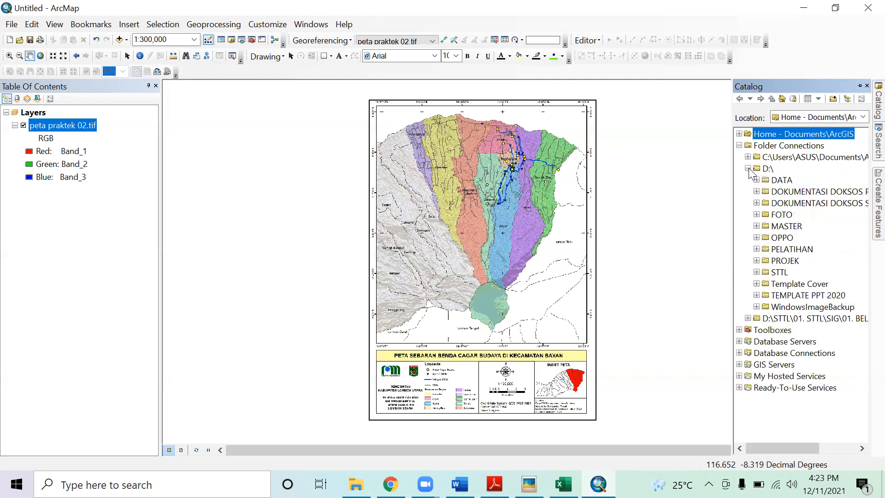
pyautogui.click(756, 272)
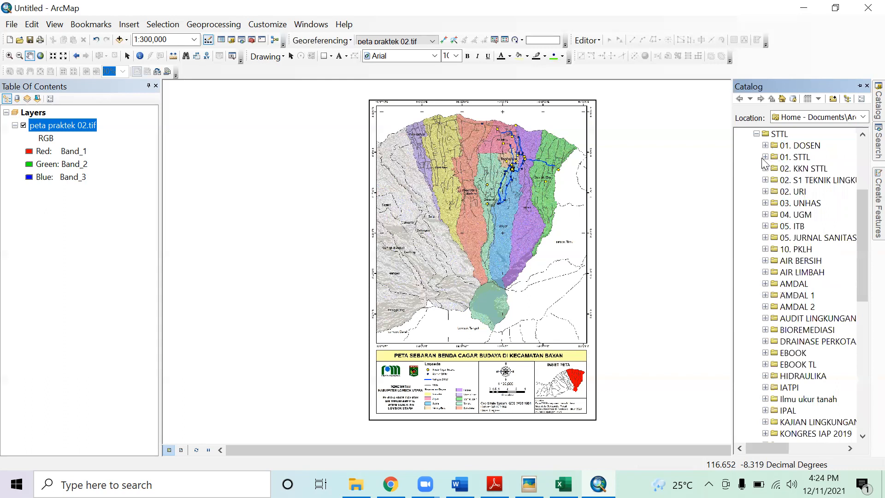
pyautogui.click(764, 157)
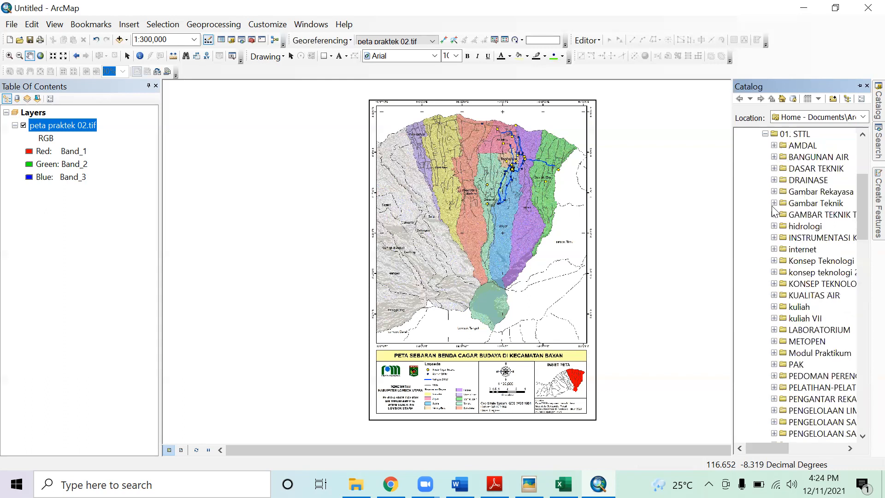
pyautogui.scroll(-5, 777, 322)
pyautogui.click(774, 318)
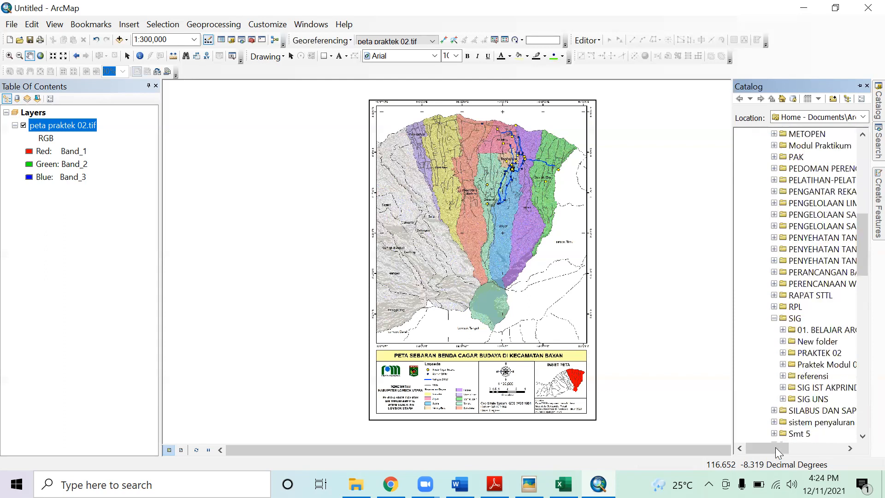
pyautogui.click(807, 365)
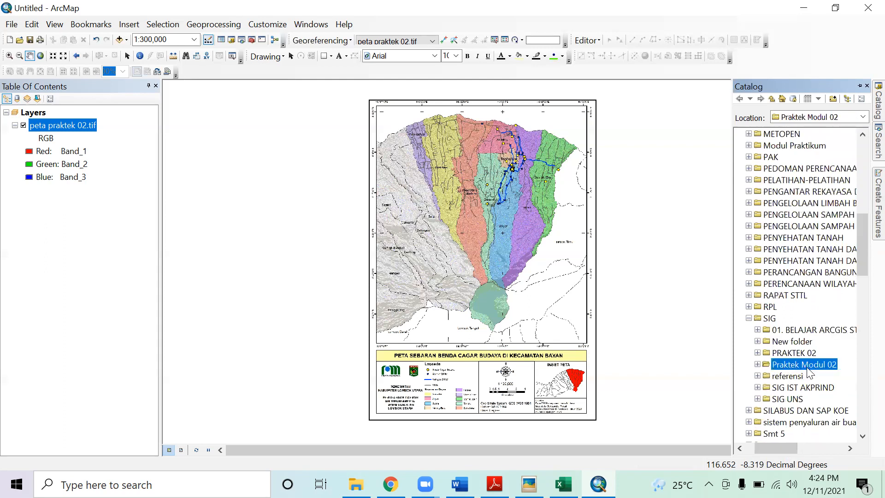
pyautogui.click(758, 365)
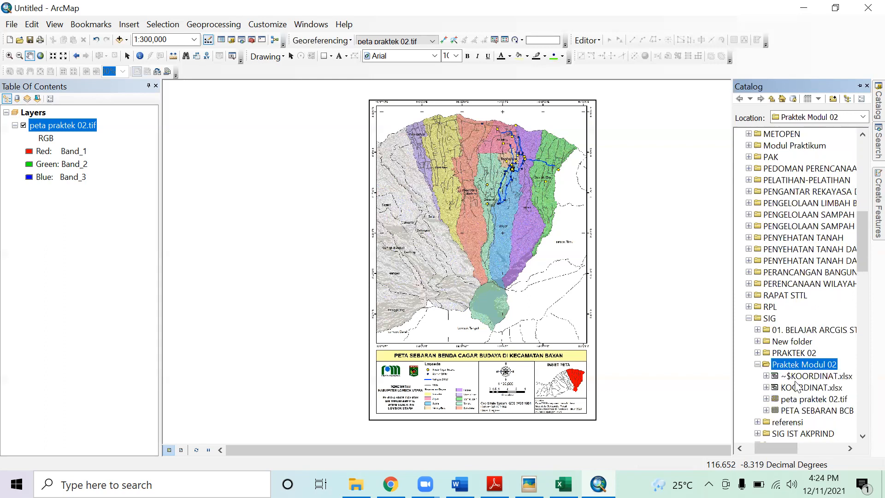
pyautogui.scroll(-1, 812, 369)
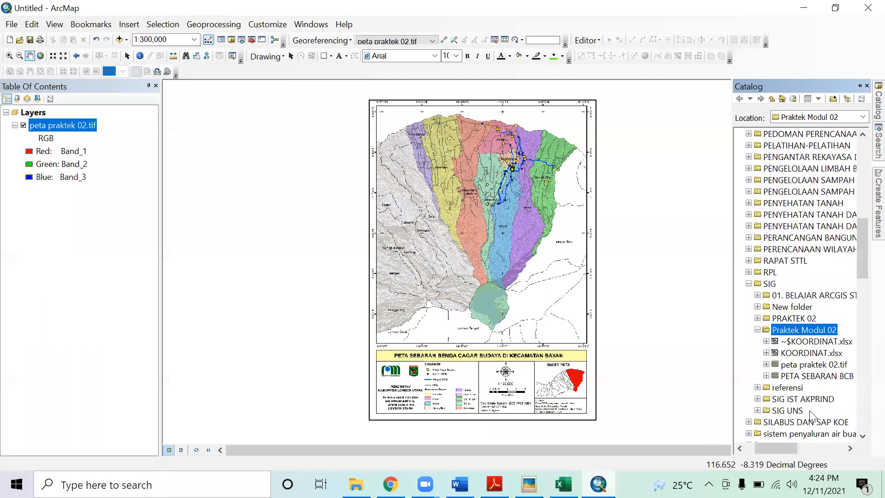
# Start a new shapefile in the Praktek Modul 02 folder with feature type Point and the name Elemen_SPAM
pyautogui.hotkey('shift', 'F10')
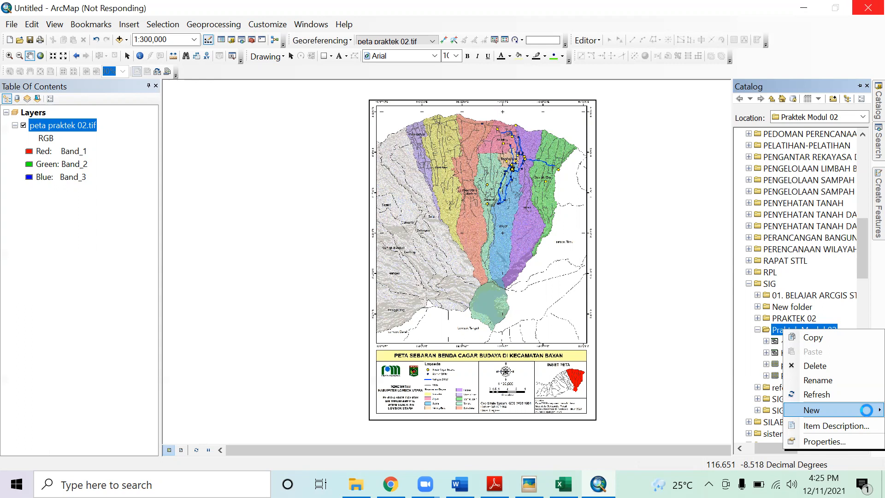
pyautogui.moveTo(866, 414)
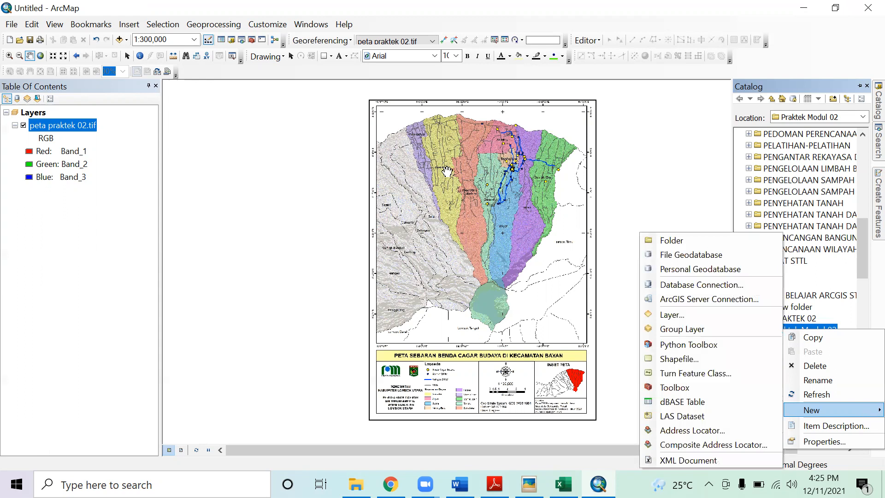
pyautogui.click(704, 358)
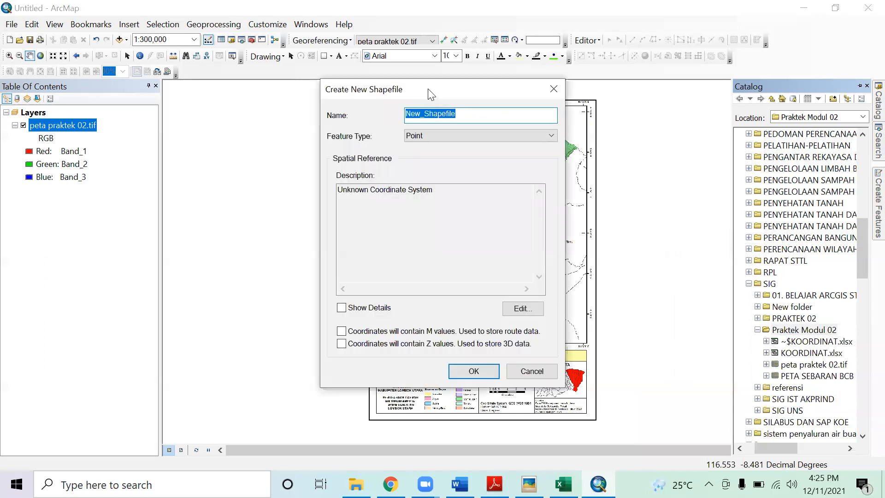
pyautogui.moveTo(428, 88); pyautogui.dragTo(328, 102)
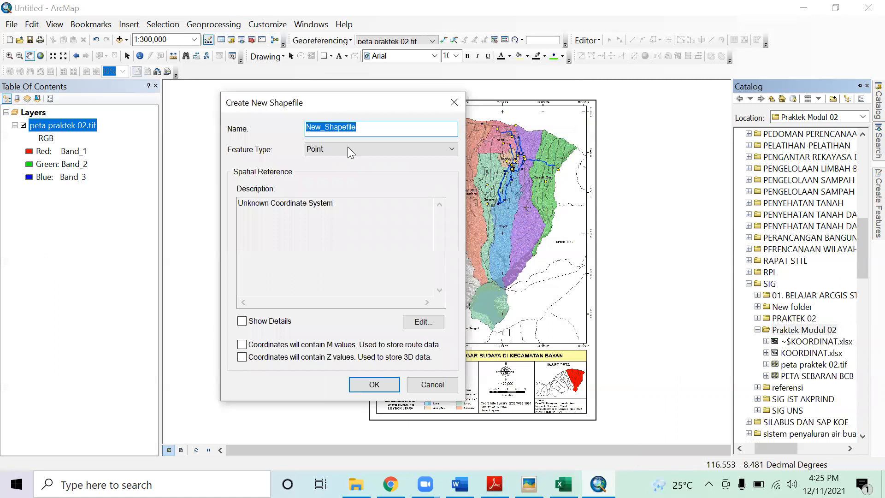
pyautogui.click(344, 149)
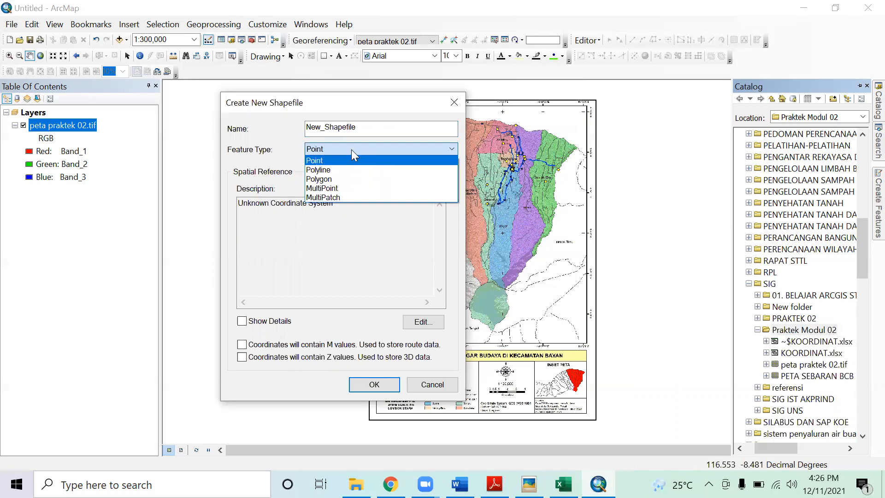
pyautogui.click(318, 161)
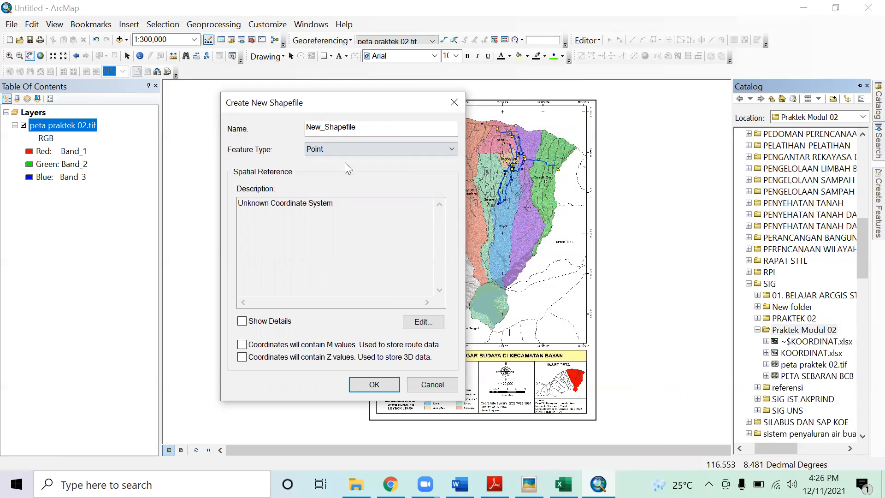
pyautogui.doubleClick(363, 127)
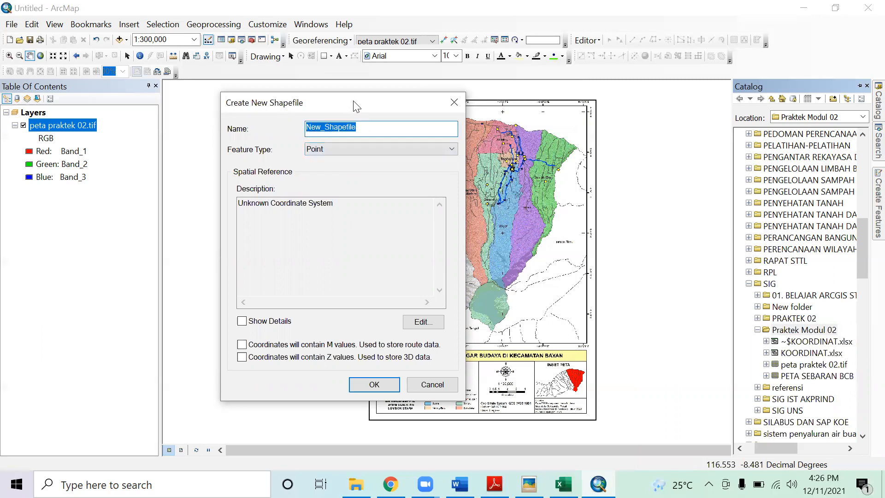
pyautogui.moveTo(357, 106); pyautogui.dragTo(247, 115)
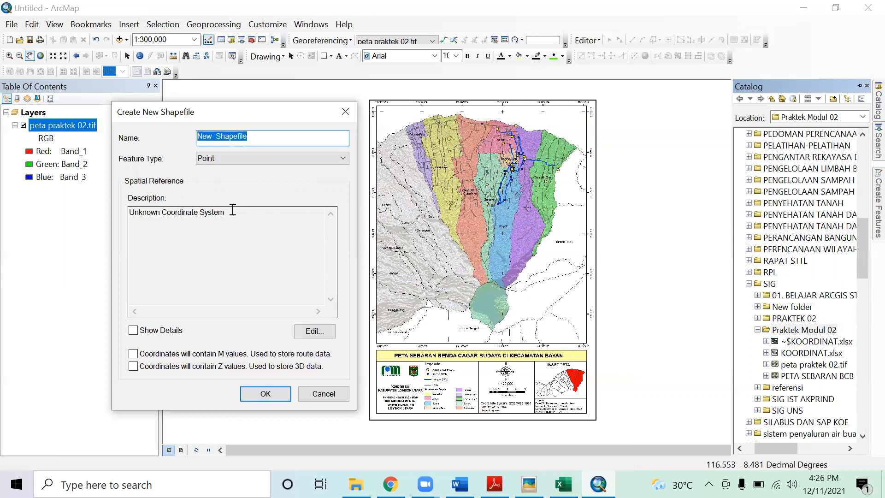
pyautogui.write('E')
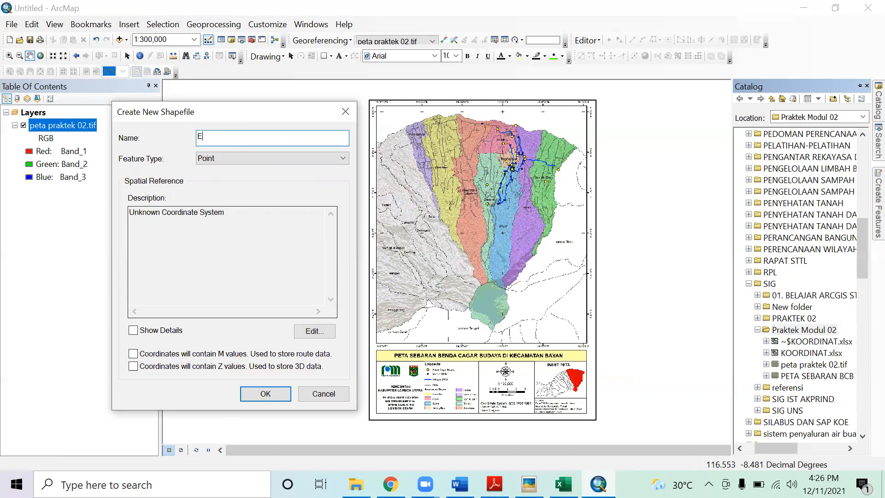
pyautogui.write('lemen_SPAM')
# Assign the WGS 1984 geographic coordinate system to Elemen_SPAM and create the shapefile
pyautogui.click(324, 335)
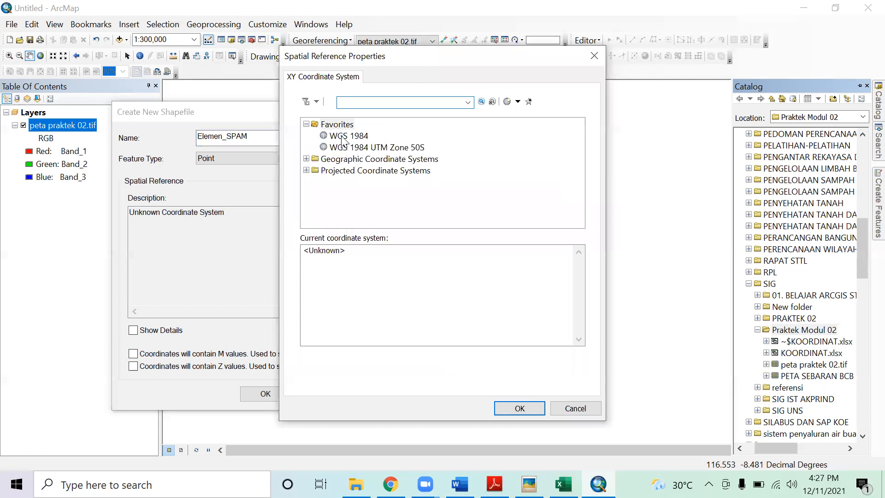
pyautogui.click(342, 138)
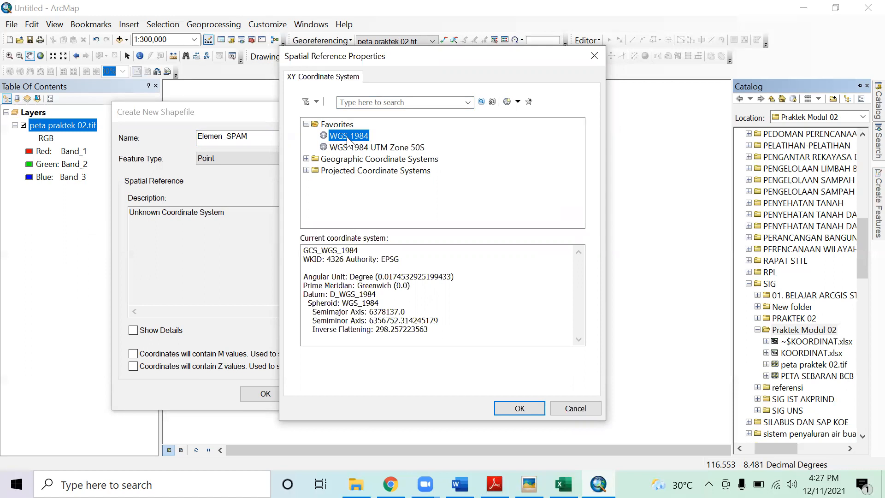
pyautogui.click(518, 412)
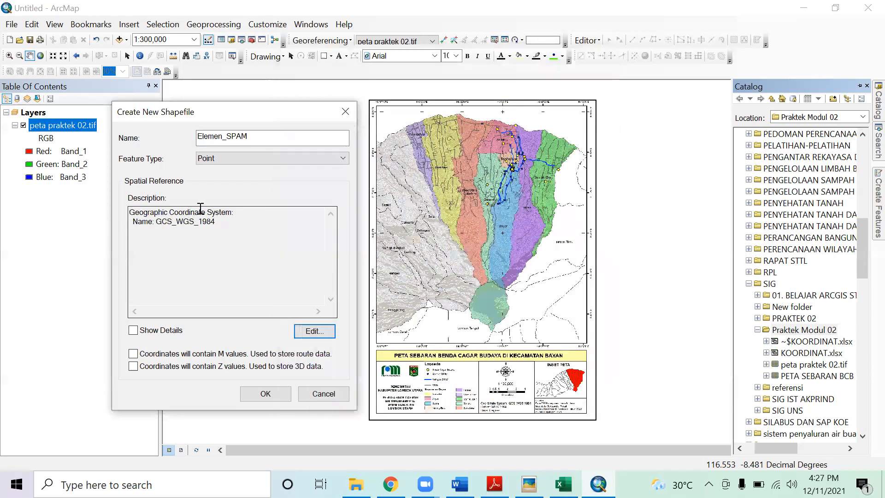
pyautogui.click(266, 394)
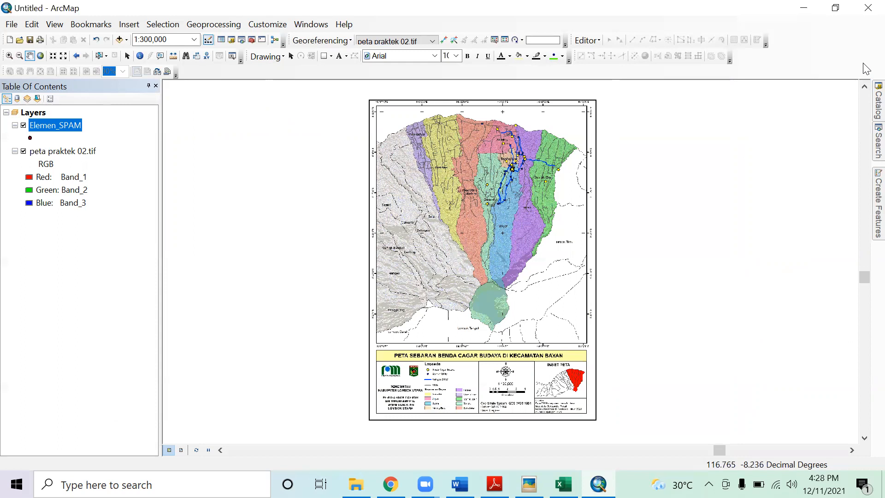
pyautogui.moveTo(877, 102)
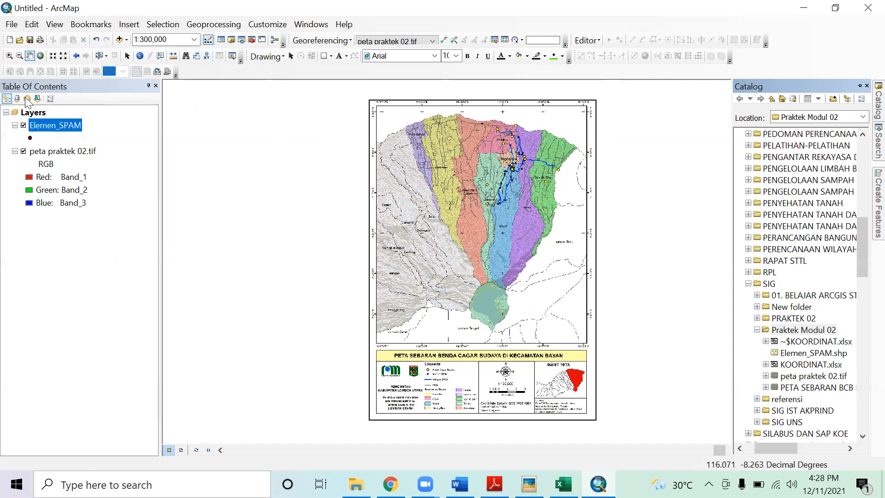
pyautogui.click(59, 137)
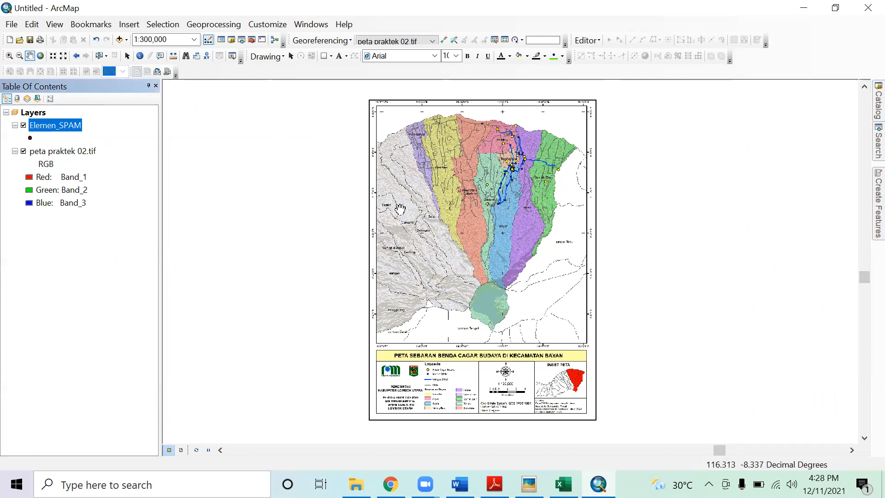
# Start another shapefile in the Praktek Modul 02 folder with feature type Polyline and the name Jaringan_SPAM
pyautogui.moveTo(866, 112)
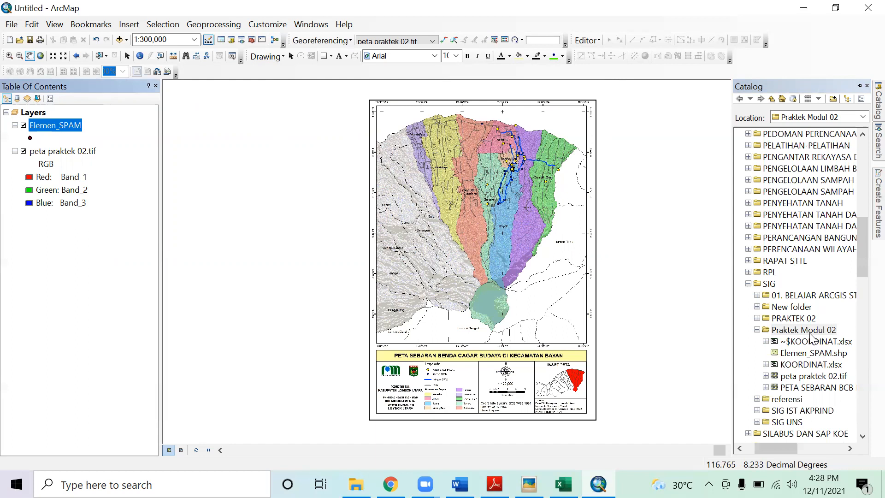
pyautogui.rightClick(809, 331)
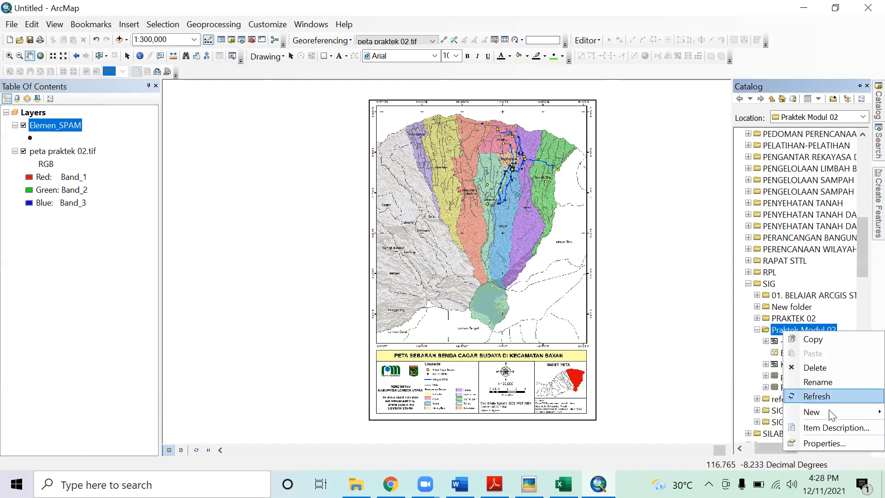
pyautogui.moveTo(829, 417)
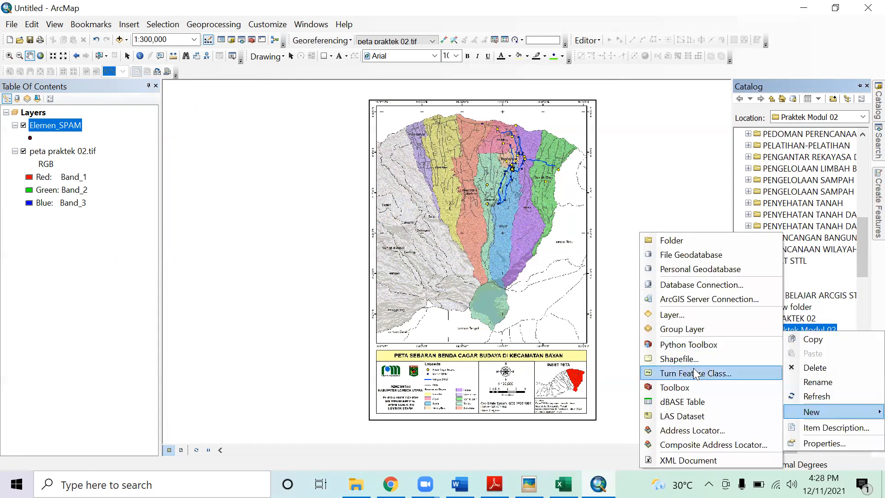
pyautogui.click(691, 359)
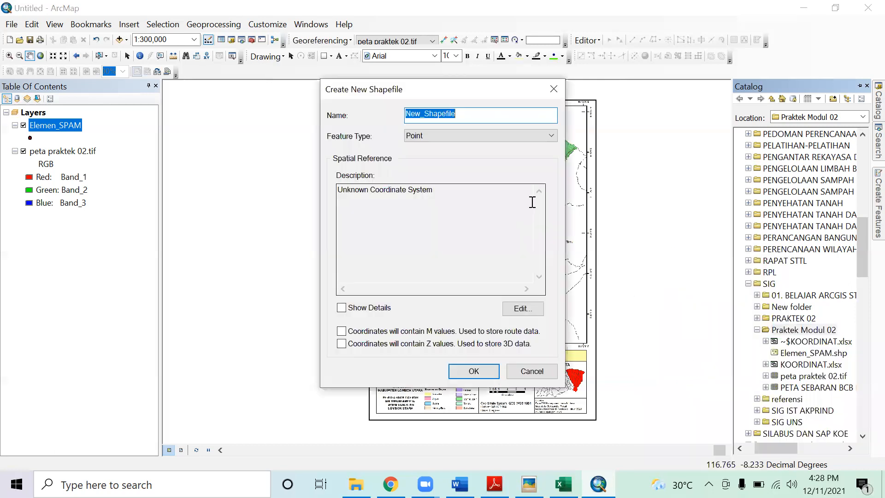
pyautogui.click(422, 136)
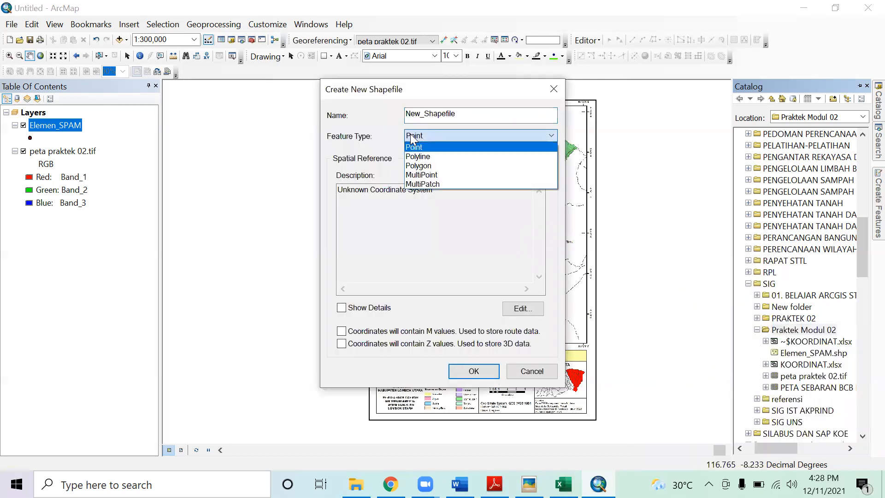
pyautogui.click(428, 160)
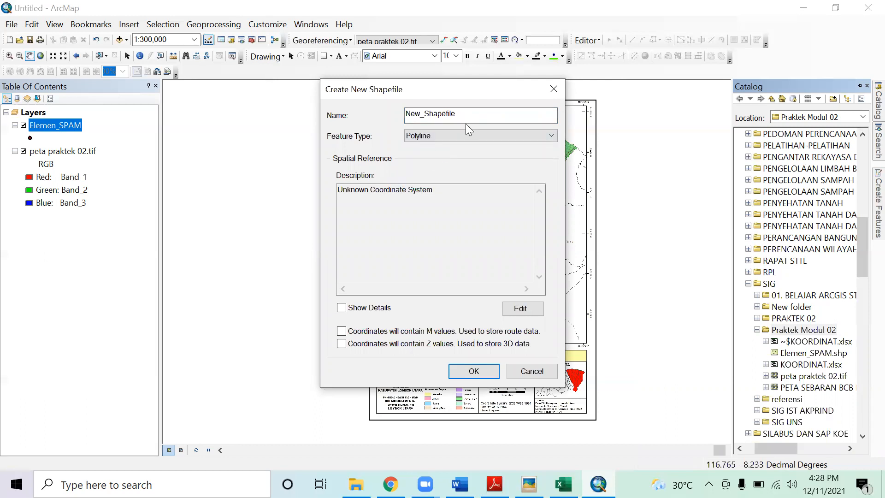
pyautogui.moveTo(474, 115); pyautogui.dragTo(371, 113)
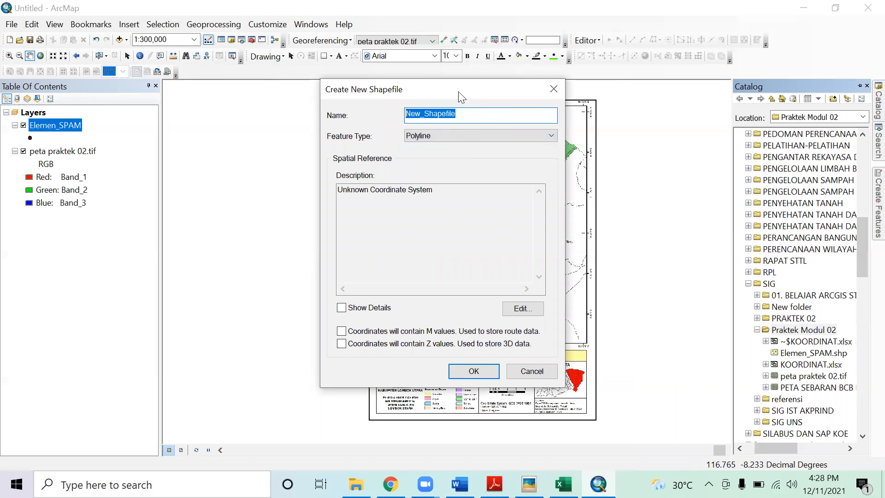
pyautogui.moveTo(460, 95); pyautogui.dragTo(329, 95)
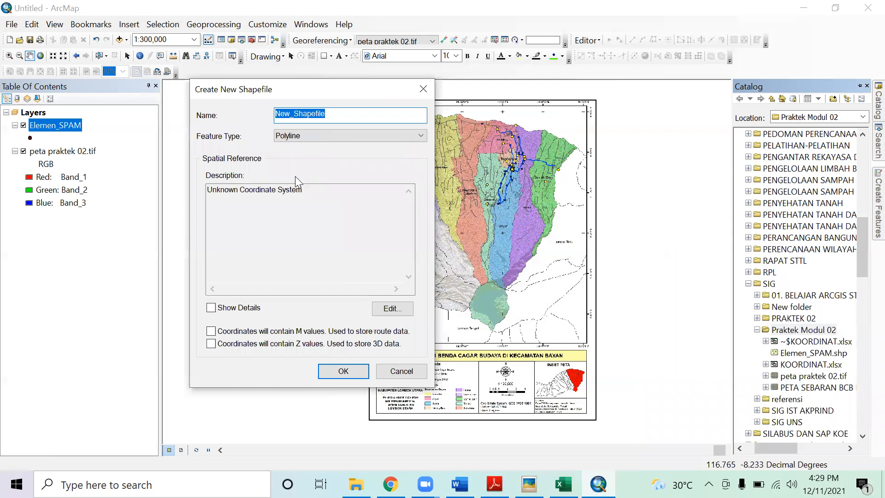
pyautogui.write('Jaringan_SP')
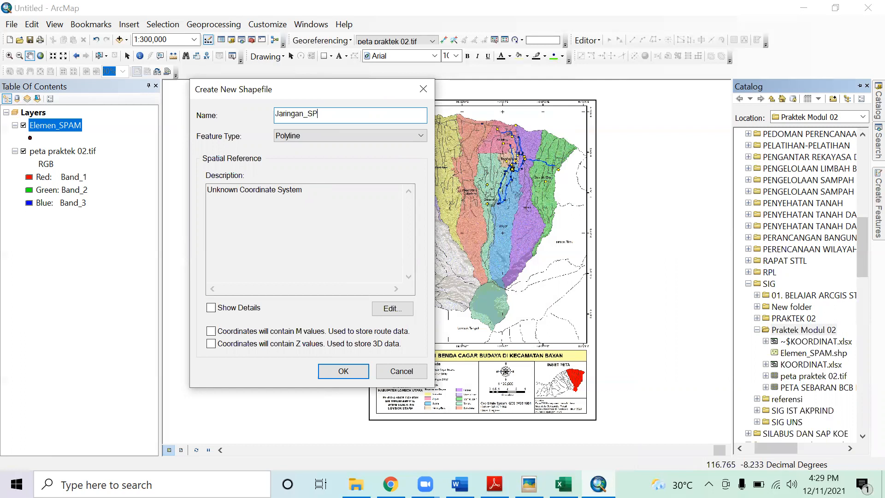
pyautogui.write('AM')
# Assign the WGS 1984 geographic coordinate system to Jaringan_SPAM and create the shapefile
pyautogui.click(391, 309)
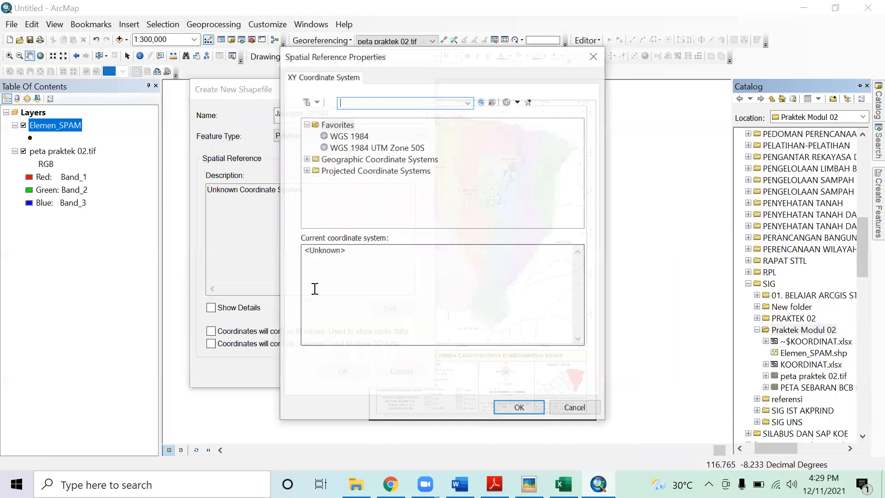
pyautogui.click(341, 138)
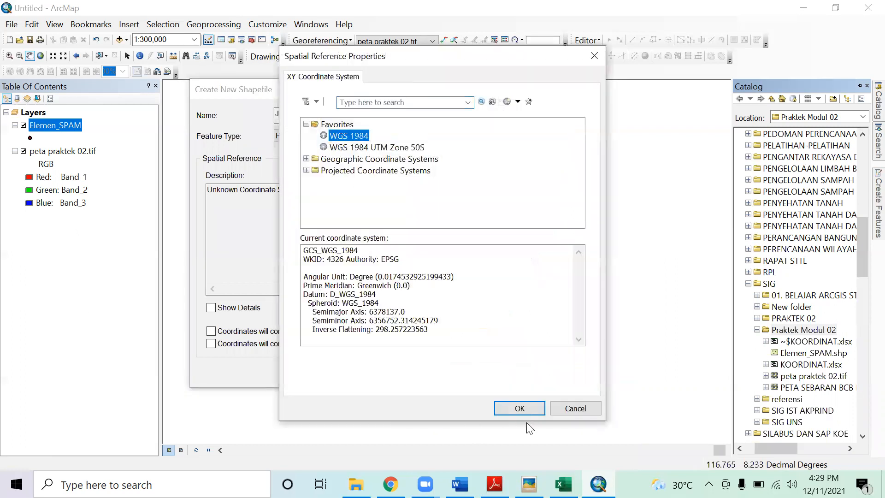
pyautogui.click(520, 409)
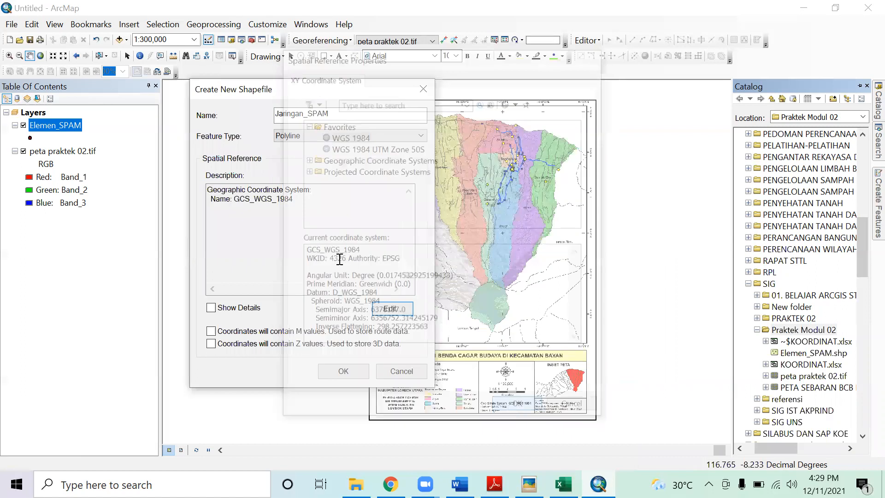
pyautogui.click(342, 371)
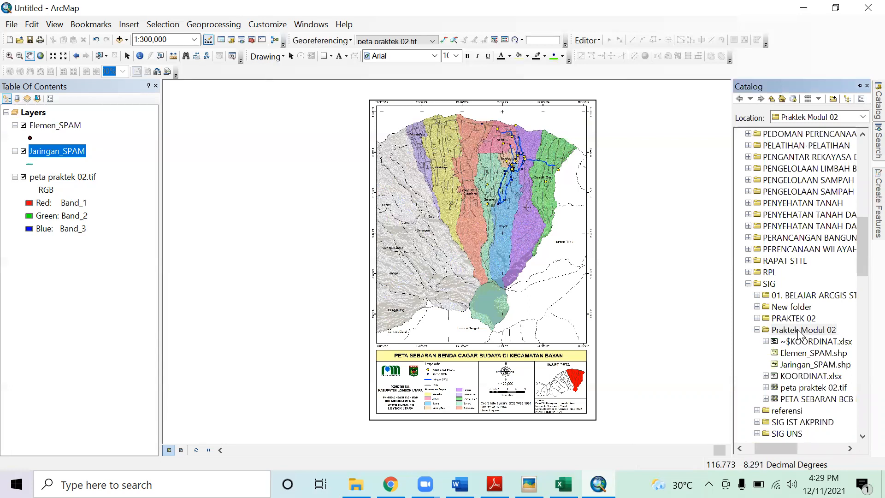
# Start a third shapefile in the Praktek Modul 02 folder with feature type Polygon and the name Kecamatan_Bayan
pyautogui.rightClick(800, 331)
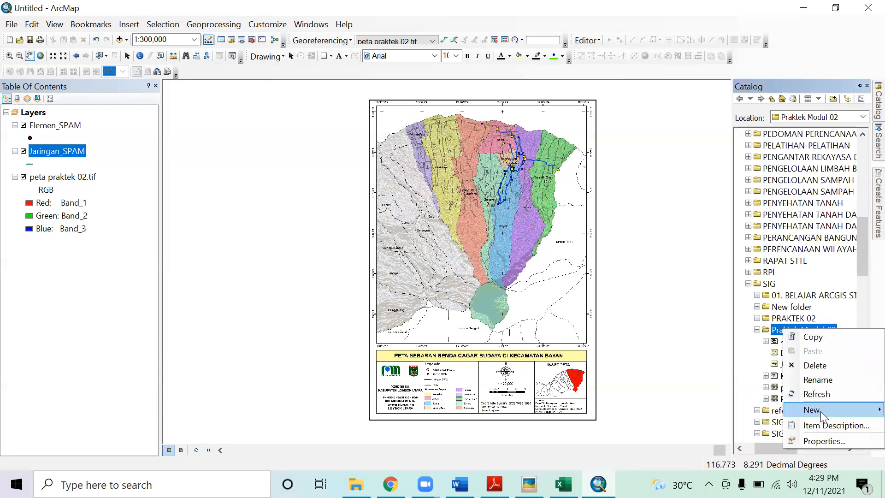
pyautogui.moveTo(821, 411)
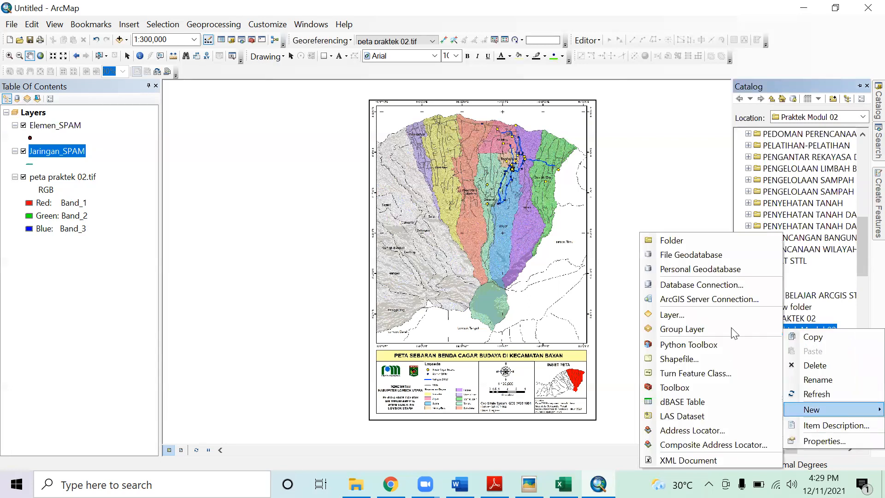
pyautogui.click(674, 360)
pyautogui.click(470, 135)
pyautogui.click(440, 165)
pyautogui.moveTo(480, 112); pyautogui.dragTo(355, 95)
pyautogui.moveTo(452, 90); pyautogui.dragTo(262, 91)
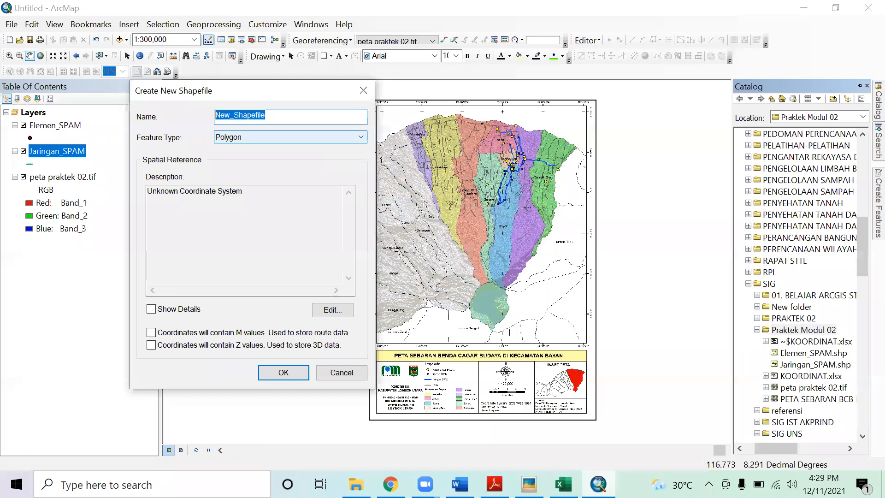
pyautogui.write('Kecamat')
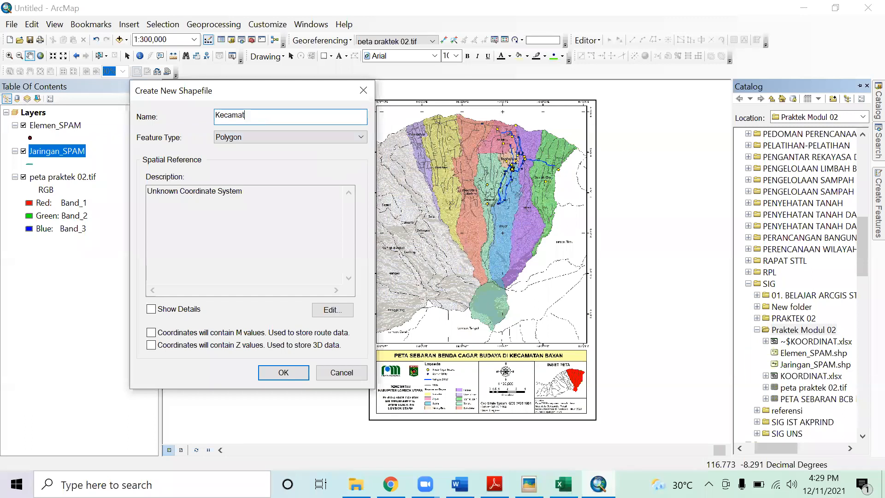
pyautogui.write('an_Bayan')
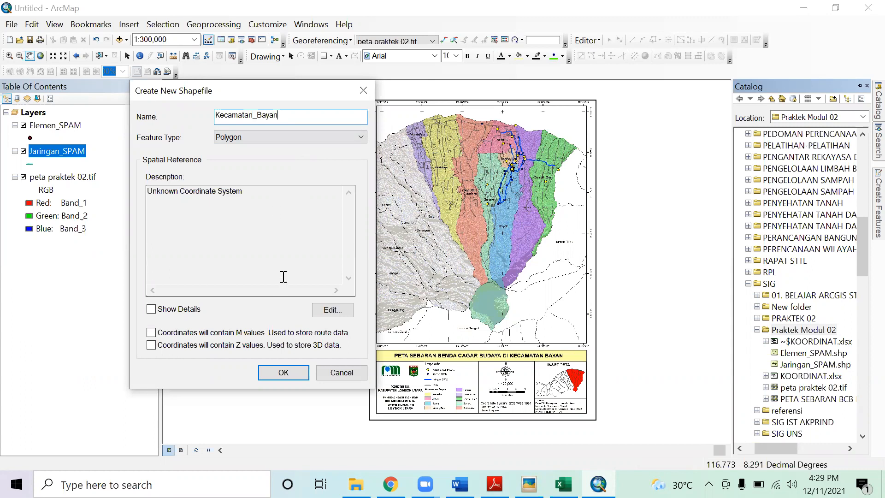
# Assign the WGS 1984 geographic coordinate system to Kecamatan_Bayan and create the shapefile
pyautogui.click(332, 310)
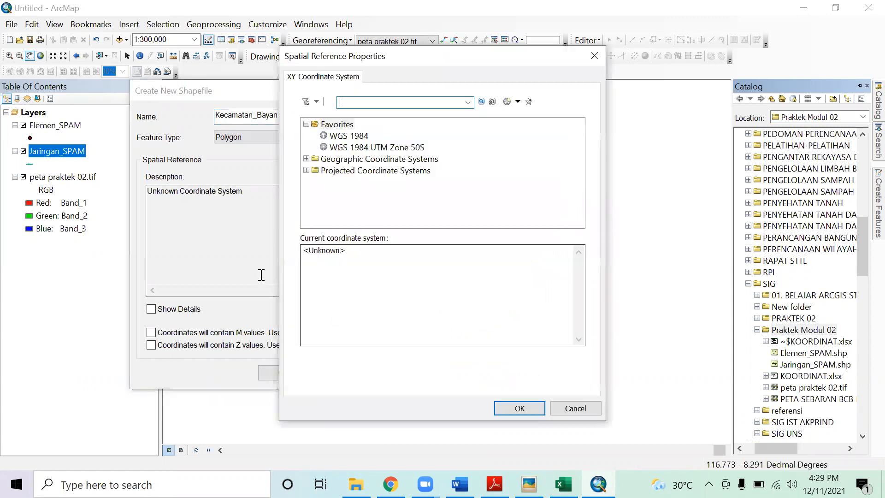
pyautogui.click(341, 136)
pyautogui.click(520, 409)
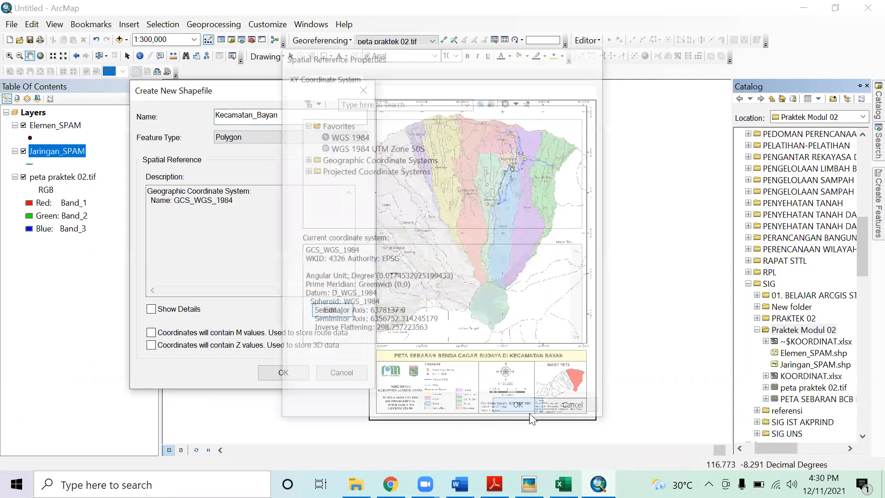
pyautogui.click(283, 373)
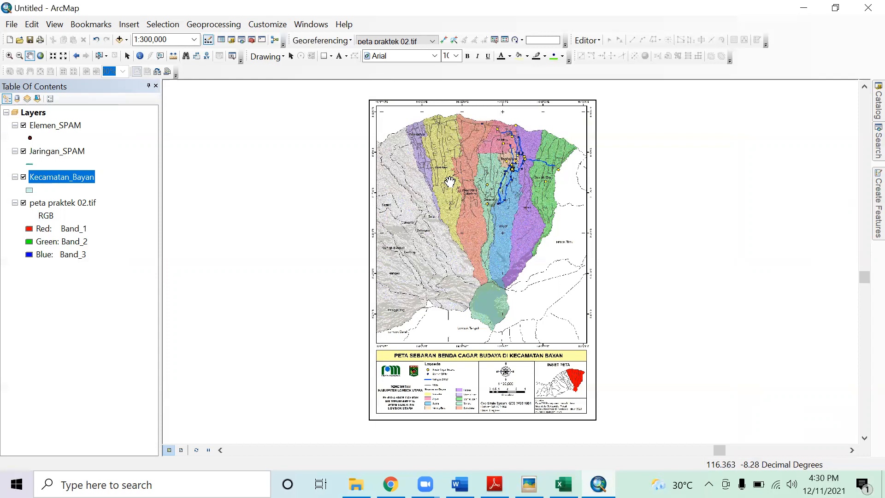
# Start an editing session on the Elemen_SPAM layer
pyautogui.moveTo(468, 228); pyautogui.dragTo(392, 242)
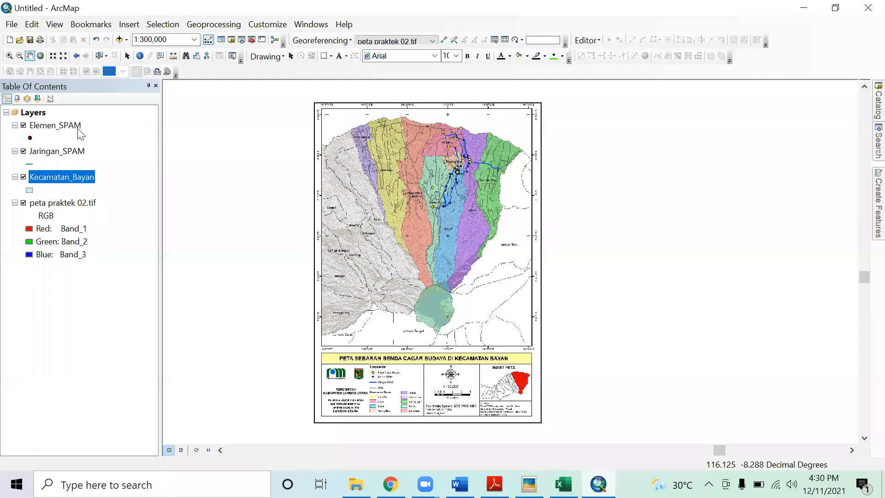
pyautogui.click(50, 131)
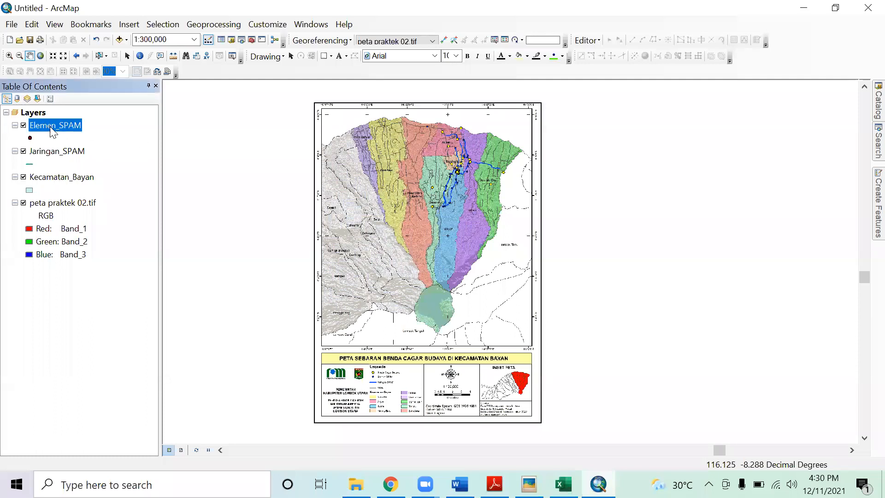
pyautogui.rightClick(49, 130)
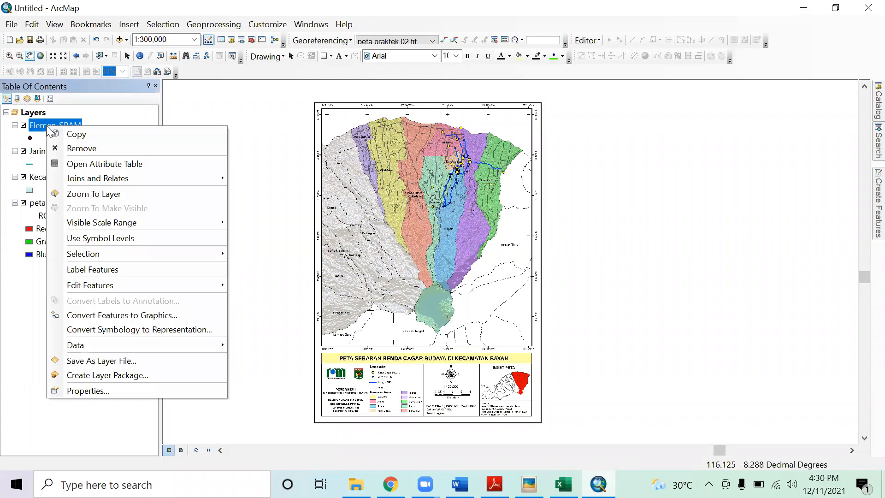
pyautogui.click(99, 285)
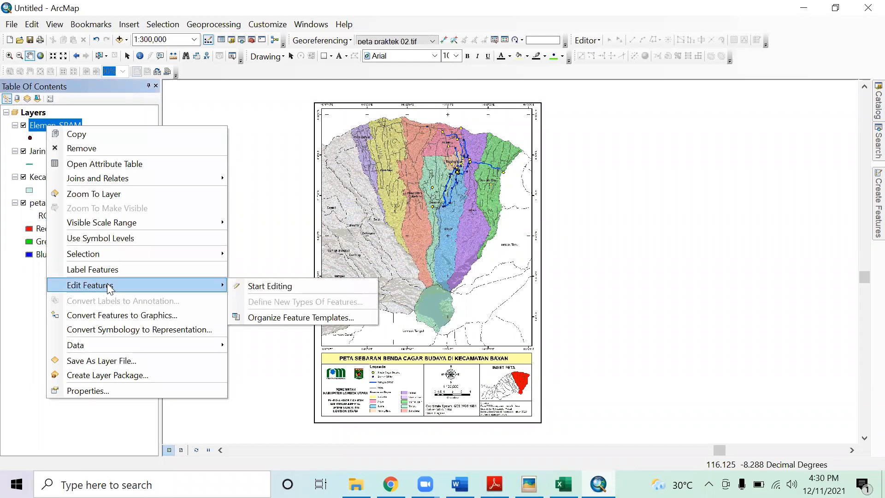
pyautogui.click(281, 286)
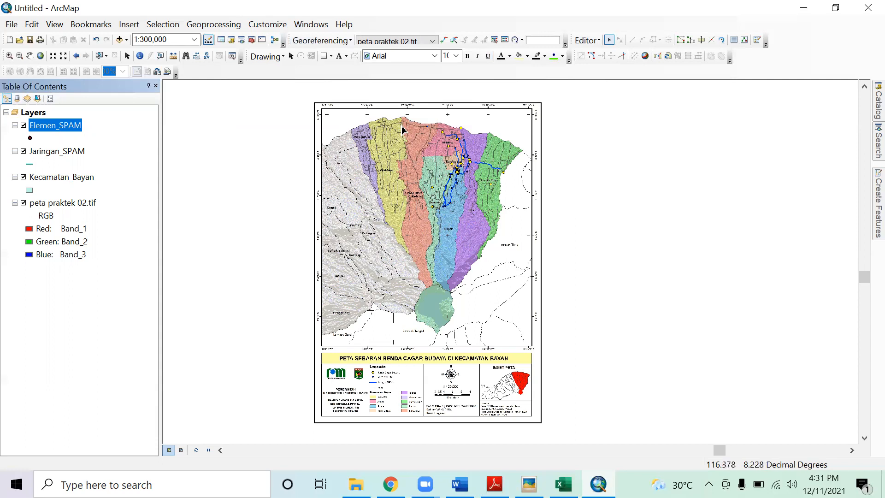
# Examine the SPAM elements and network around Anyar, Karang Bajo and Senaru, and check their symbols in the map legend
pyautogui.click(10, 55)
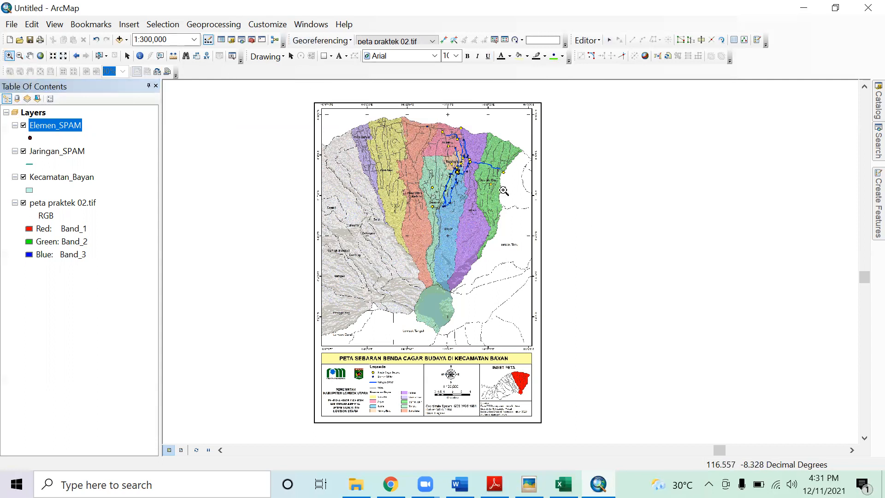
pyautogui.moveTo(402, 111); pyautogui.dragTo(518, 232)
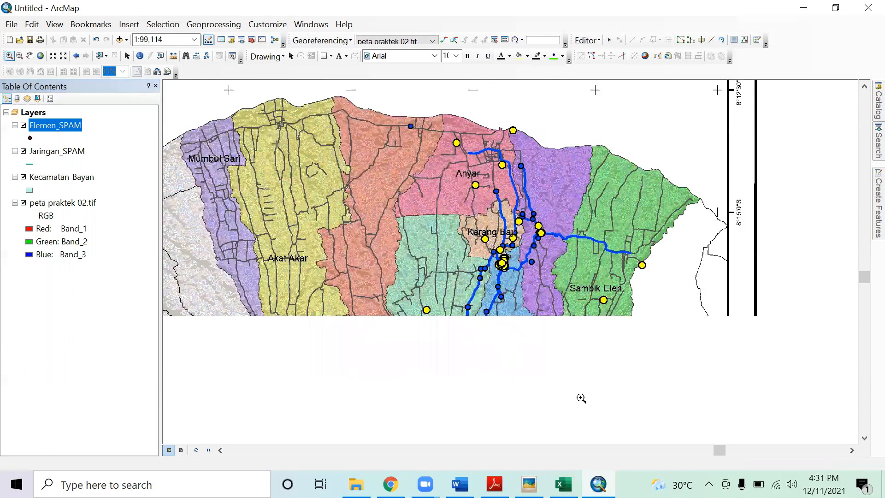
pyautogui.moveTo(584, 398); pyautogui.dragTo(584, 398)
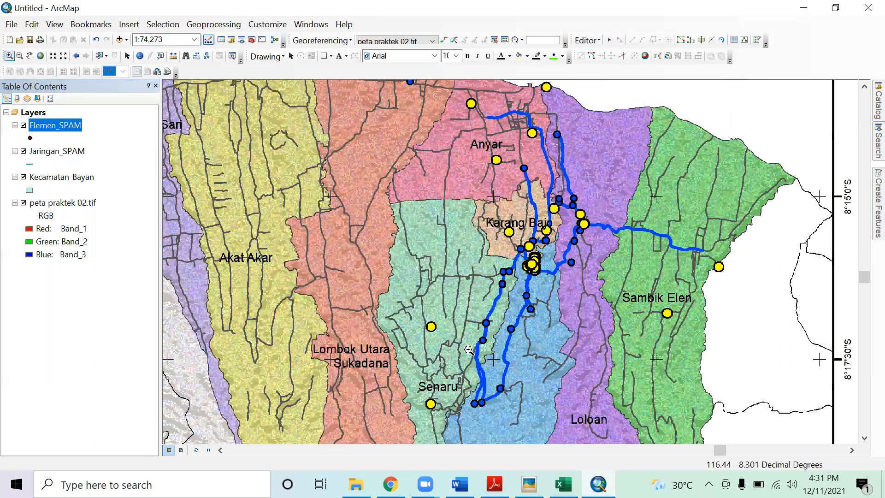
pyautogui.click(31, 56)
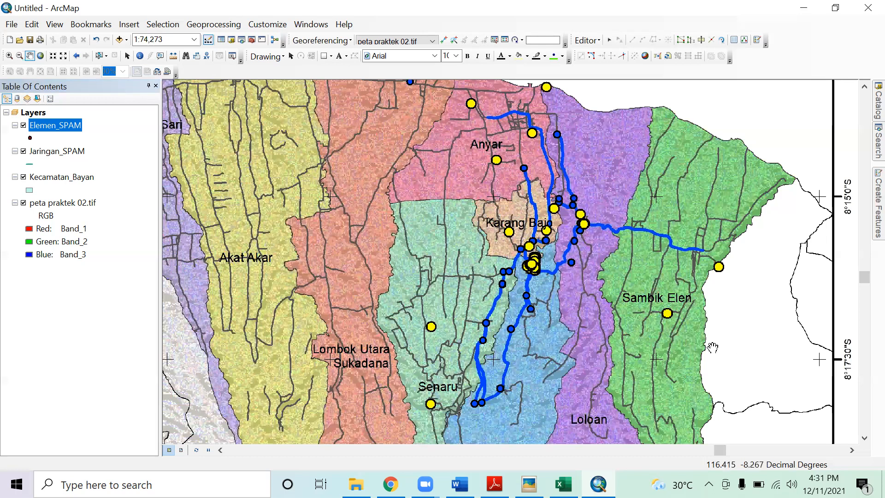
pyautogui.moveTo(712, 347); pyautogui.dragTo(462, 213)
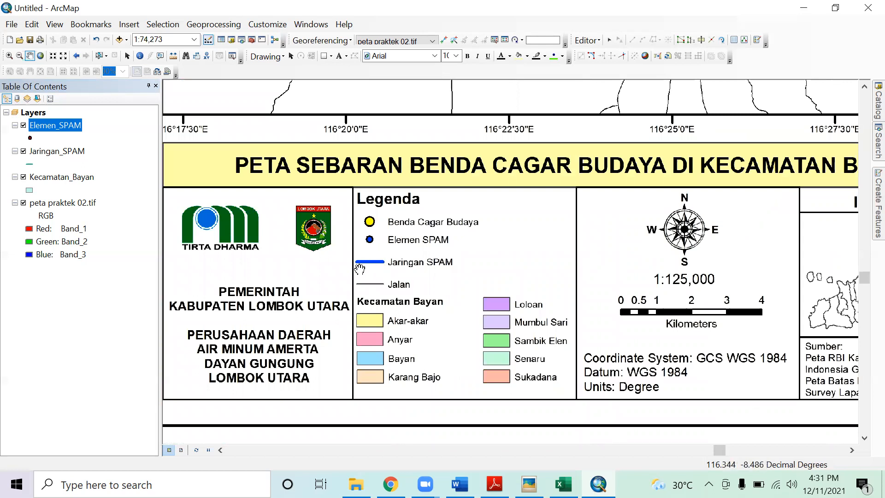
pyautogui.scroll(2, 415, 275)
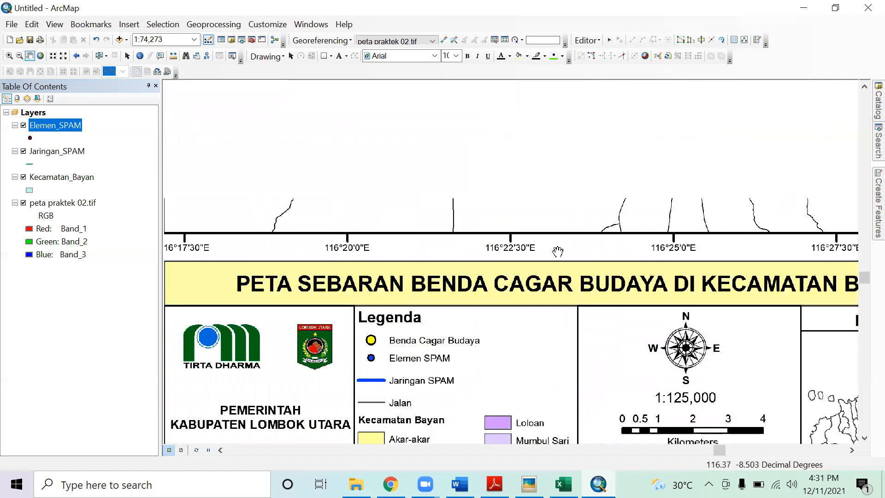
pyautogui.scroll(12, 533, 235)
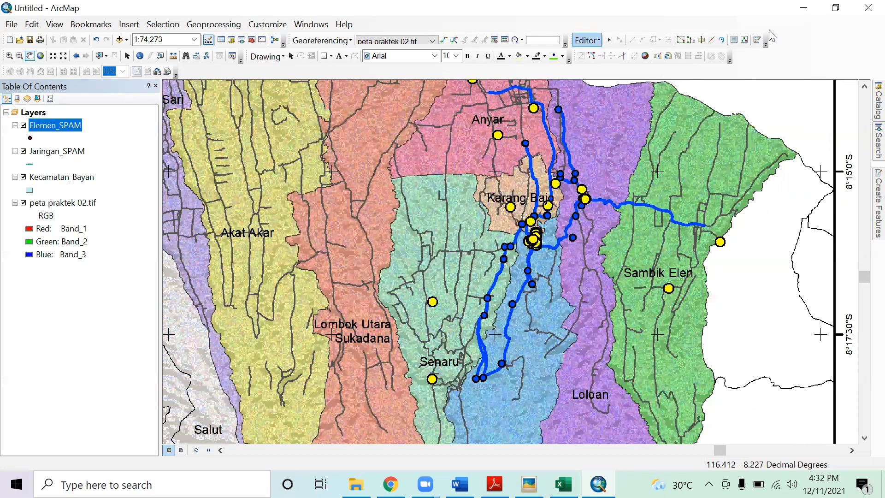
# Using the Elemen_SPAM point template, digitize the blue element markers along the pipelines from east of Senaru north toward Karang Bajo
pyautogui.click(758, 41)
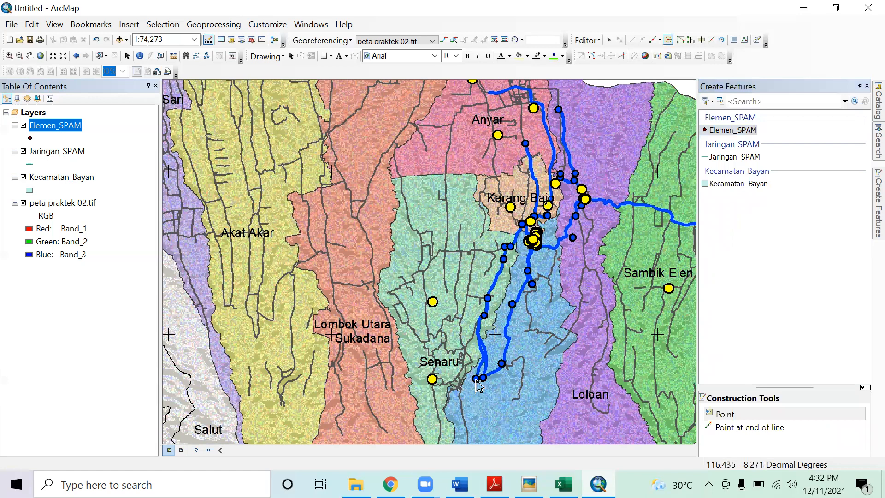
pyautogui.click(476, 380)
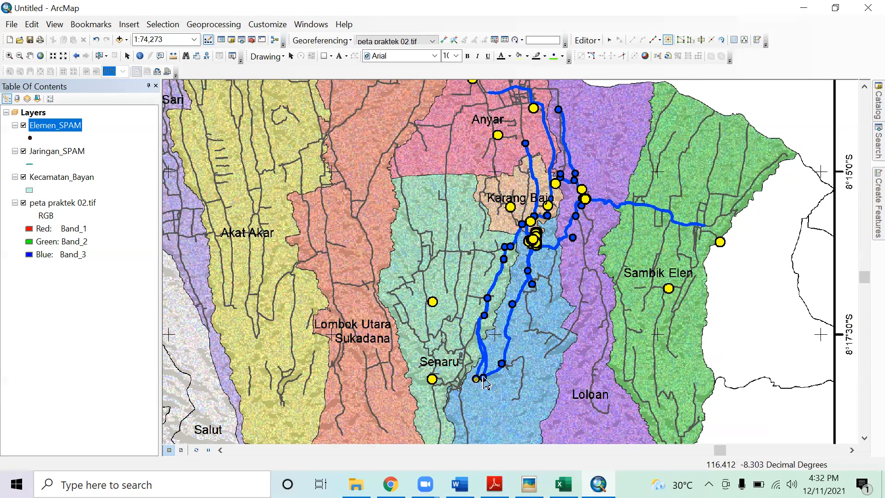
pyautogui.click(483, 378)
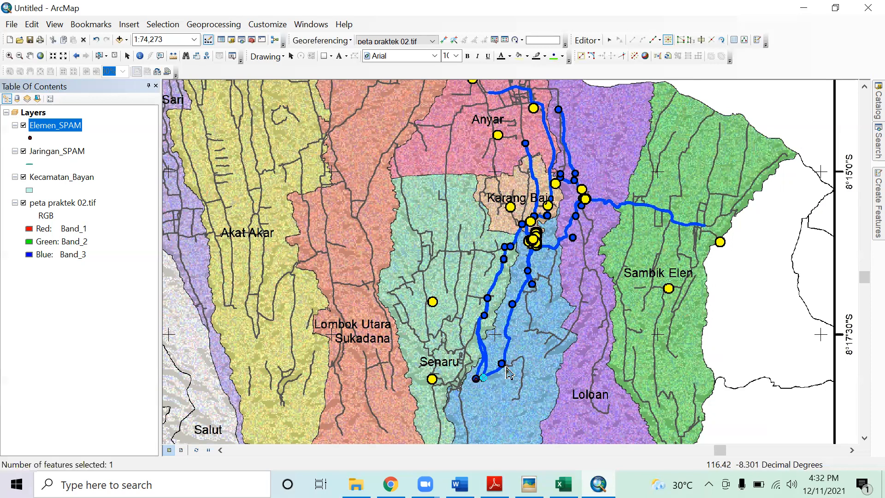
pyautogui.click(503, 364)
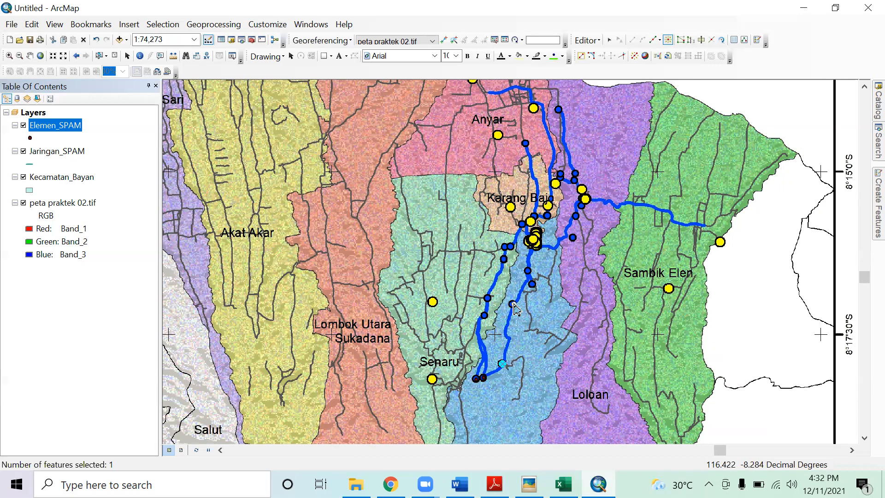
pyautogui.click(486, 310)
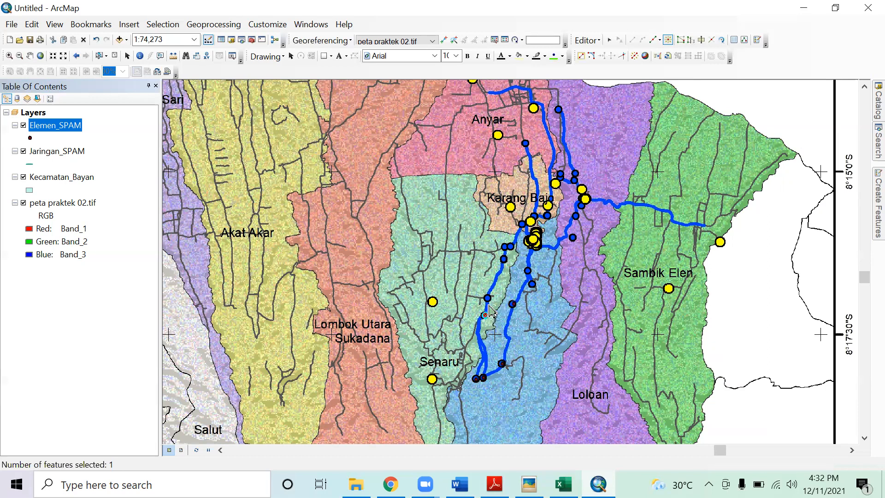
pyautogui.click(487, 298)
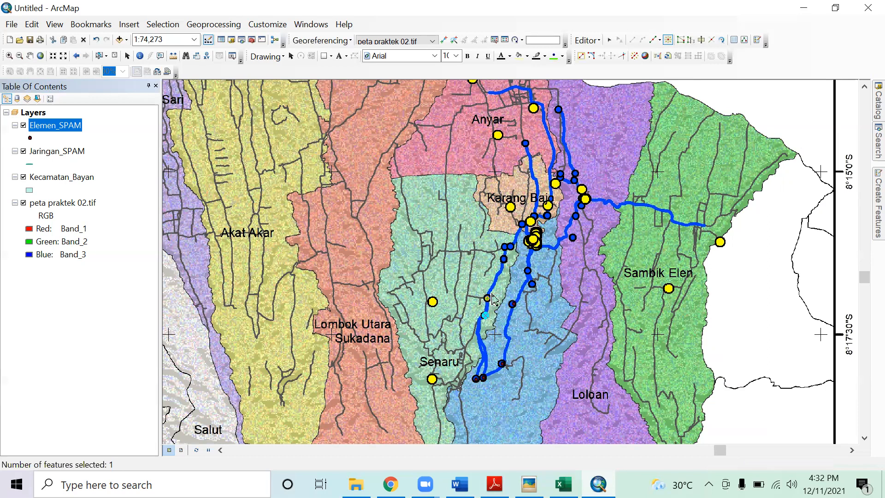
pyautogui.click(510, 248)
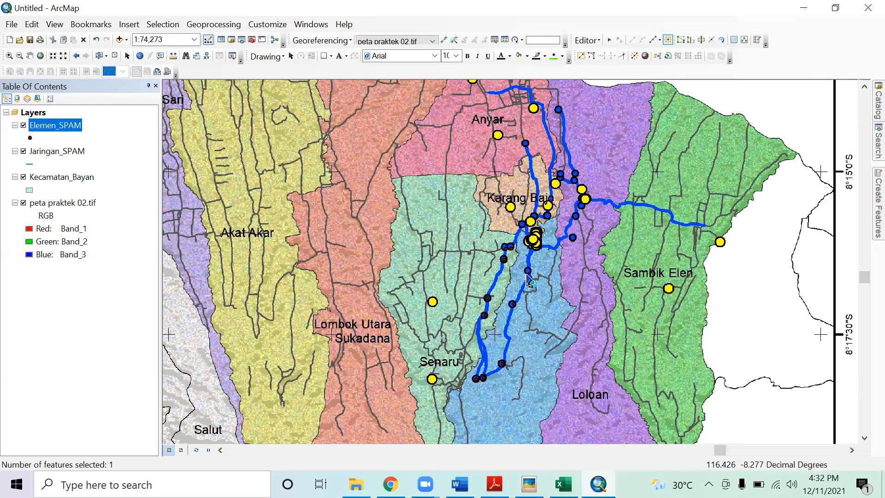
# Digitize Elemen_SPAM points on the blue markers along the eastern pipeline and around Karang Bajo and Anyar
pyautogui.click(572, 238)
pyautogui.click(582, 206)
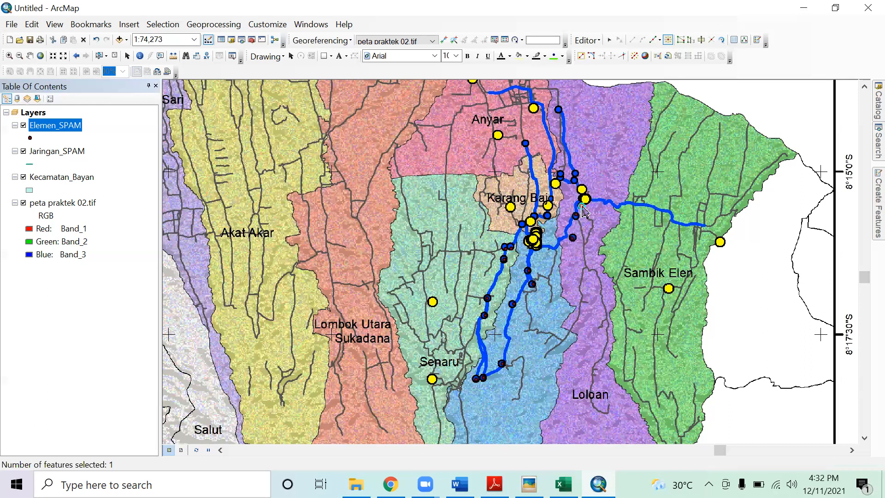
pyautogui.click(576, 175)
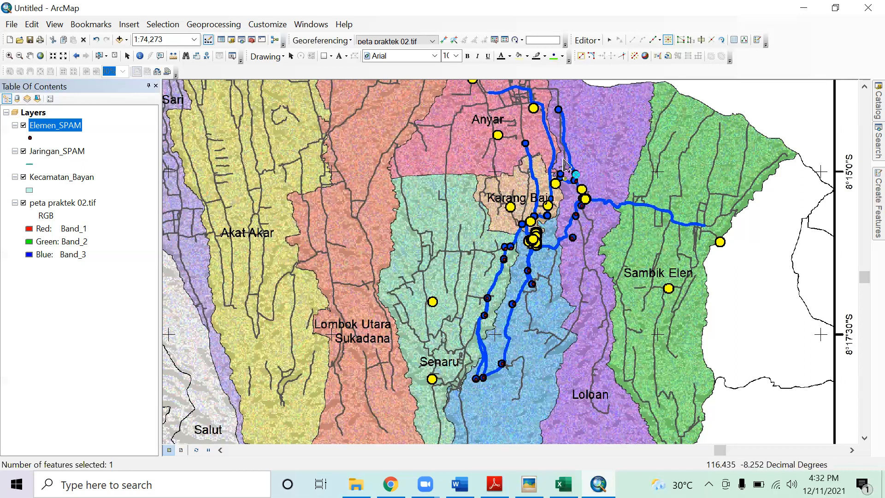
pyautogui.click(561, 110)
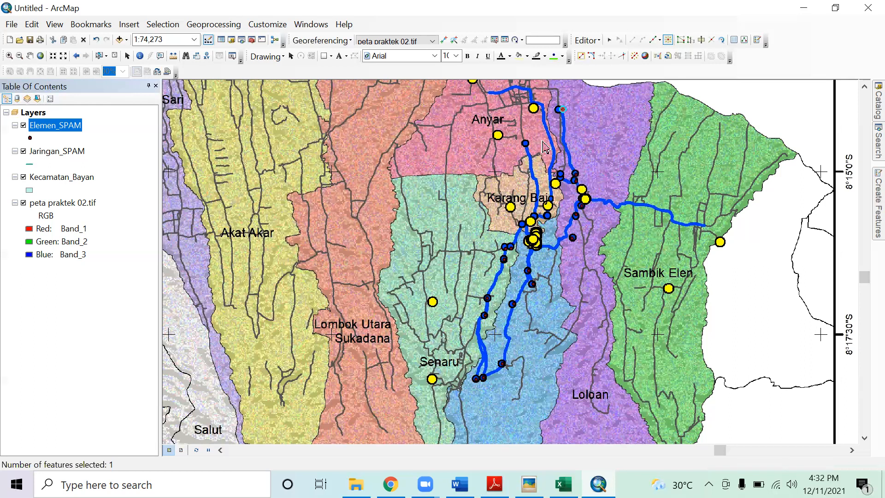
pyautogui.click(537, 216)
pyautogui.click(551, 214)
pyautogui.click(527, 146)
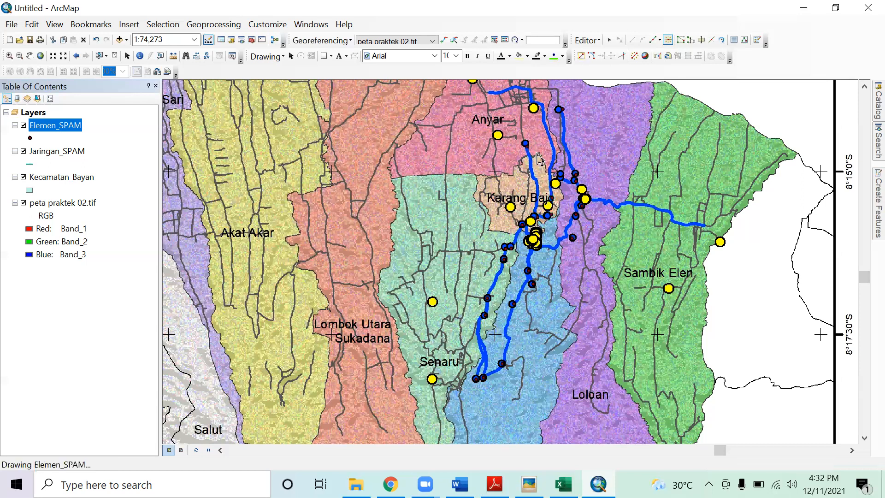
pyautogui.click(560, 175)
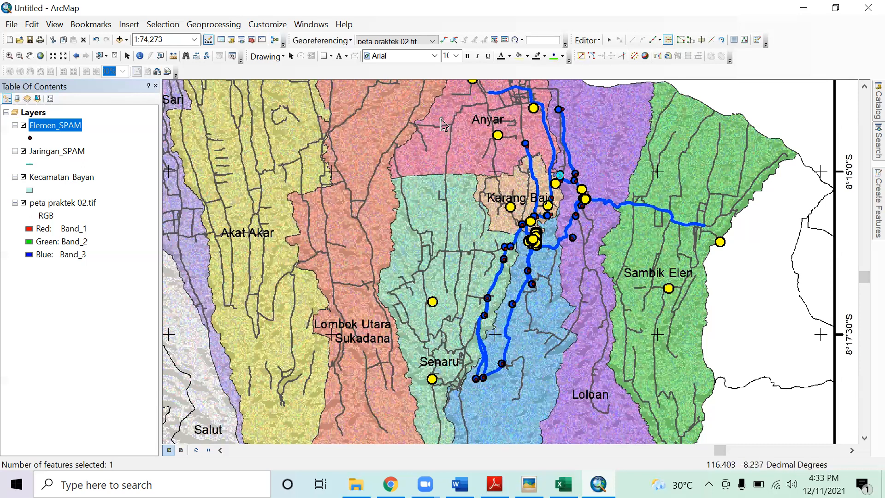
# Add an Elemen_SPAM point on the isolated blue marker near the coast northwest of Anyar and clear the feature selection
pyautogui.moveTo(438, 120); pyautogui.dragTo(460, 183)
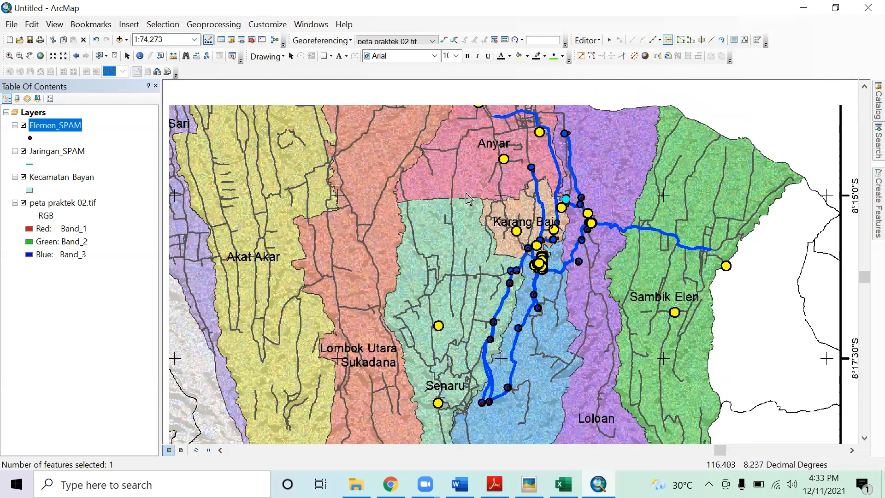
pyautogui.click(464, 193)
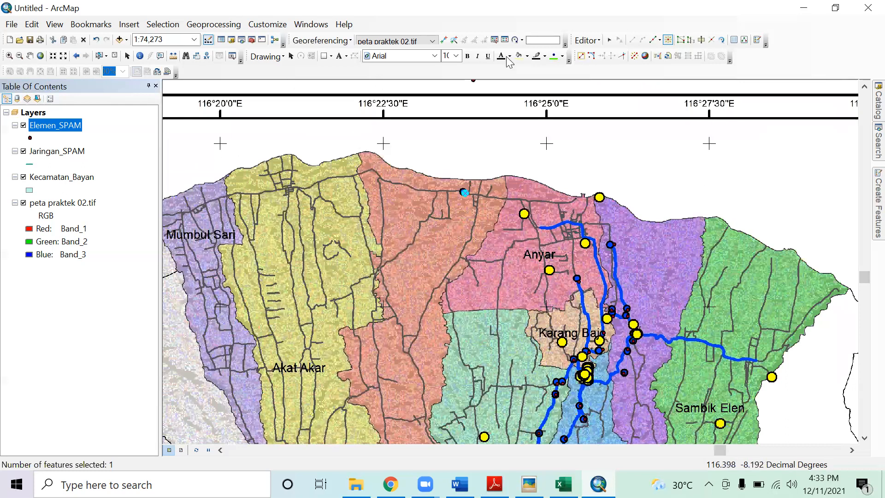
pyautogui.click(610, 41)
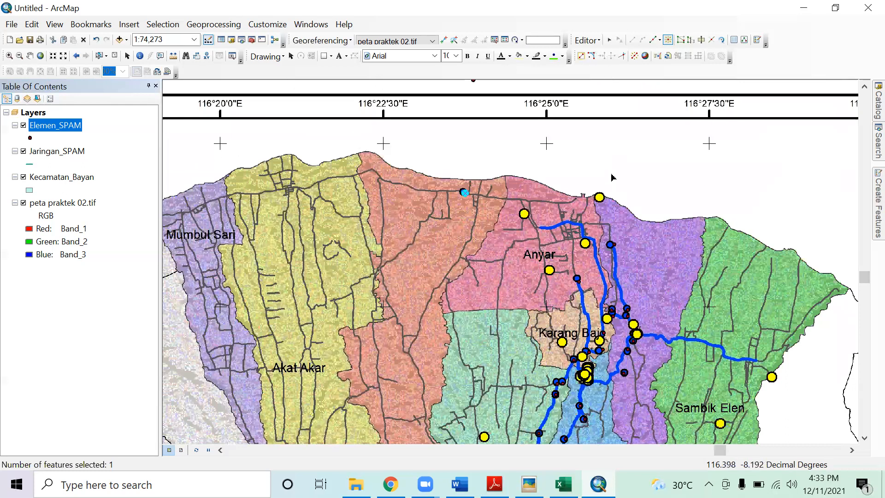
pyautogui.click(626, 154)
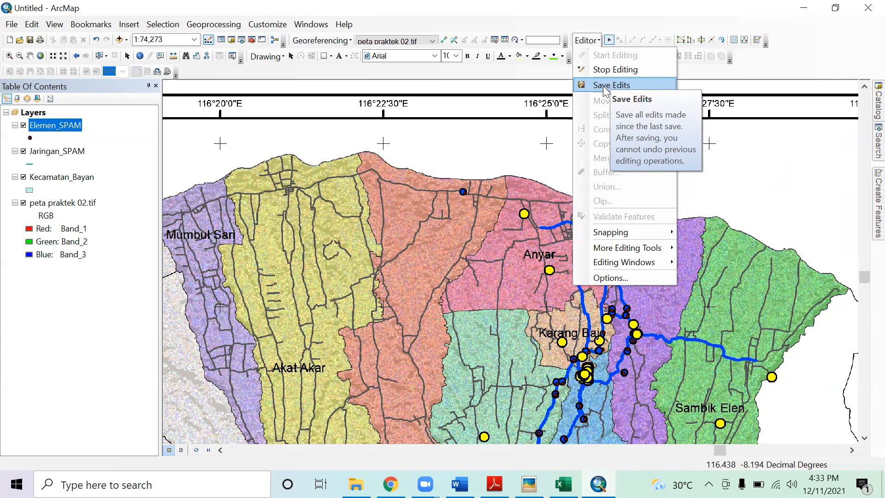
# Stop editing Elemen_SPAM with the edits saved, and hide the peta praktek 02.tif raster to view the digitized points
pyautogui.click(623, 70)
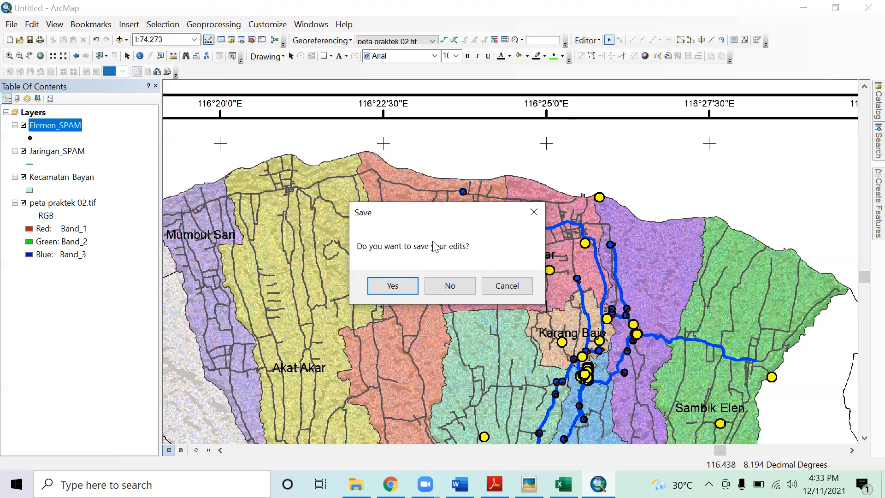
pyautogui.click(390, 287)
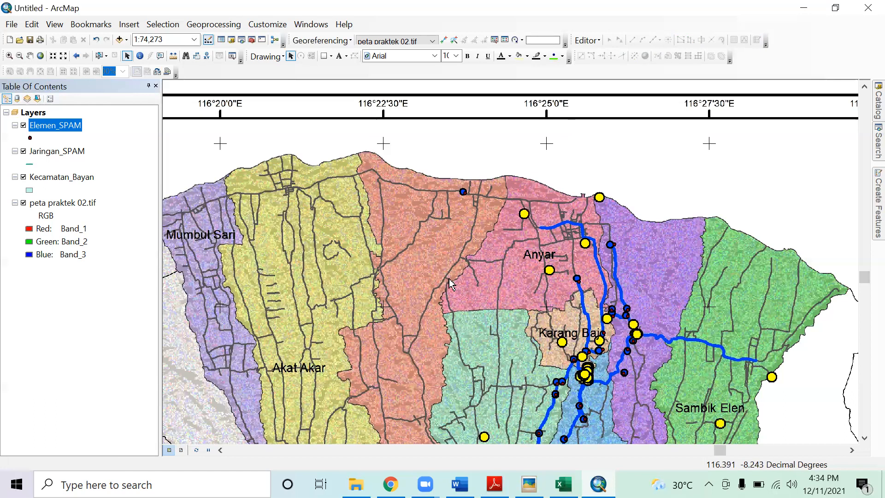
pyautogui.click(30, 55)
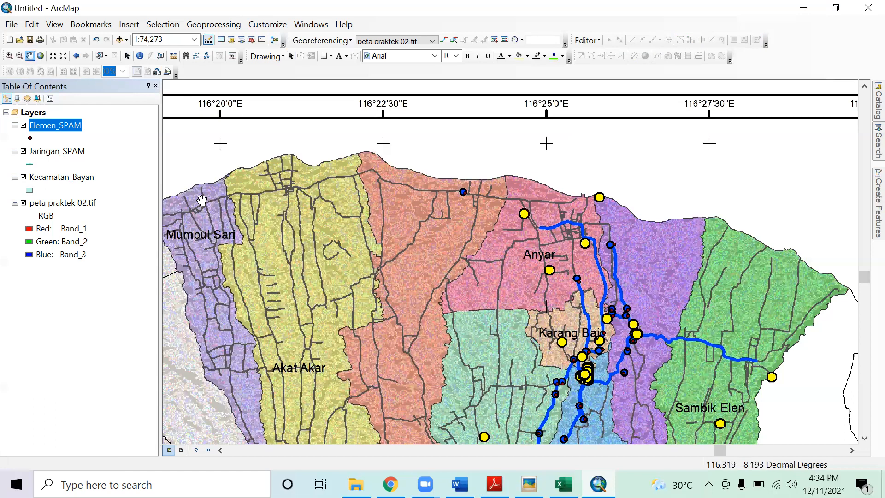
pyautogui.moveTo(368, 266); pyautogui.dragTo(344, 203)
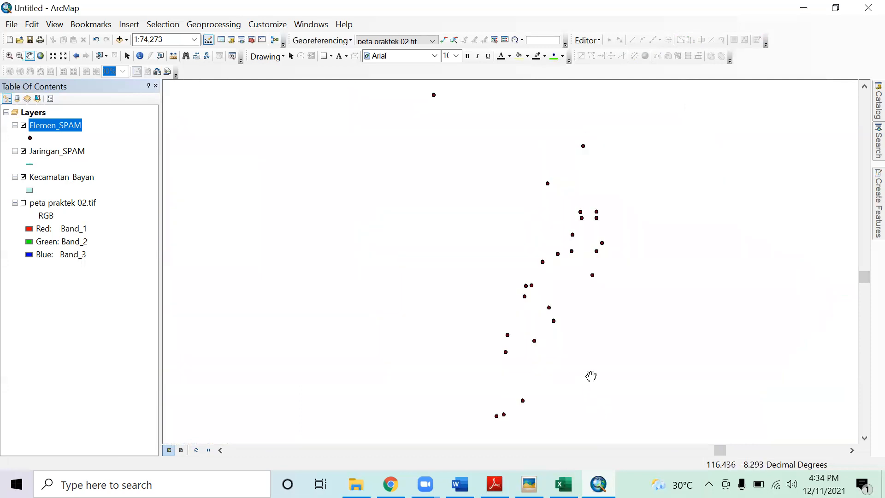
# Show the peta praktek 02.tif raster again and start an edit session on the Jaringan_SPAM layer
pyautogui.click(23, 203)
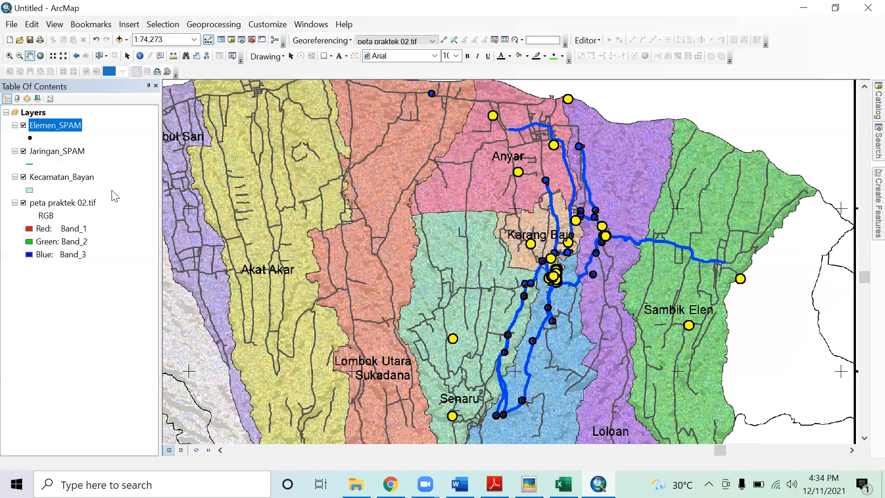
pyautogui.click(75, 154)
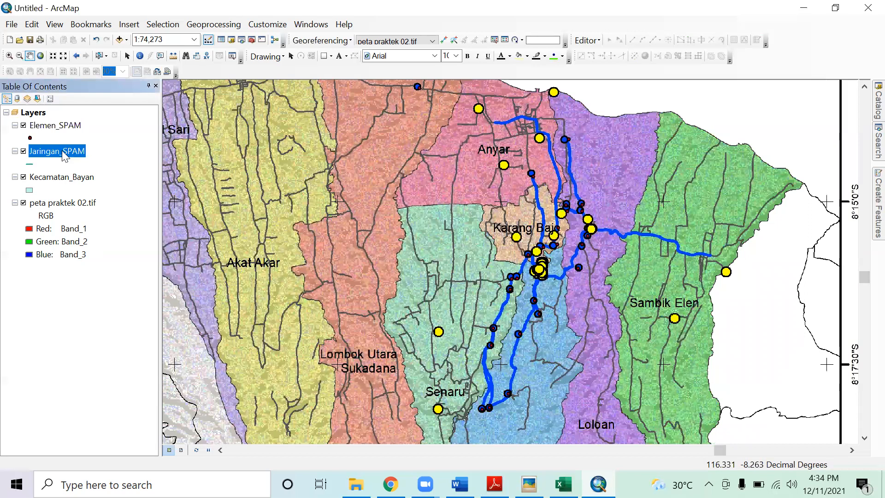
pyautogui.rightClick(65, 155)
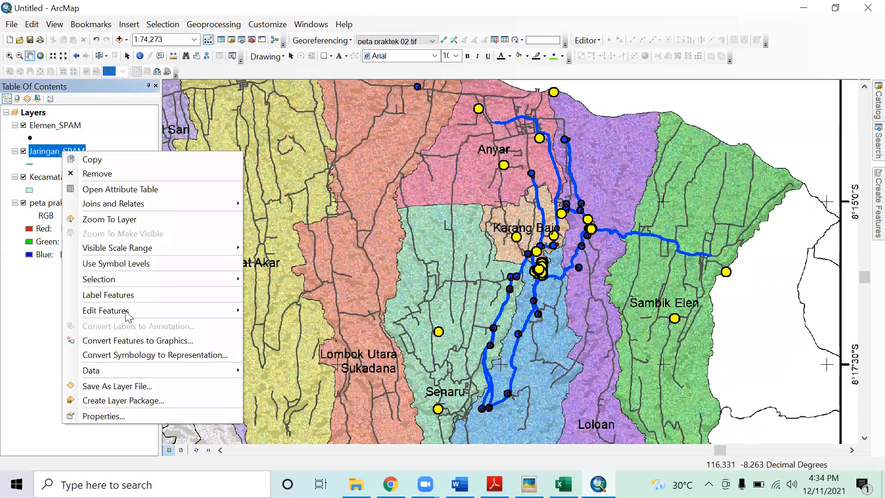
pyautogui.moveTo(125, 312)
pyautogui.click(344, 313)
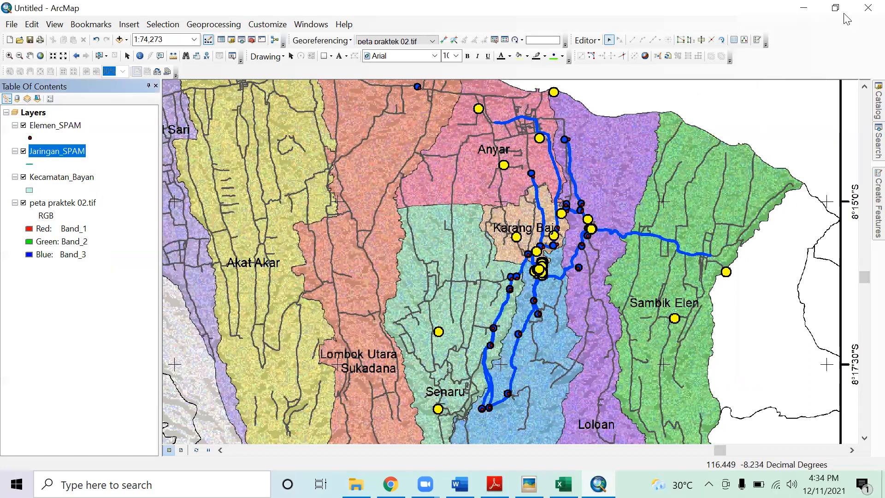
# Set up feature creation with the Jaringan_SPAM template and the Line construction tool
pyautogui.click(756, 40)
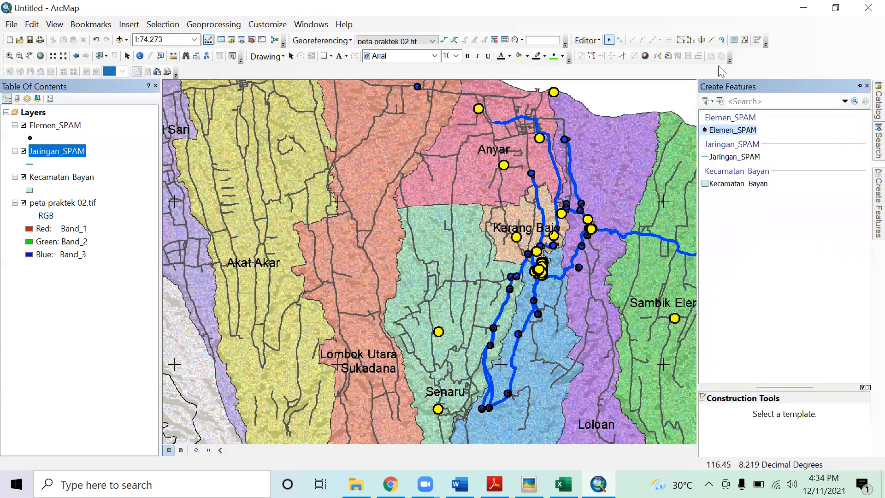
pyautogui.click(725, 162)
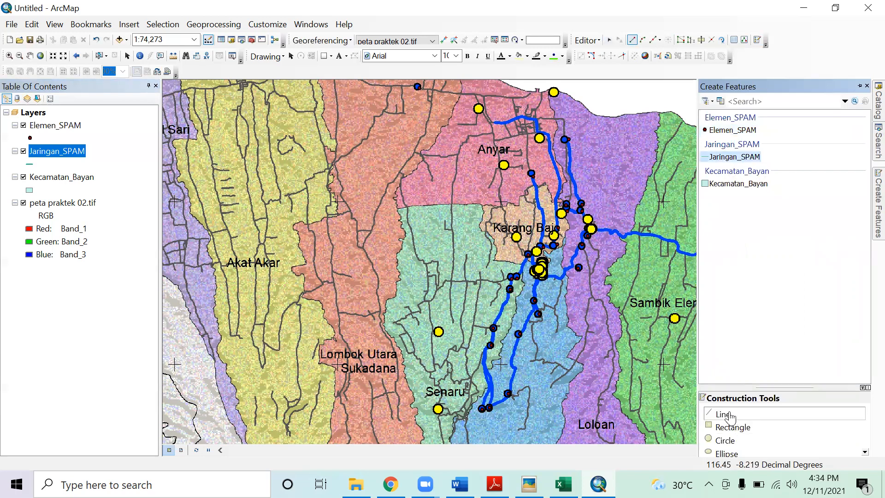
pyautogui.click(731, 415)
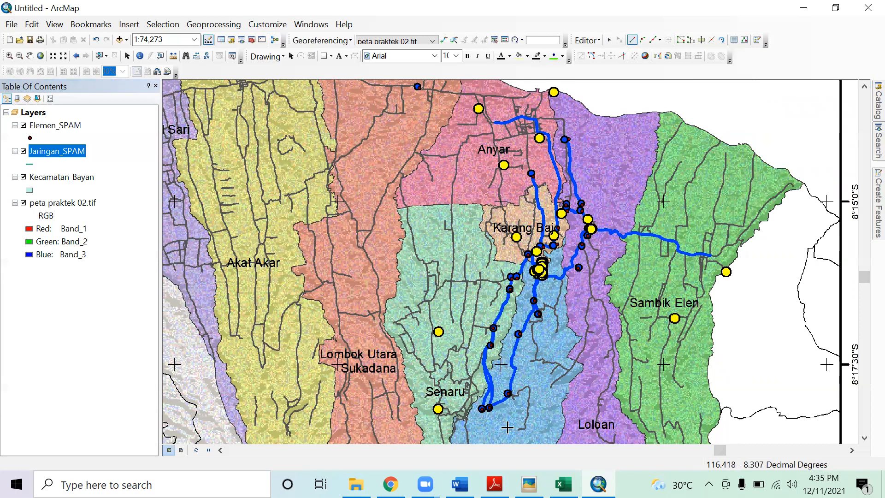
# Digitize a Jaringan_SPAM line along the western pipeline from the westernmost marker east of Senaru north through Karang Bajo to the marker south of Anyar
pyautogui.click(482, 408)
pyautogui.click(488, 392)
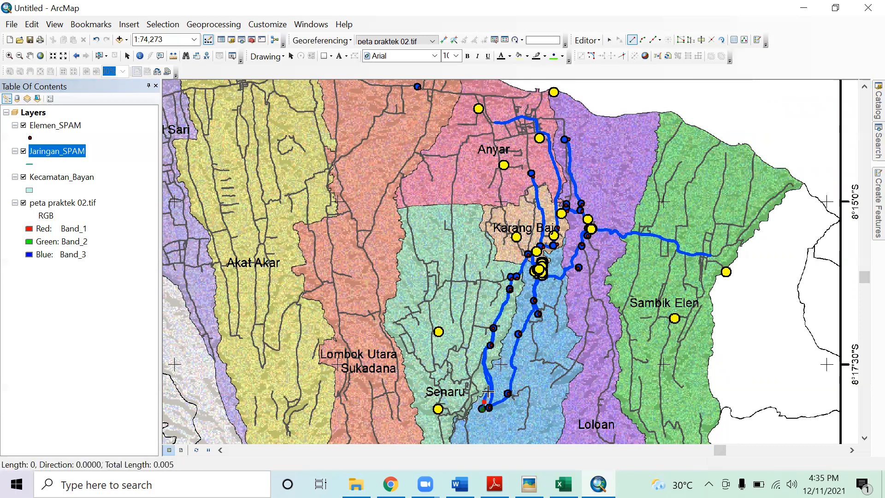
pyautogui.click(489, 382)
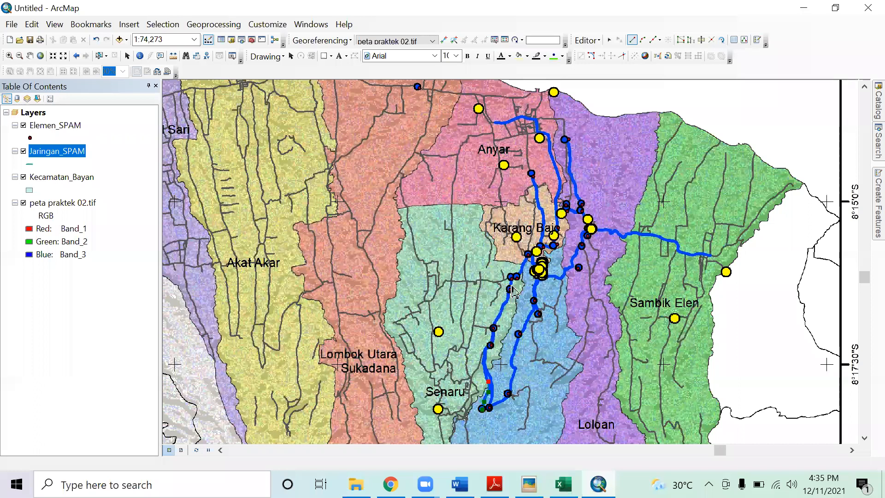
pyautogui.click(525, 262)
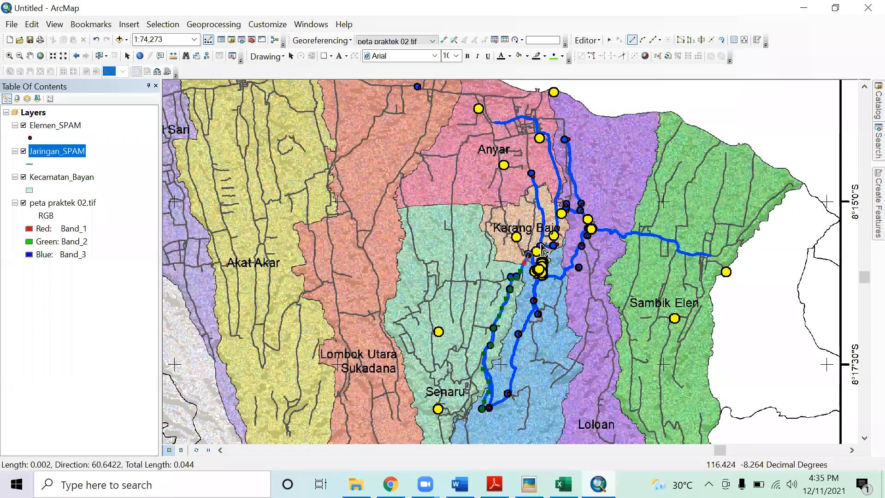
pyautogui.click(543, 247)
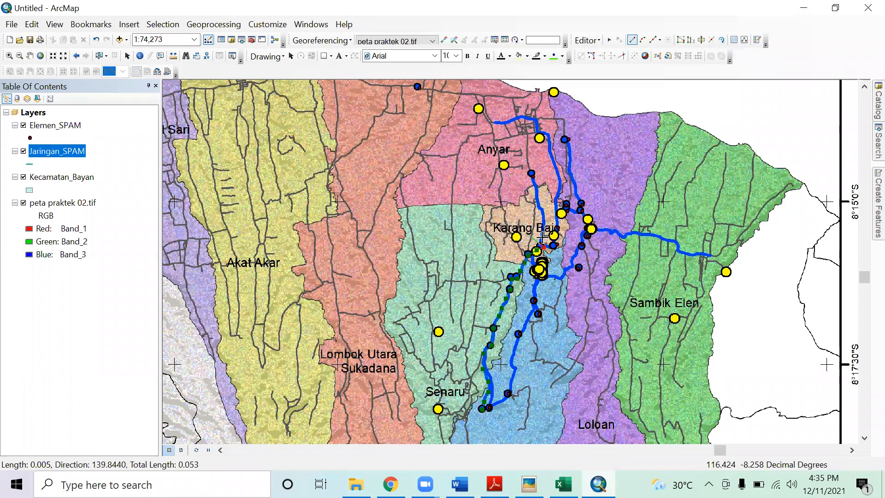
pyautogui.click(545, 221)
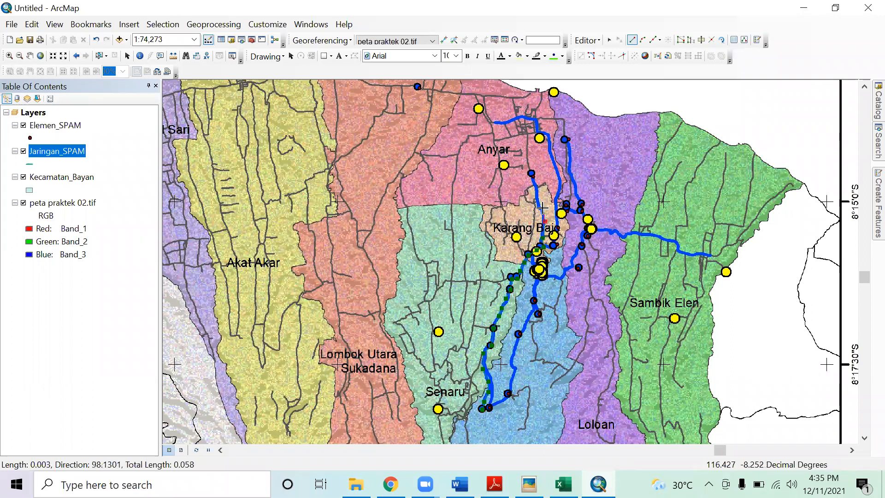
pyautogui.click(533, 179)
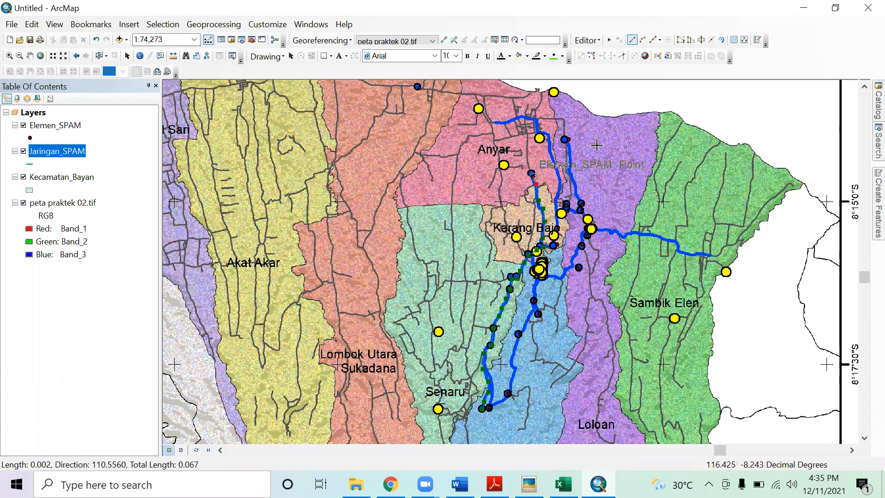
pyautogui.press('F2')
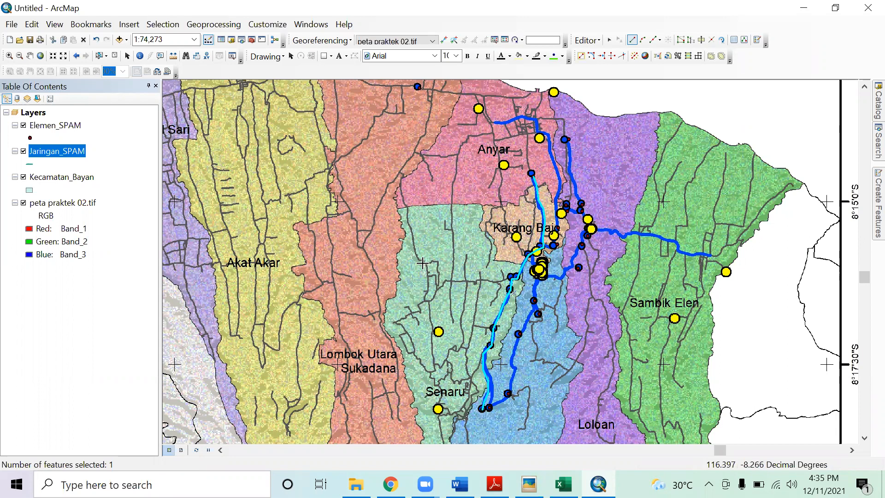
# Digitize the short parallel Jaringan_SPAM line from the second marker east of Senaru north to where it joins the western pipeline
pyautogui.click(489, 408)
pyautogui.click(492, 401)
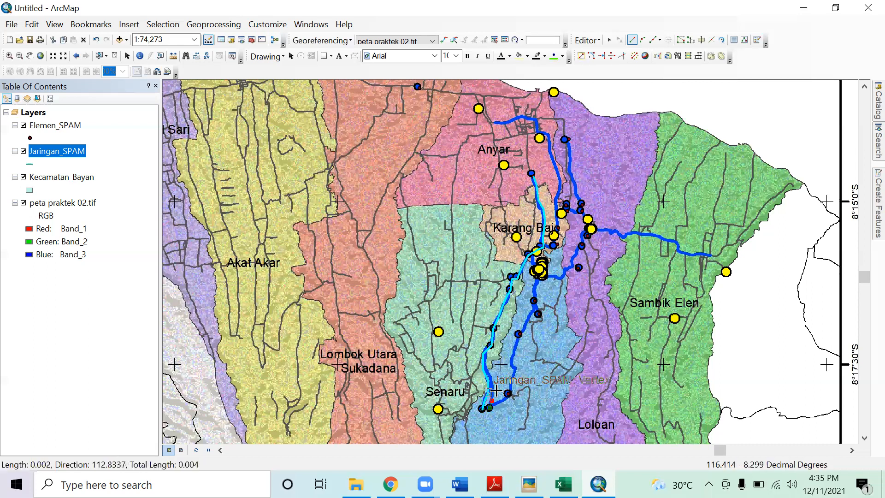
pyautogui.click(492, 389)
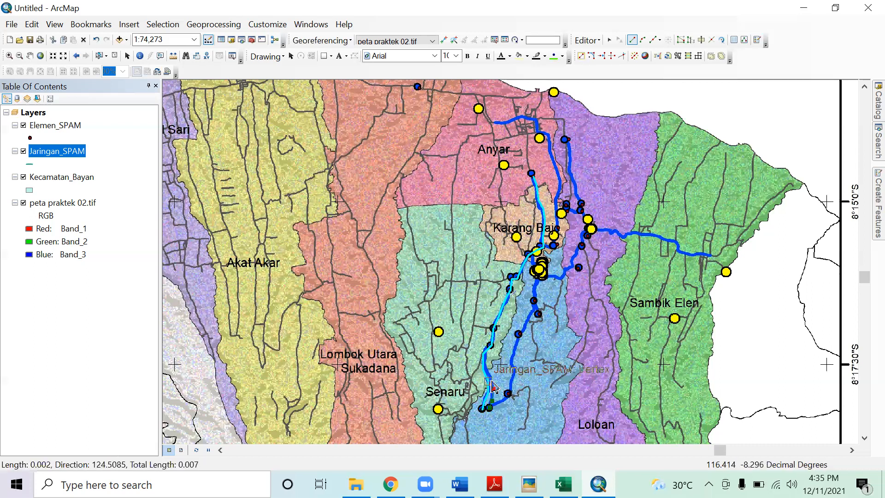
pyautogui.scroll(1, 492, 386)
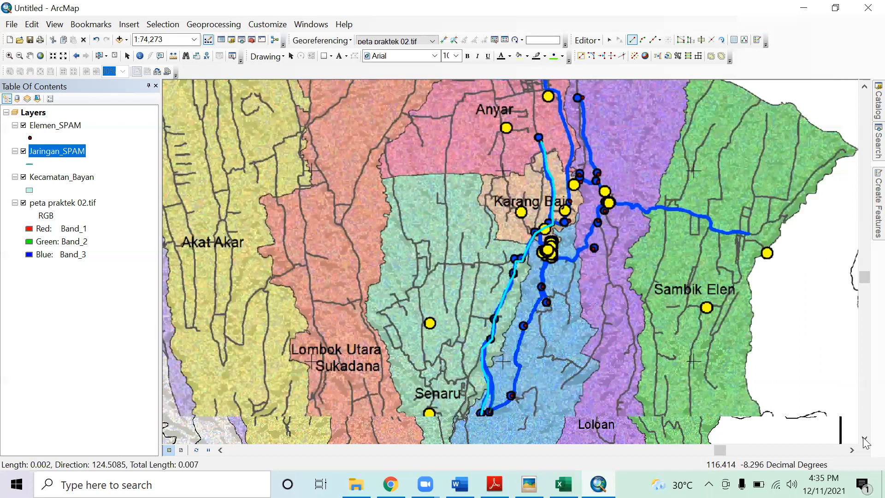
pyautogui.scroll(4, 497, 368)
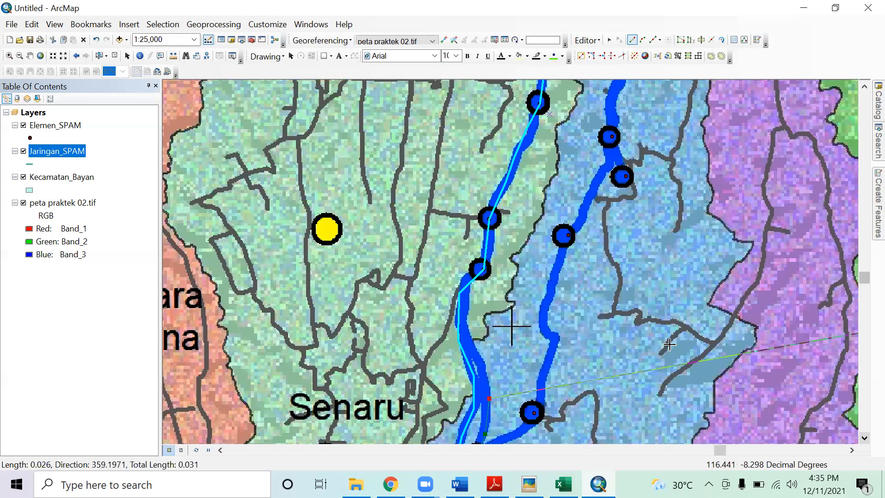
pyautogui.press('F2')
pyautogui.scroll(-2, 588, 345)
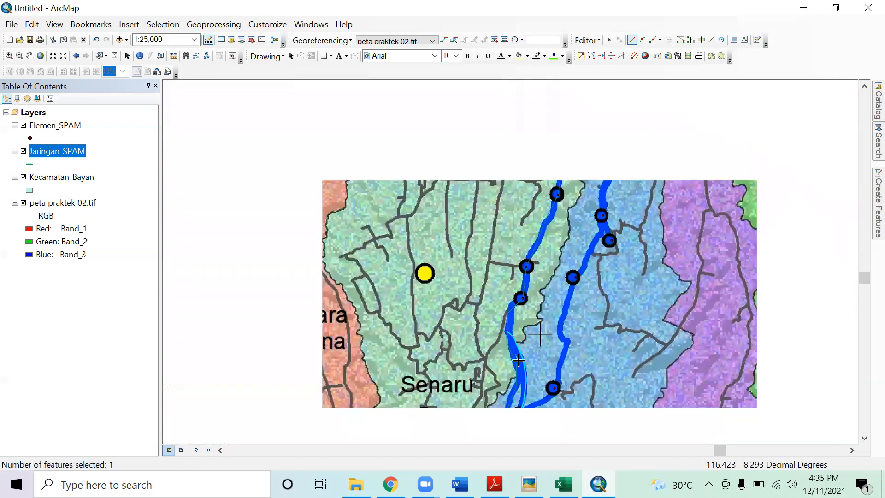
# Digitize a Jaringan_SPAM line along the eastern pipeline from the second marker east of Senaru through the yellow marker cluster to the junction south of Karang Bajo
pyautogui.click(519, 412)
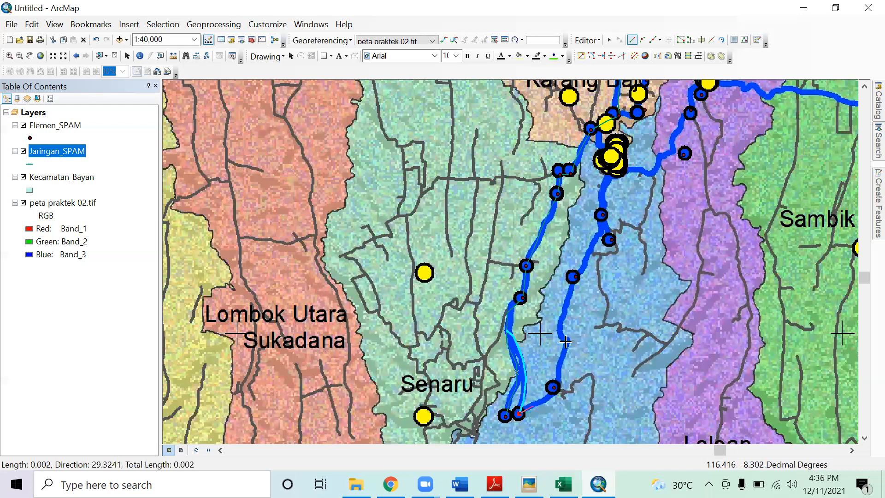
pyautogui.click(573, 276)
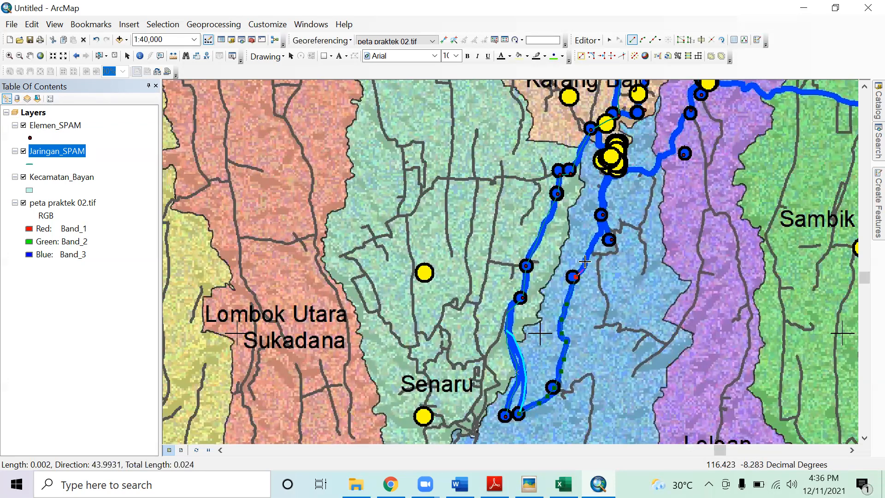
pyautogui.click(586, 260)
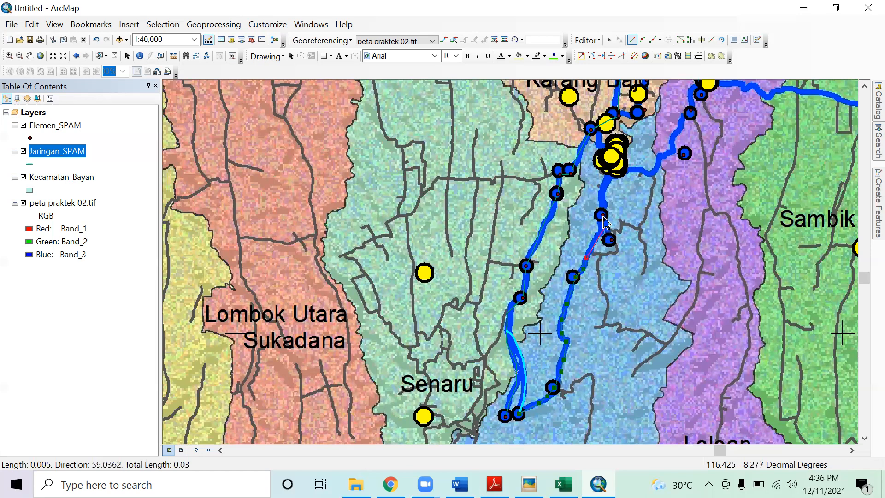
pyautogui.click(602, 215)
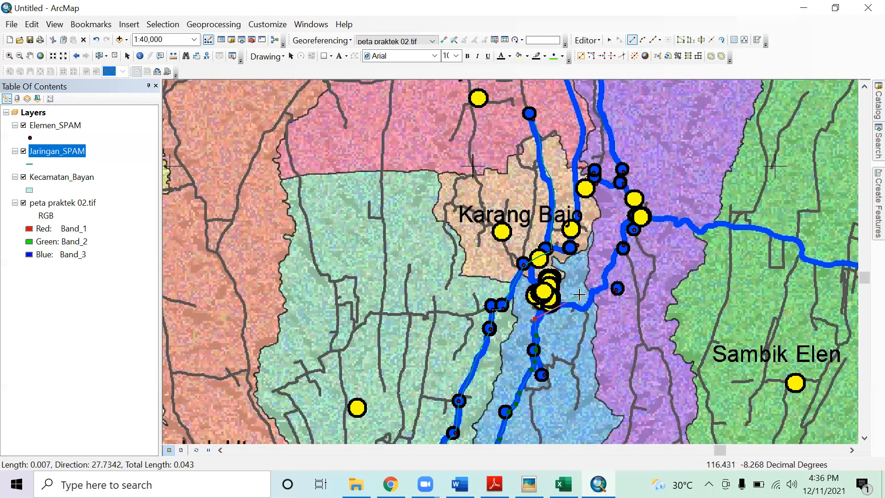
pyautogui.click(543, 312)
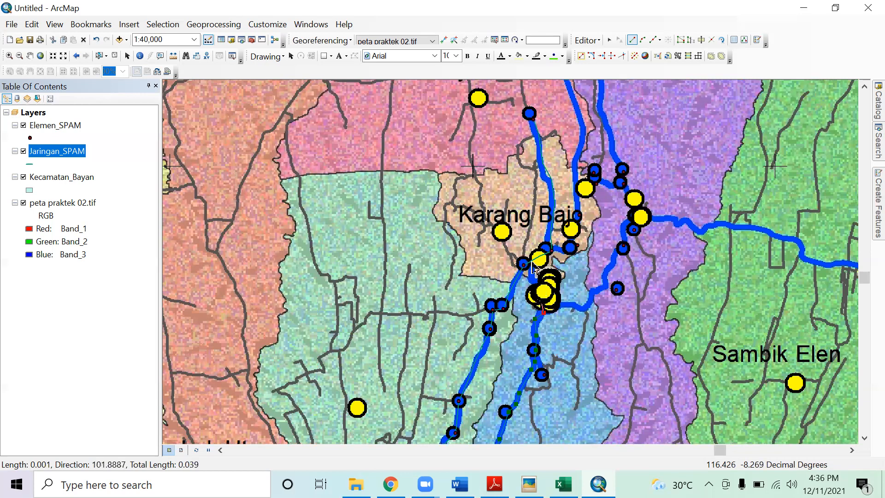
pyautogui.doubleClick(553, 307)
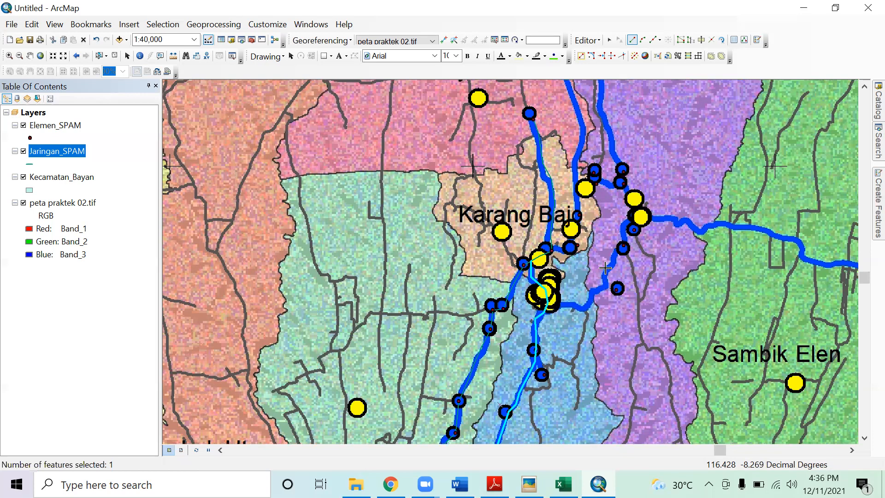
# Digitize the pipeline from the yellow cluster northeast to the marker east of Anyar, plus the short branch to the markers east of Karang Bajo
pyautogui.click(625, 225)
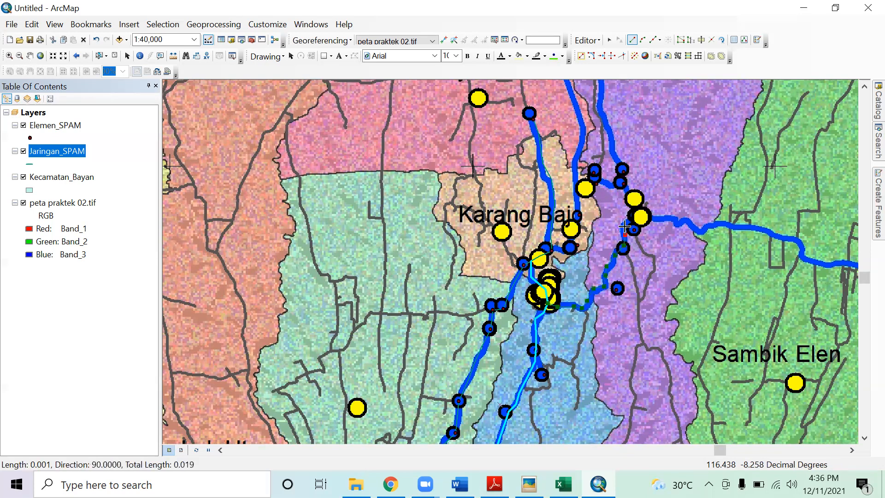
pyautogui.click(636, 216)
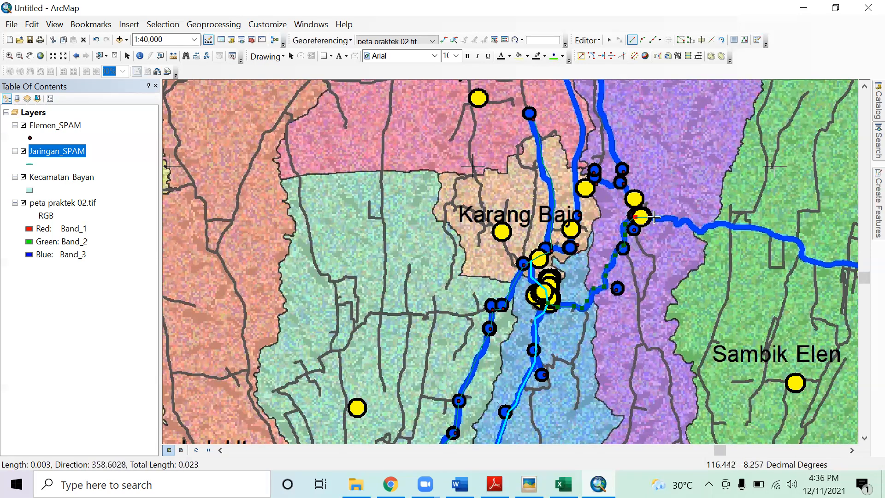
pyautogui.moveTo(632, 248); pyautogui.dragTo(628, 257)
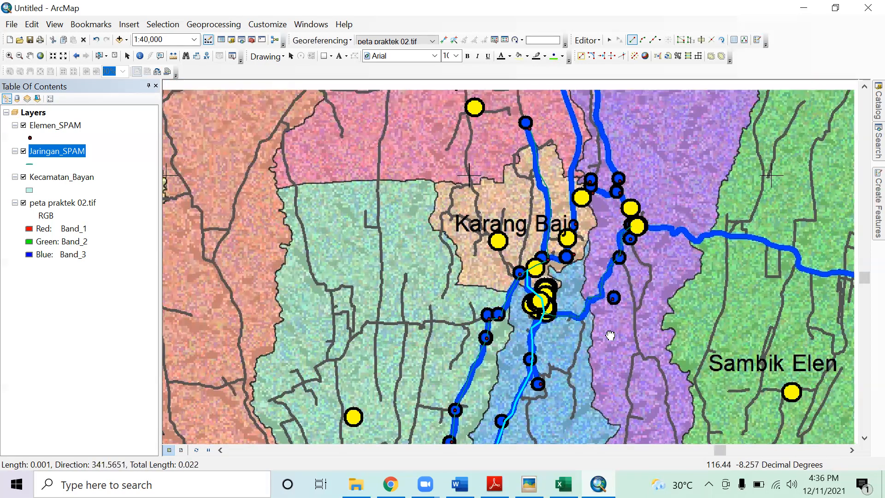
pyautogui.click(601, 317)
pyautogui.click(594, 306)
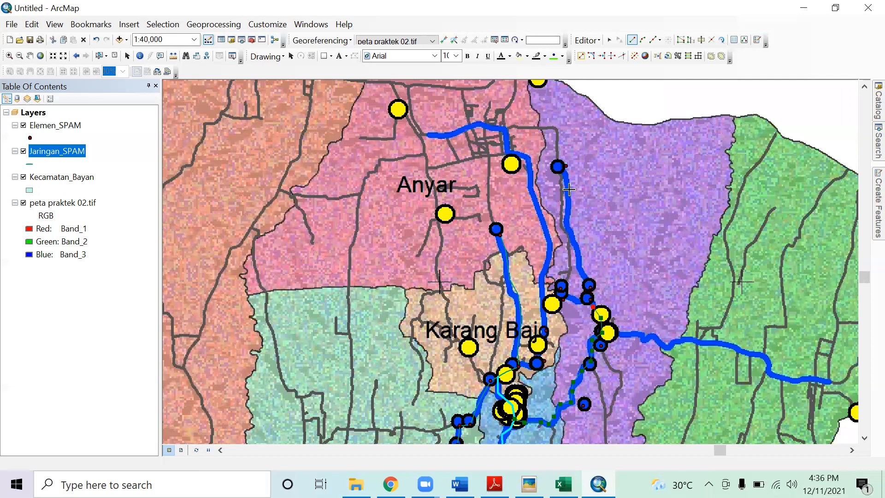
pyautogui.doubleClick(566, 165)
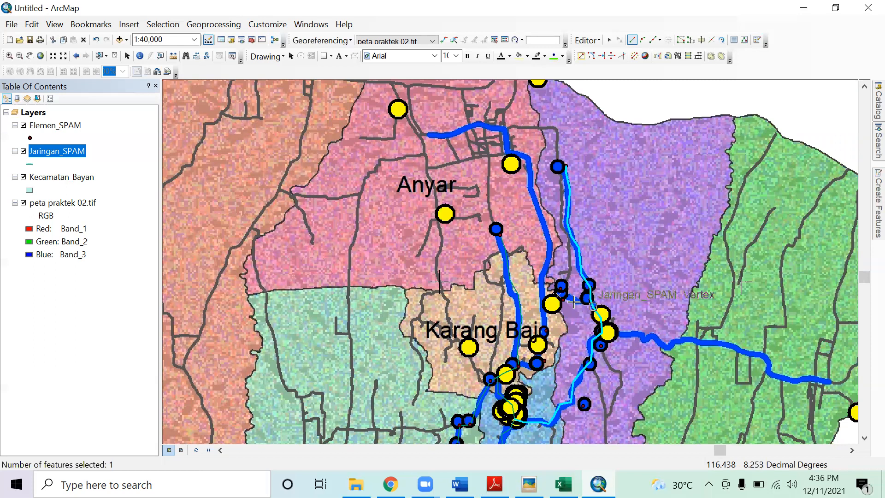
pyautogui.doubleClick(561, 291)
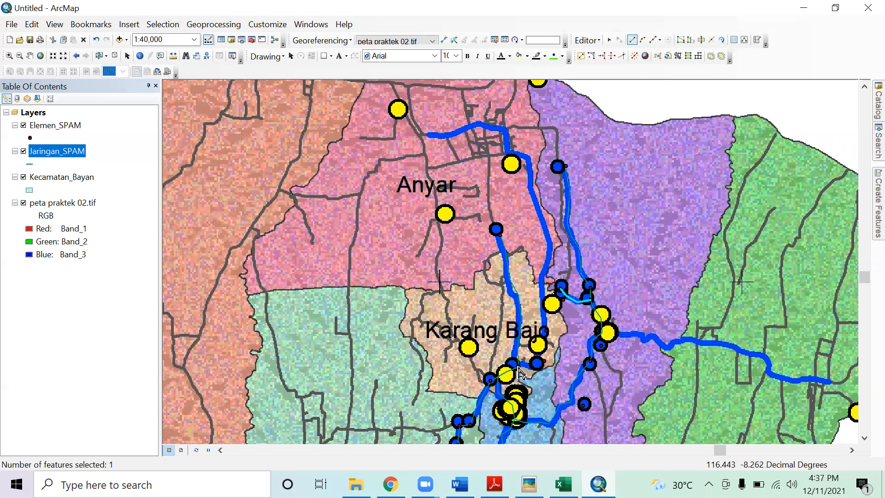
# Digitize a Jaringan_SPAM line along the pipeline from the markers south of Karang Bajo north to its western end above Anyar
pyautogui.click(538, 364)
pyautogui.click(549, 345)
pyautogui.click(547, 331)
pyautogui.click(543, 312)
pyautogui.click(541, 285)
pyautogui.click(547, 262)
pyautogui.click(547, 239)
pyautogui.click(540, 210)
pyautogui.click(534, 184)
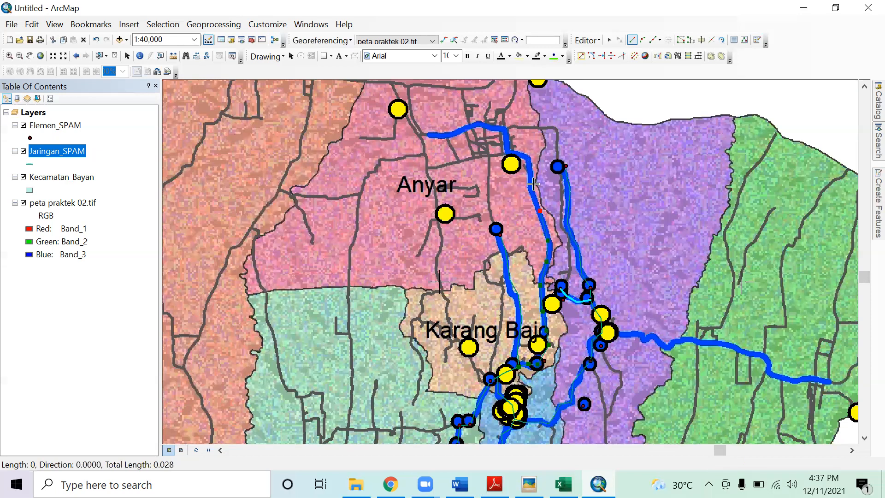
pyautogui.click(530, 161)
pyautogui.click(523, 157)
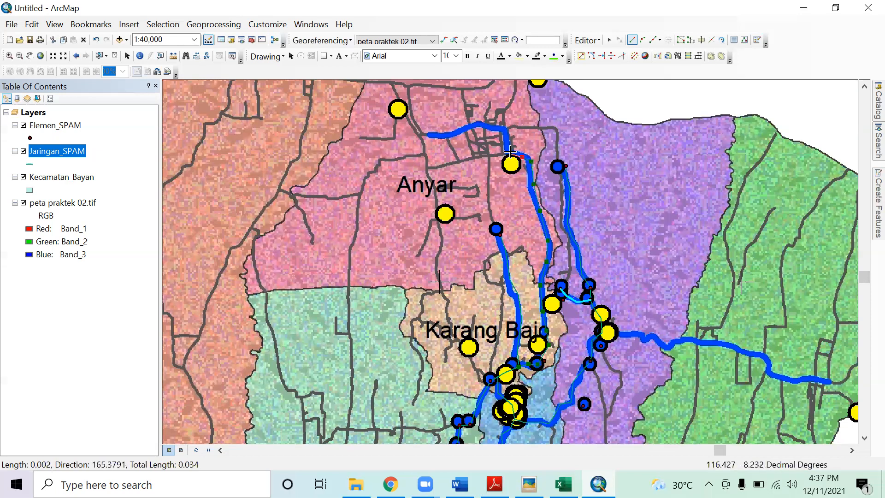
pyautogui.click(507, 144)
pyautogui.click(504, 134)
pyautogui.doubleClick(426, 134)
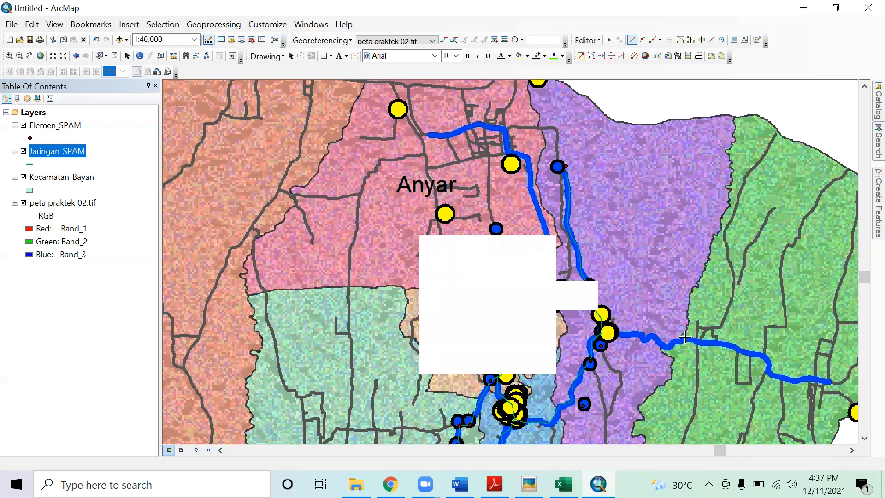
# Digitize a Jaringan_SPAM line along the pipeline from the yellow markers east of Karang Bajo eastward to its end in the green area
pyautogui.click(603, 332)
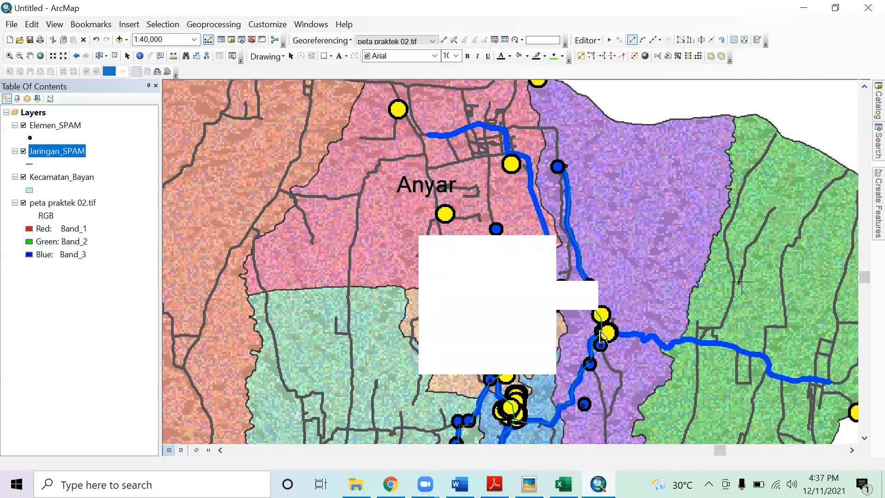
pyautogui.click(615, 333)
pyautogui.click(629, 333)
pyautogui.click(642, 336)
pyautogui.click(655, 335)
pyautogui.click(666, 348)
pyautogui.click(683, 343)
pyautogui.click(705, 343)
pyautogui.click(725, 344)
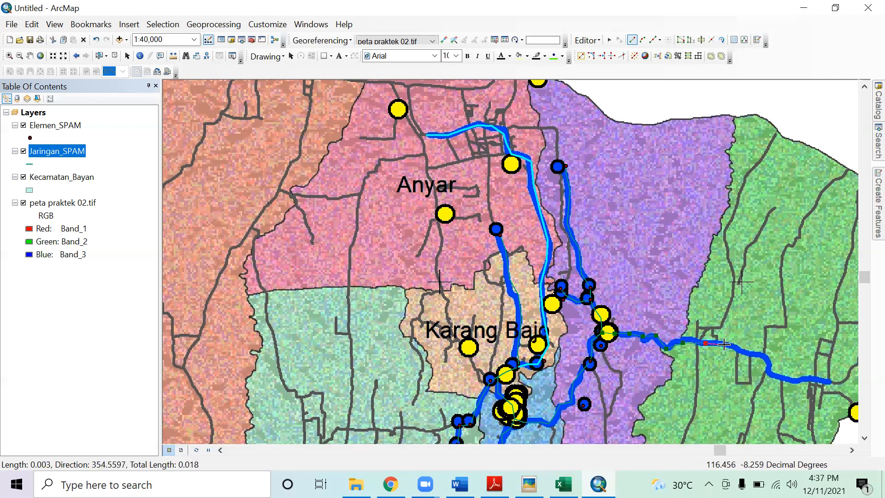
pyautogui.click(745, 349)
pyautogui.click(770, 366)
pyautogui.click(781, 376)
pyautogui.click(797, 376)
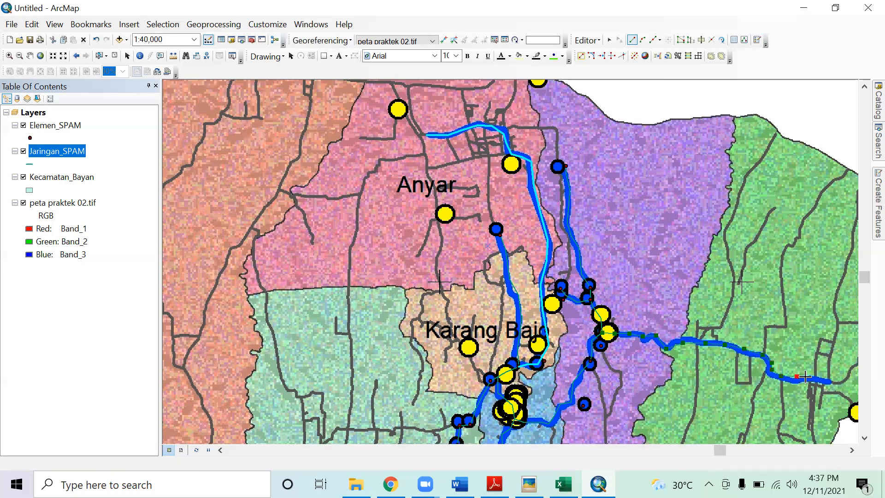
pyautogui.click(810, 377)
pyautogui.doubleClick(829, 381)
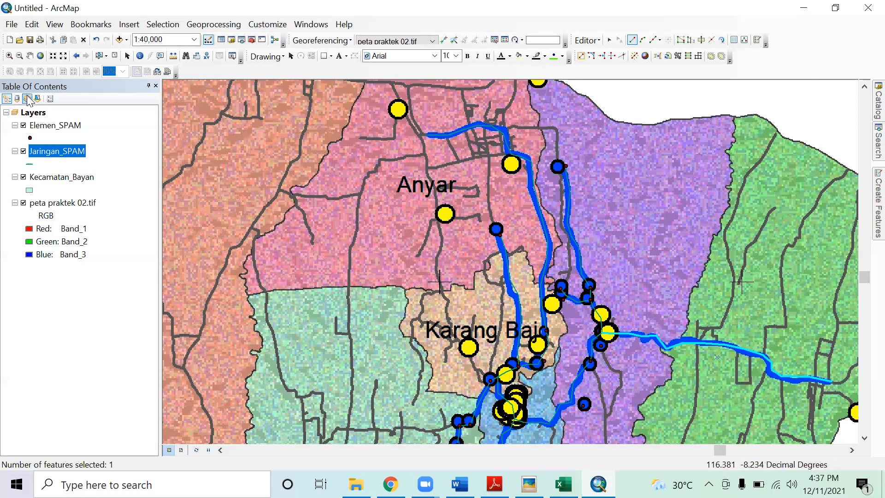
# Review the digitized points and lines with the peta praktek 02.tif raster hidden, then show the raster again
pyautogui.click(30, 56)
pyautogui.moveTo(491, 357); pyautogui.dragTo(417, 273)
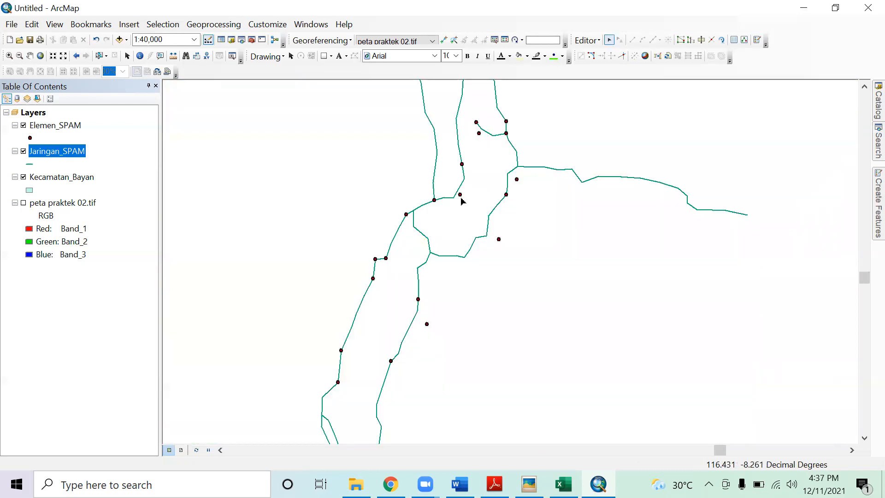
pyautogui.scroll(2, 548, 211)
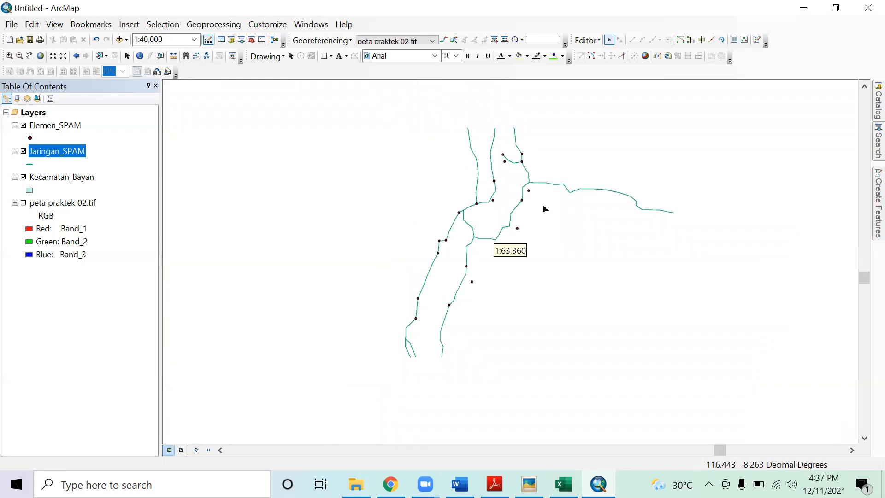
pyautogui.scroll(2, 535, 261)
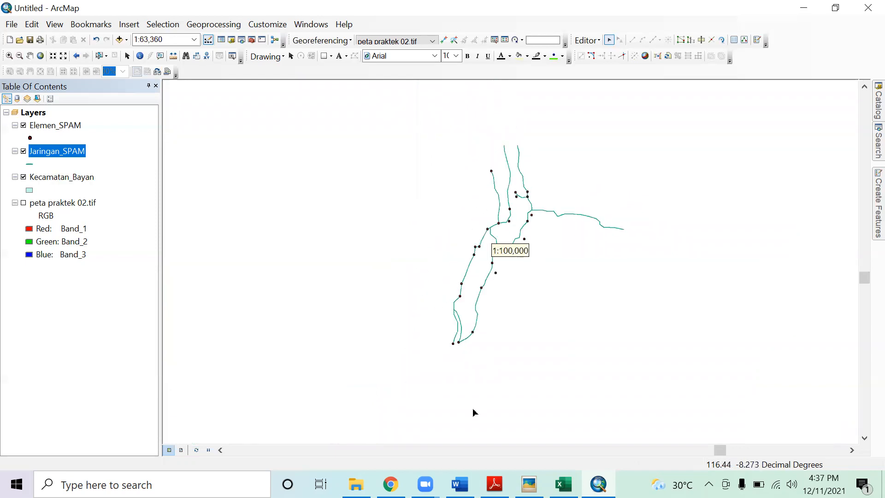
pyautogui.click(23, 202)
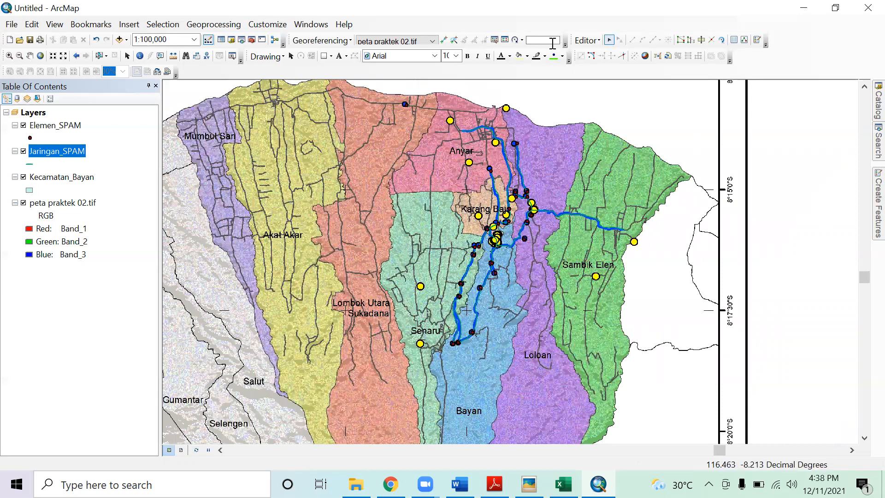
# Stop the edit session and save the edits
pyautogui.click(589, 40)
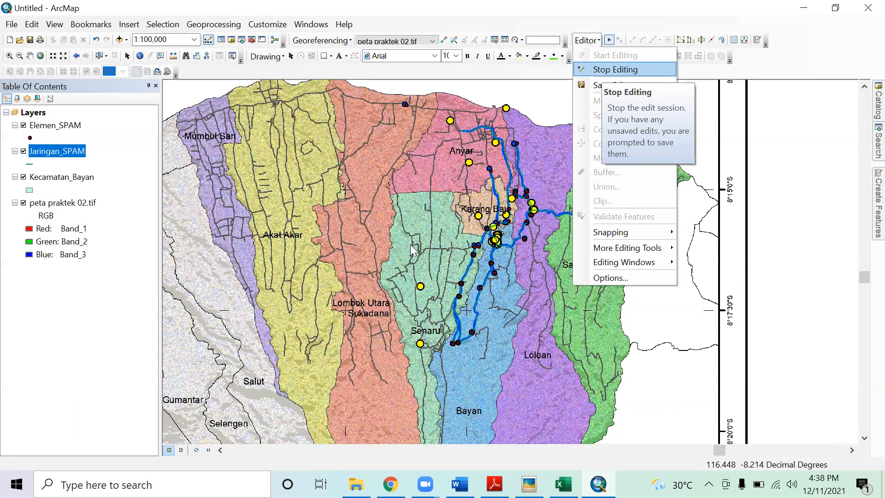
pyautogui.press('Return')
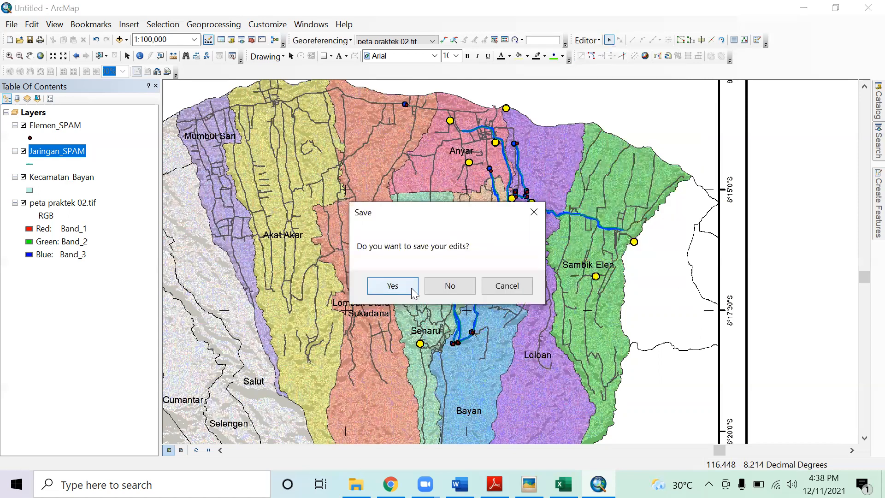
pyautogui.press('Return')
# Compare the digitized features without and with the peta praktek 02.tif raster, and select the Kecamatan_Bayan layer
pyautogui.click(23, 203)
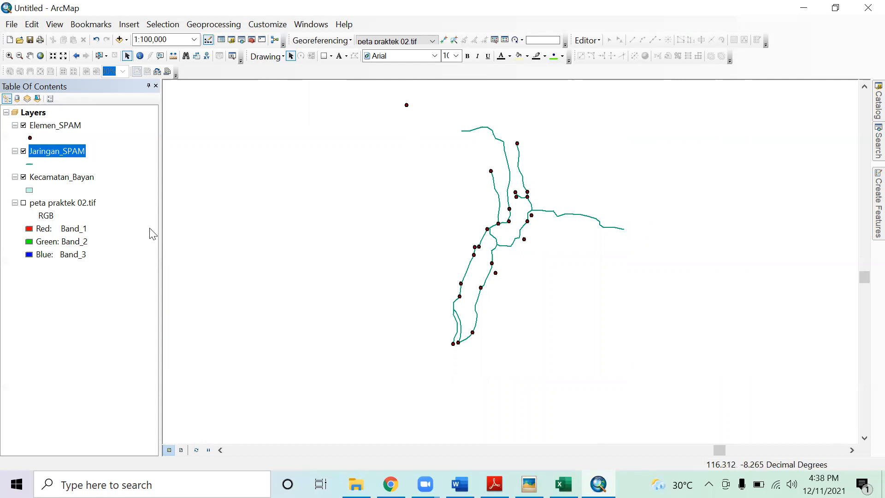
pyautogui.click(69, 177)
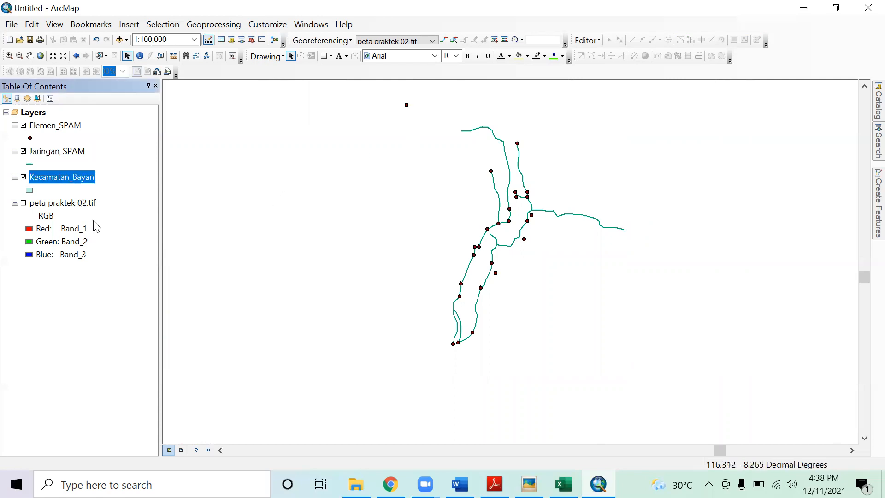
pyautogui.click(23, 203)
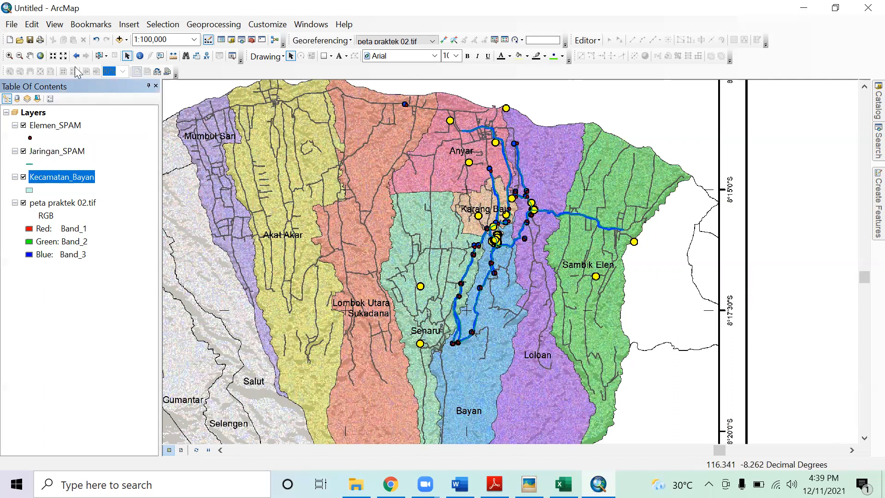
# Zoom to the extent of peta praktek 02.tif and frame the northwestern coast around Mumbul Sari
pyautogui.click(37, 56)
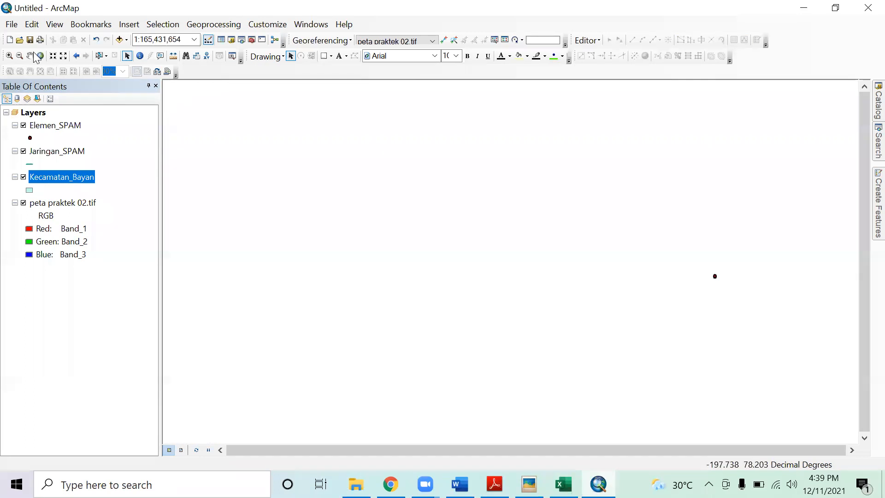
pyautogui.click(29, 55)
pyautogui.moveTo(662, 270); pyautogui.dragTo(519, 232)
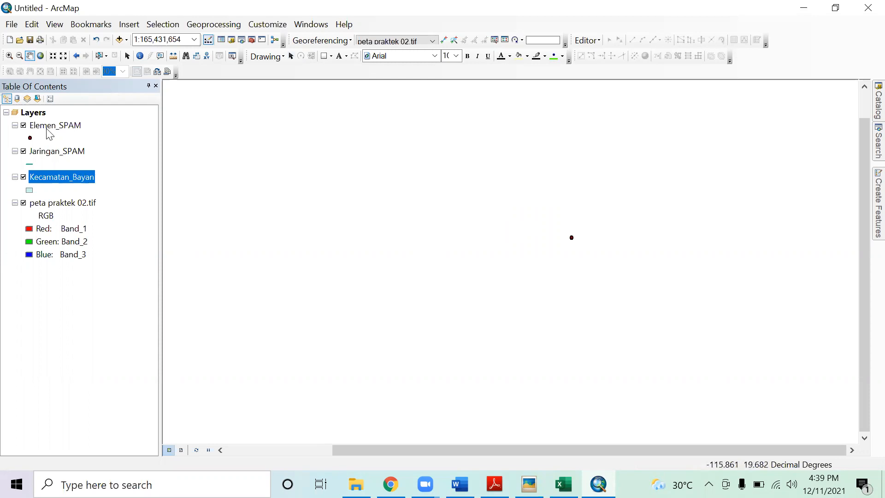
pyautogui.rightClick(59, 201)
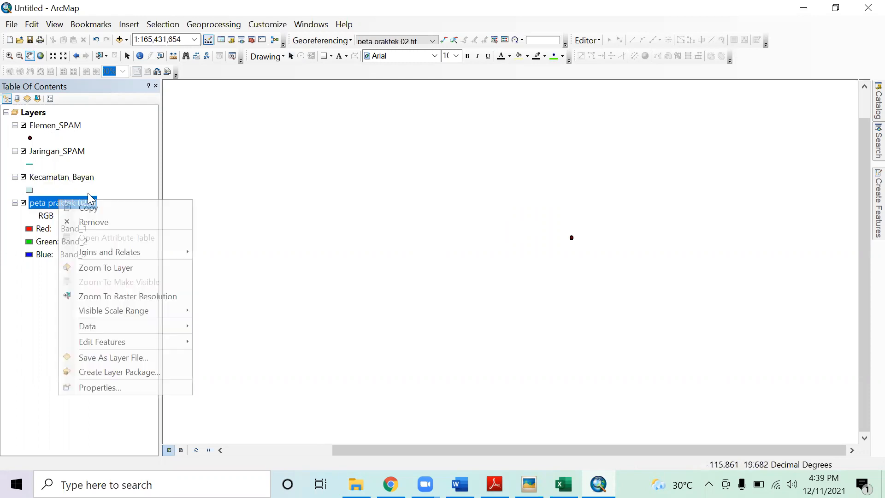
pyautogui.click(110, 267)
pyautogui.moveTo(497, 247); pyautogui.dragTo(478, 289)
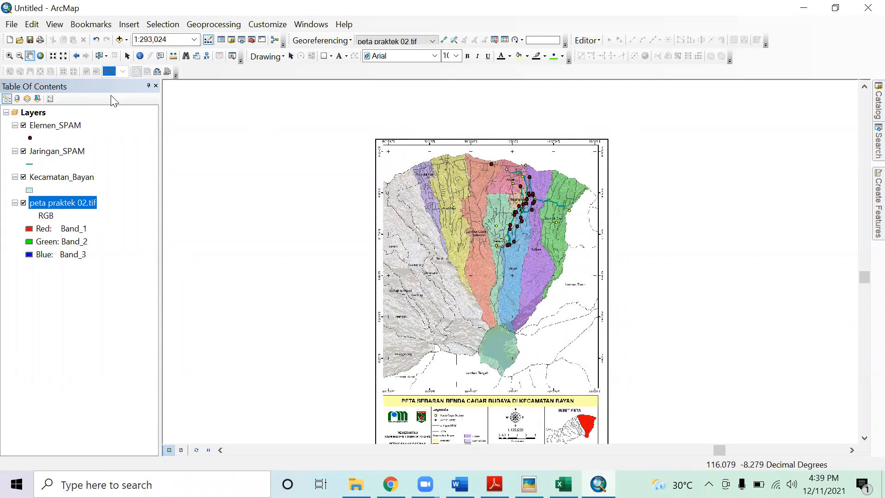
pyautogui.click(9, 56)
pyautogui.moveTo(392, 136); pyautogui.dragTo(528, 241)
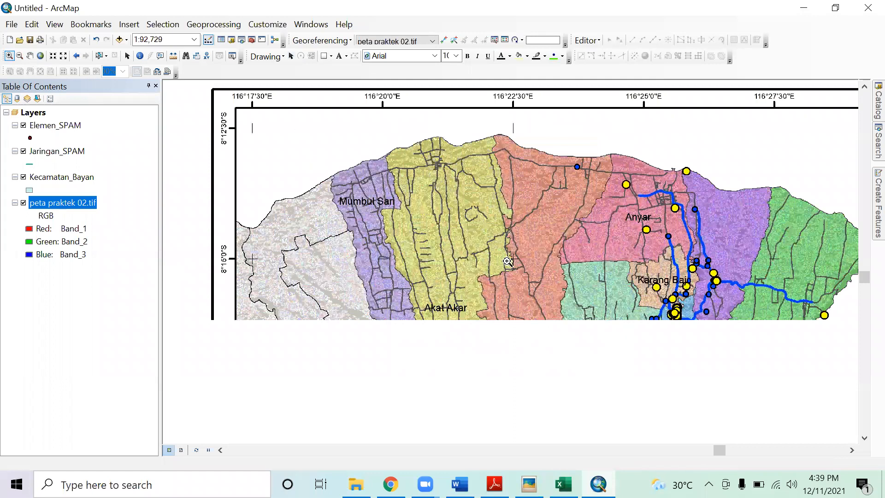
pyautogui.moveTo(300, 130); pyautogui.dragTo(507, 261)
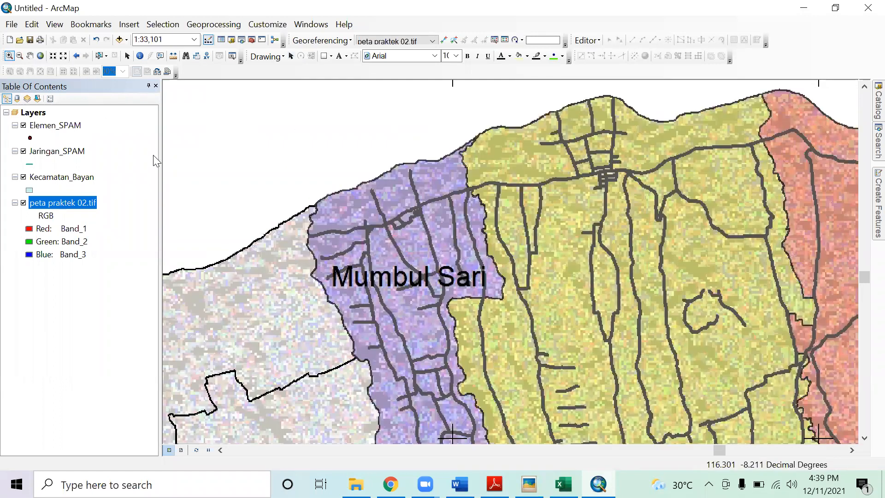
pyautogui.click(30, 55)
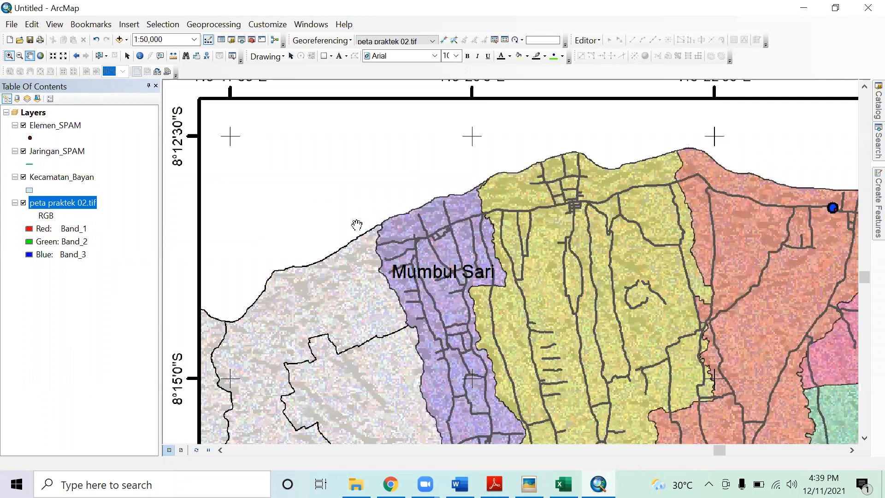
# Start editing the Kecamatan_Bayan layer and choose its feature template for drawing polygons
pyautogui.rightClick(79, 180)
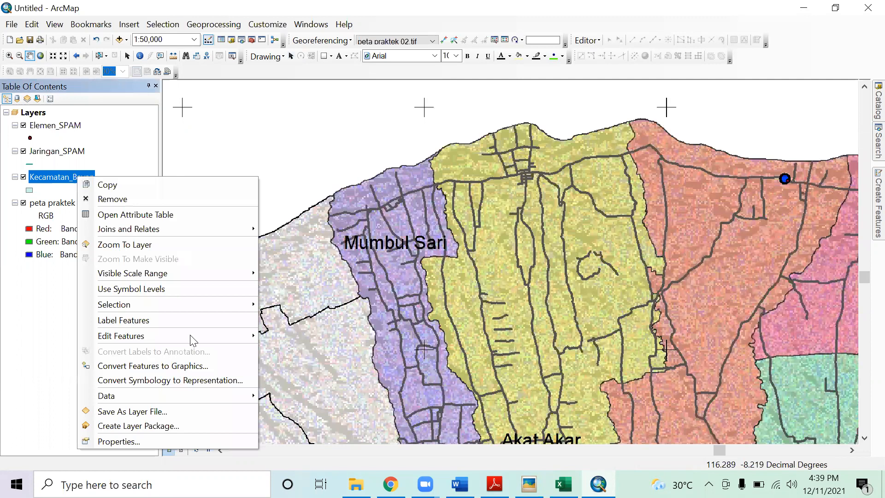
pyautogui.click(293, 335)
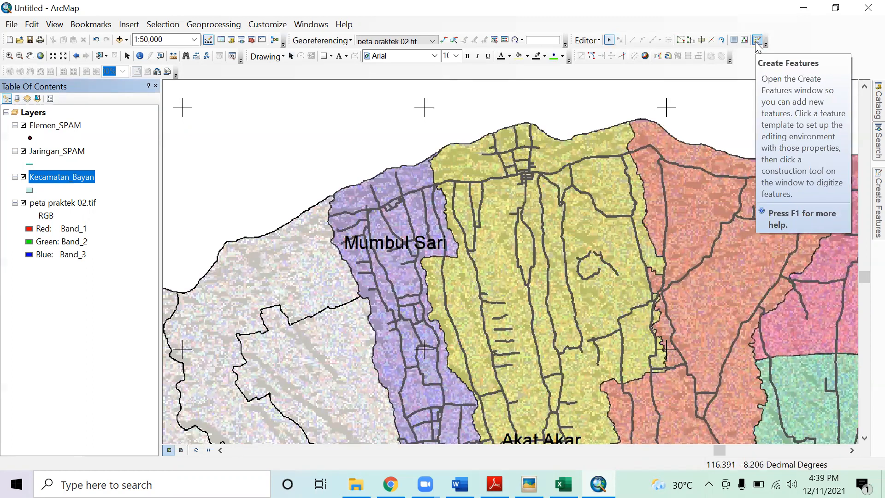
pyautogui.click(757, 40)
pyautogui.click(747, 184)
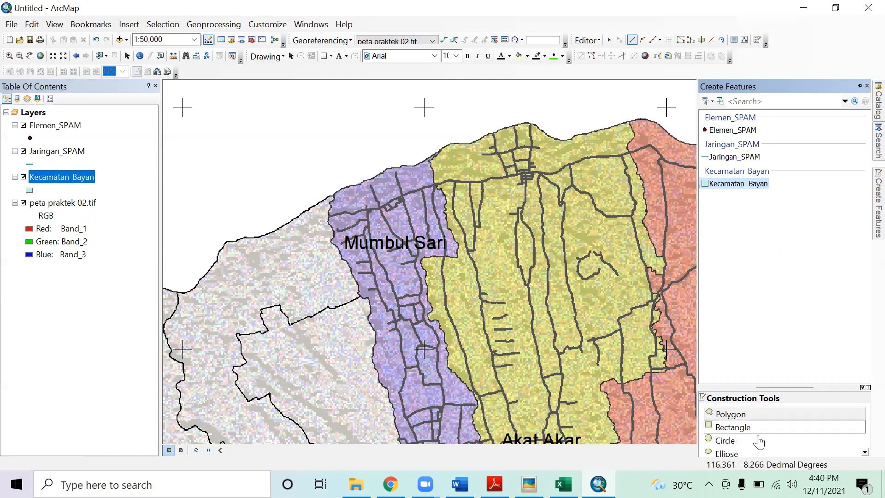
pyautogui.scroll(-1, 756, 442)
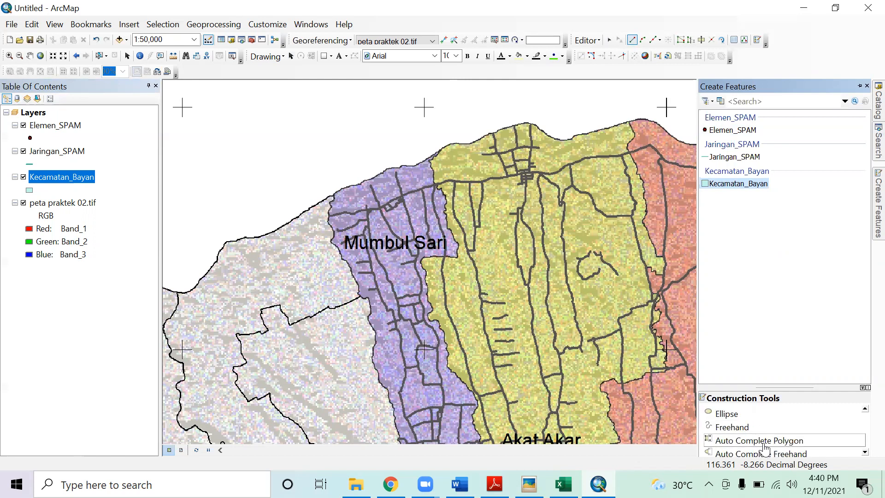
pyautogui.scroll(1, 766, 449)
pyautogui.scroll(-2, 764, 447)
pyautogui.scroll(1, 764, 448)
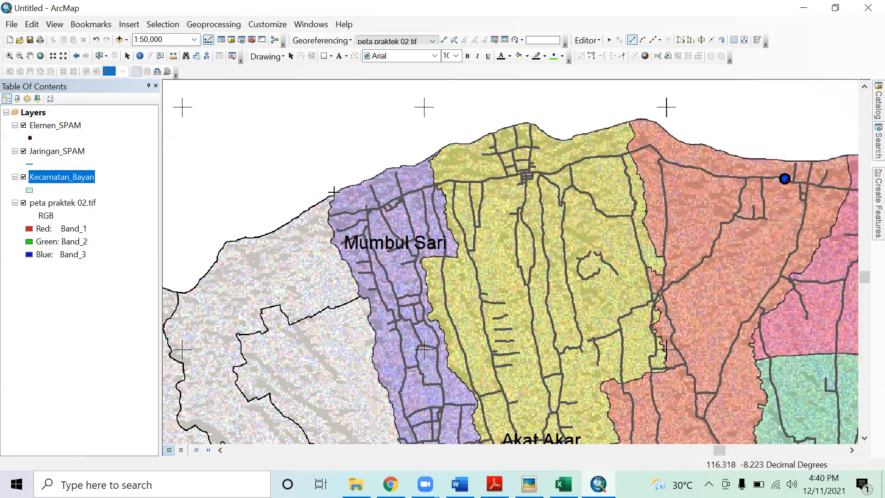
# Begin the Kecamatan_Bayan polygon at the northwest corner of Mumbul Sari and trace the coast eastward into the orange area
pyautogui.click(334, 194)
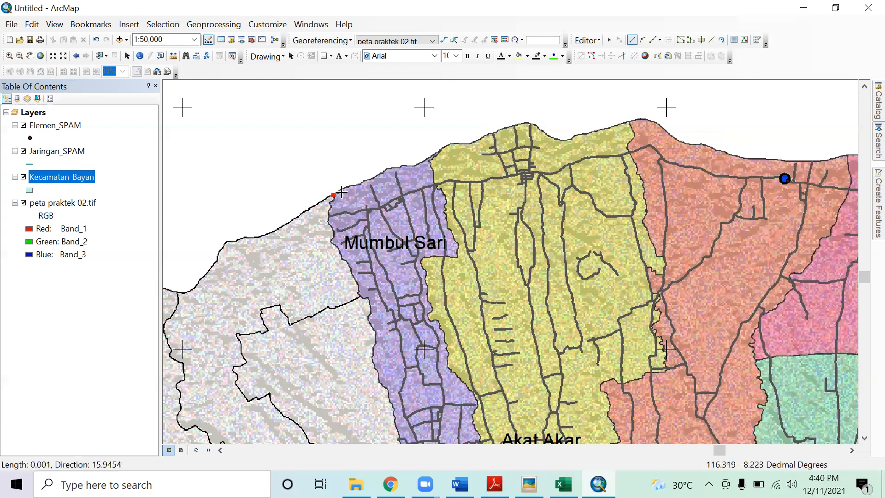
pyautogui.click(341, 190)
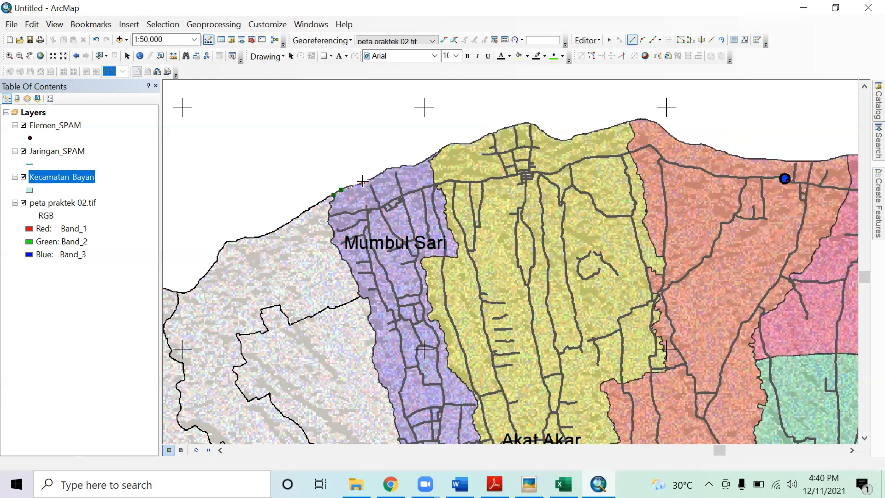
pyautogui.click(363, 181)
pyautogui.click(381, 173)
pyautogui.click(398, 166)
pyautogui.click(416, 165)
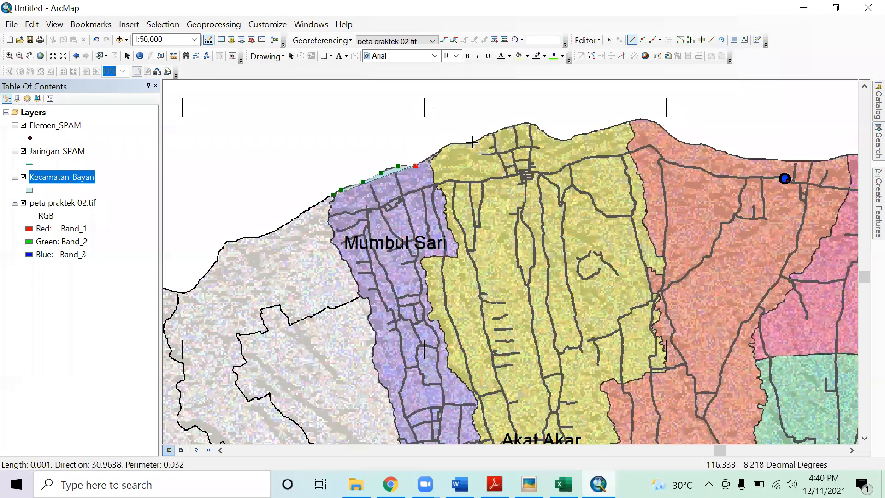
pyautogui.click(541, 125)
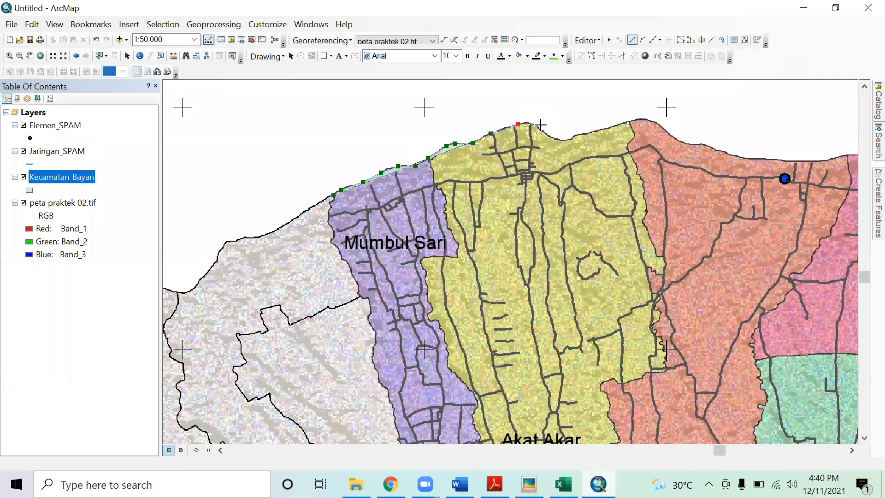
pyautogui.click(607, 124)
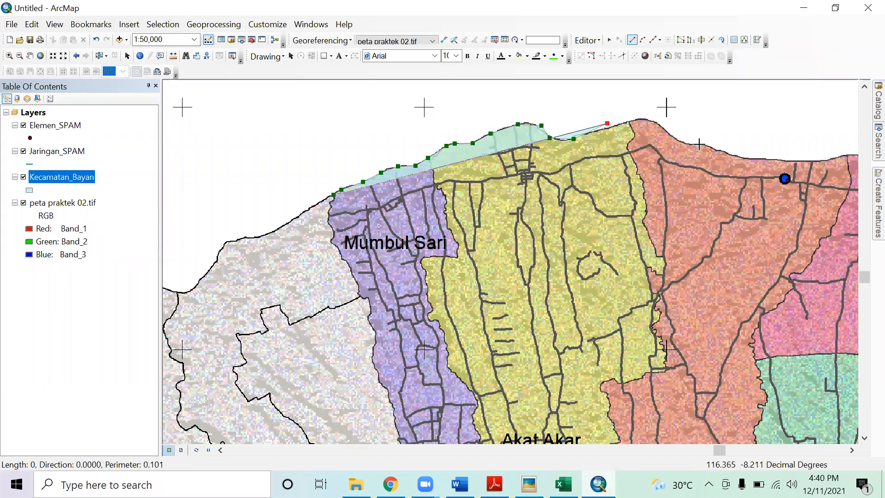
pyautogui.click(703, 145)
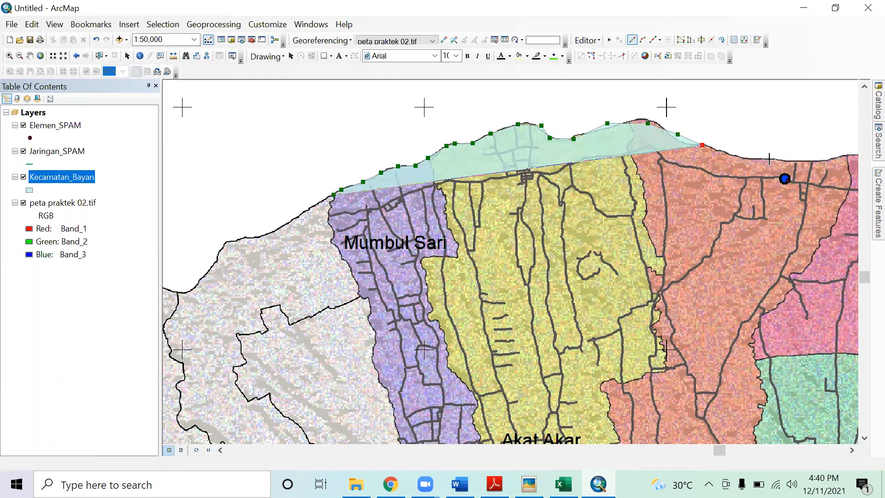
# Continue the Kecamatan_Bayan polygon eastward along the coast past the orange area and Anyar to the northwest edge of Loloan
pyautogui.scroll(-1, 741, 177)
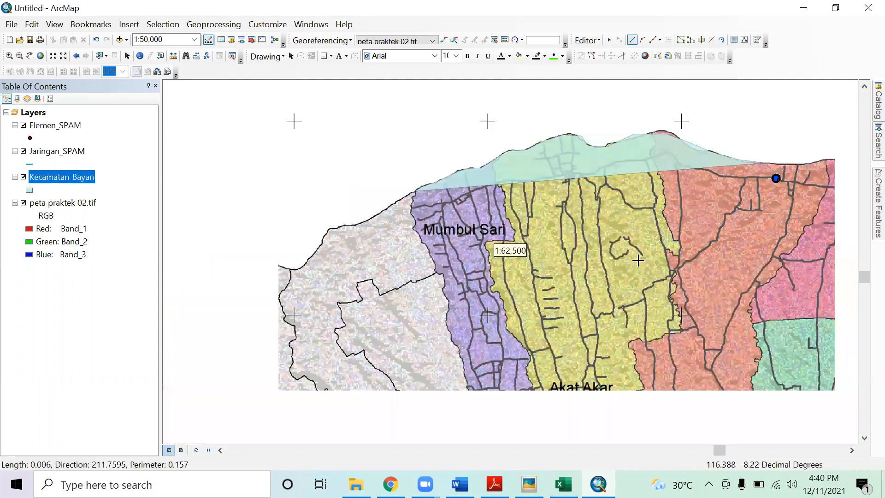
pyautogui.scroll(-3, 762, 226)
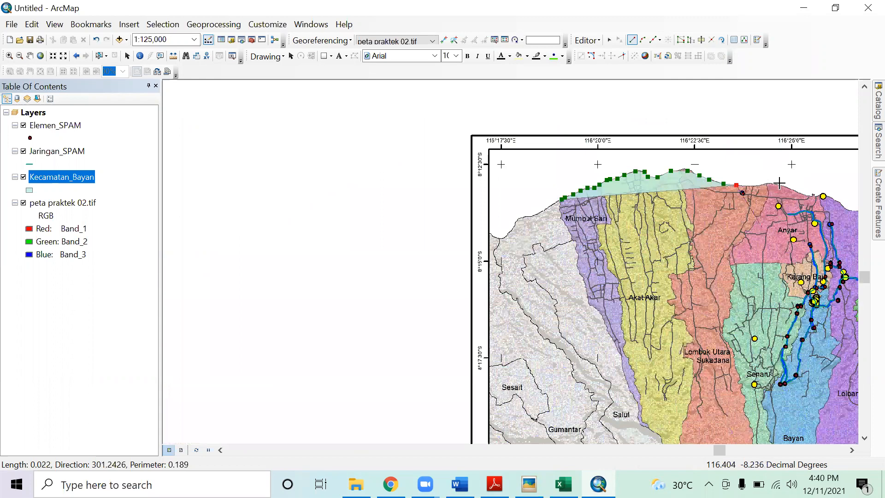
pyautogui.click(756, 185)
pyautogui.click(783, 181)
pyautogui.click(798, 190)
pyautogui.click(821, 197)
pyautogui.click(833, 196)
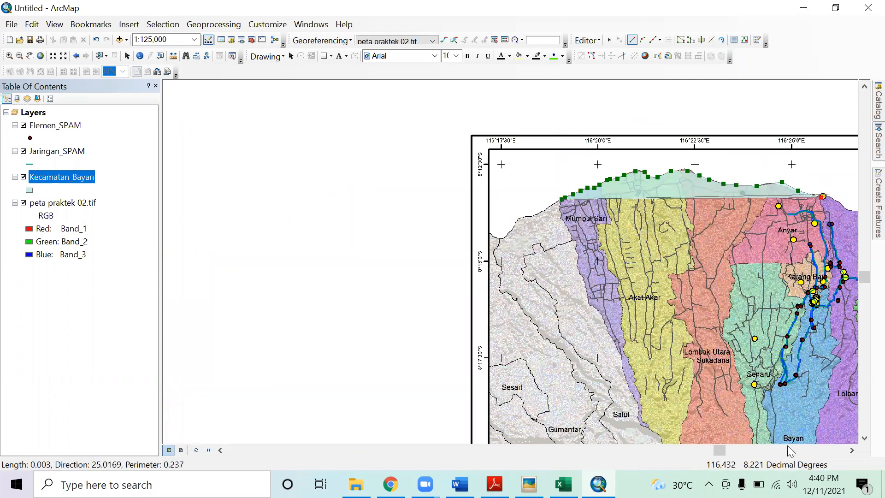
# Trace the northeastern coast of Loloan and Sambik Elen to the district's easternmost corner
pyautogui.click(853, 451)
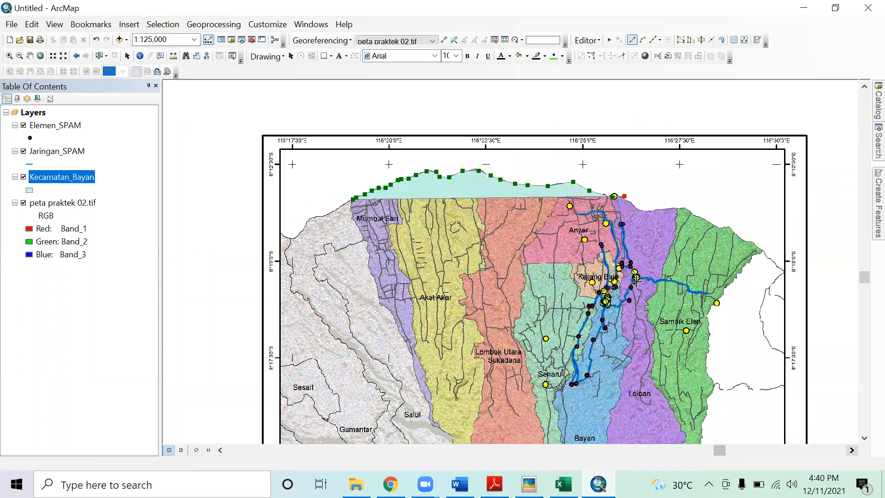
pyautogui.click(636, 209)
pyautogui.click(650, 208)
pyautogui.click(680, 210)
pyautogui.click(691, 216)
pyautogui.click(727, 229)
pyautogui.click(756, 246)
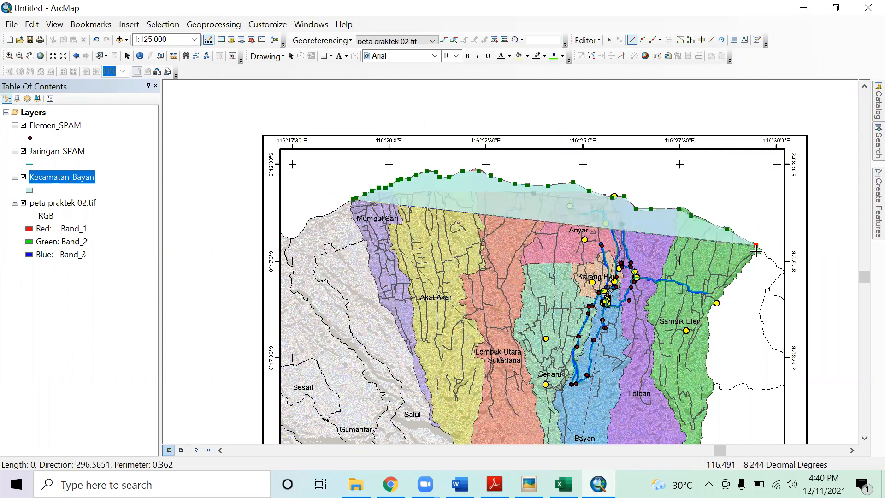
pyautogui.click(764, 259)
# Trace the eastern boundary of Sambik Elen southward to where the Lombok Timur boundary line meets it
pyautogui.click(721, 293)
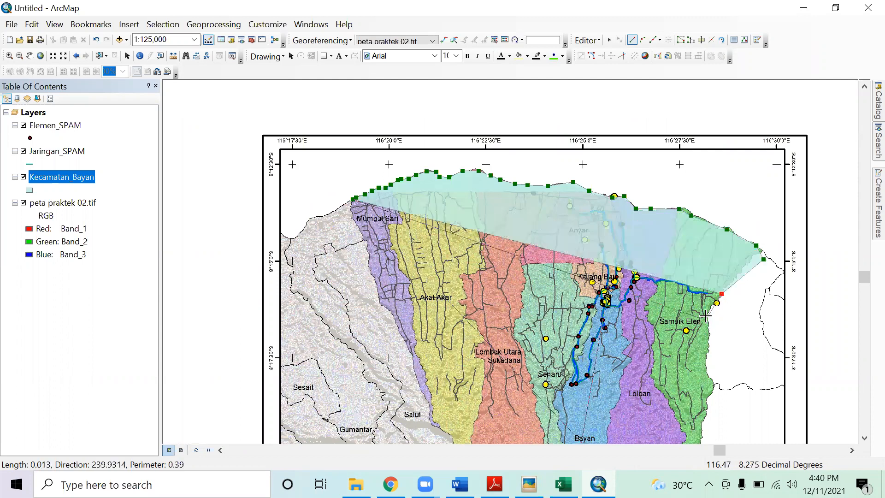
pyautogui.click(707, 316)
pyautogui.click(710, 351)
pyautogui.click(705, 363)
pyautogui.click(709, 376)
pyautogui.click(713, 384)
pyautogui.click(706, 399)
# Trace the southeastern boundary along Lombok Timur past Sambik Elen and Loloan to the dark green area at the southern end
pyautogui.moveTo(674, 399); pyautogui.dragTo(632, 261)
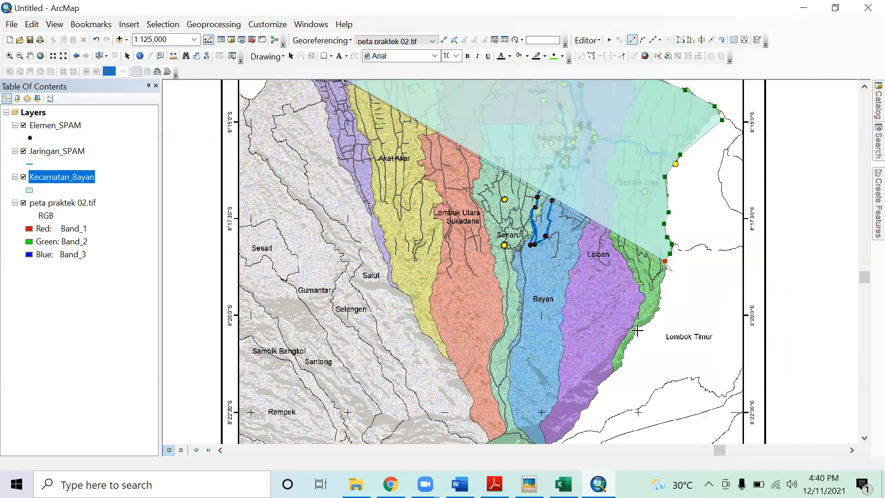
pyautogui.click(603, 380)
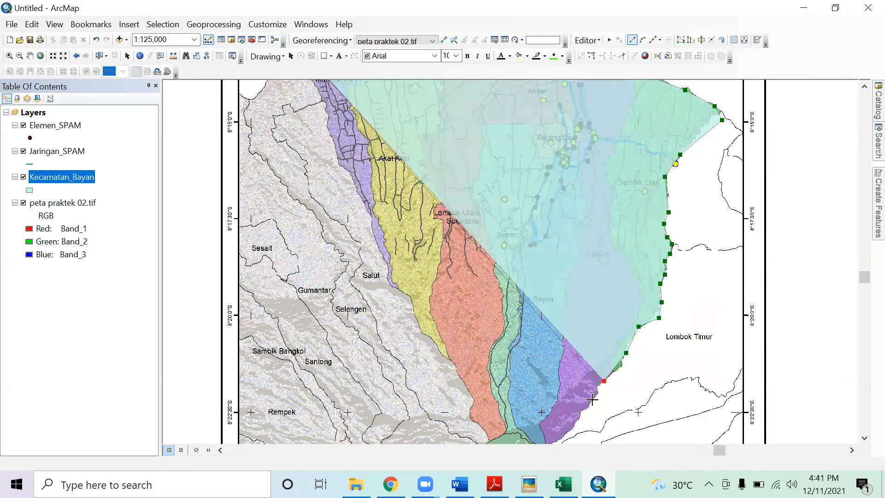
pyautogui.click(575, 428)
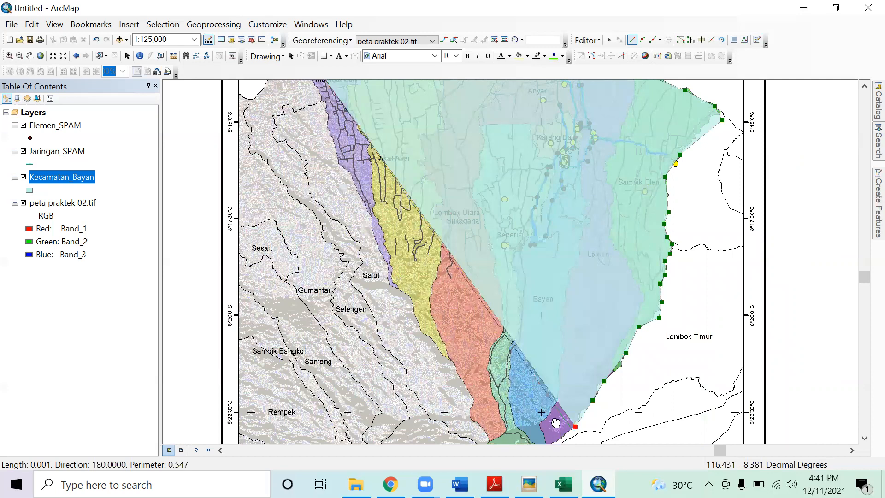
pyautogui.moveTo(556, 423); pyautogui.dragTo(592, 339)
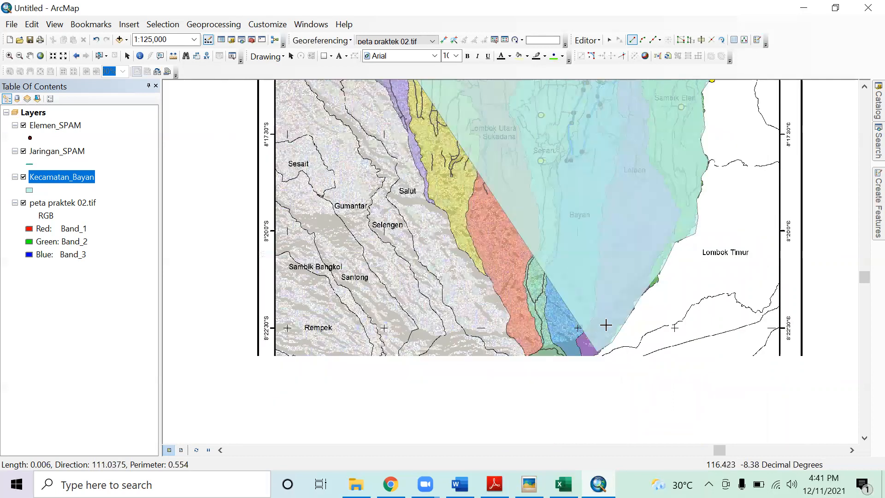
pyautogui.click(601, 355)
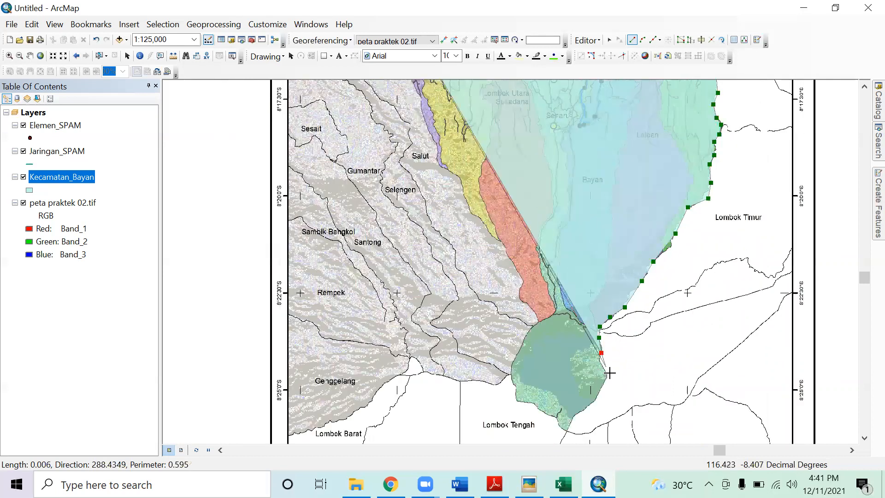
# Trace the east and south edges of the dark green southern area around its tip near Lombok Tengah
pyautogui.click(607, 373)
pyautogui.click(601, 389)
pyautogui.click(588, 406)
pyautogui.click(570, 417)
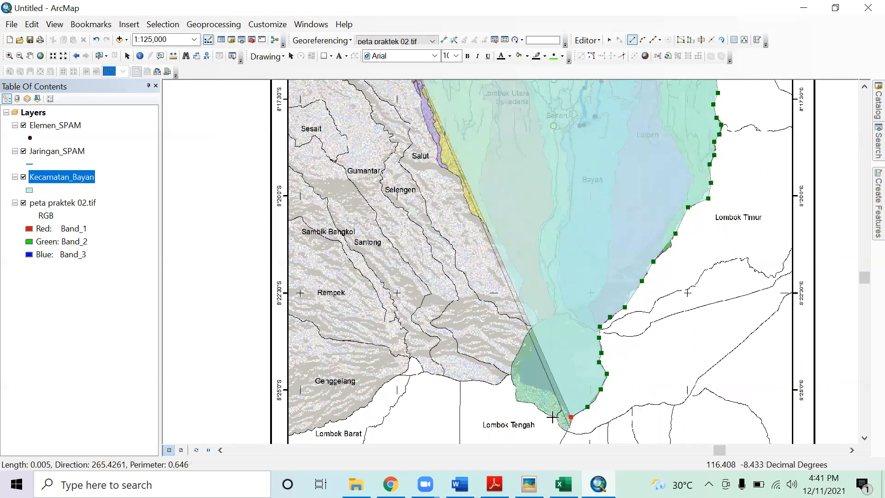
pyautogui.click(570, 428)
pyautogui.click(557, 423)
pyautogui.click(550, 416)
pyautogui.click(537, 412)
pyautogui.click(521, 403)
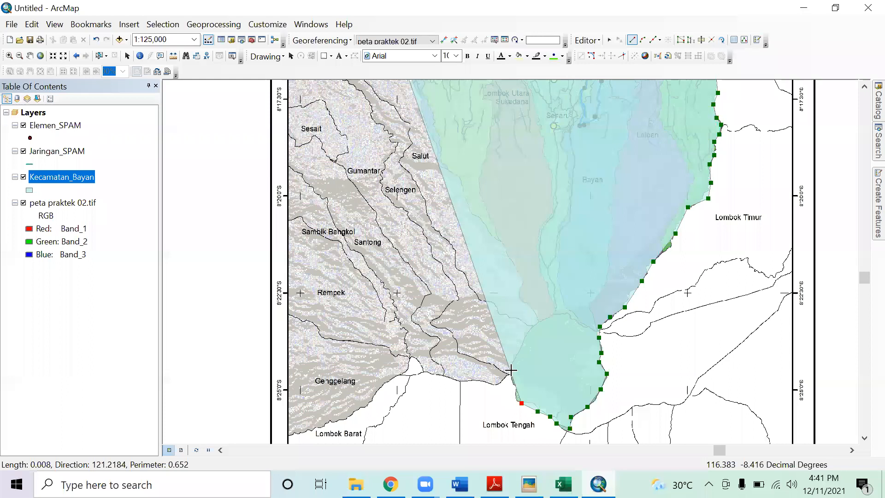
# Trace the southwestern boundary northward along the orange and yellow areas to the Mumbul Sari strip near Salut
pyautogui.click(539, 315)
pyautogui.click(523, 300)
pyautogui.click(524, 281)
pyautogui.click(503, 247)
pyautogui.click(487, 231)
pyautogui.click(472, 208)
pyautogui.click(457, 176)
pyautogui.click(440, 161)
# Trace the western edge of Mumbul Sari back to the starting corner, finish the Kecamatan_Bayan polygon and deselect it
pyautogui.moveTo(475, 124); pyautogui.dragTo(520, 289)
pyautogui.click(457, 253)
pyautogui.click(449, 229)
pyautogui.click(435, 214)
pyautogui.click(422, 181)
pyautogui.click(416, 141)
pyautogui.click(405, 129)
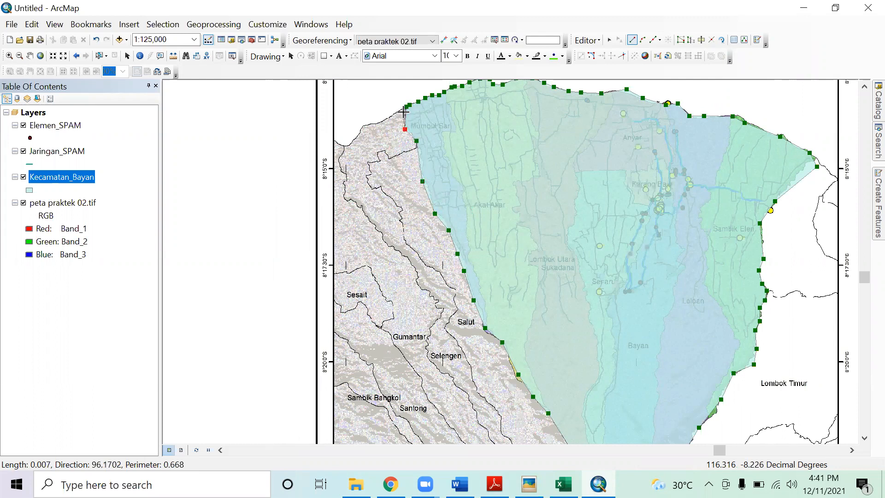
pyautogui.press('F2')
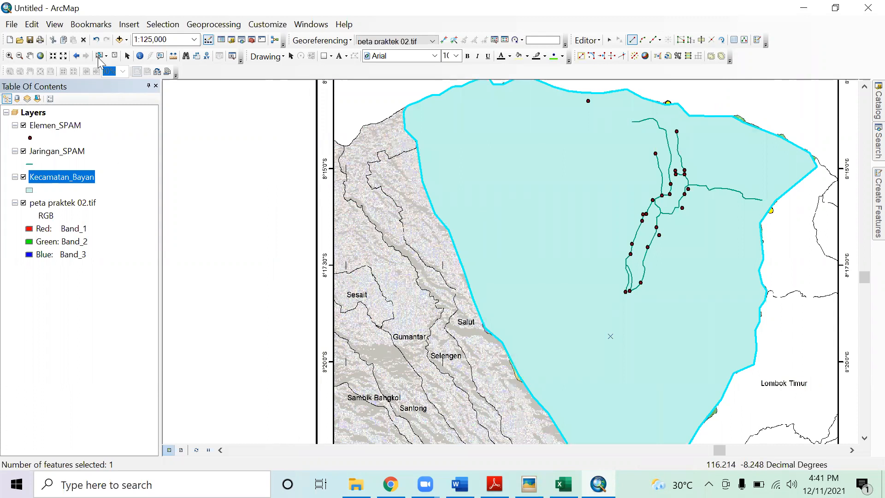
pyautogui.click(610, 41)
pyautogui.click(374, 110)
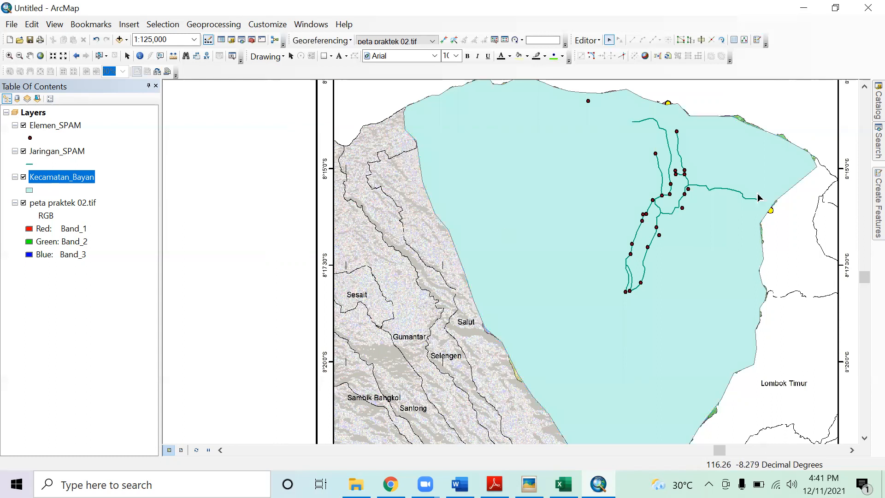
# Compare the finished district polygon with the scanned map by toggling the peta praktek 02.tif and Kecamatan_Bayan layers off and on
pyautogui.click(852, 450)
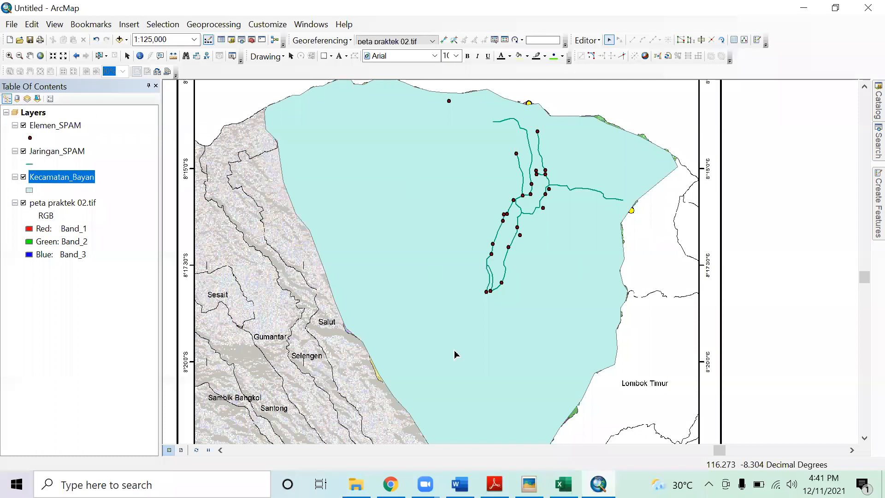
pyautogui.click(24, 203)
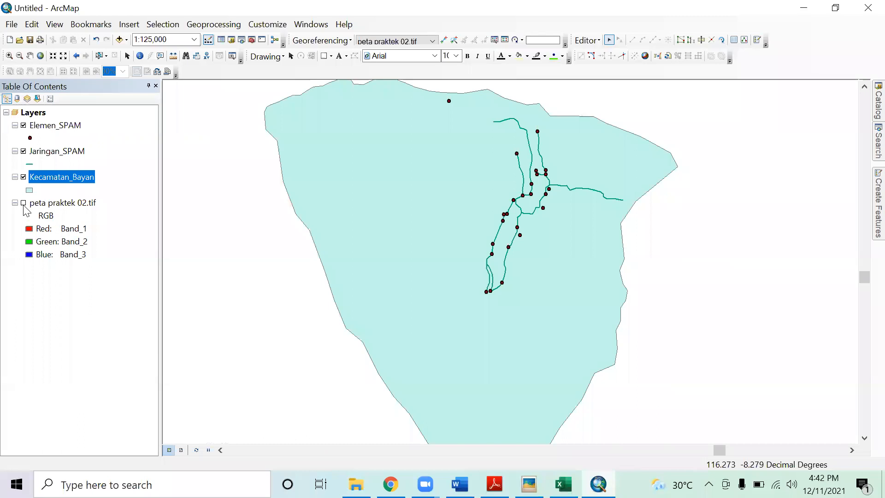
pyautogui.click(24, 204)
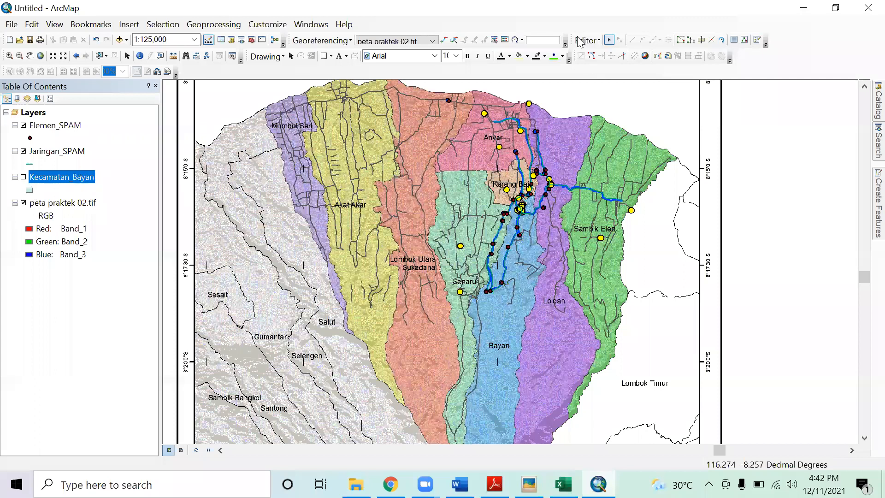
pyautogui.click(23, 177)
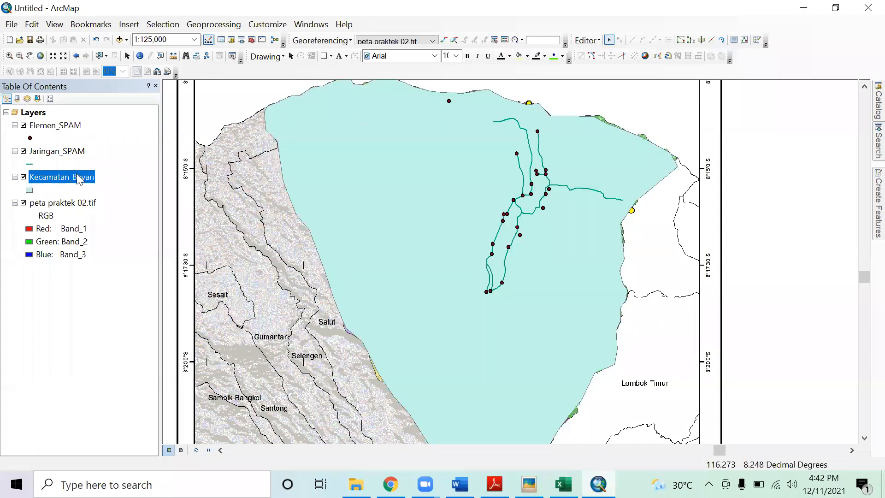
# Open the Kecamatan_Bayan layer properties and close the Excel, image viewer and Word windows running in the background
pyautogui.rightClick(77, 175)
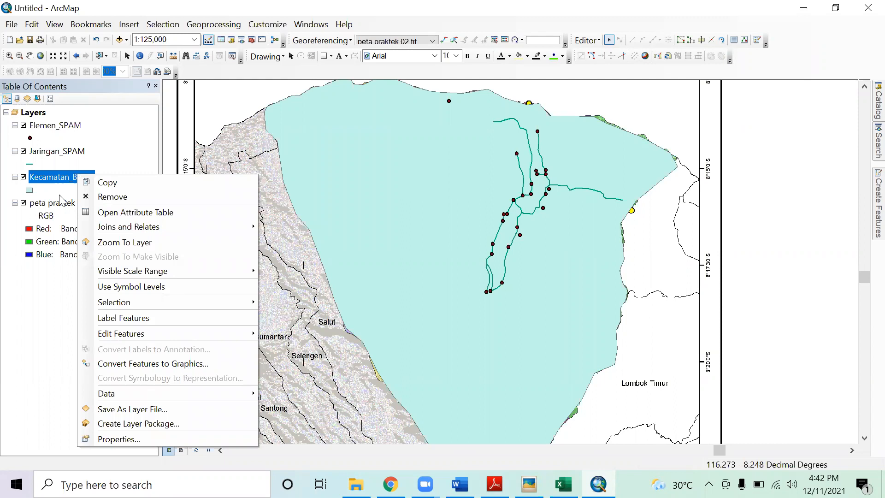
pyautogui.click(123, 439)
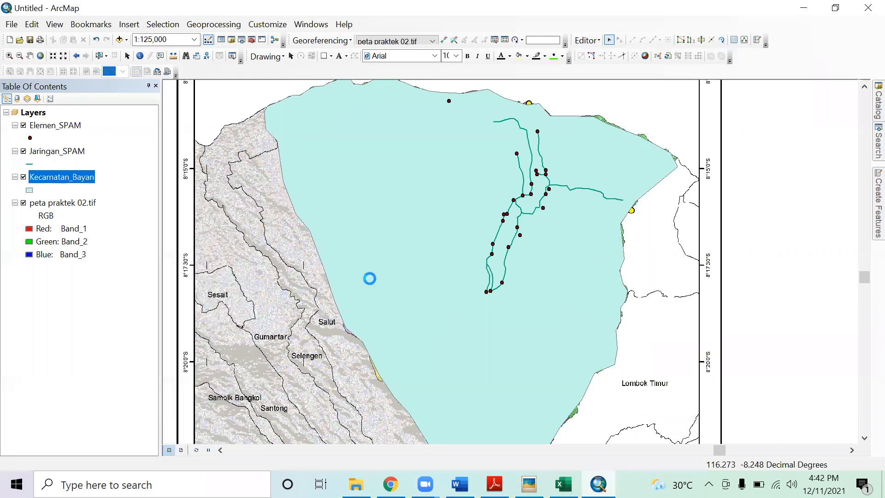
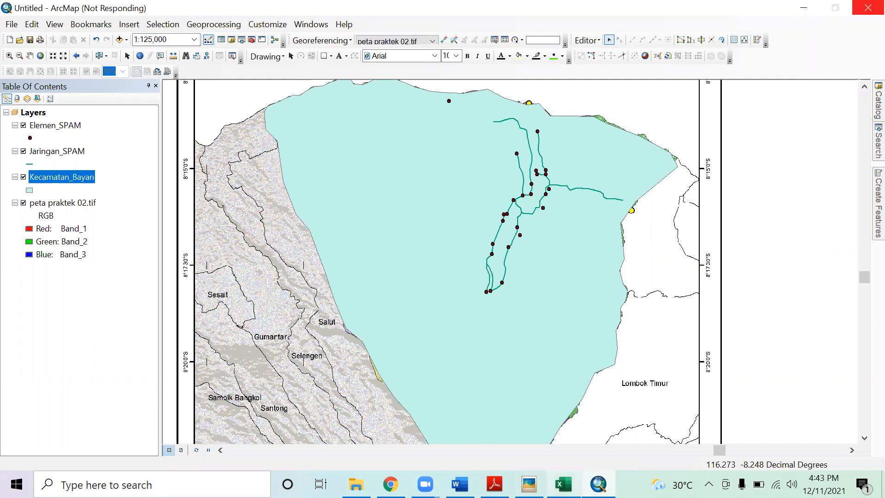
pyautogui.moveTo(564, 484)
pyautogui.click(626, 383)
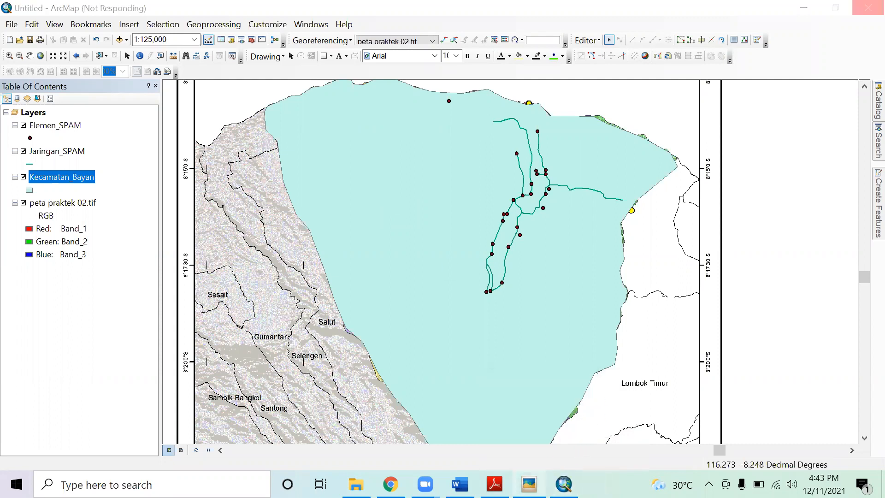
pyautogui.moveTo(529, 484)
pyautogui.click(600, 386)
pyautogui.moveTo(459, 484)
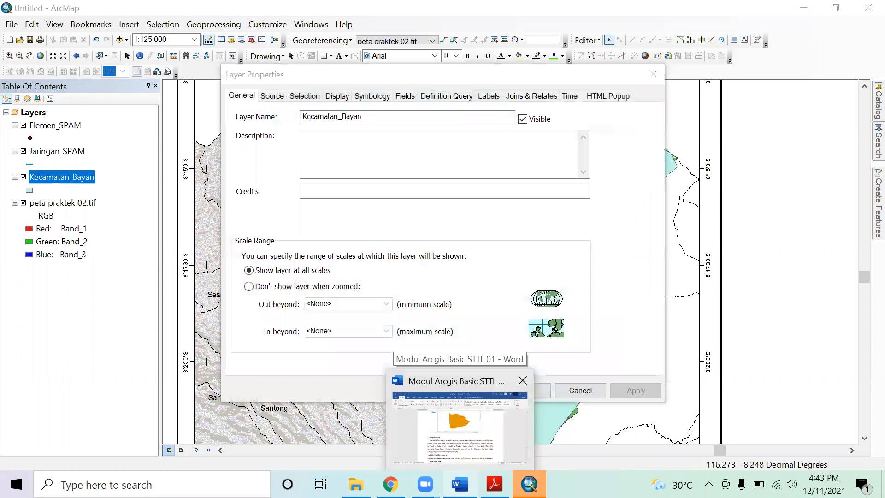
pyautogui.click(522, 381)
pyautogui.click(422, 81)
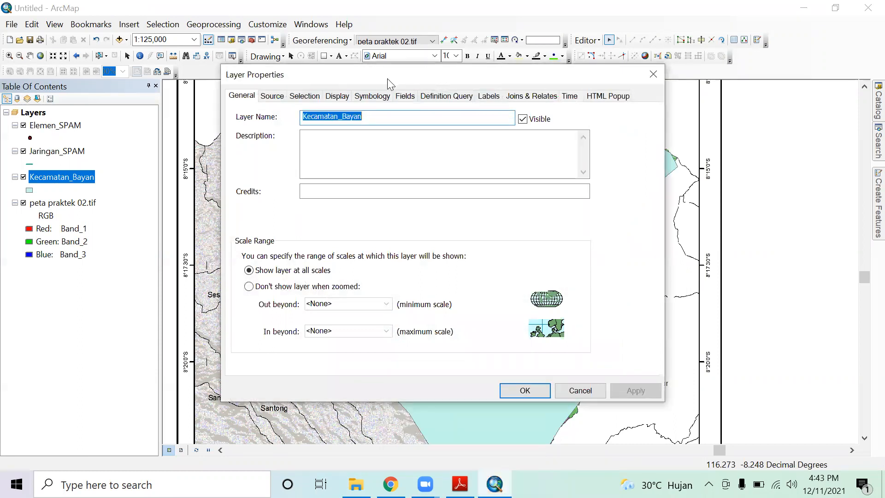
# Set the Kecamatan_Bayan layer's transparency to 90% and apply it
pyautogui.click(336, 99)
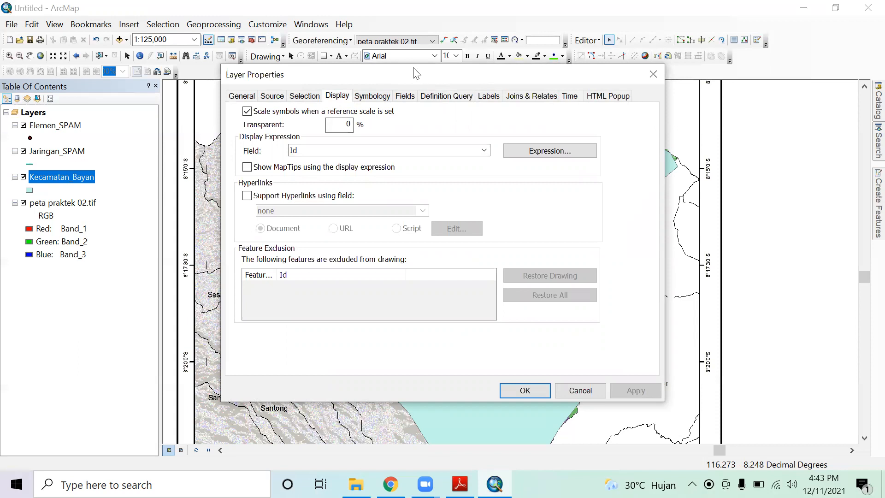
pyautogui.moveTo(417, 74); pyautogui.dragTo(625, 34)
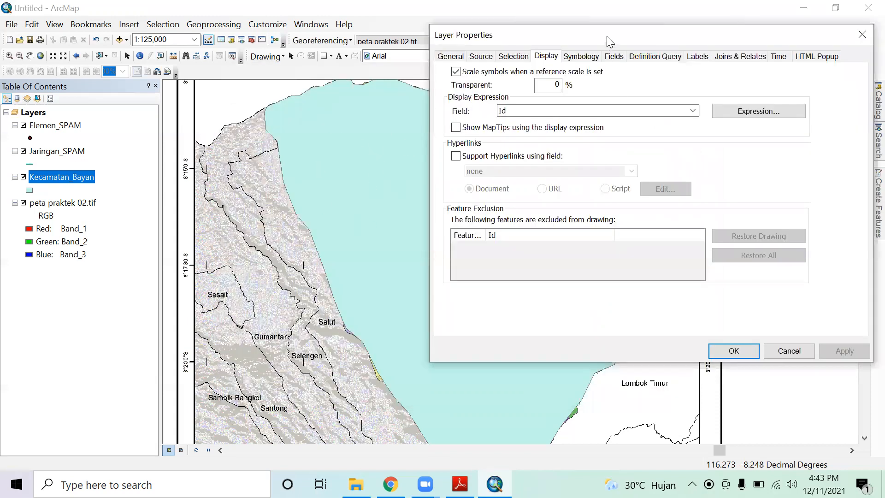
pyautogui.moveTo(604, 39); pyautogui.dragTo(598, 44)
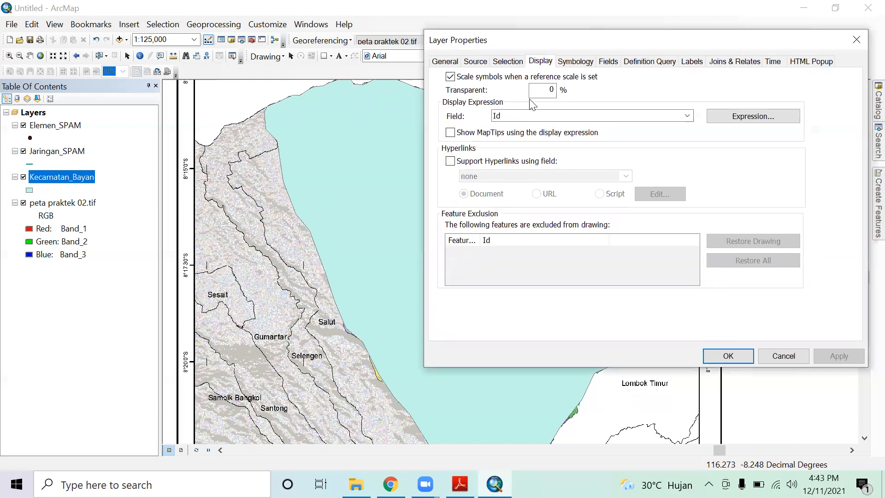
pyautogui.click(541, 92)
pyautogui.write('9')
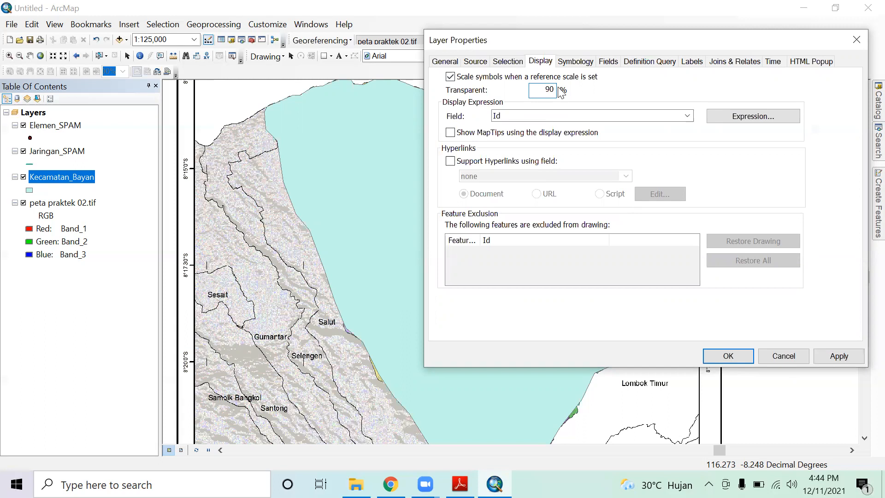
pyautogui.click(728, 356)
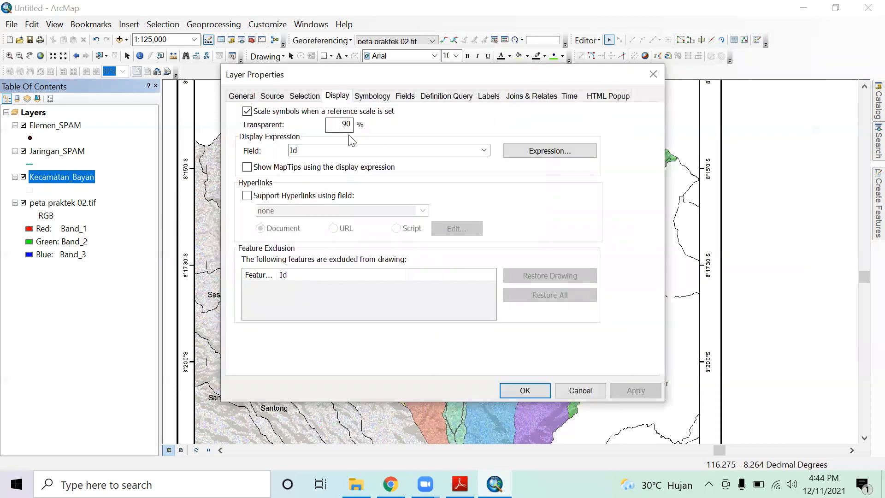
# Set the Kecamatan_Bayan layer's transparency to 70% and apply it
pyautogui.moveTo(346, 126); pyautogui.dragTo(337, 126)
pyautogui.write('7')
pyautogui.click(544, 391)
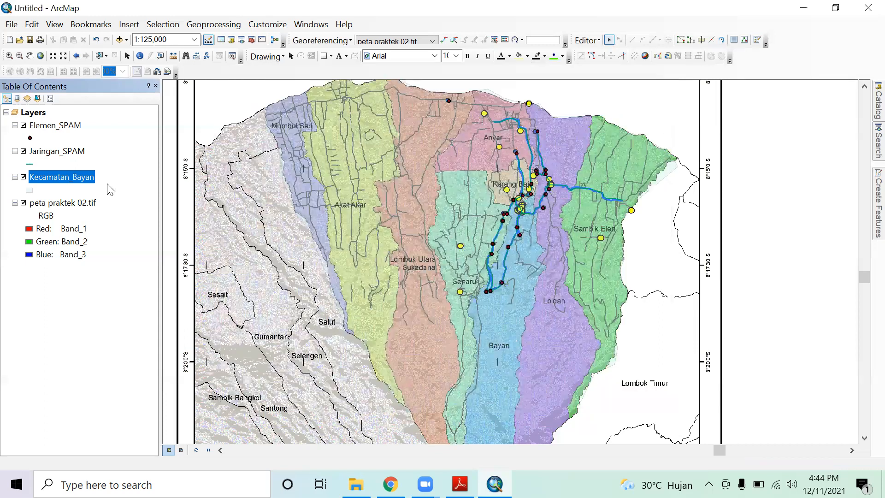
# Select the Kecamatan_Bayan district polygon and ready it for splitting with the Cut Polygons tool
pyautogui.rightClick(85, 178)
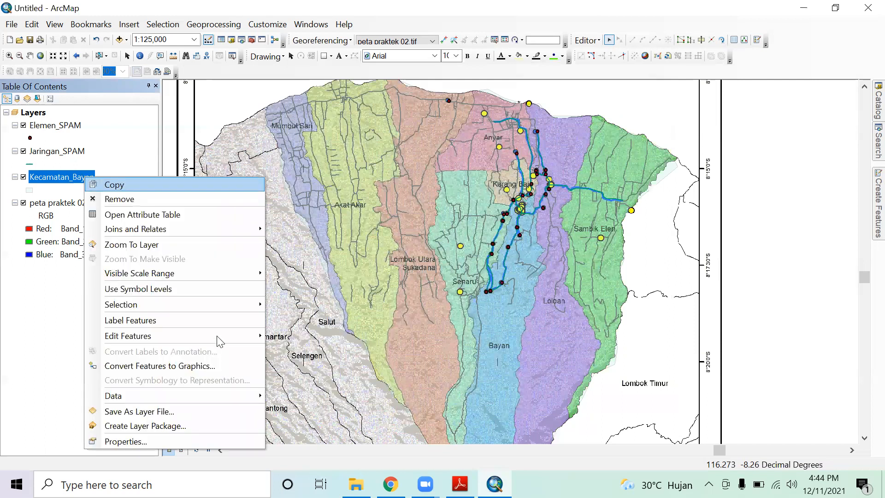
pyautogui.moveTo(218, 335)
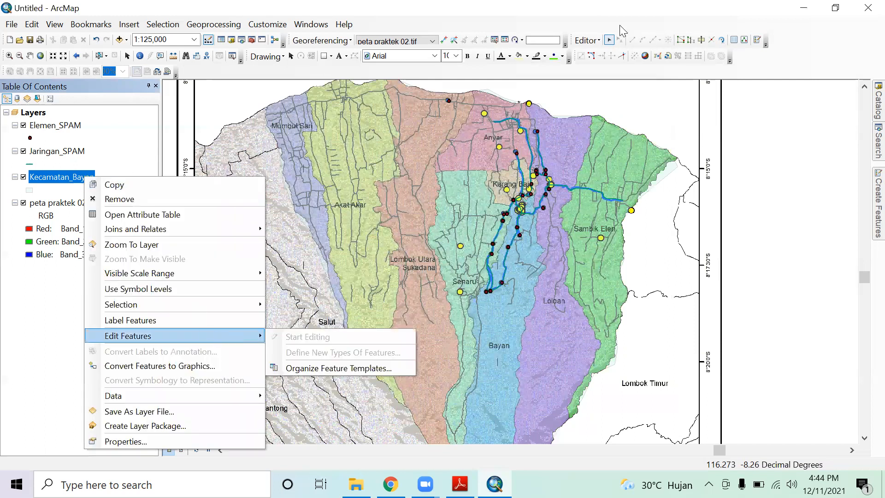
pyautogui.click(586, 41)
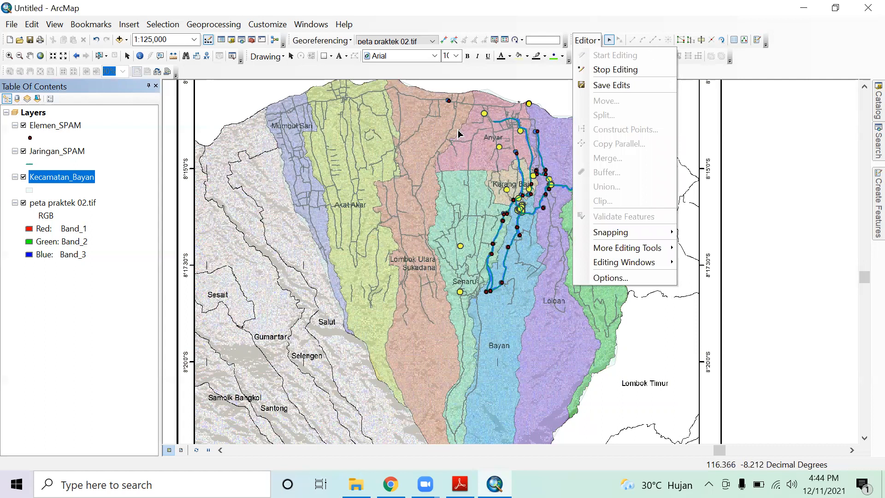
pyautogui.click(699, 41)
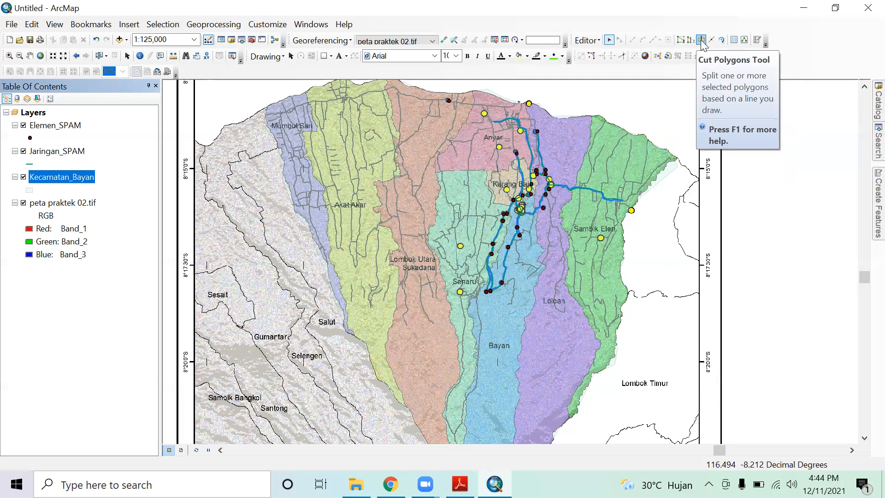
pyautogui.click(702, 41)
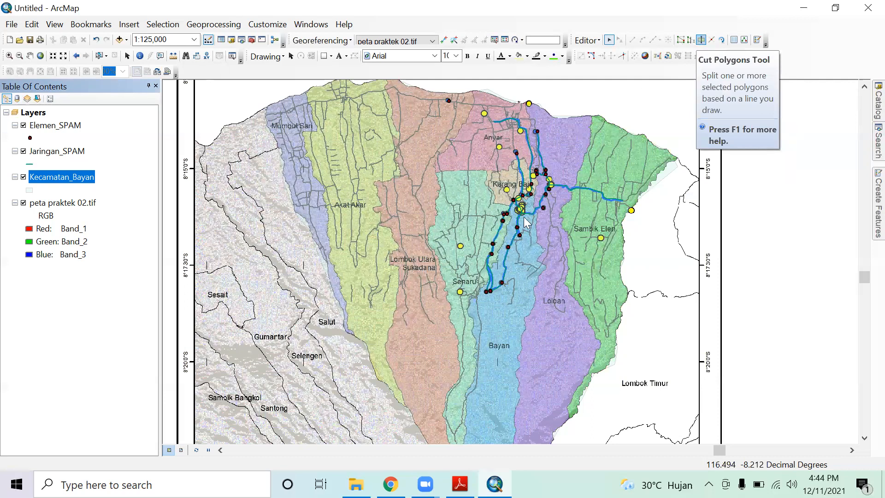
pyautogui.click(450, 267)
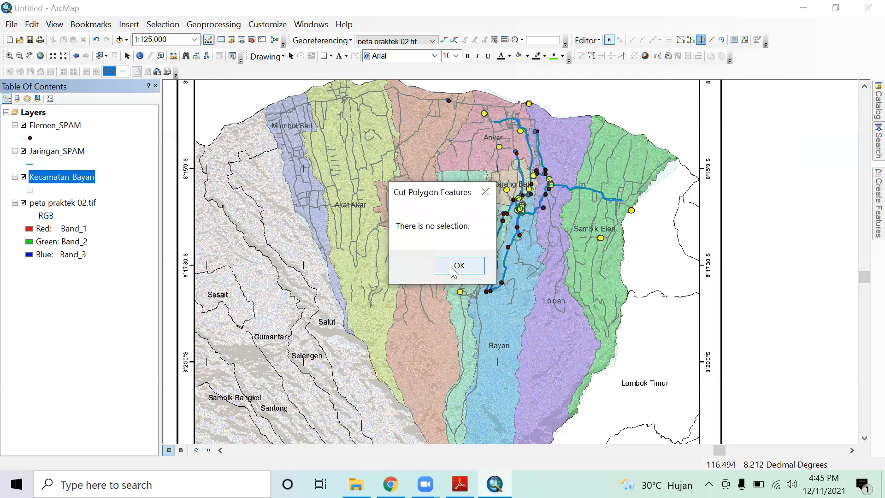
pyautogui.click(352, 217)
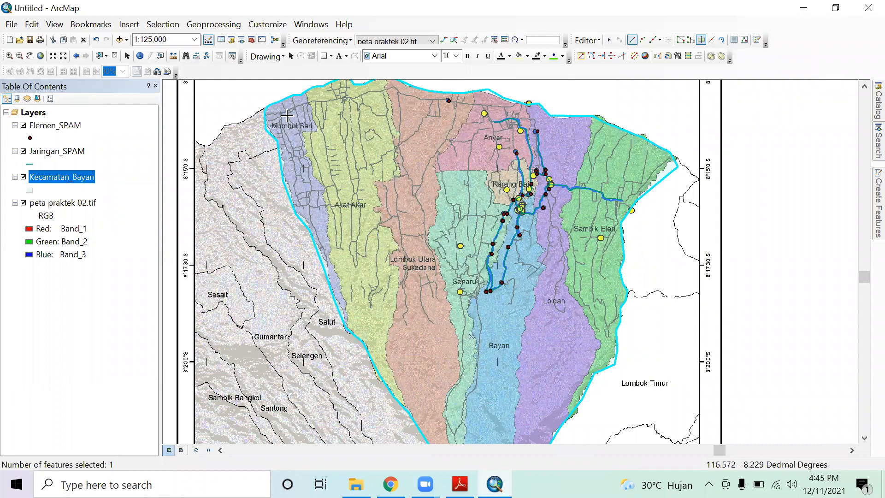
# Cut the district polygon along the Mumbul Sari–Akat Akar village boundary, from beyond the north coast to outside the western district border
pyautogui.press('Up')
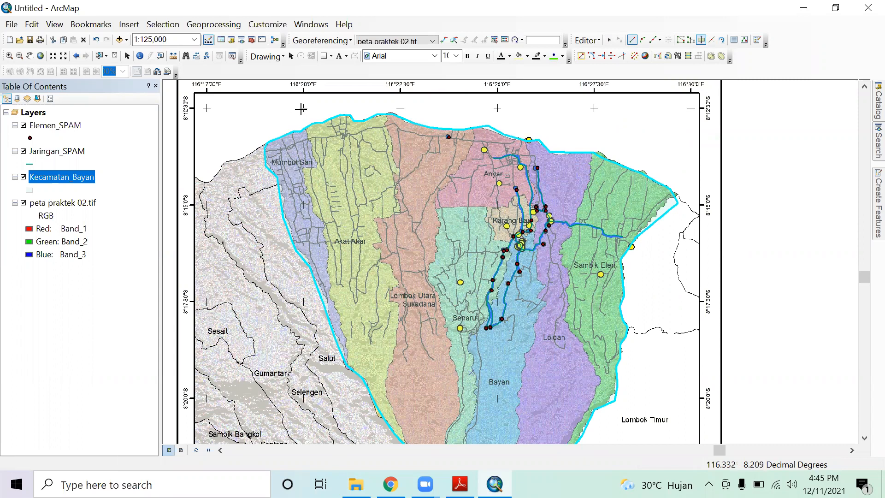
pyautogui.click(299, 108)
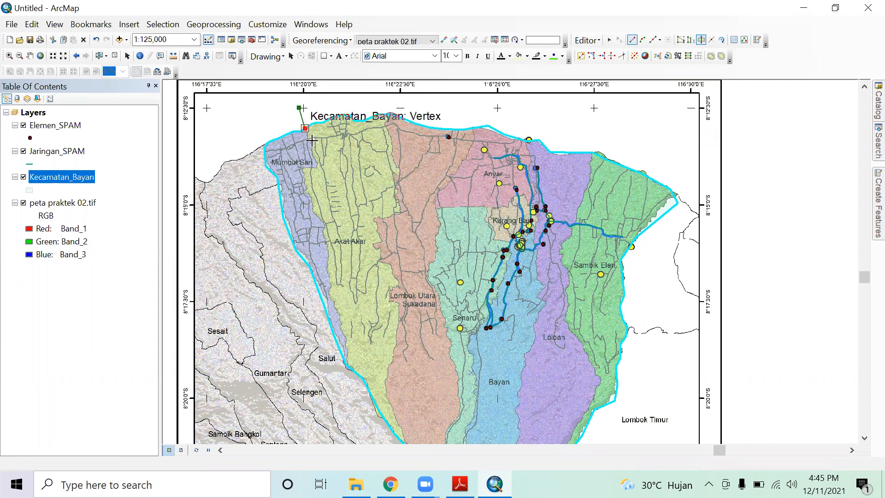
pyautogui.click(304, 128)
pyautogui.click(311, 144)
pyautogui.click(314, 158)
pyautogui.click(315, 165)
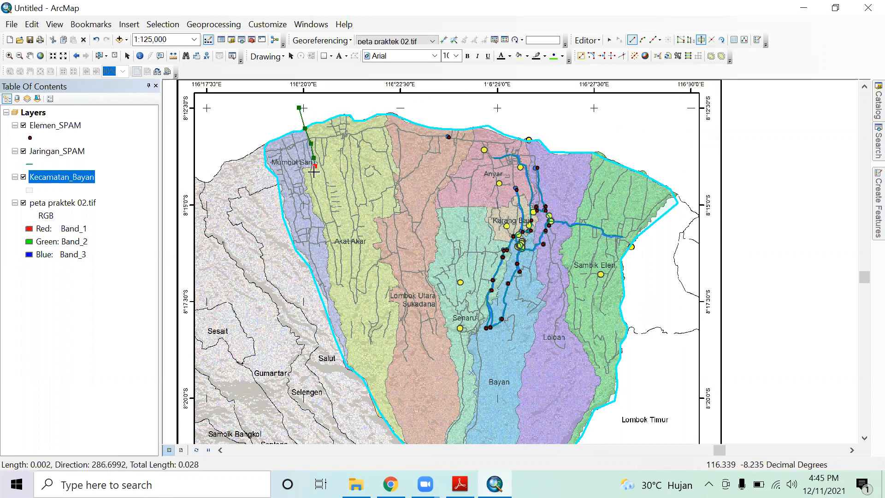
pyautogui.click(307, 171)
pyautogui.click(303, 167)
pyautogui.click(305, 183)
pyautogui.click(309, 191)
pyautogui.click(313, 207)
pyautogui.click(318, 222)
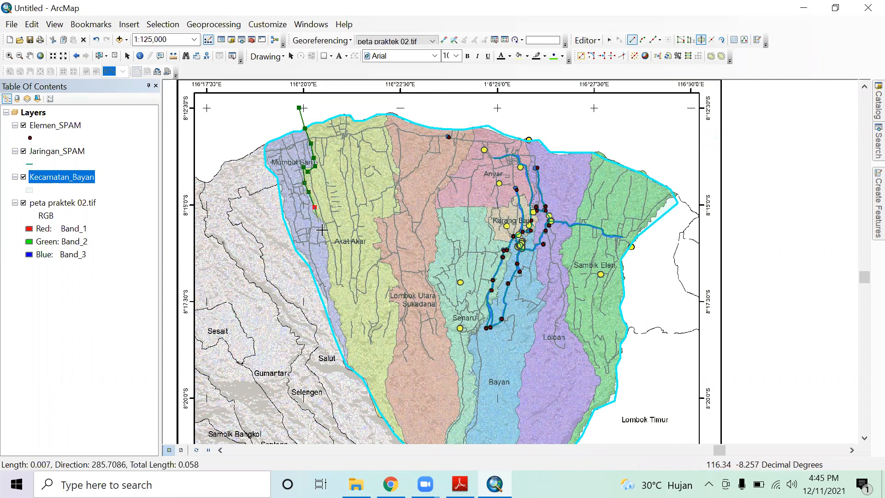
pyautogui.click(328, 253)
pyautogui.click(328, 283)
pyautogui.click(334, 312)
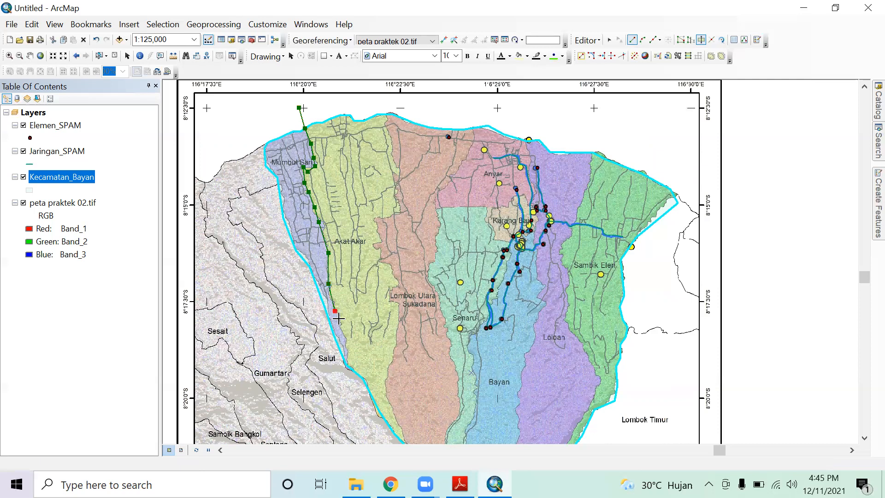
pyautogui.click(348, 340)
pyautogui.click(348, 356)
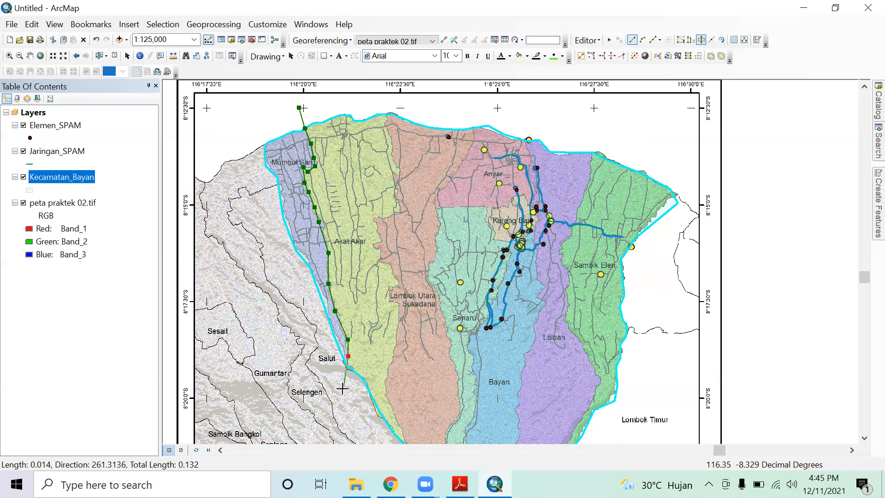
pyautogui.doubleClick(342, 389)
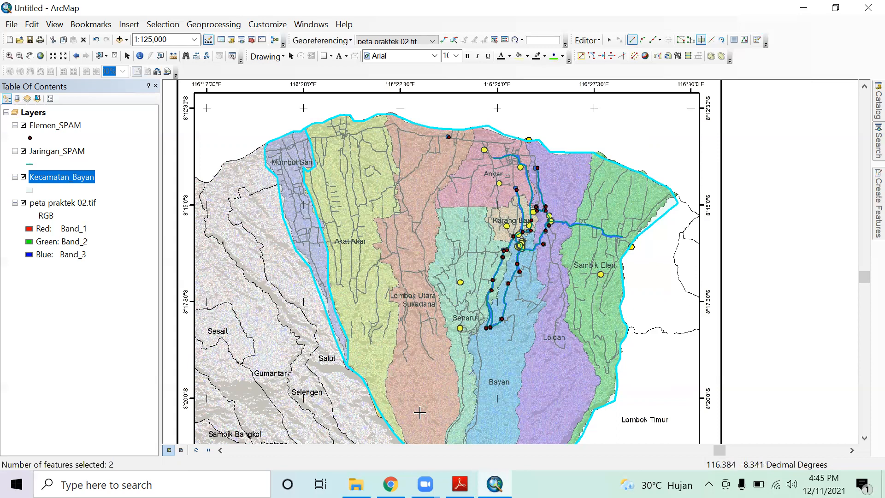
# Cut the remaining district polygon along the Akat Akar–Sukadana village boundary, from beyond the north coast to outside the southwestern border
pyautogui.click(386, 97)
pyautogui.click(387, 121)
pyautogui.click(390, 136)
pyautogui.click(393, 160)
pyautogui.click(397, 178)
pyautogui.click(402, 212)
pyautogui.click(376, 218)
pyautogui.click(381, 231)
pyautogui.click(381, 249)
pyautogui.click(390, 268)
pyautogui.click(403, 280)
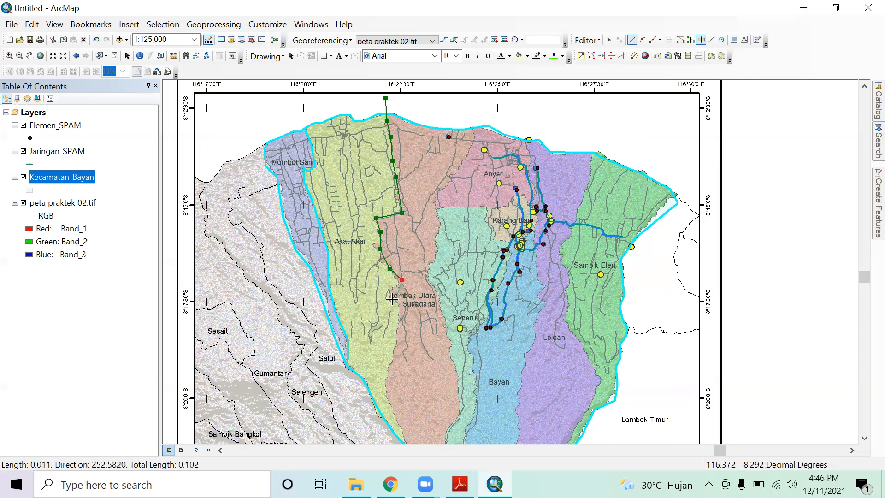
pyautogui.click(389, 291)
pyautogui.click(391, 299)
pyautogui.click(402, 304)
pyautogui.click(397, 326)
pyautogui.click(394, 355)
pyautogui.click(388, 377)
pyautogui.click(391, 408)
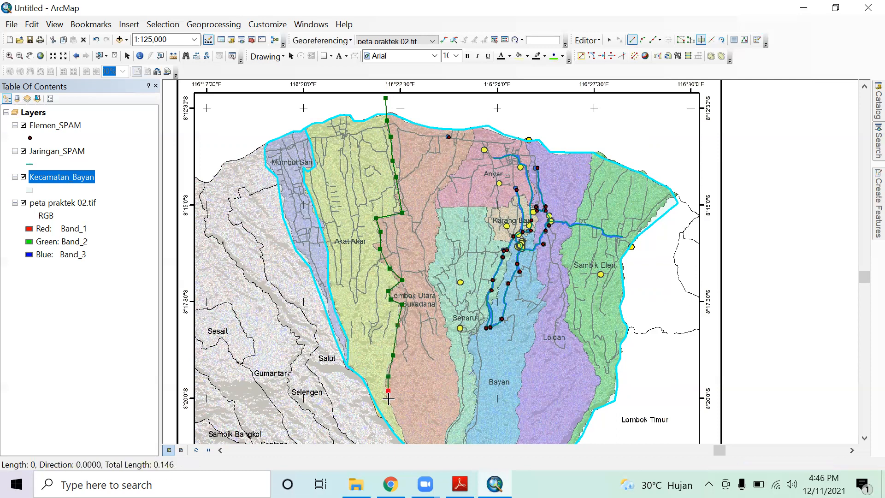
pyautogui.click(864, 438)
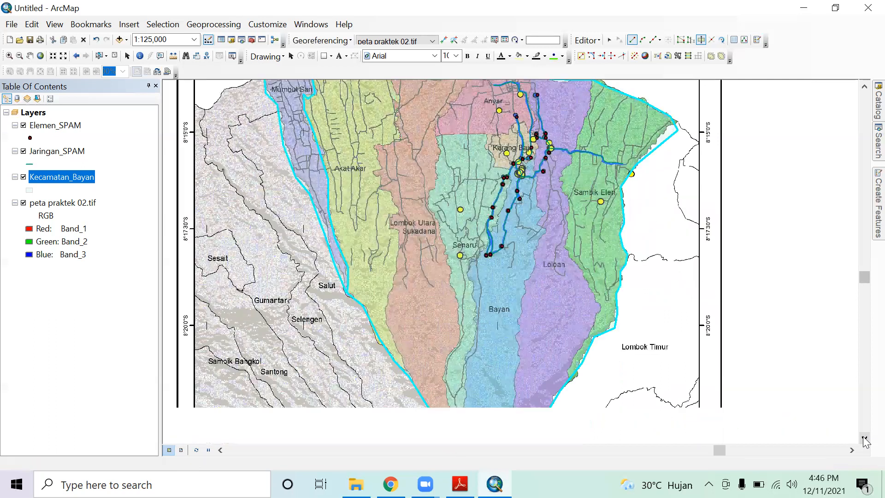
pyautogui.click(402, 320)
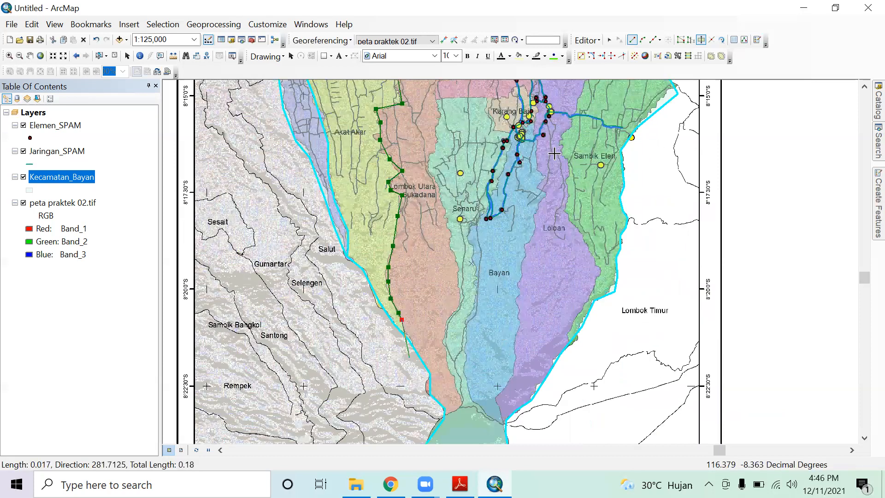
pyautogui.press('F2')
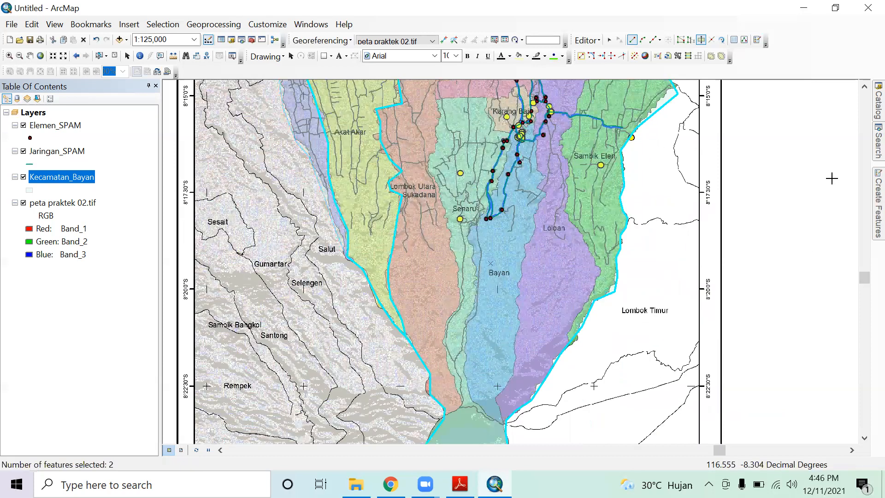
# Cut the remaining polygon along Sukadana's eastern boundary with Anyar and Senaru, from beyond the north coast to outside the southwestern border
pyautogui.click(865, 87)
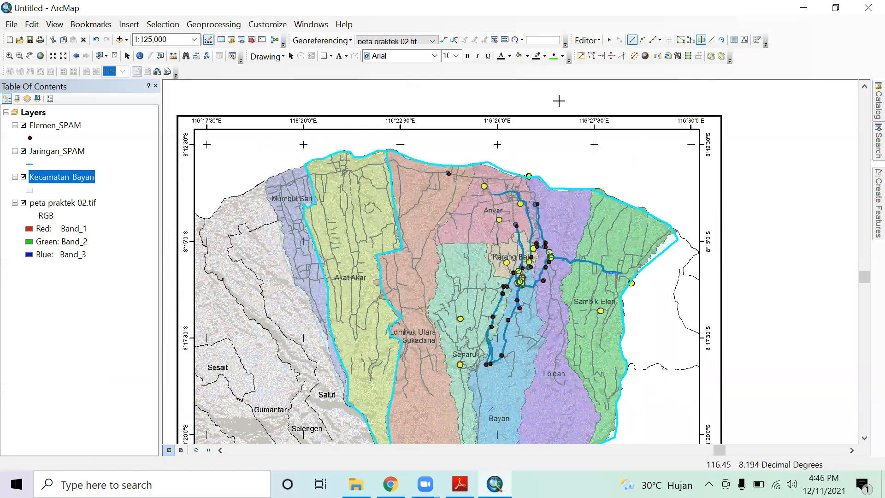
pyautogui.click(461, 147)
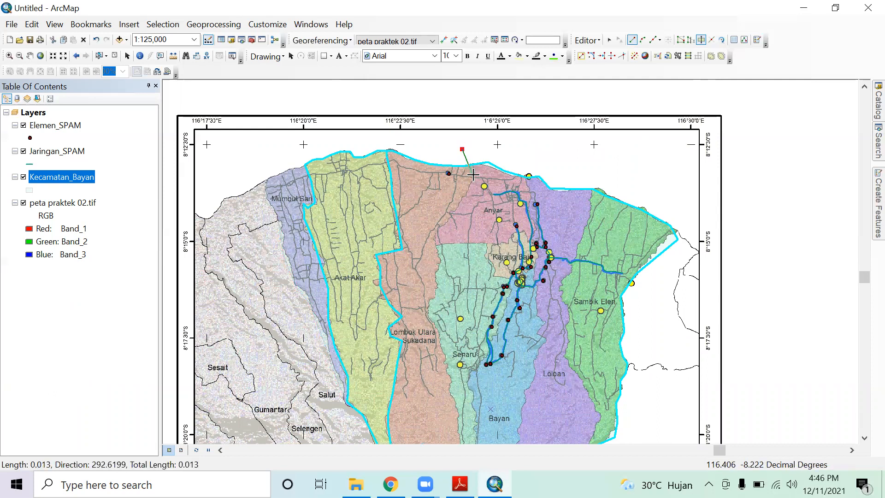
pyautogui.click(473, 164)
pyautogui.click(474, 179)
pyautogui.click(469, 191)
pyautogui.click(458, 209)
pyautogui.click(453, 220)
pyautogui.click(437, 230)
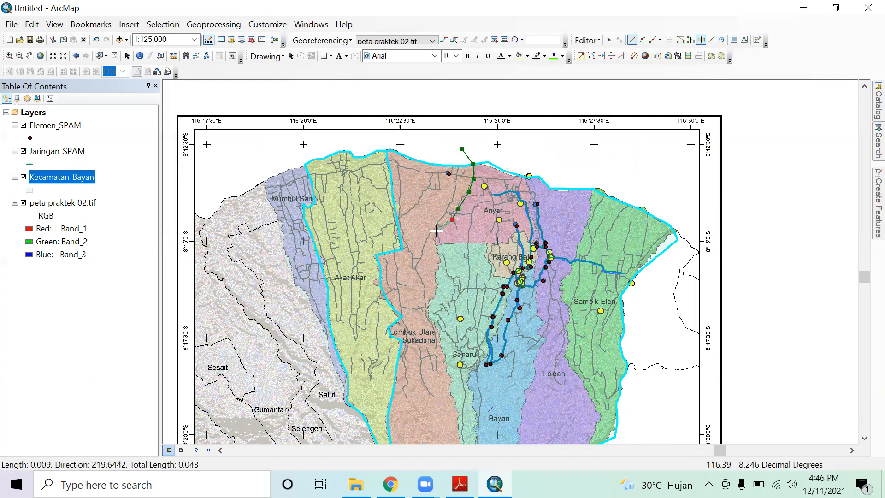
pyautogui.click(437, 248)
pyautogui.click(438, 261)
pyautogui.click(438, 282)
pyautogui.click(432, 299)
pyautogui.click(425, 315)
pyautogui.click(435, 329)
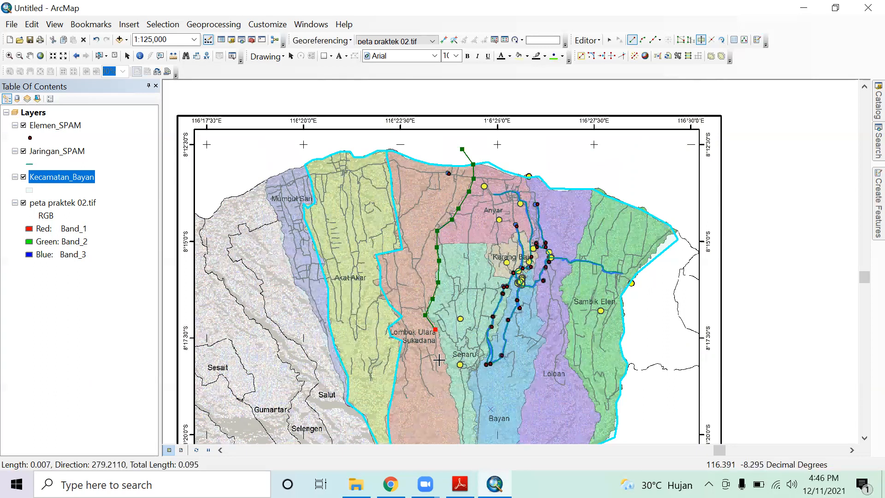
pyautogui.click(441, 347)
pyautogui.click(445, 364)
pyautogui.click(451, 380)
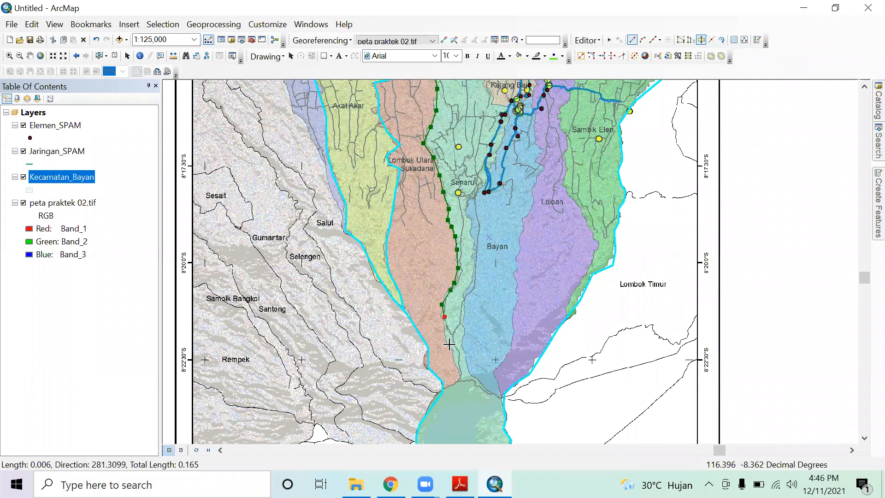
pyautogui.click(445, 328)
pyautogui.click(460, 374)
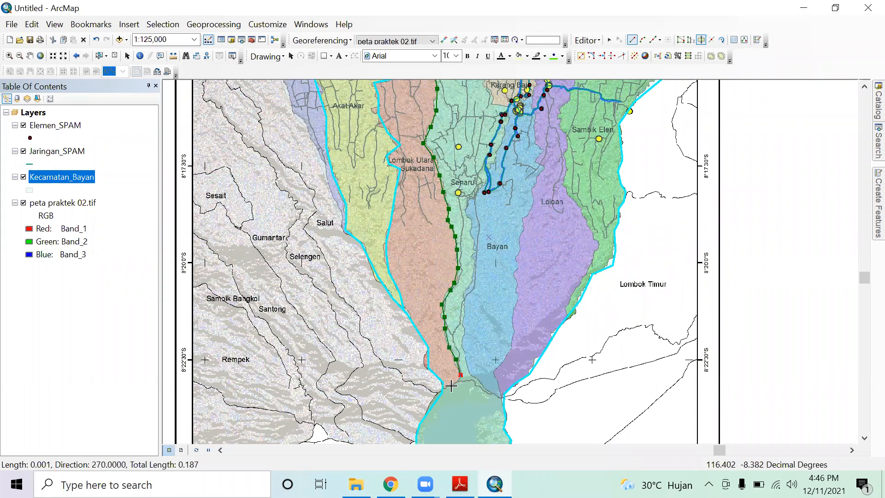
pyautogui.doubleClick(426, 392)
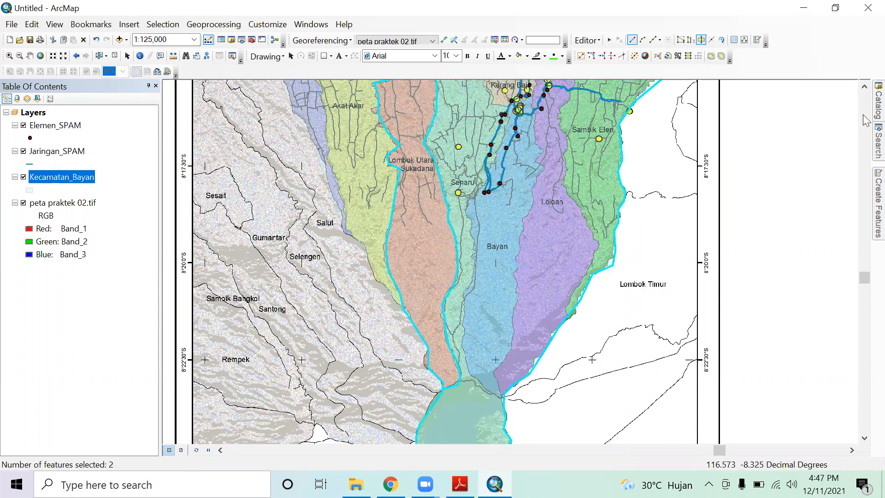
# Cut the remaining district polygon along the Loloan–Sambik Elen village boundary, from beyond the north coast to the southeastern district border
pyautogui.click(864, 88)
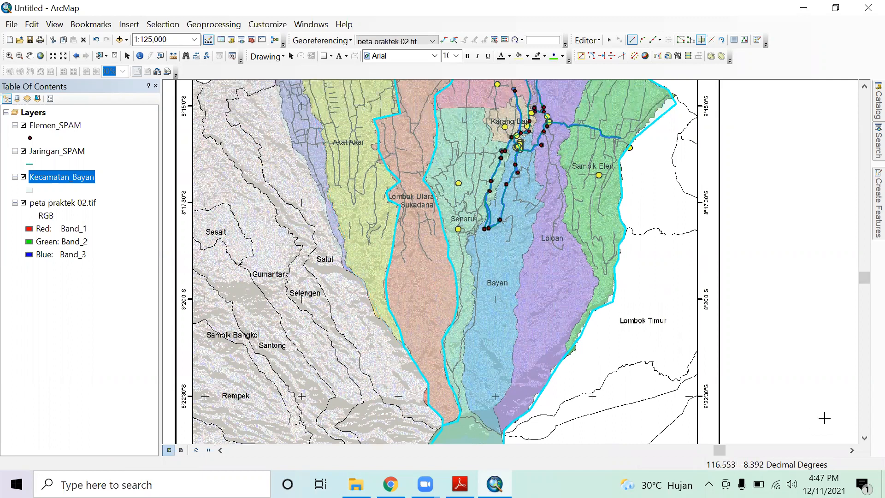
pyautogui.click(865, 439)
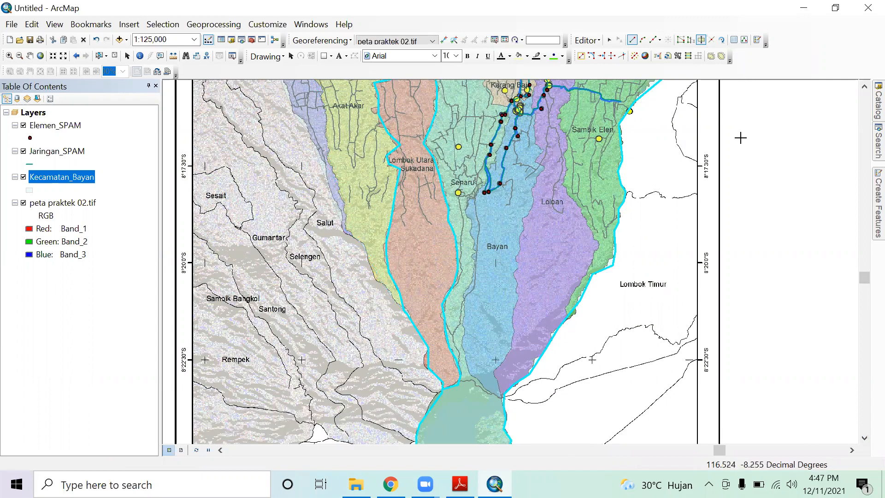
pyautogui.click(865, 117)
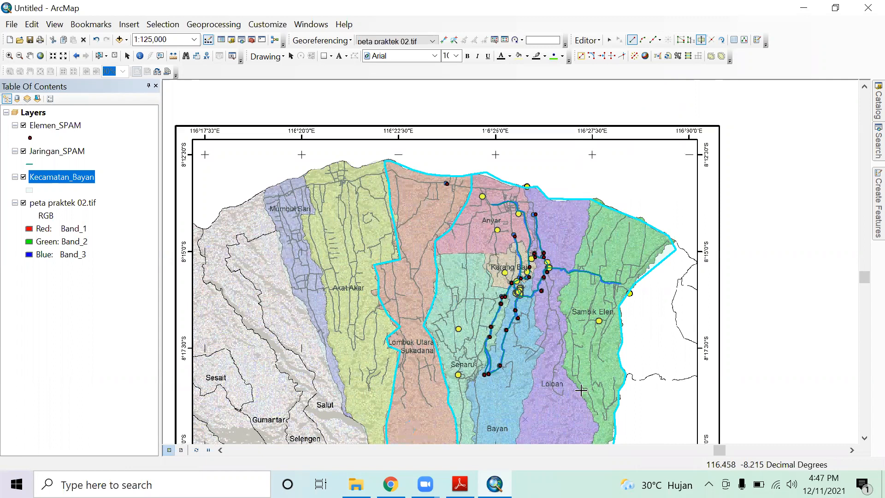
pyautogui.click(586, 177)
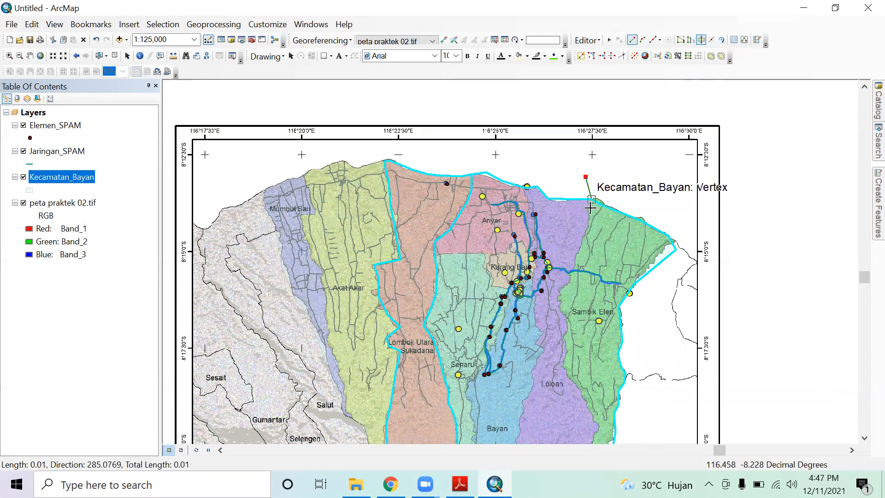
pyautogui.click(591, 200)
pyautogui.click(591, 208)
pyautogui.click(585, 235)
pyautogui.click(573, 271)
pyautogui.click(565, 289)
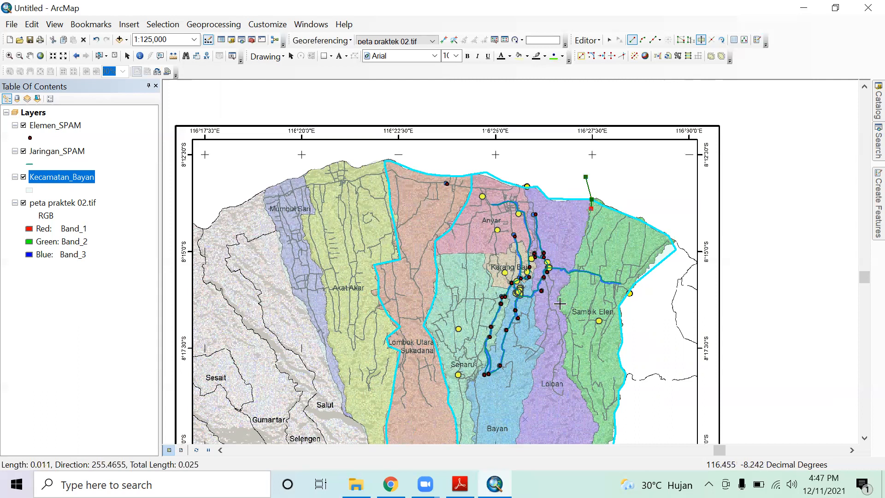
pyautogui.click(558, 299)
pyautogui.click(567, 318)
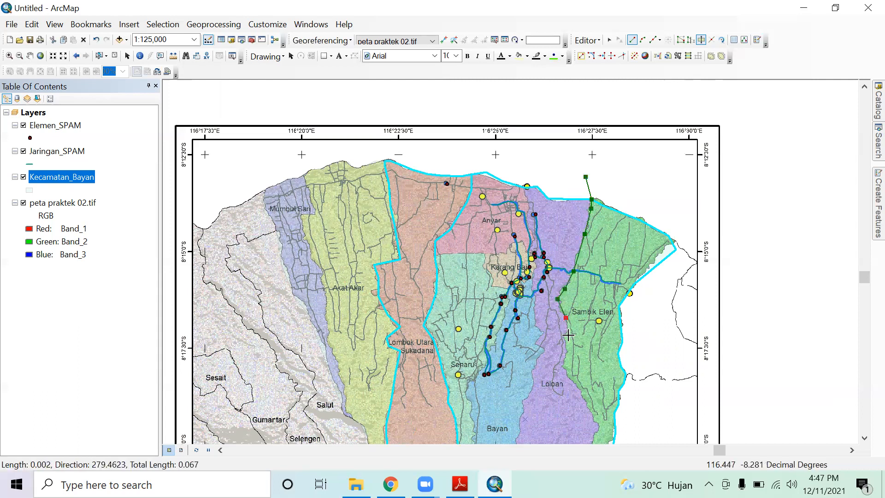
pyautogui.click(569, 327)
pyautogui.click(565, 333)
pyautogui.click(567, 355)
pyautogui.click(563, 368)
pyautogui.click(578, 386)
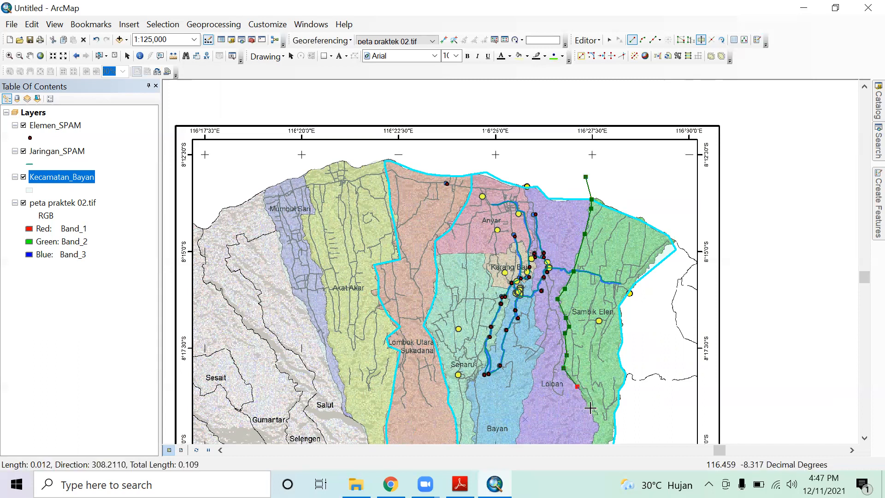
pyautogui.click(590, 411)
pyautogui.click(599, 424)
pyautogui.click(597, 436)
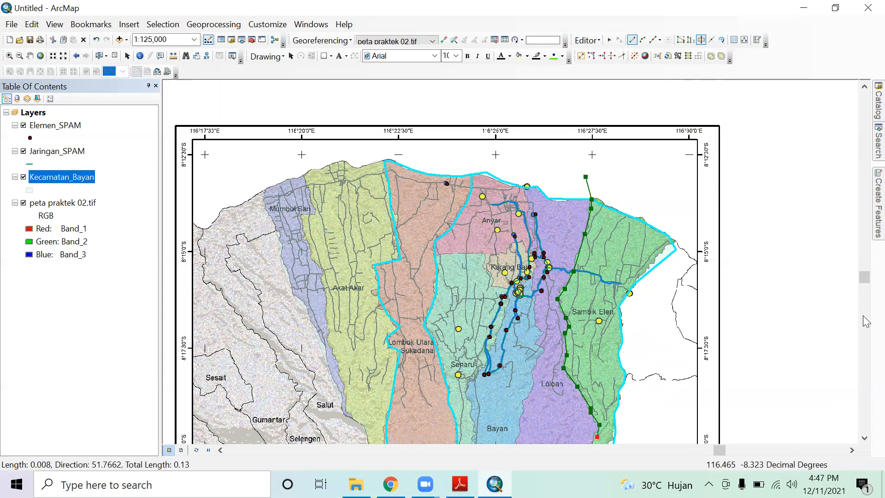
pyautogui.click(864, 439)
pyautogui.click(864, 438)
pyautogui.click(864, 438)
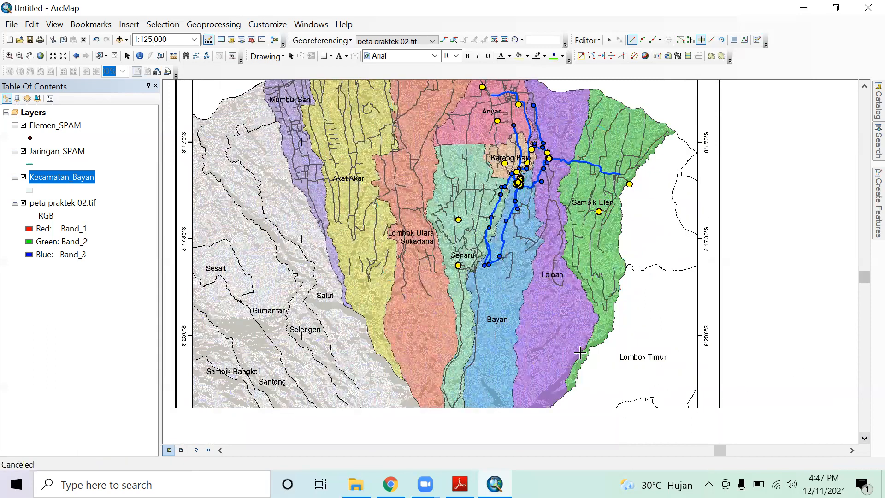
pyautogui.click(567, 371)
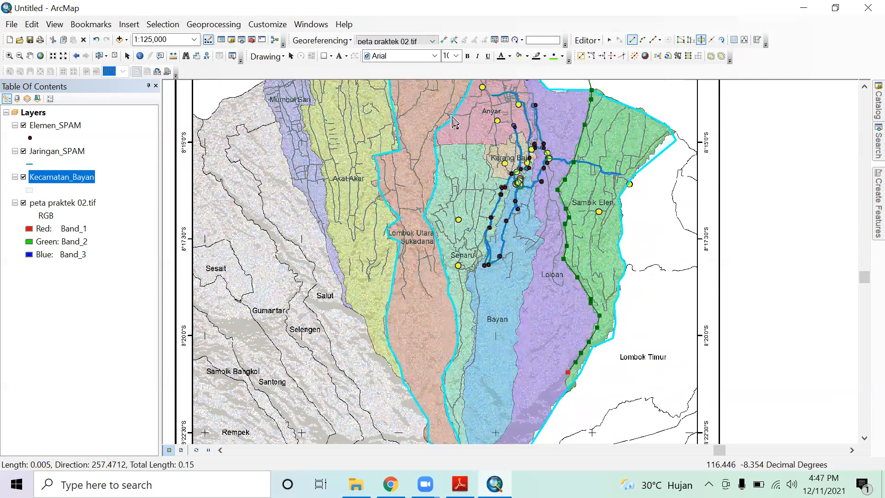
pyautogui.press('F2')
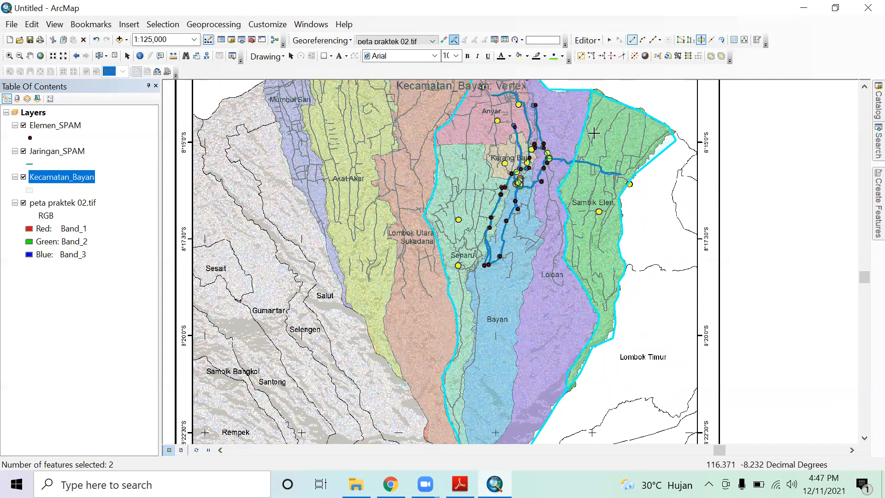
# Clear the polygon selection and stop the edit session, saving the edits
pyautogui.click(609, 41)
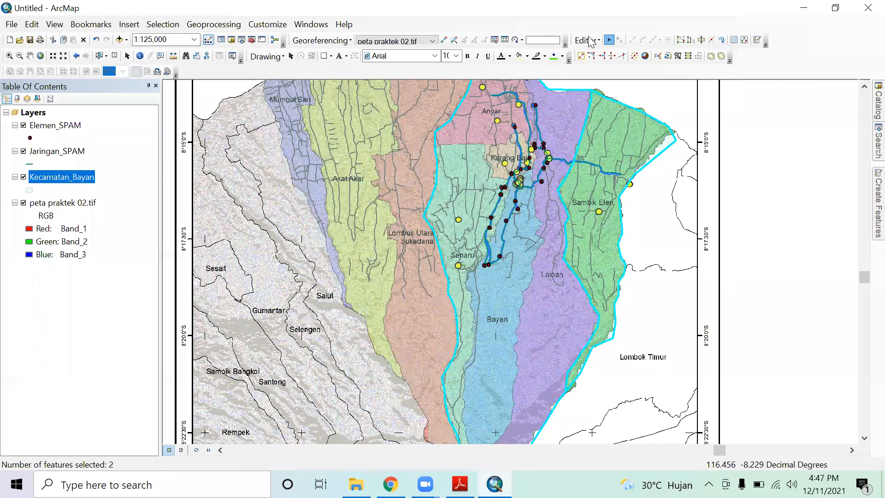
pyautogui.click(608, 92)
pyautogui.click(587, 41)
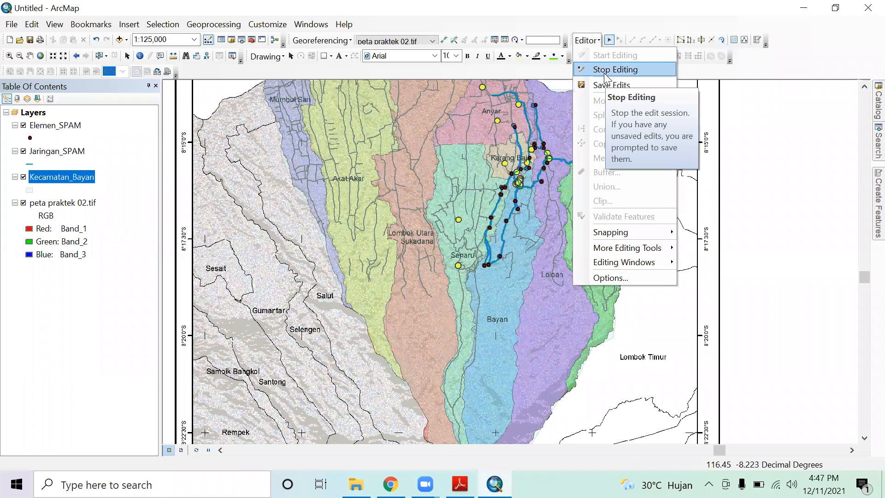
pyautogui.click(605, 70)
pyautogui.click(391, 290)
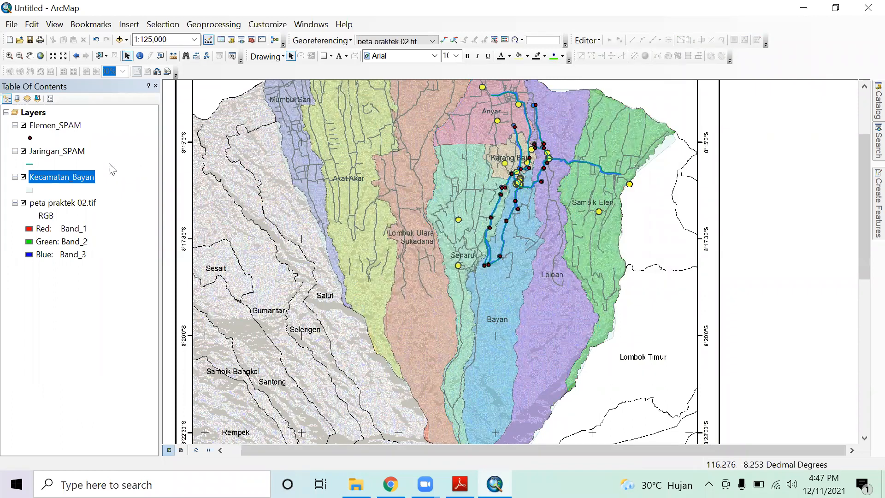
# Set the Kecamatan_Bayan layer's display transparency to 0% and look over the split village polygons
pyautogui.rightClick(77, 181)
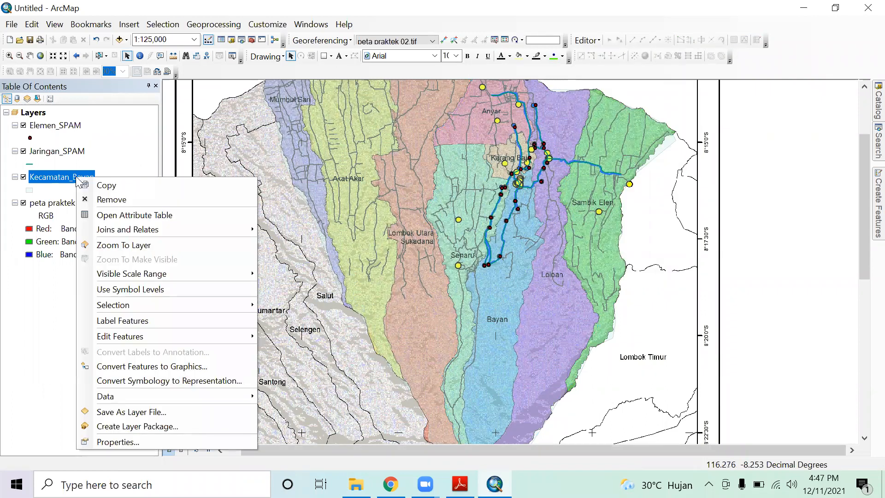
pyautogui.click(119, 442)
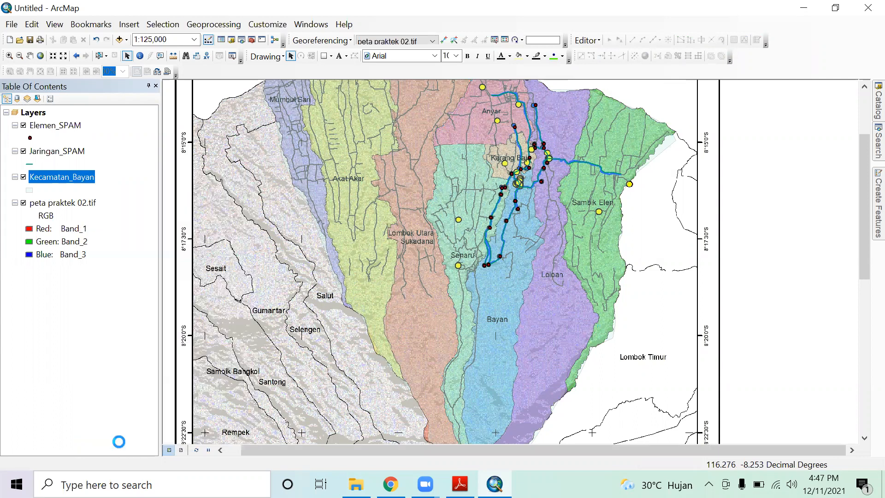
pyautogui.moveTo(347, 125); pyautogui.dragTo(321, 114)
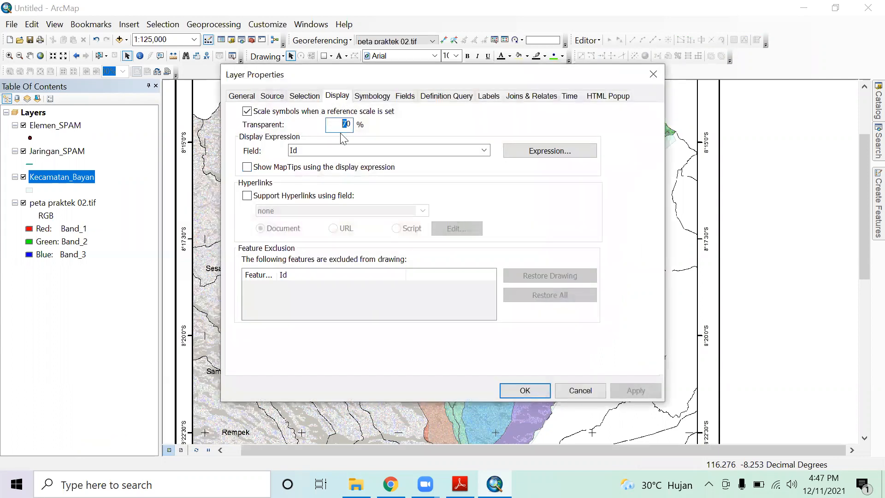
pyautogui.press('BackSpace')
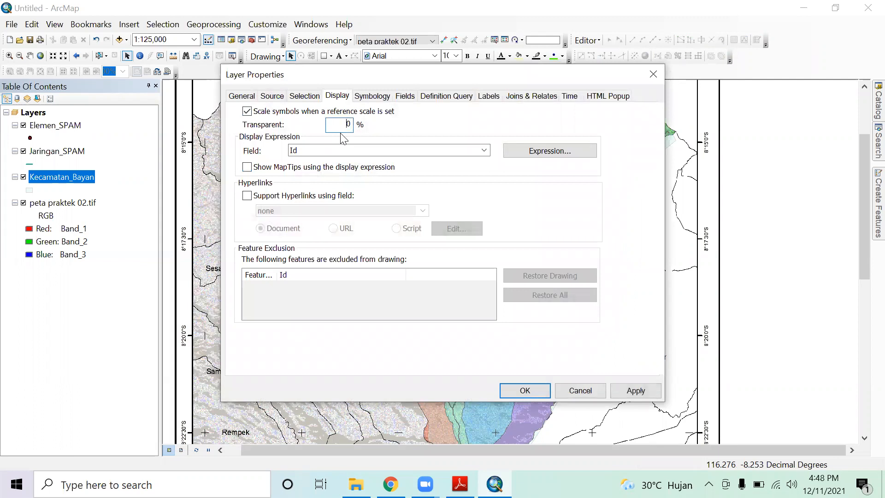
pyautogui.click(525, 391)
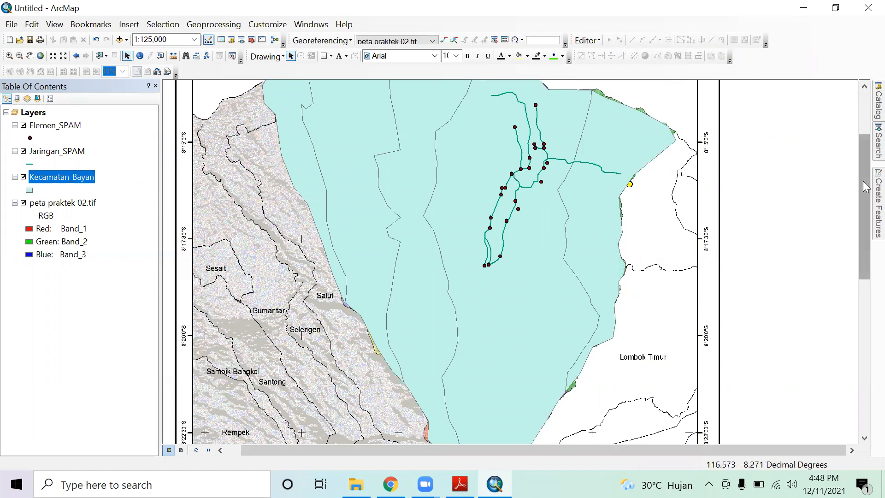
pyautogui.moveTo(866, 187); pyautogui.dragTo(865, 158)
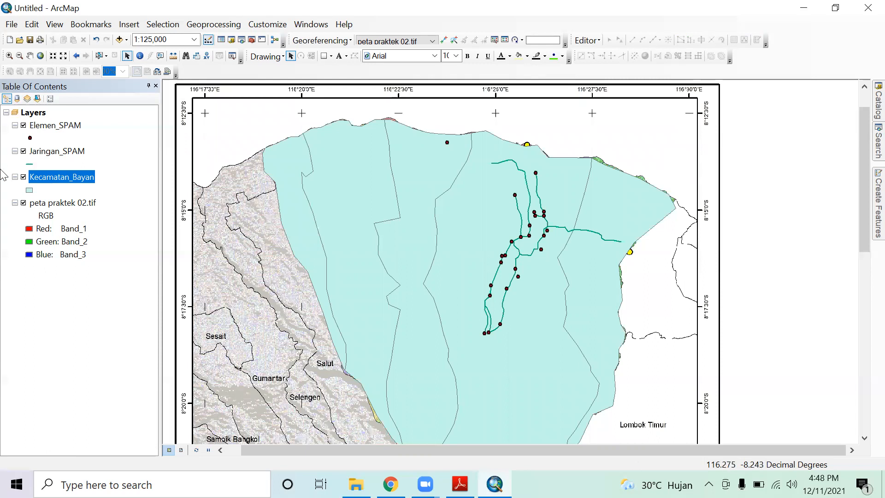
pyautogui.moveTo(866, 180); pyautogui.dragTo(865, 196)
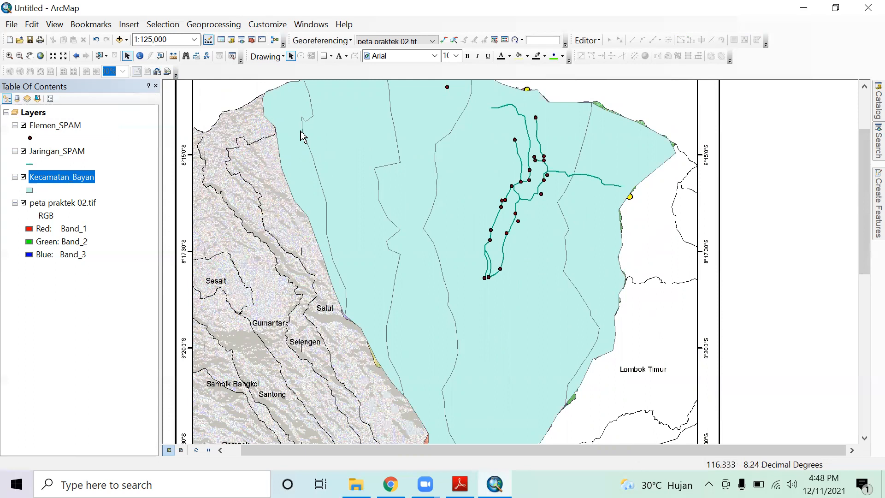
# Save the map document as "Peta Praktek 02" in the Praktek Modul 02 folder under SIG
pyautogui.click(11, 28)
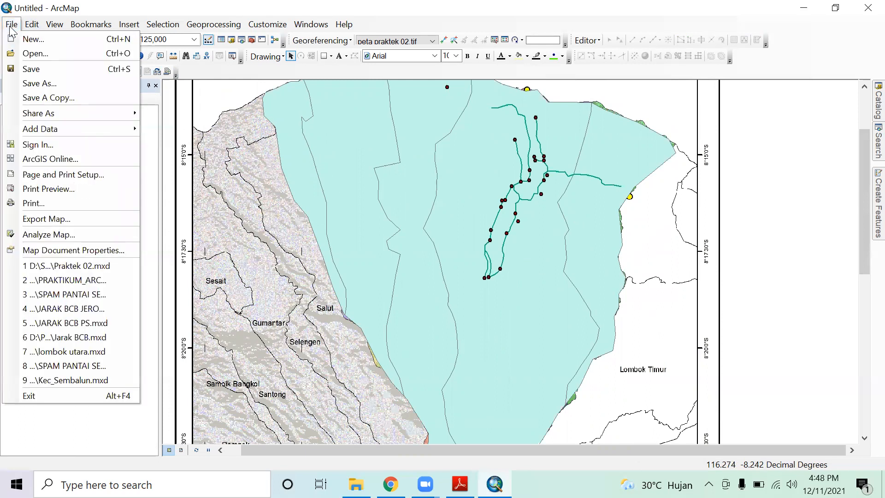
pyautogui.click(50, 71)
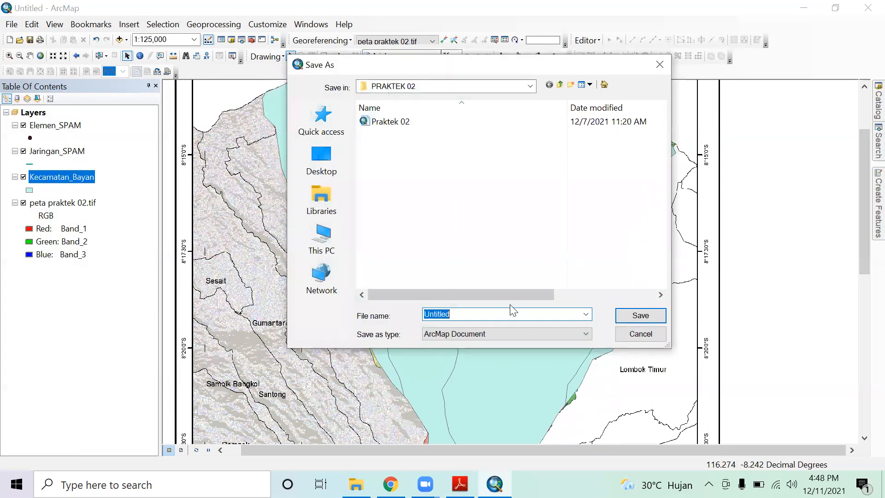
pyautogui.click(559, 84)
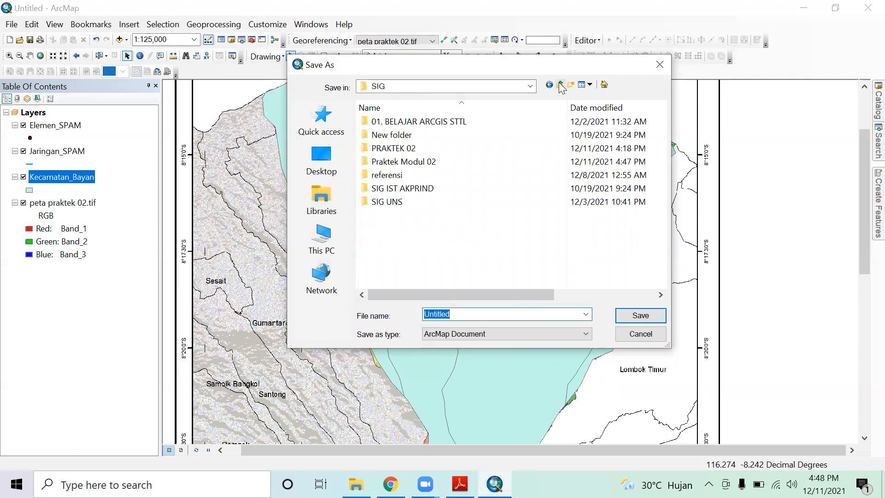
pyautogui.click(408, 163)
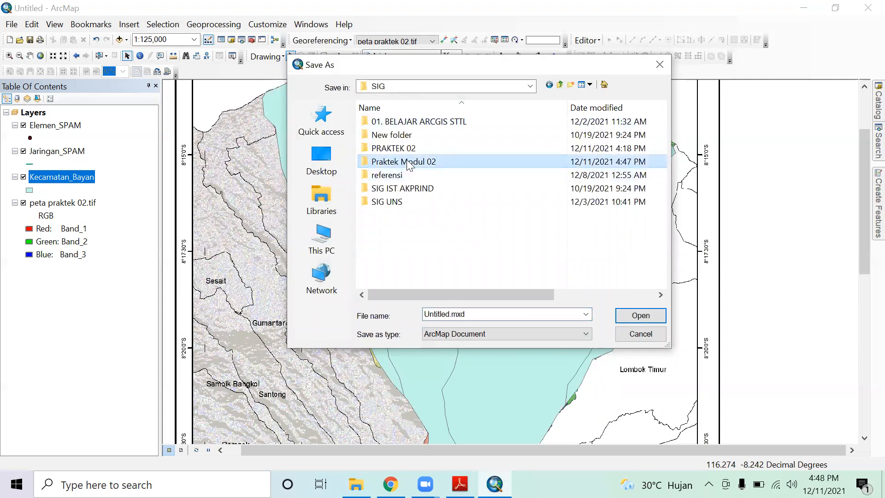
pyautogui.doubleClick(408, 163)
pyautogui.click(466, 313)
pyautogui.click(455, 314)
pyautogui.hotkey('shift', 'Home')
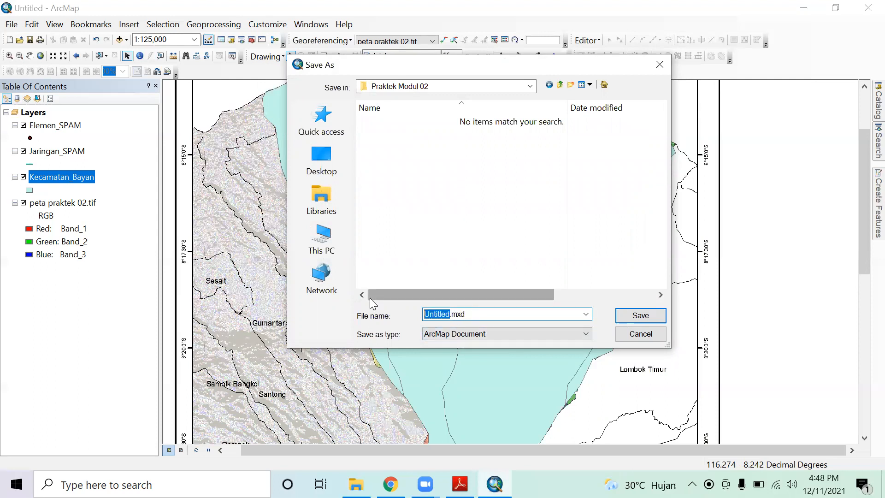
pyautogui.write('Peta Praktek 02')
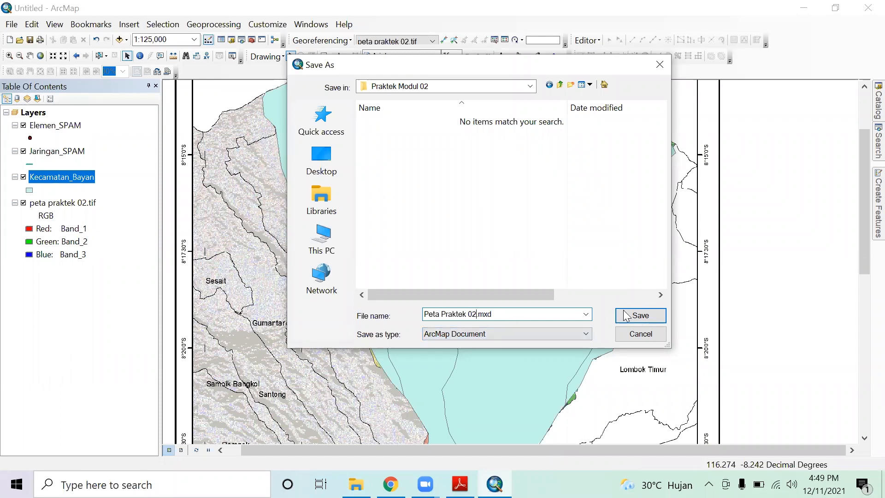
pyautogui.click(640, 318)
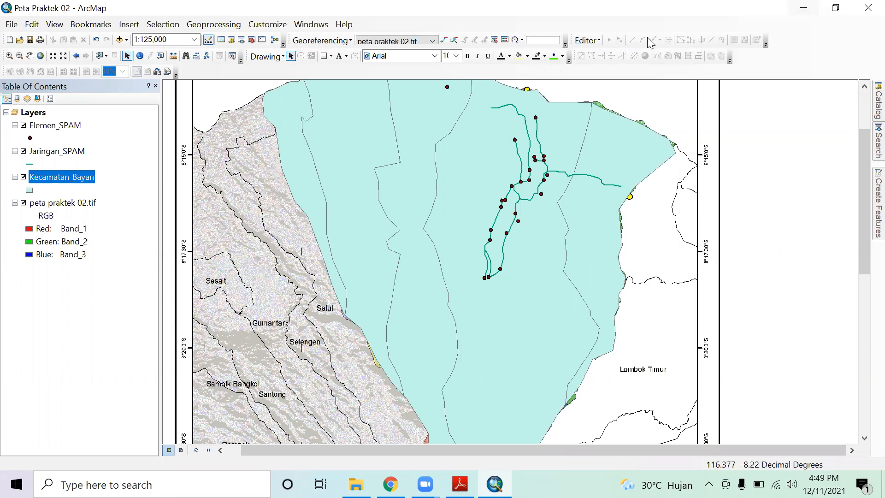
# Switch to File Explorer and examine the Praktek Modul 02 folder's KOORDINAT workbook, source map image, and Elemen_SPAM and Jaringan_SPAM files
pyautogui.click(804, 8)
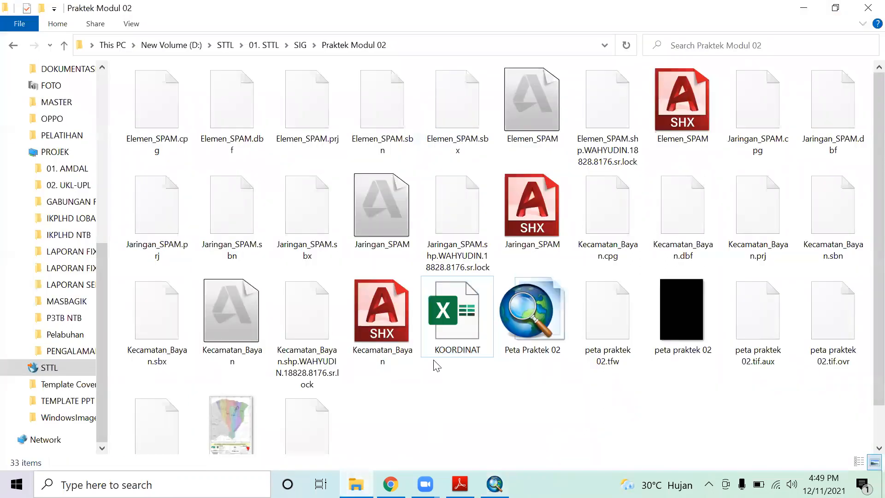
pyautogui.scroll(-1, 313, 168)
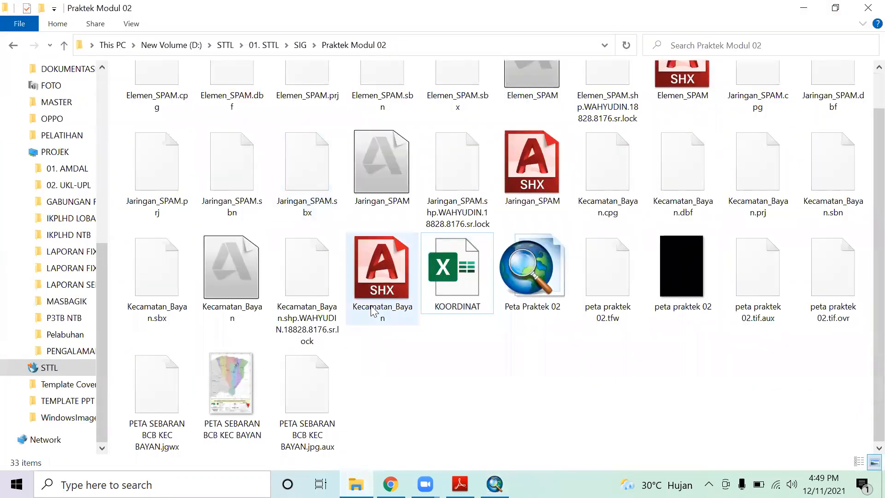
pyautogui.click(454, 306)
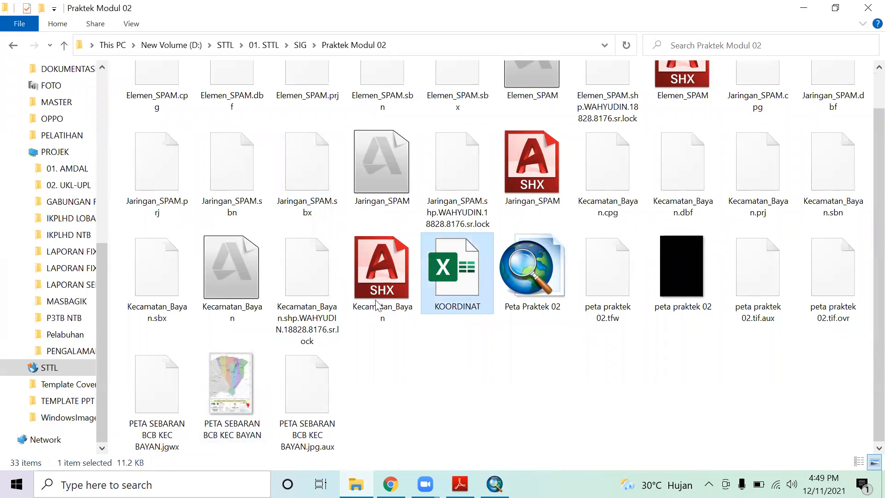
pyautogui.click(242, 390)
pyautogui.click(445, 296)
pyautogui.click(242, 389)
pyautogui.scroll(1, 530, 371)
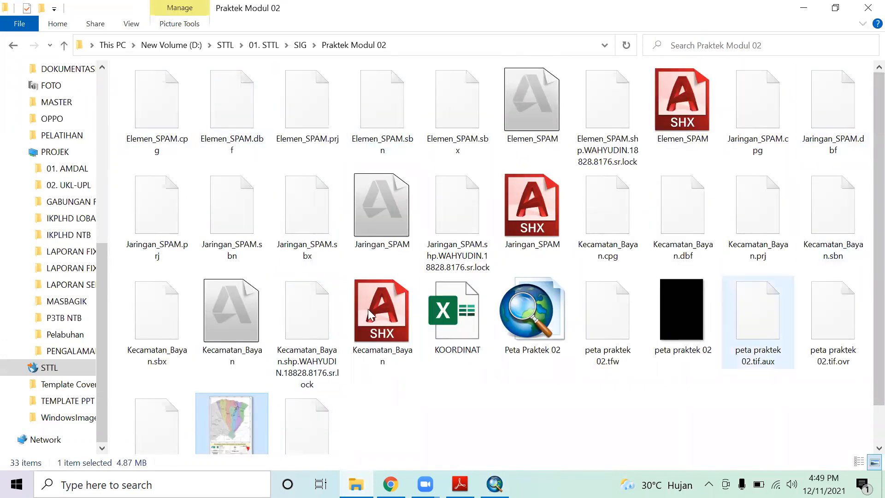
pyautogui.click(152, 118)
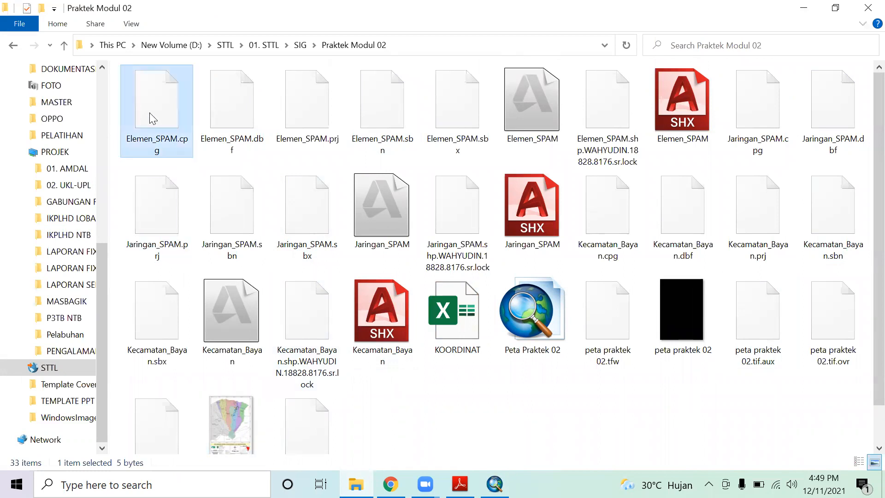
pyautogui.click(219, 116)
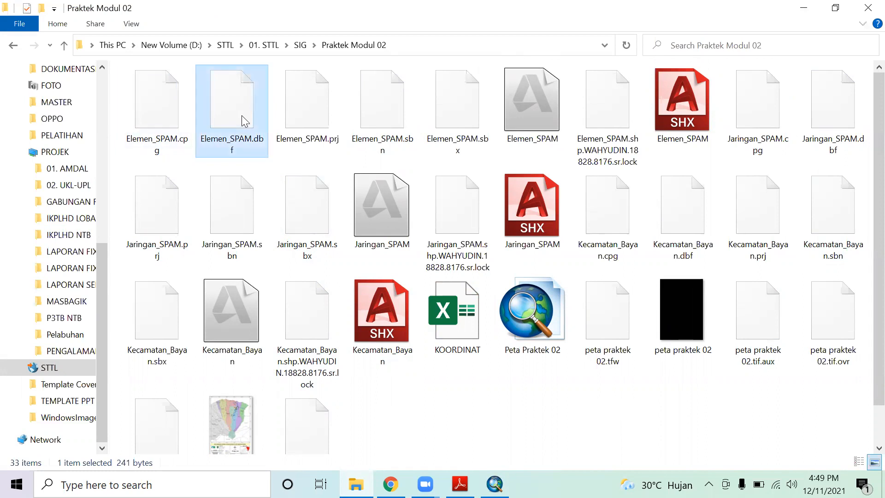
pyautogui.click(768, 102)
pyautogui.click(851, 122)
pyautogui.click(152, 219)
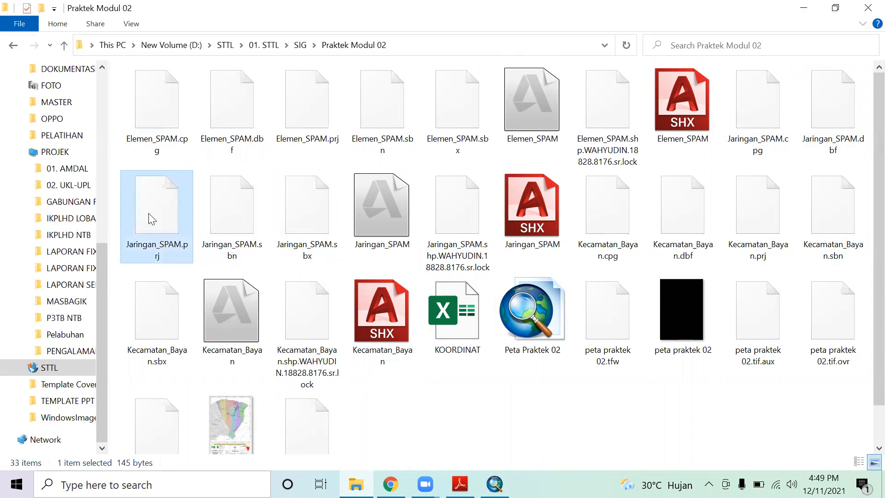
# Examine the remaining Jaringan_SPAM files, the Kecamatan_Bayan shapefile components and the peta praktek 02 raster image in the Praktek Modul 02 folder
pyautogui.click(208, 212)
pyautogui.click(596, 216)
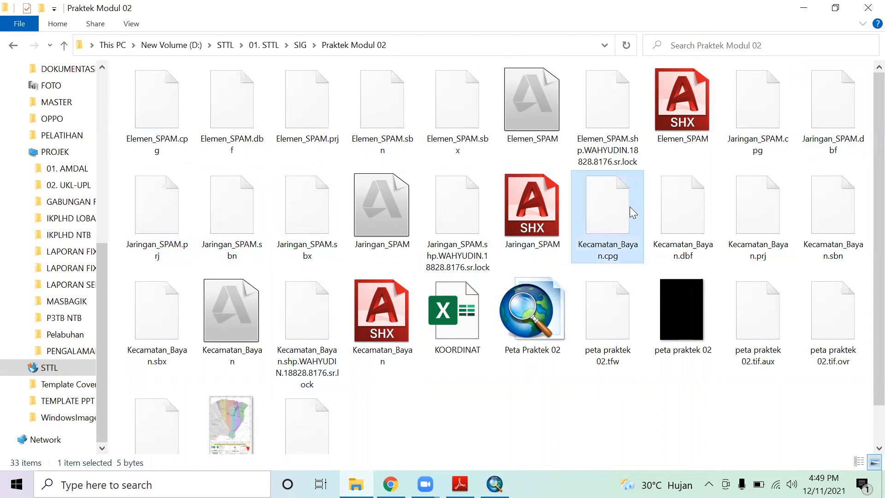
pyautogui.click(703, 214)
pyautogui.click(748, 215)
pyautogui.click(158, 317)
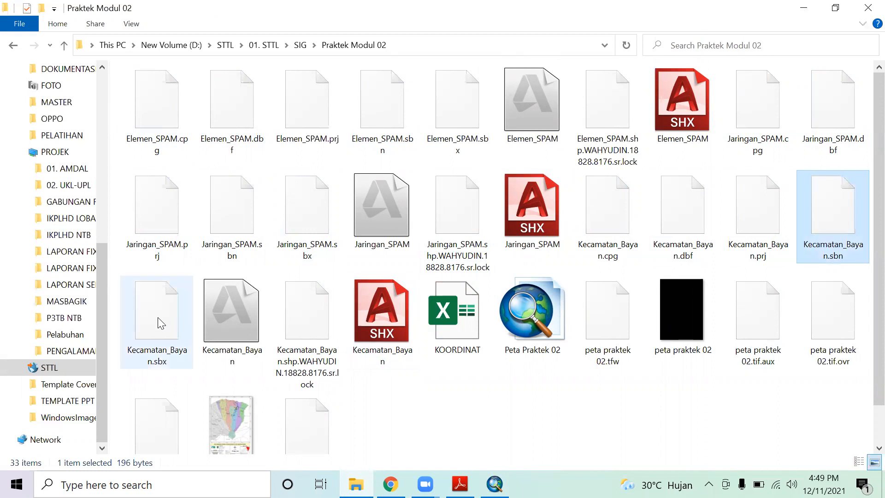
pyautogui.click(474, 396)
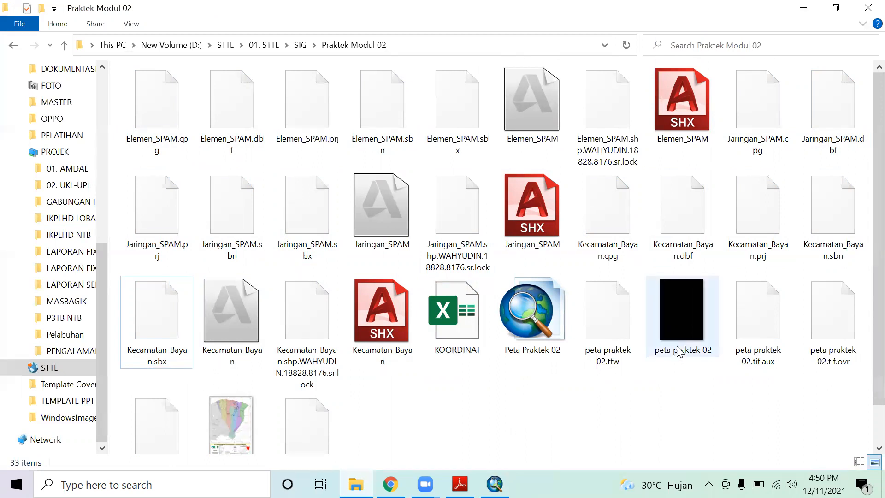
pyautogui.click(678, 326)
pyautogui.click(703, 382)
pyautogui.click(697, 346)
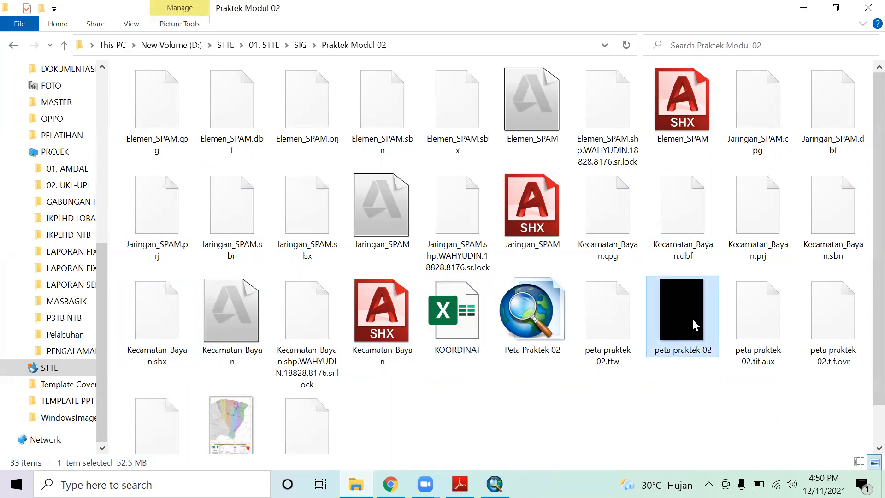
pyautogui.click(692, 369)
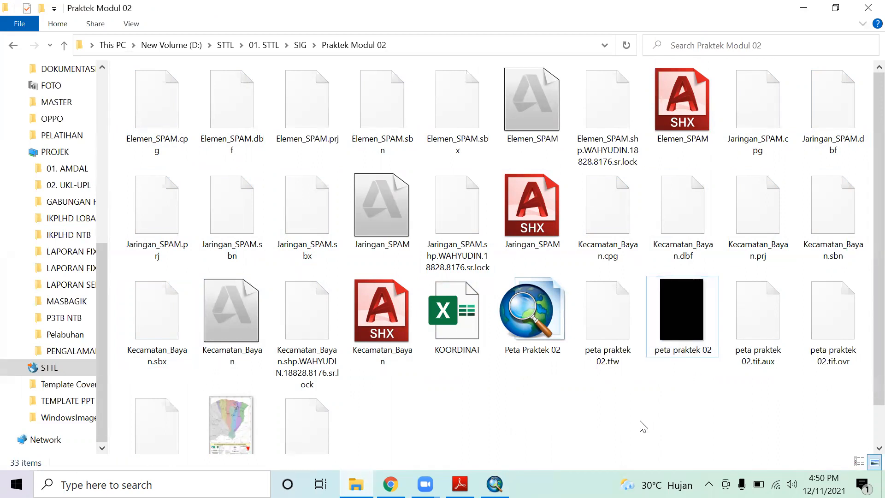
pyautogui.scroll(-1, 559, 387)
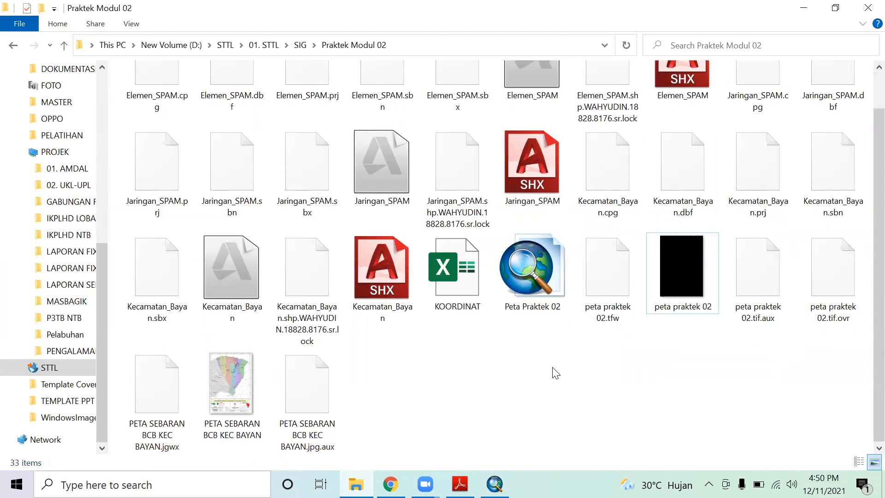